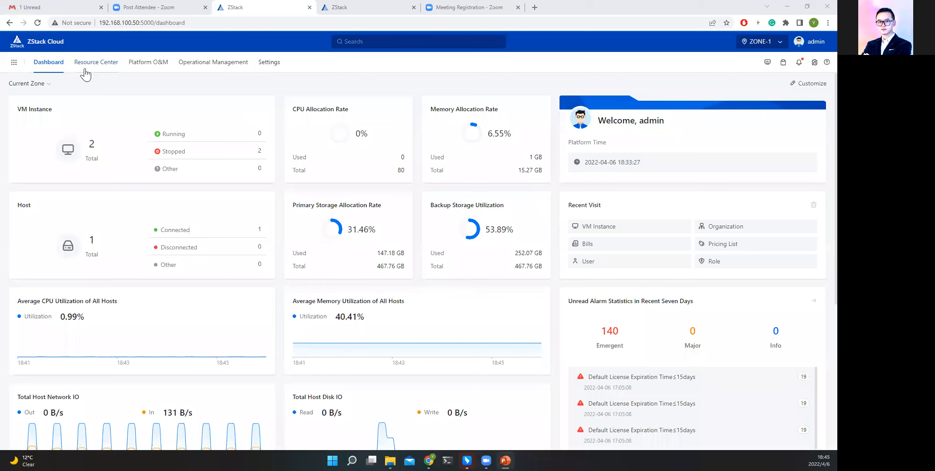
Go to the VM instances in the Resource Center and start creating a VM instance.
click(101, 91)
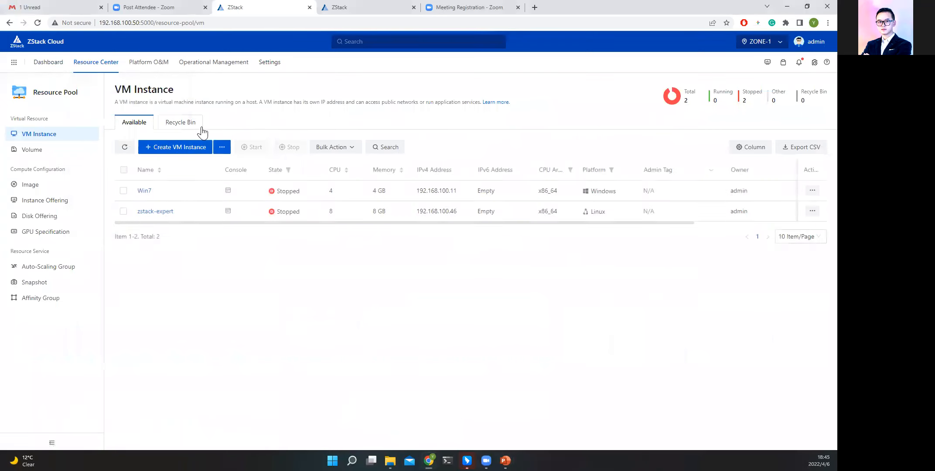
mouse_move(228, 153)
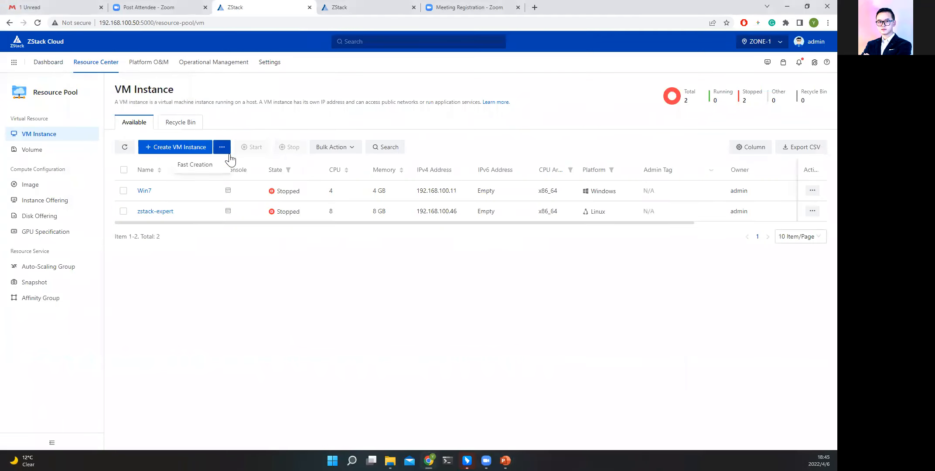
drag(198, 223, 325, 231)
drag(386, 249, 213, 286)
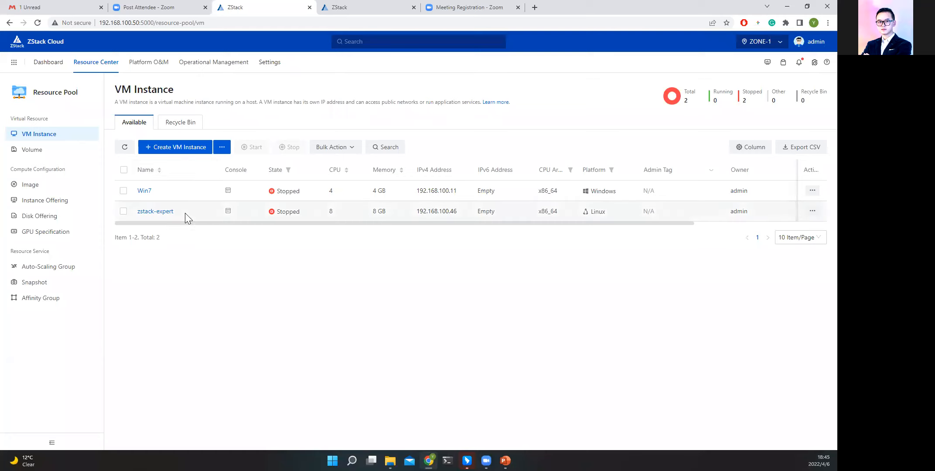
click(203, 147)
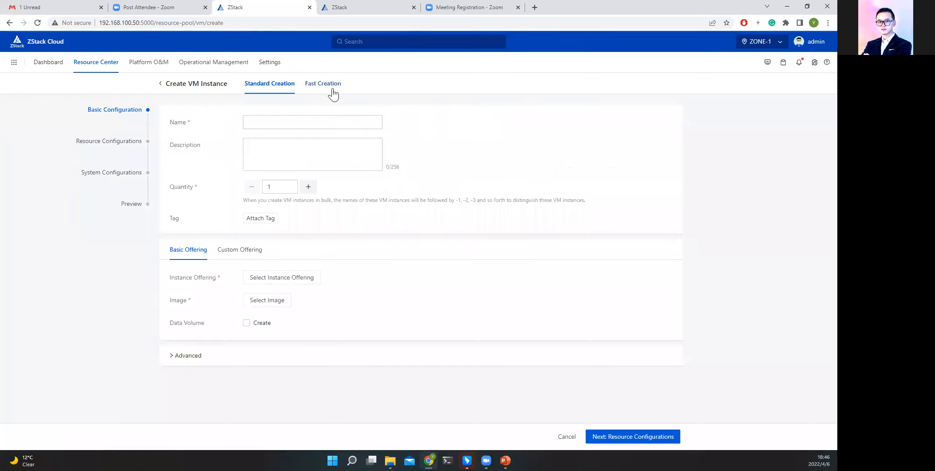
Switch the VM instance form to Fast Creation and name the instance ZSTACK-DEMO.
click(332, 85)
text(ZSTACK0DEMO)
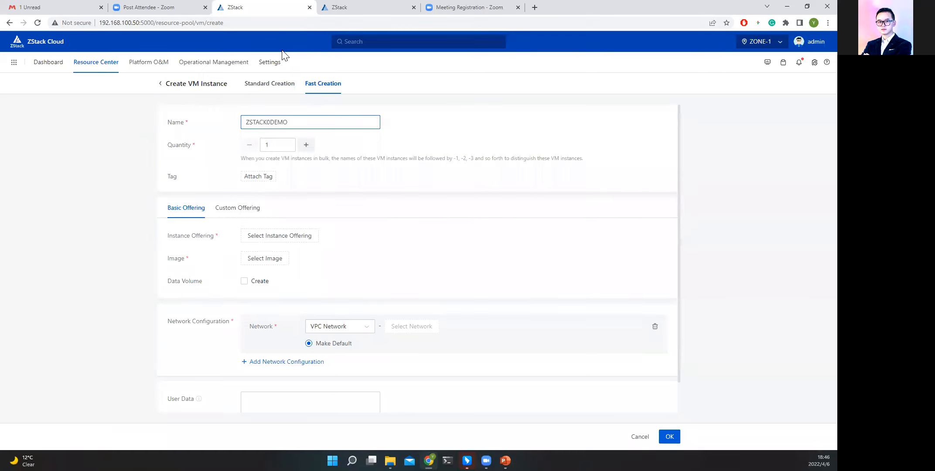
key(BackSpace)
key(BackSpace)
key(BackSpace)
key(BackSpace)
key(BackSpace)
text(-DEMO)
Assign the 8U8G instance offering to the new VM instance.
click(273, 237)
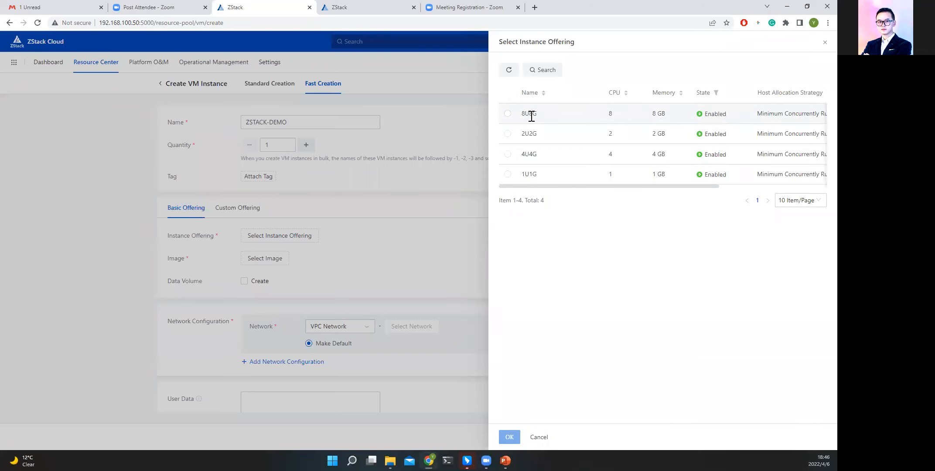
double_click(522, 114)
click(507, 113)
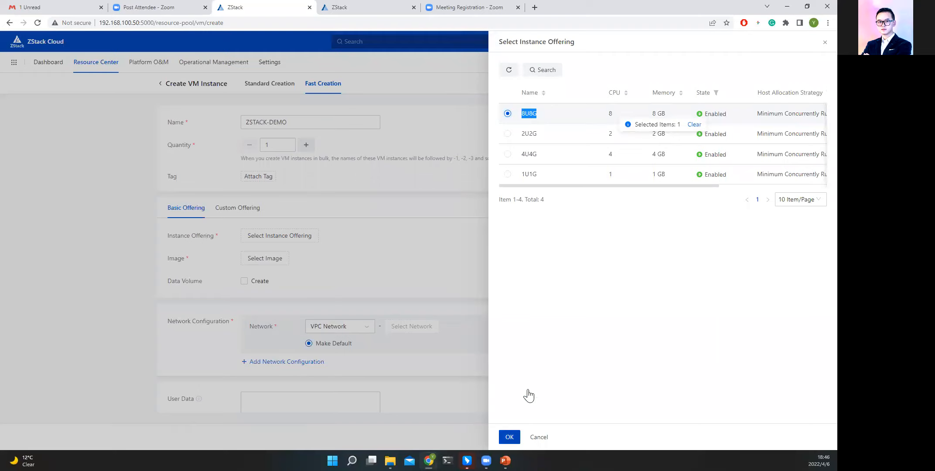
click(510, 436)
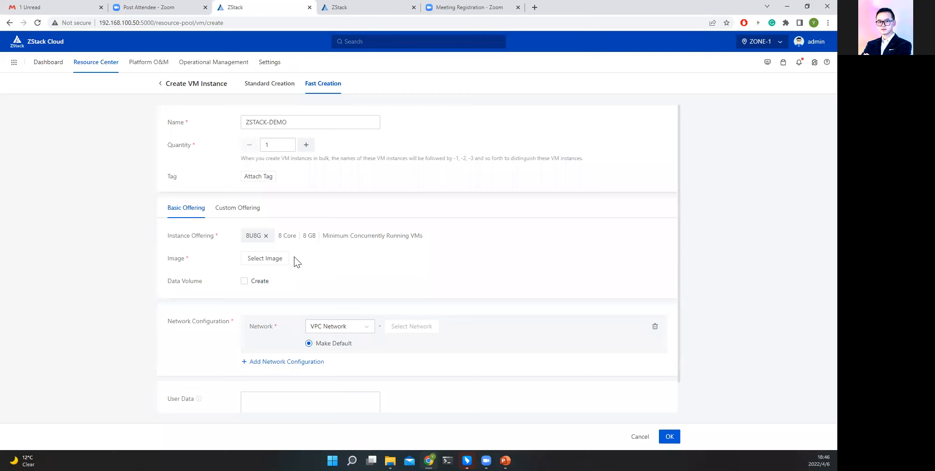
Choose the ZStack iso image and the 40G root disk offering for the VM instance.
click(278, 260)
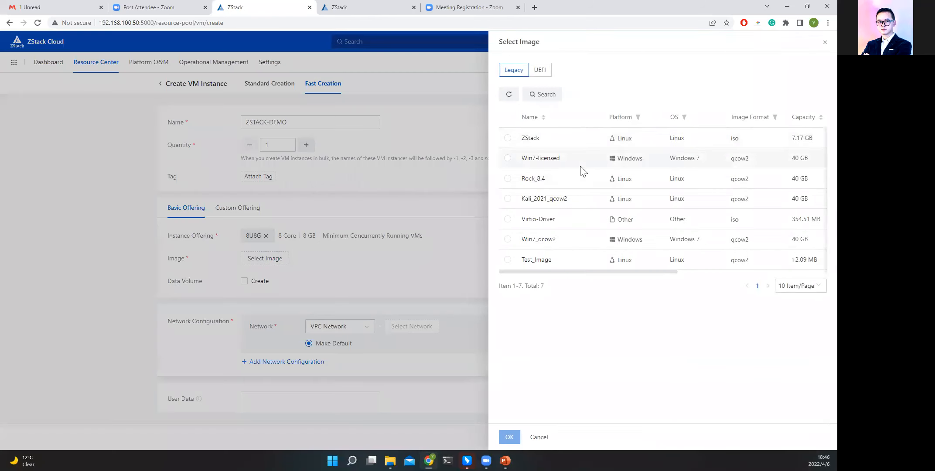
click(573, 142)
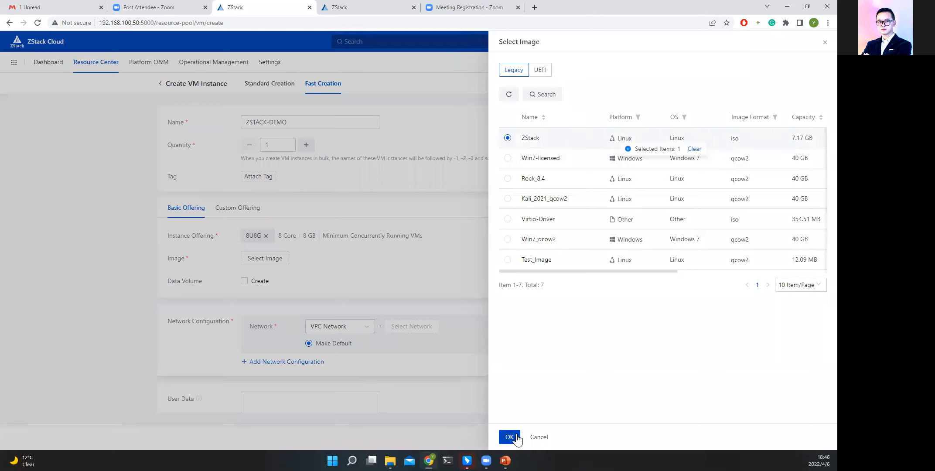
click(343, 323)
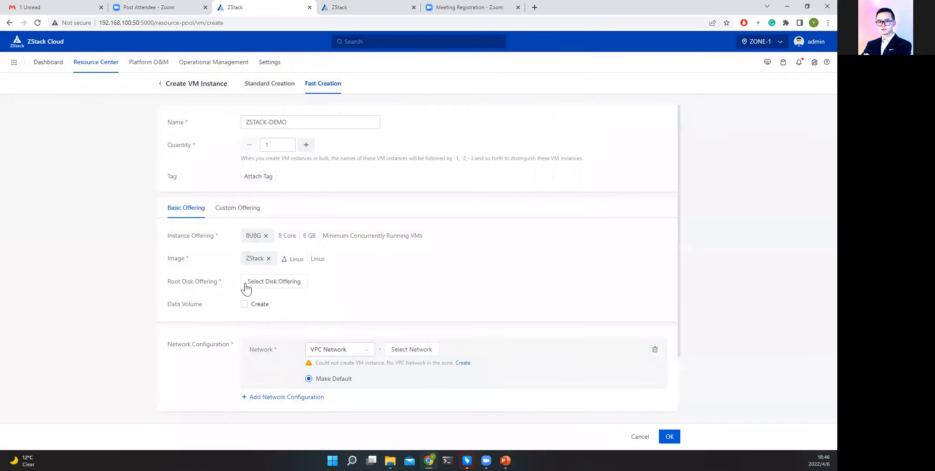
click(251, 283)
click(516, 133)
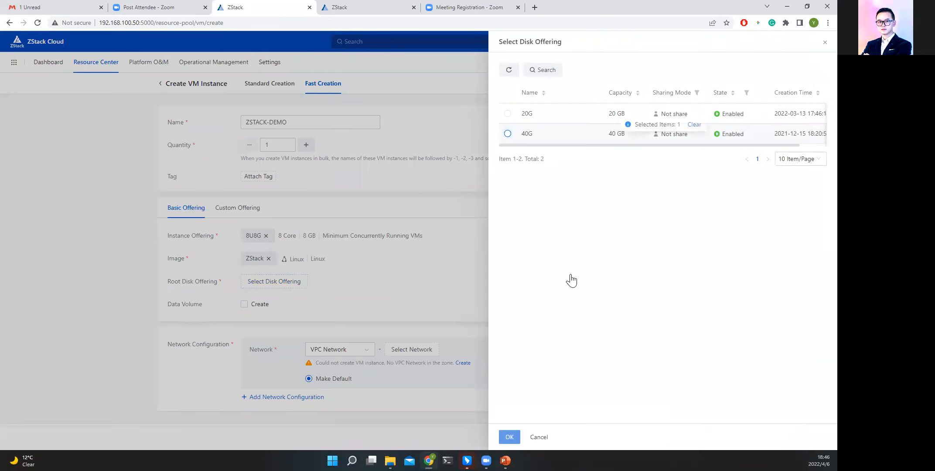
click(502, 440)
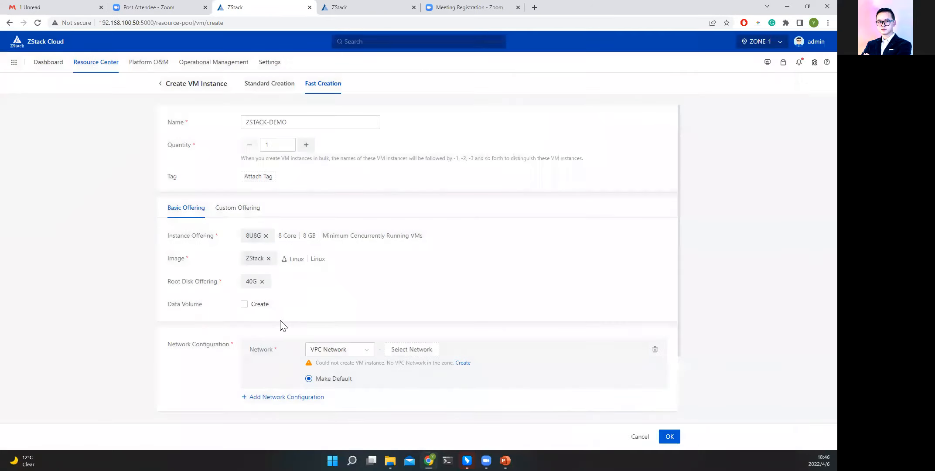
Set the network type to Public Network with the WAN network and create the VM instance.
scroll(350, 328, down, 1)
click(358, 306)
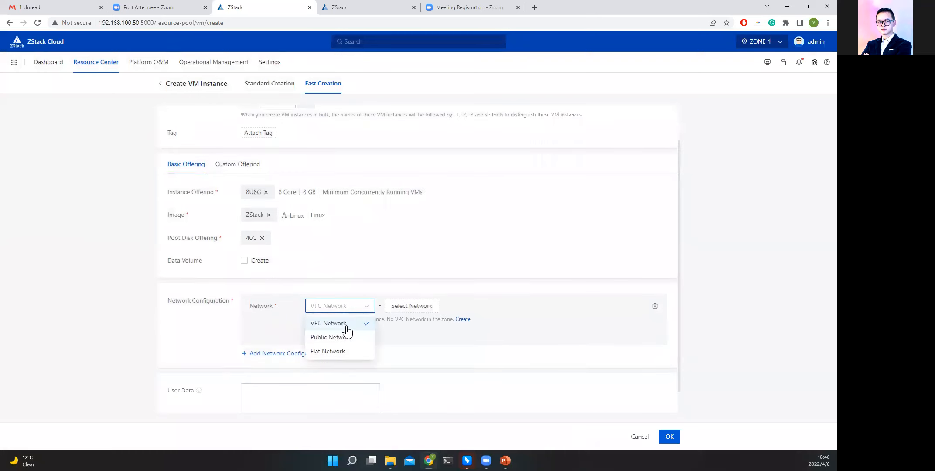
click(330, 337)
click(411, 306)
click(507, 117)
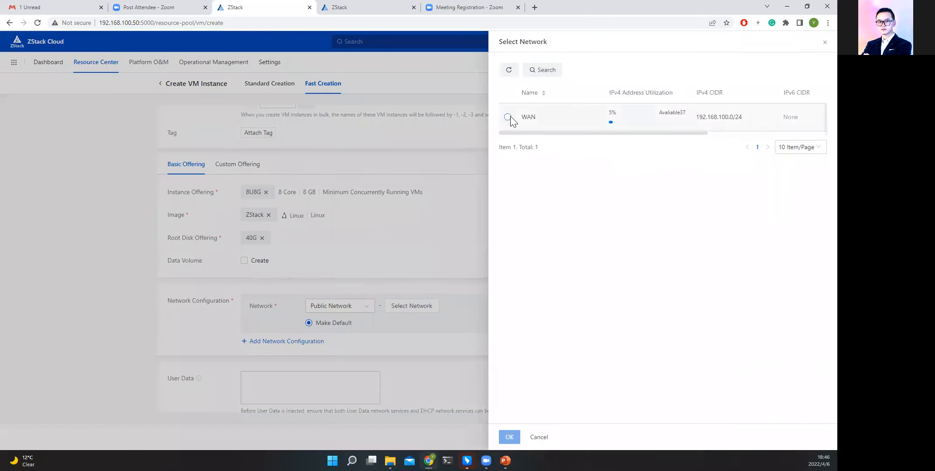
click(509, 436)
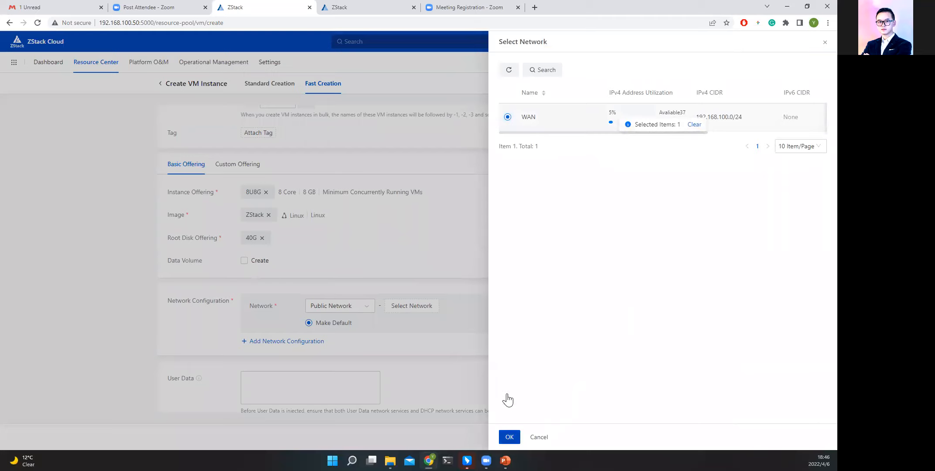
scroll(544, 328, down, 1)
click(668, 436)
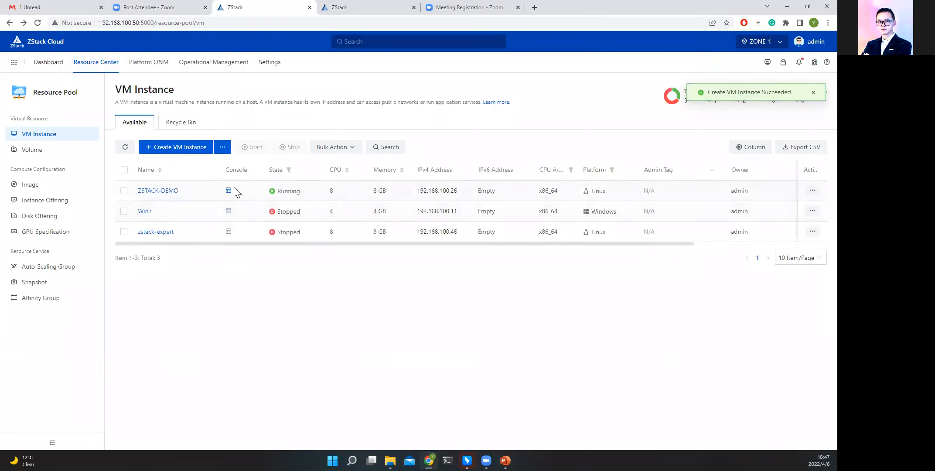
Open the console of ZSTACK-DEMO and boot it with the Install ZStack option.
click(228, 191)
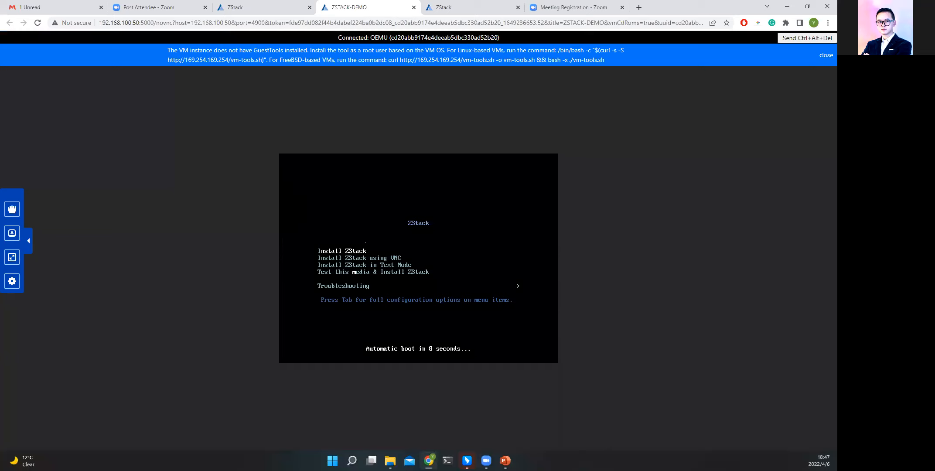
key(Down)
key(Up)
key(Return)
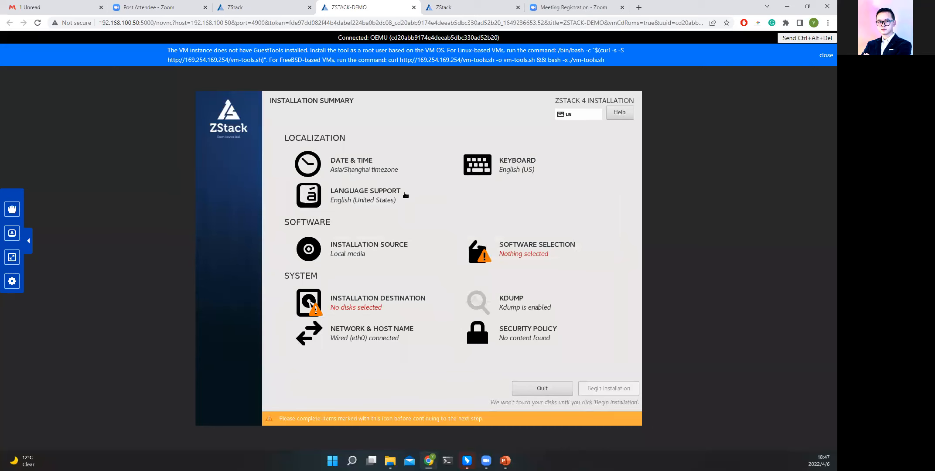
Set the installer's time zone to Asia/Yekaterinburg on the date and time map.
click(351, 179)
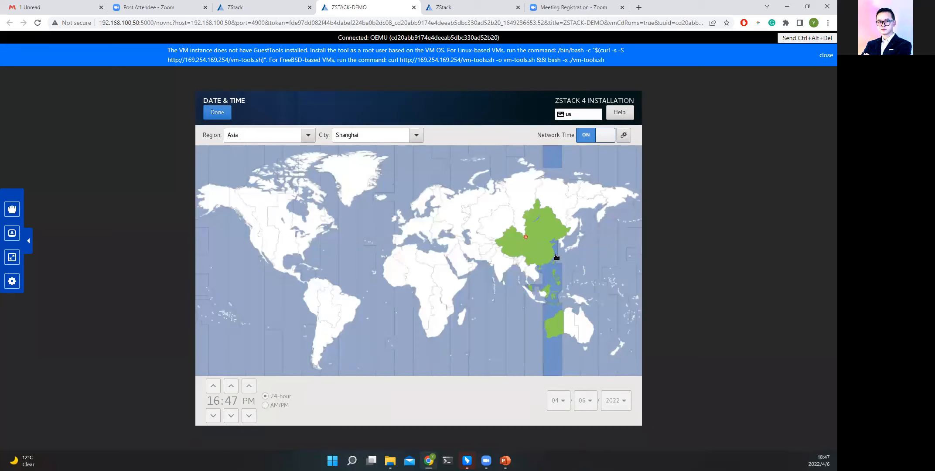
click(486, 207)
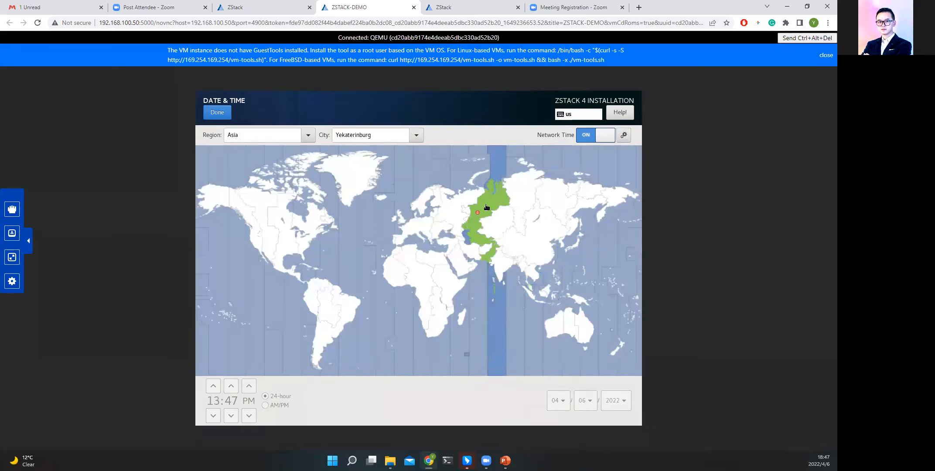
click(501, 203)
click(511, 203)
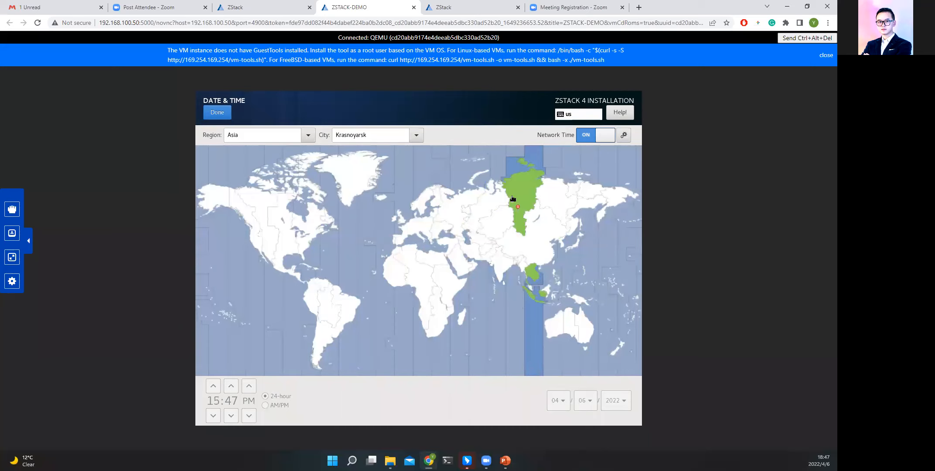
click(483, 204)
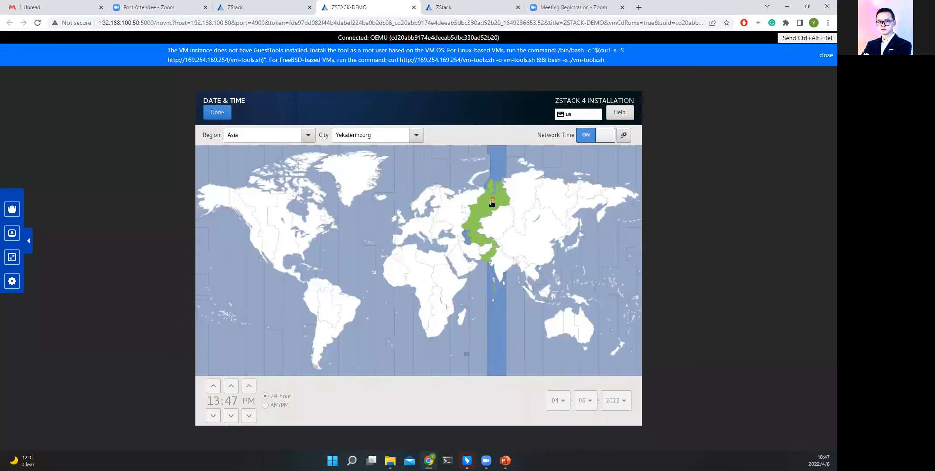
click(217, 114)
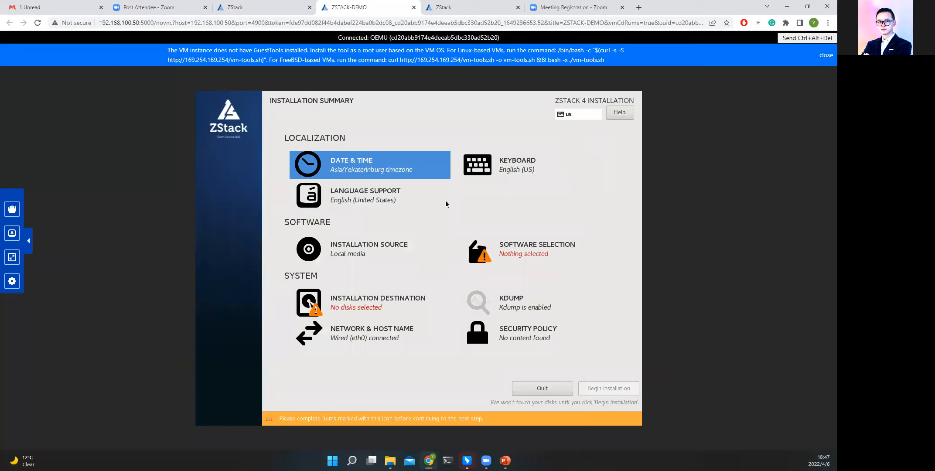
Select ZStack Enterprise Management Node as the base environment and accept the 40 GiB Virtio disk with automatic partitioning as installation destination.
click(523, 257)
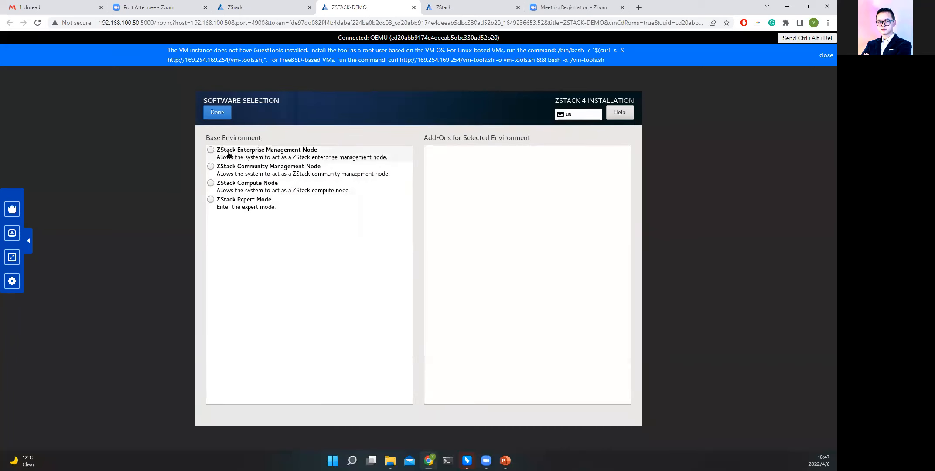
click(272, 156)
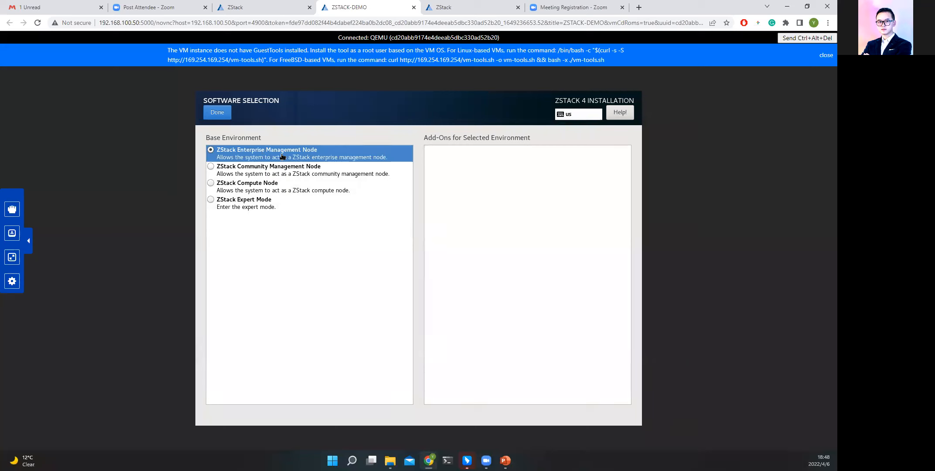
click(218, 112)
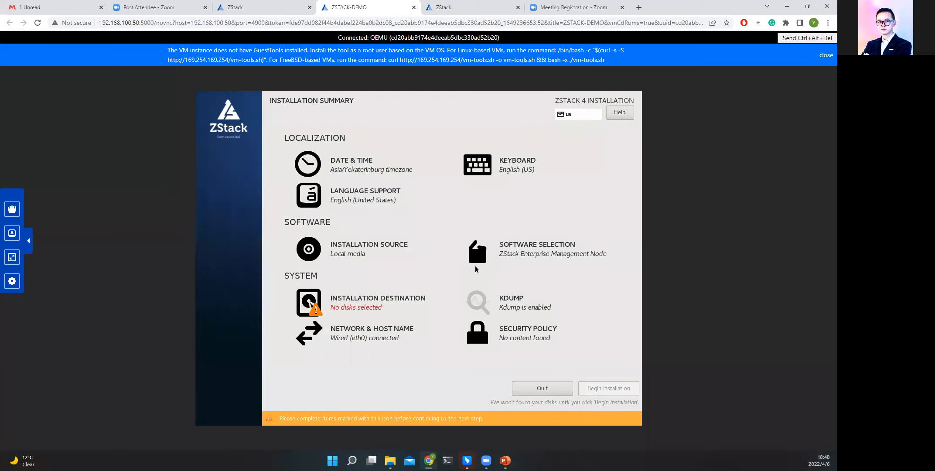
click(543, 255)
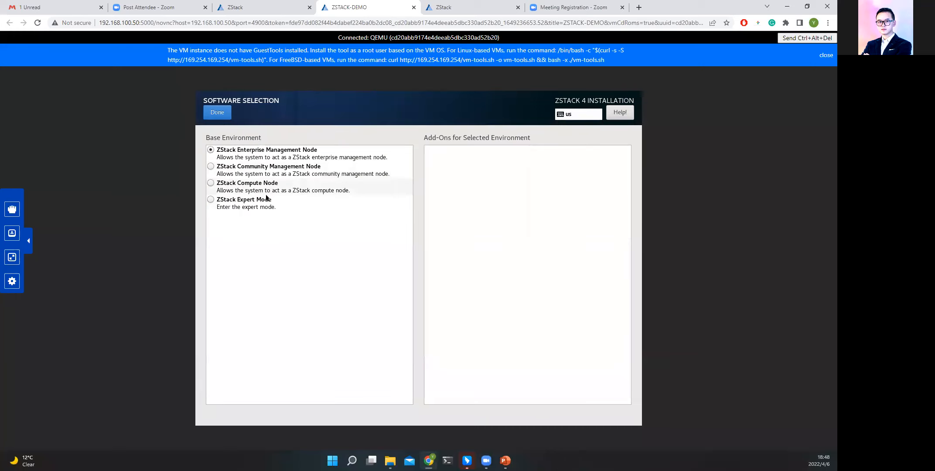
click(218, 114)
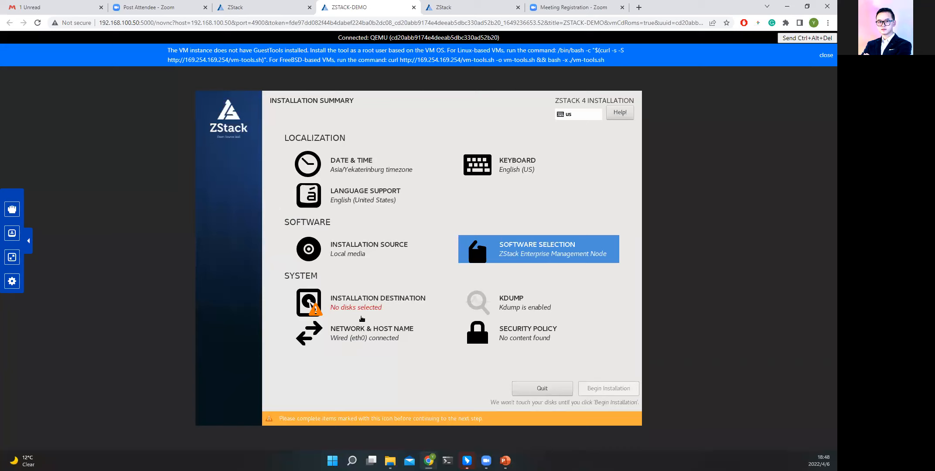
click(355, 307)
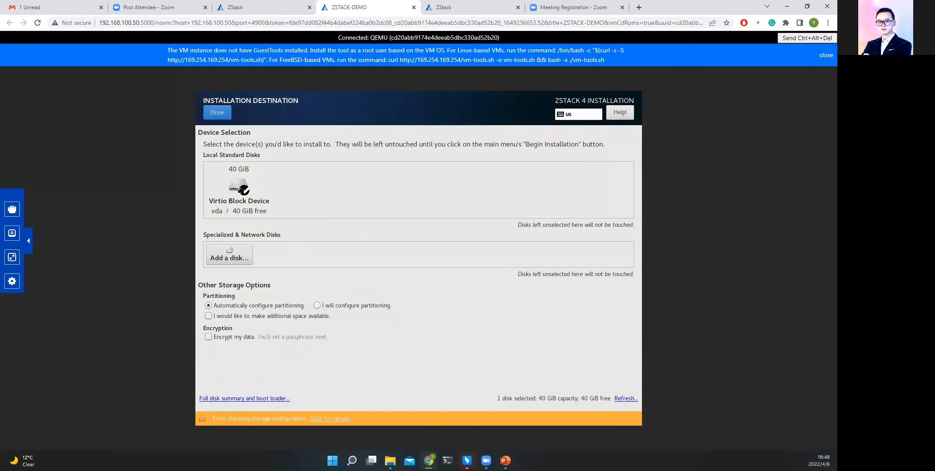
click(217, 113)
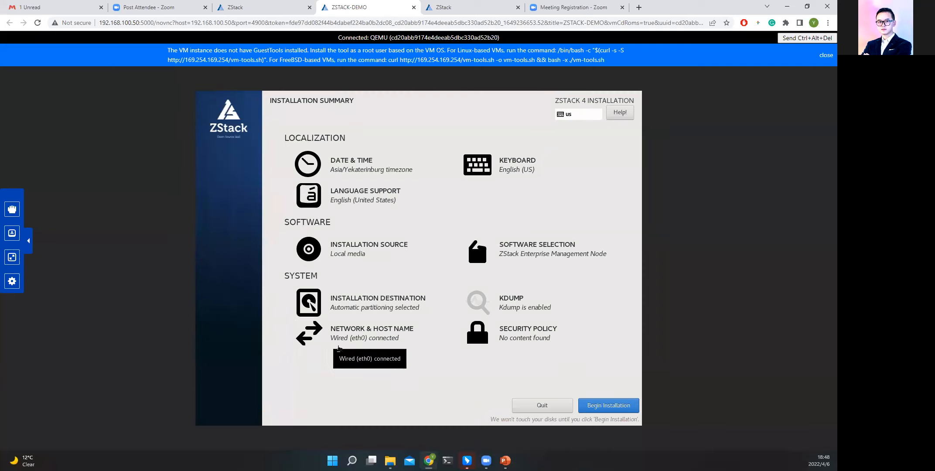
Apply ZSTACK-MN as the host name in the network settings and return to the installation summary.
click(362, 342)
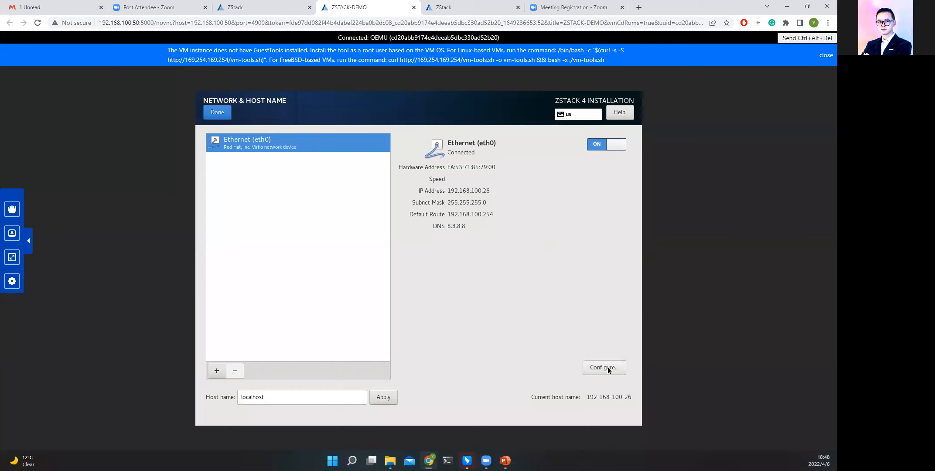
double_click(268, 397)
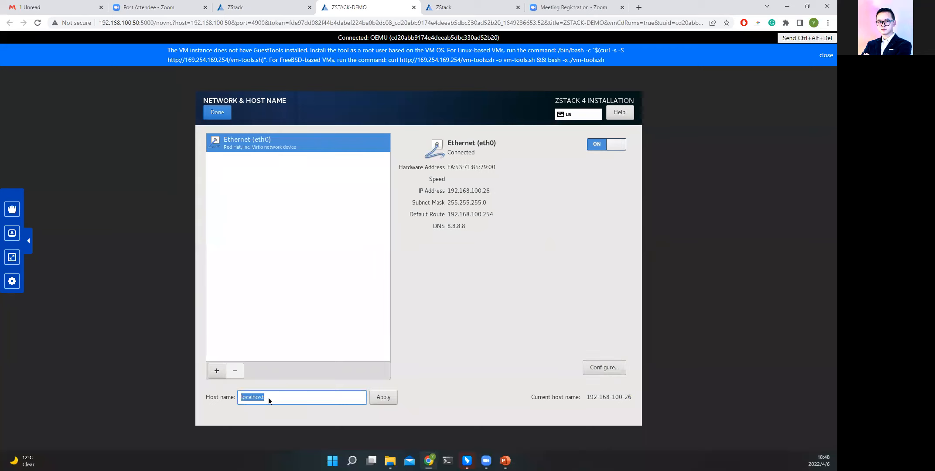
text(ZSTACK-MN)
click(383, 397)
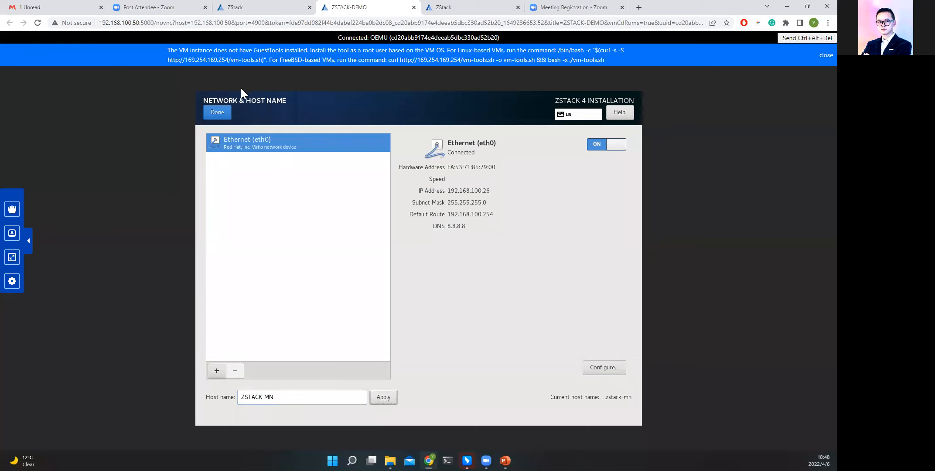
click(217, 112)
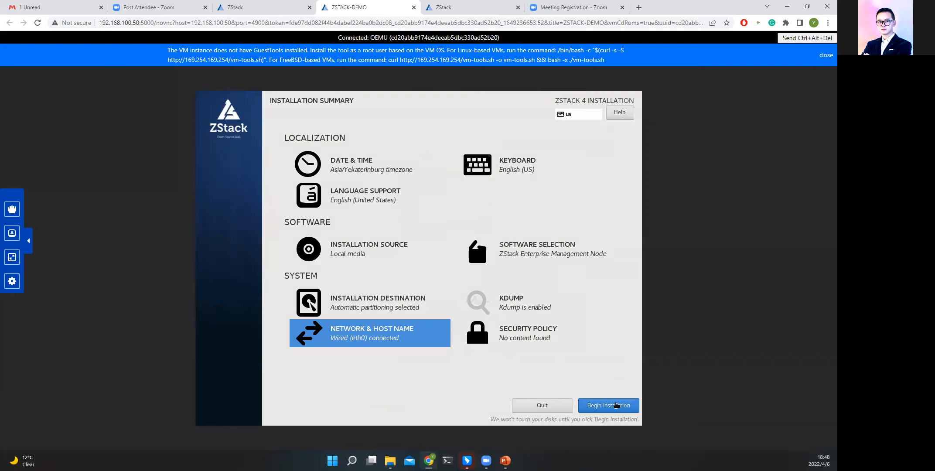
Begin the installation, then enter and confirm the root password in the user settings and apply it.
click(616, 405)
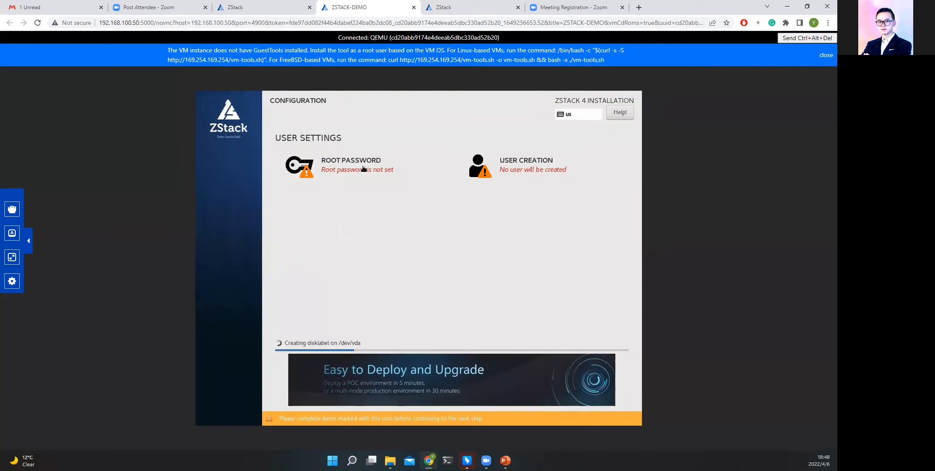
click(370, 200)
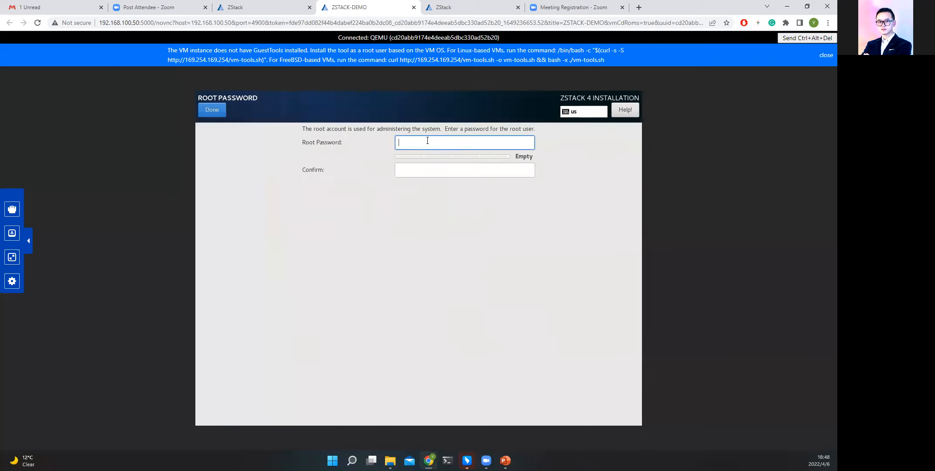
text(123456)
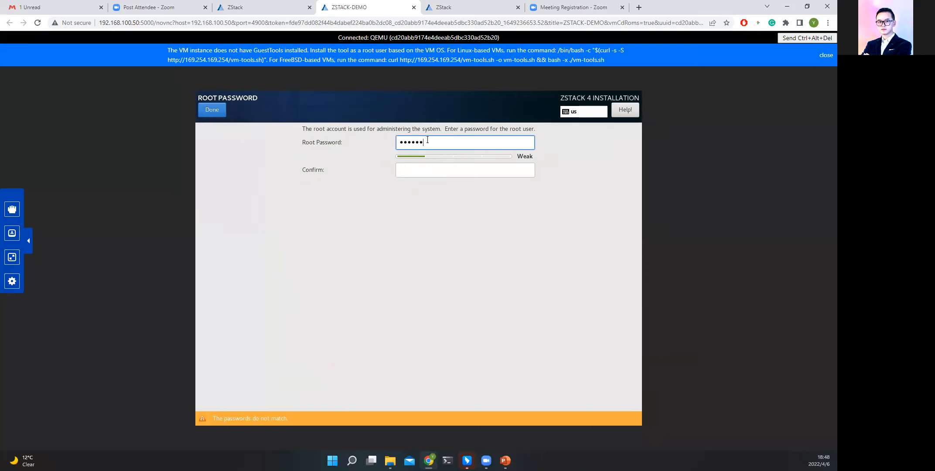
text(789)
key(Tab)
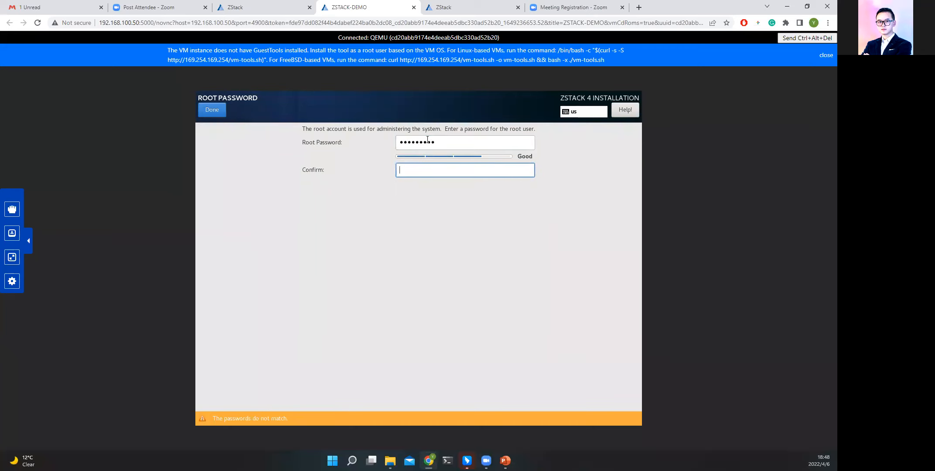
text(1)
key(BackSpace)
key(BackSpace)
text(123456789)
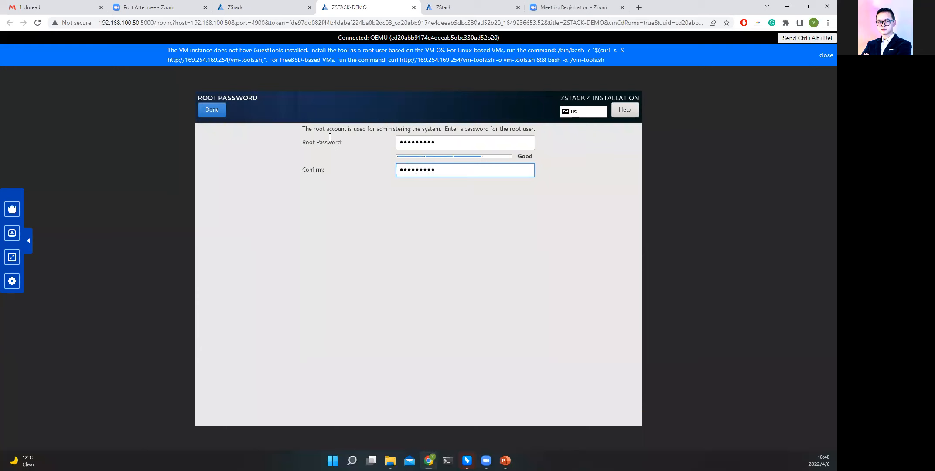
click(217, 114)
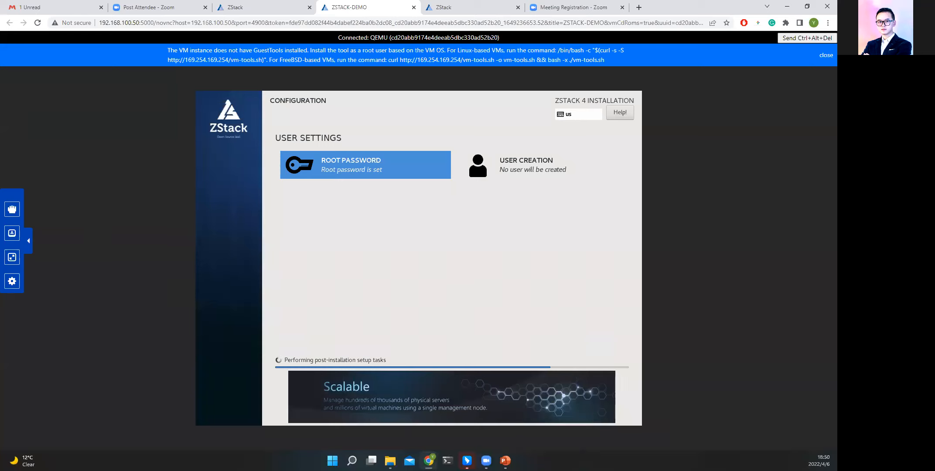
Switch to the ZStack presentation in PowerPoint and advance the slide show to the Content slide highlighting ZStack Solutions.
mouse_move(505, 460)
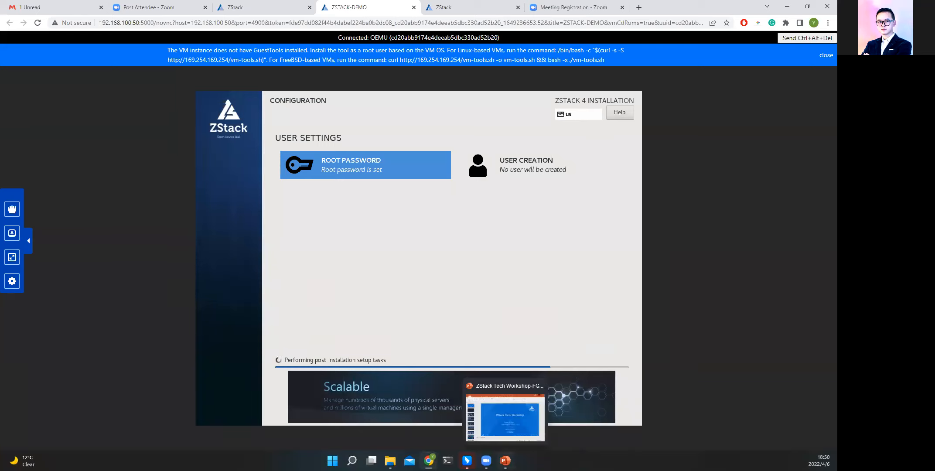
click(512, 430)
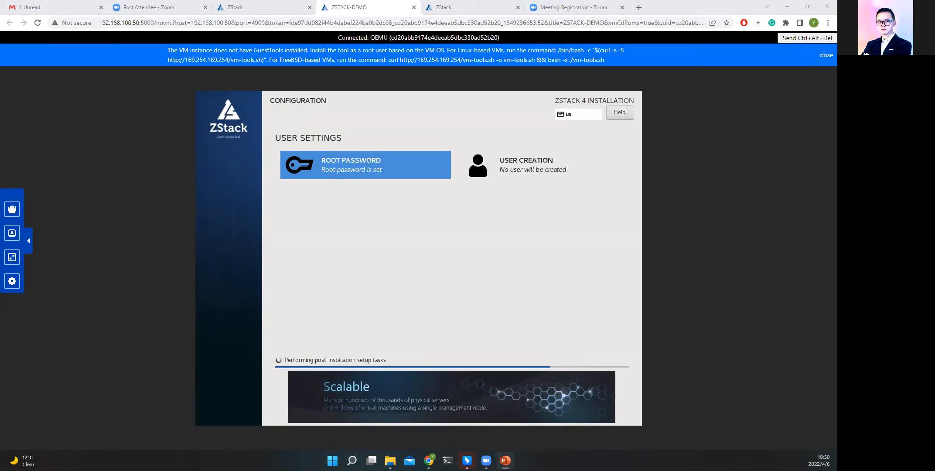
key(Right)
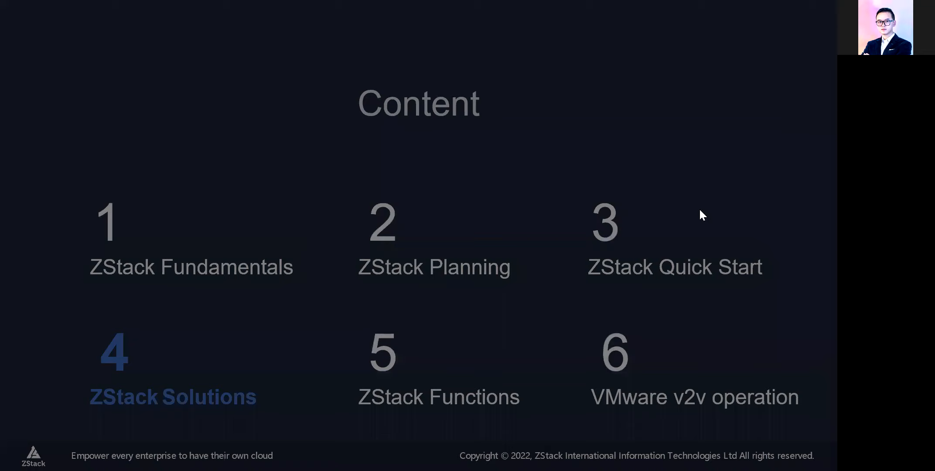
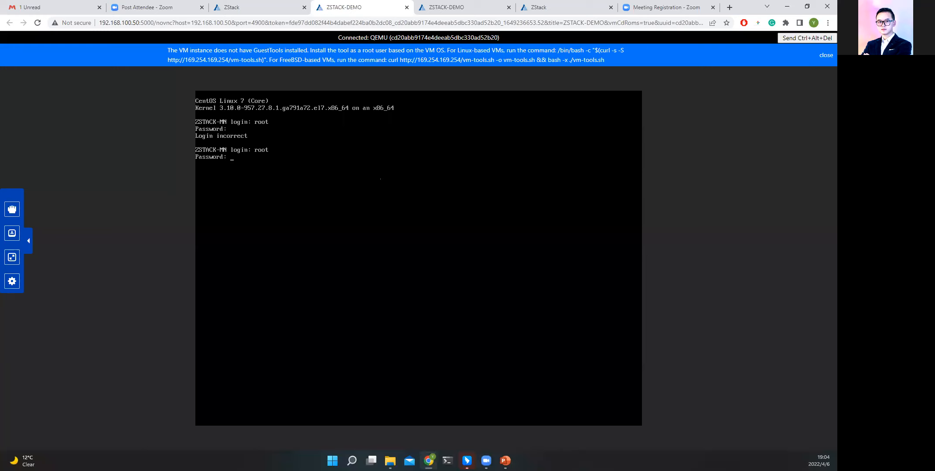
Complete the root login on the ZSTACK-MN console and run zstack-ctl status to check the management node services.
key(Return)
key(Return)
text(zzstack-)
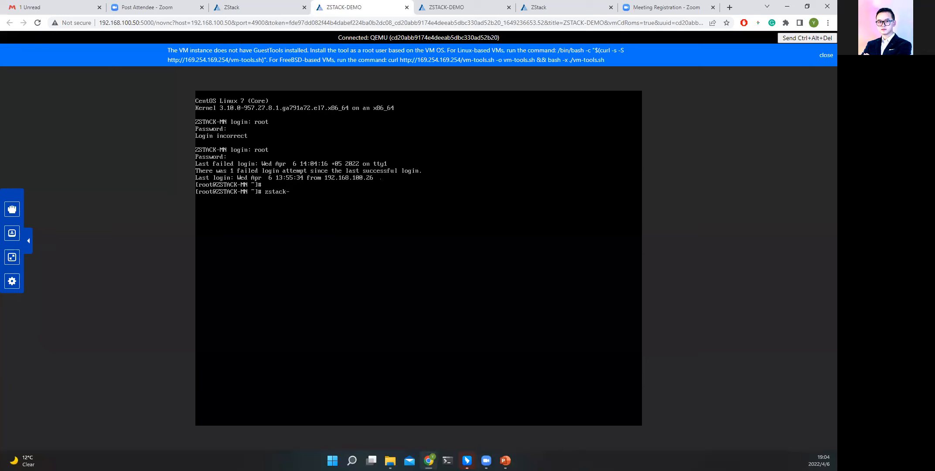
text(ctl status)
key(Return)
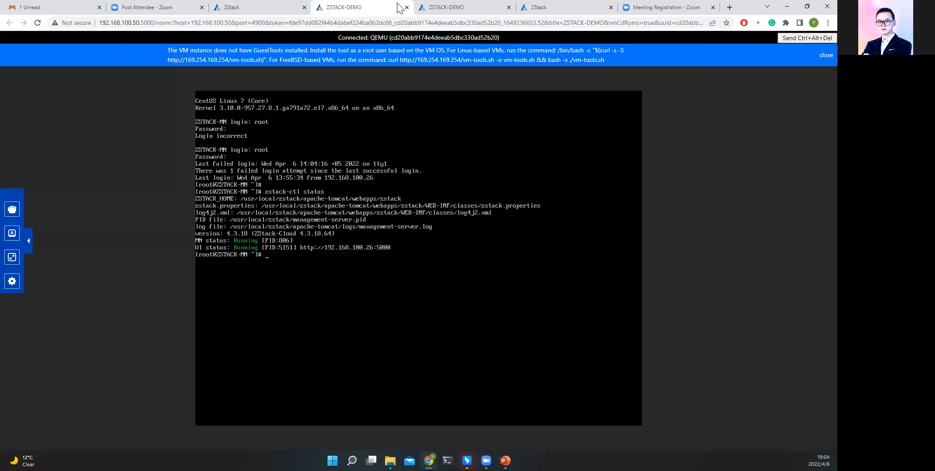
click(498, 411)
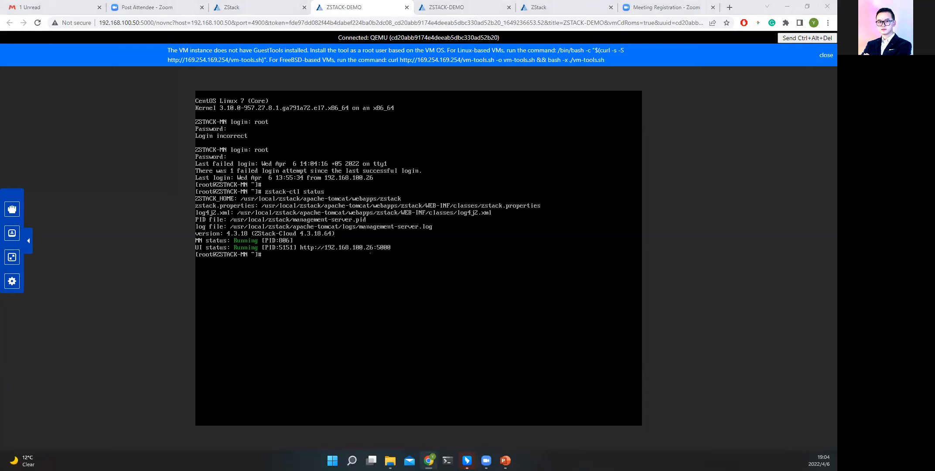
Open the new management node's web interface at 192.168.100.26:5000 in a new browser tab.
click(729, 7)
text(192.168)
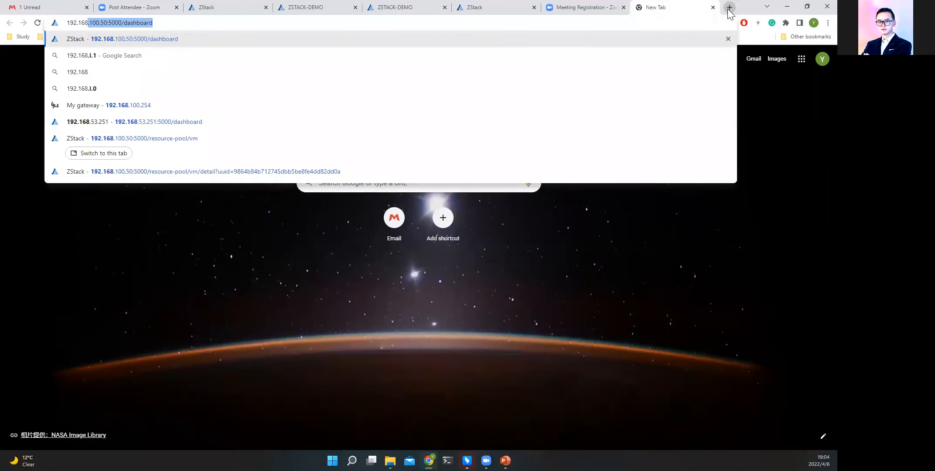
text(.100.)
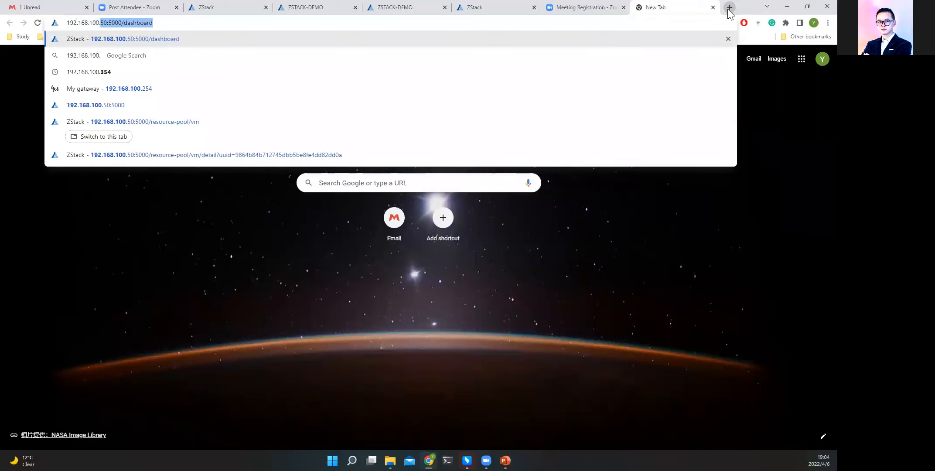
text(26：5000)
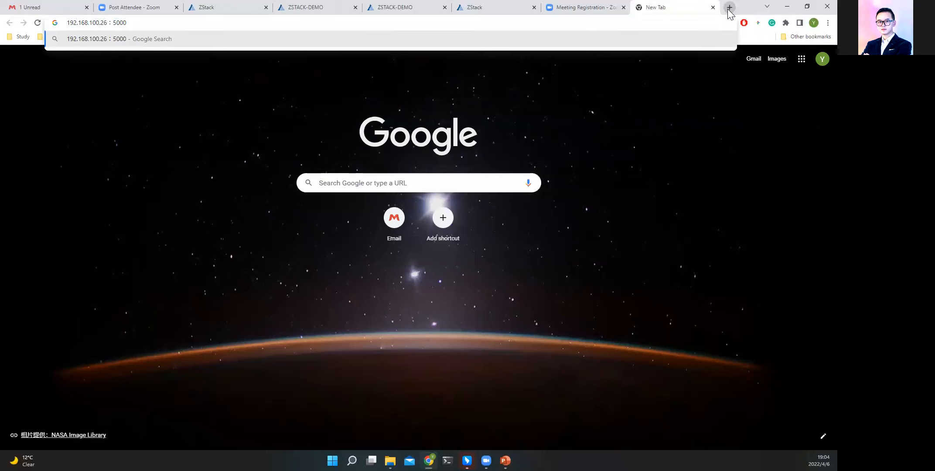
key(Left)
key(Left)
key(BackSpace)
text(:)
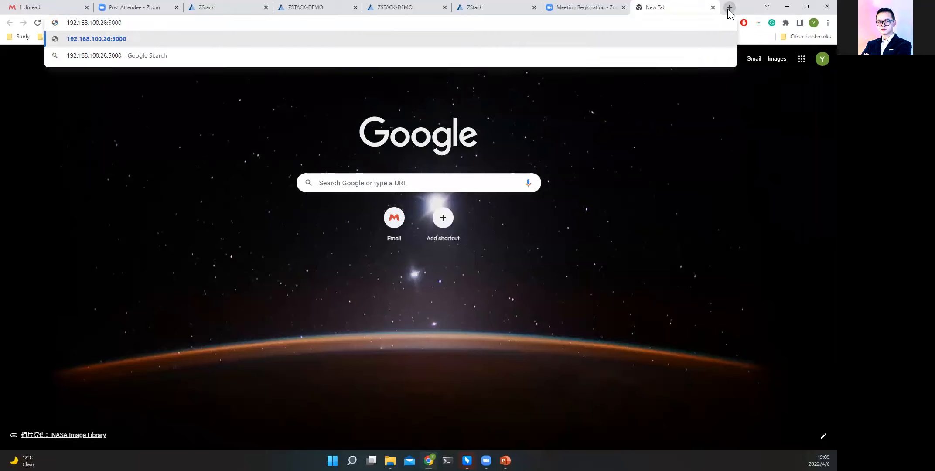
key(Return)
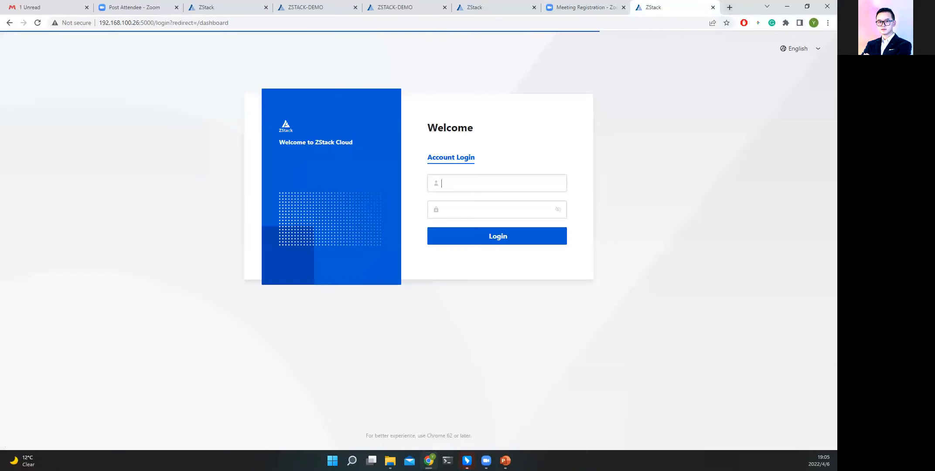
Log in to ZStack Cloud as admin with the account password and dismiss the browser's offer to save it.
click(513, 183)
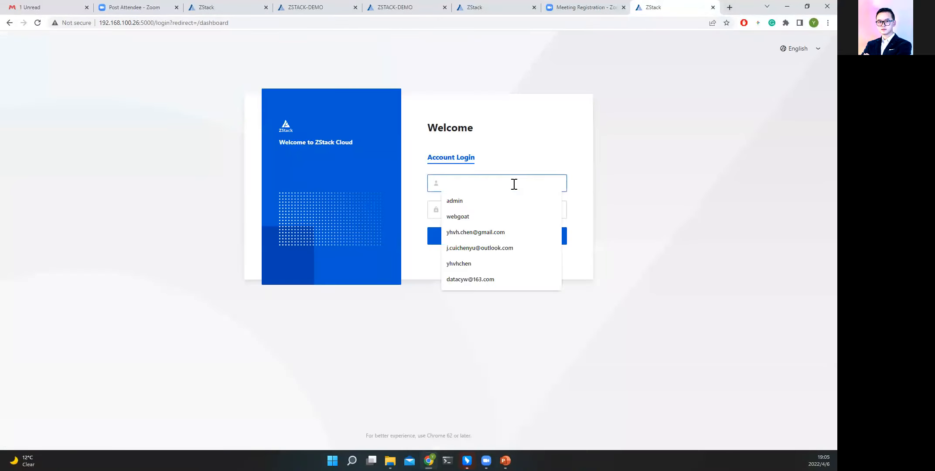
click(462, 201)
click(466, 211)
text(******)
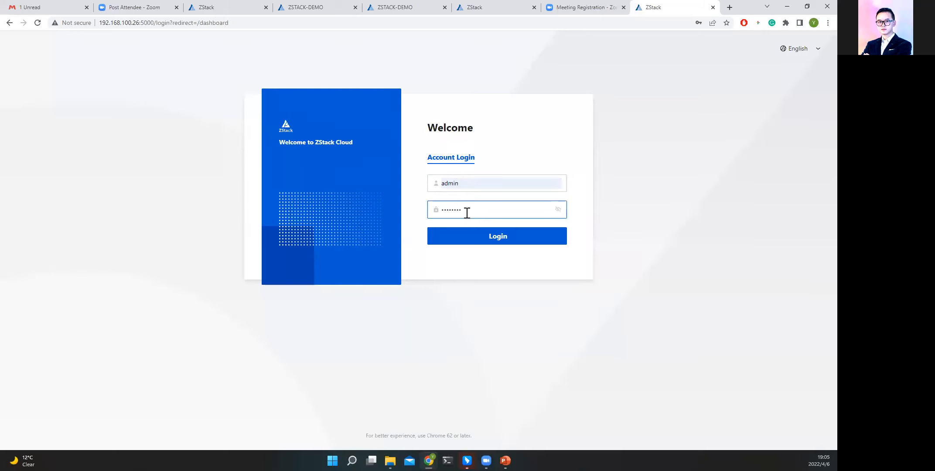
click(459, 184)
double_click(447, 185)
double_click(475, 210)
click(479, 259)
click(494, 238)
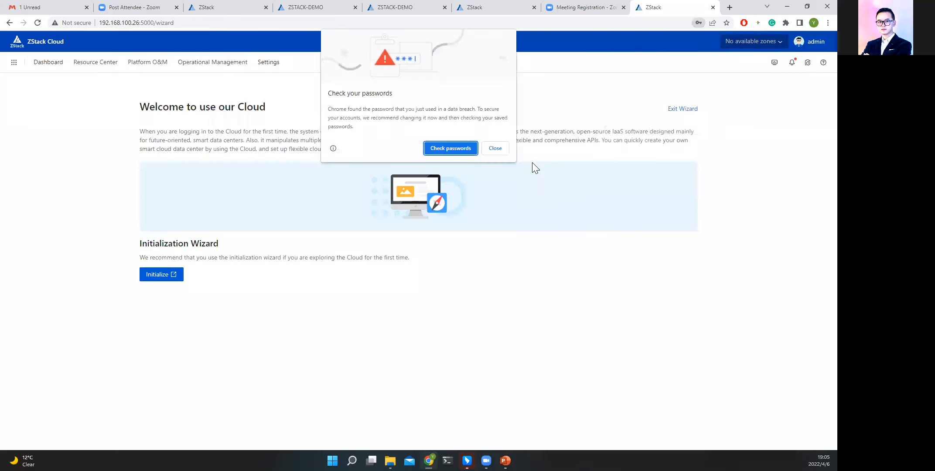
click(495, 148)
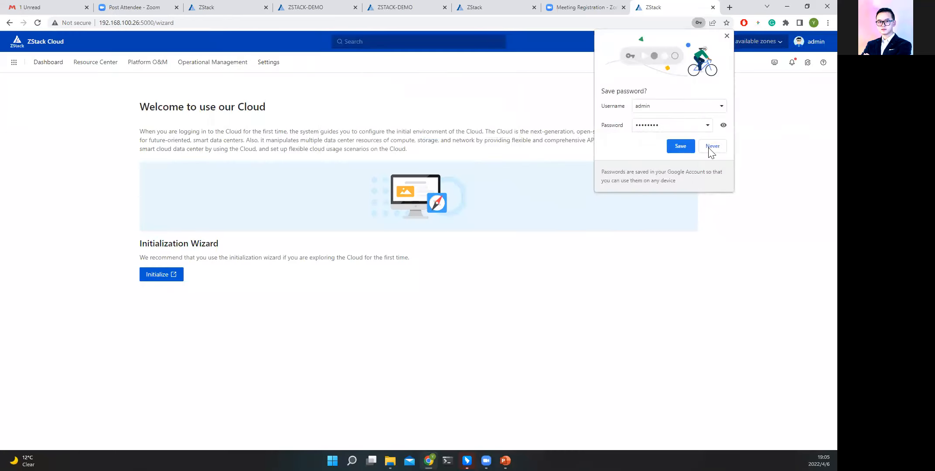
click(726, 37)
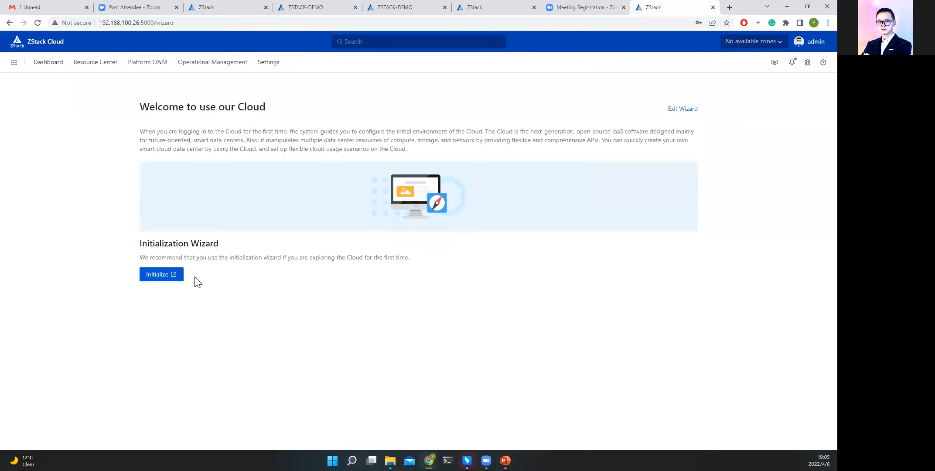
Start the initialization wizard and create zone ZONE-1 with a KVM cluster named Cluster-1, leaving network acceleration off.
click(176, 275)
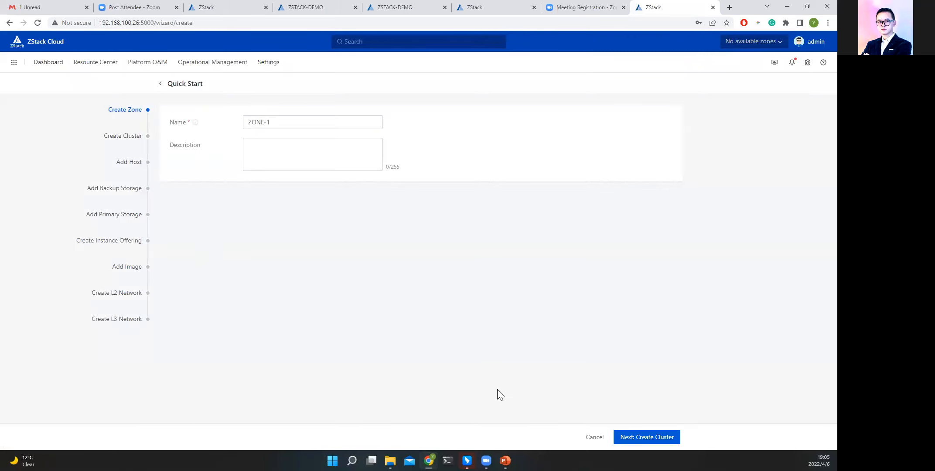
click(645, 437)
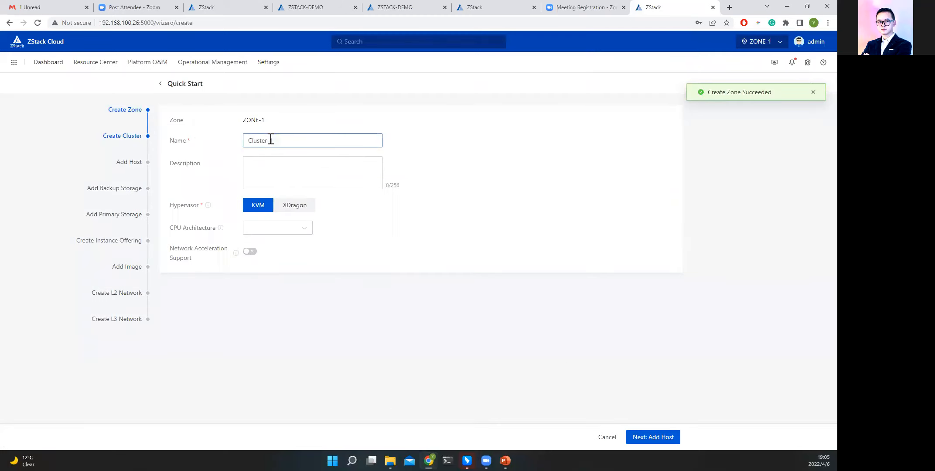
triple_click(176, 206)
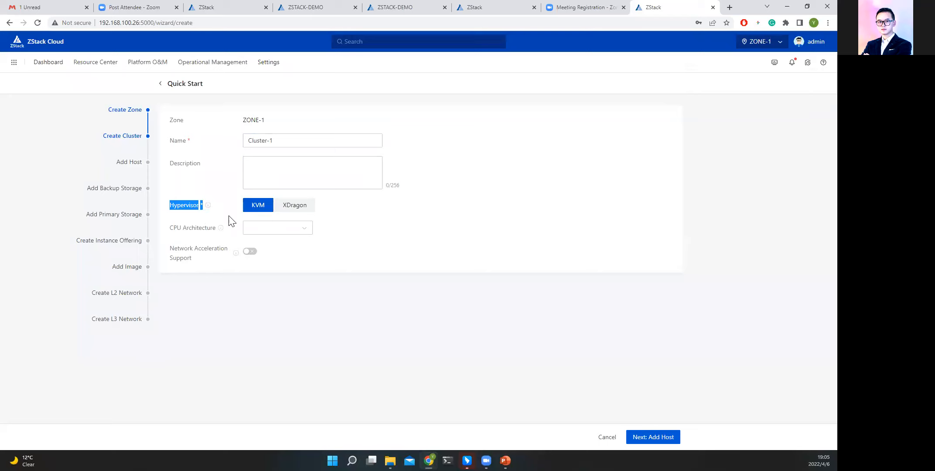
click(293, 210)
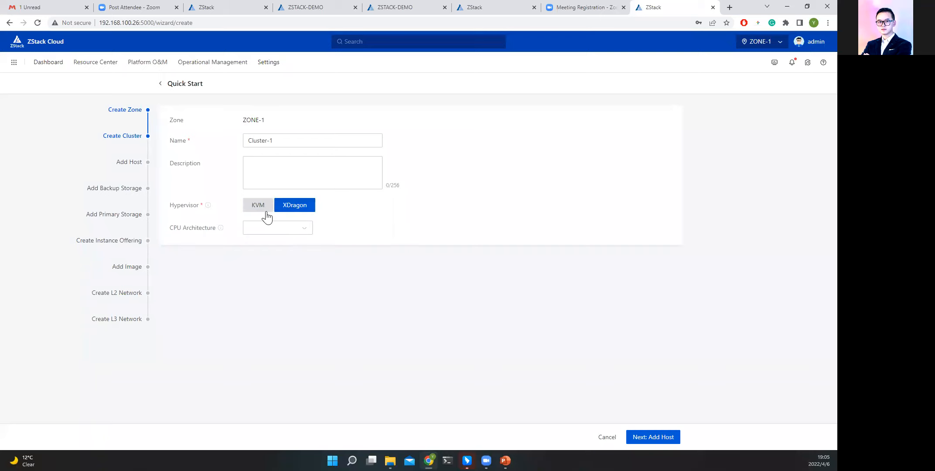
click(266, 216)
click(294, 228)
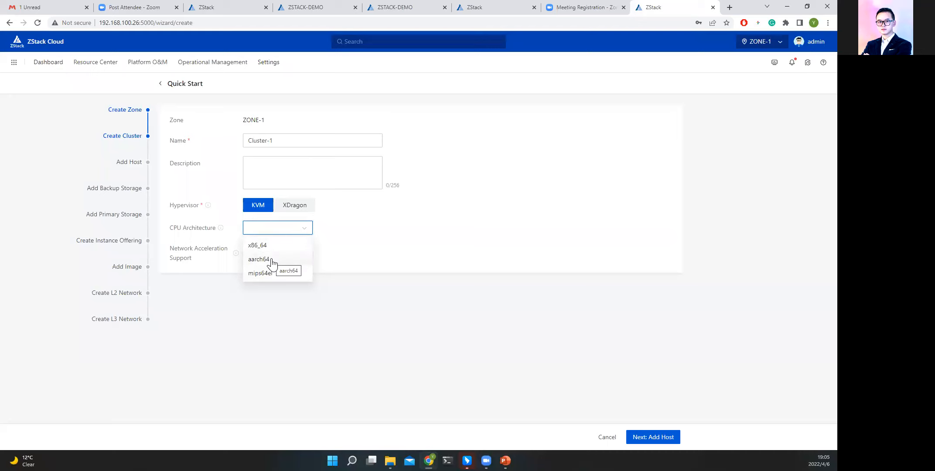
click(291, 301)
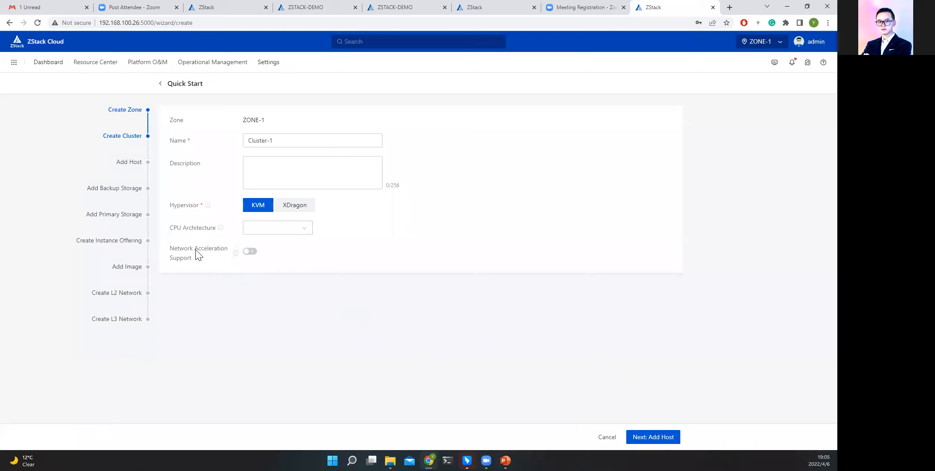
click(250, 252)
click(251, 251)
click(653, 432)
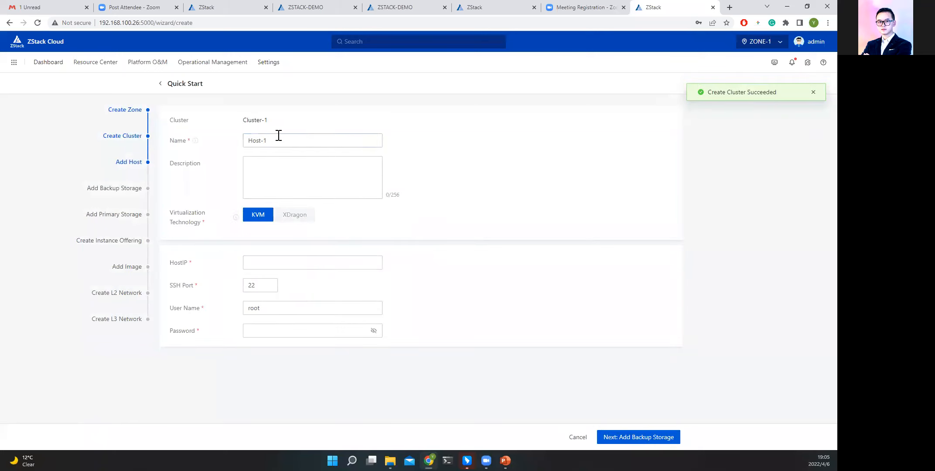
Add Host-1 to the cluster with host IP 192.168.100.26, SSH port 22, user root and the host password.
click(321, 264)
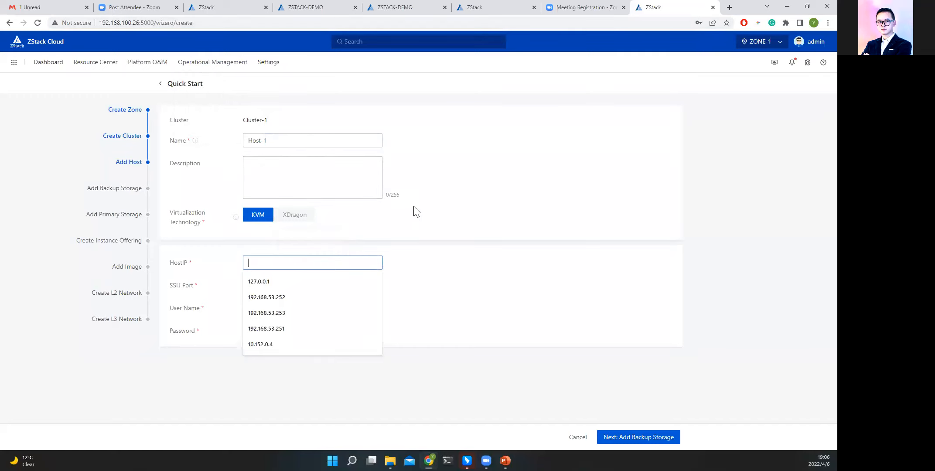
text(192.168.)
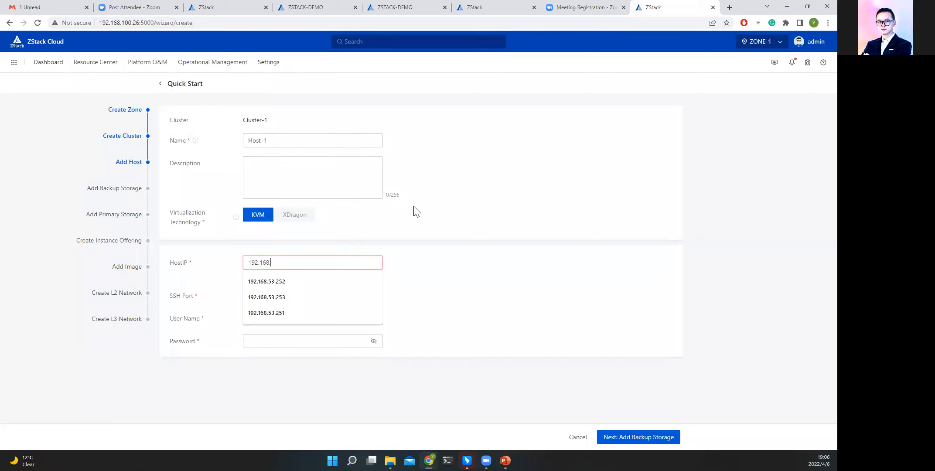
text(100.26)
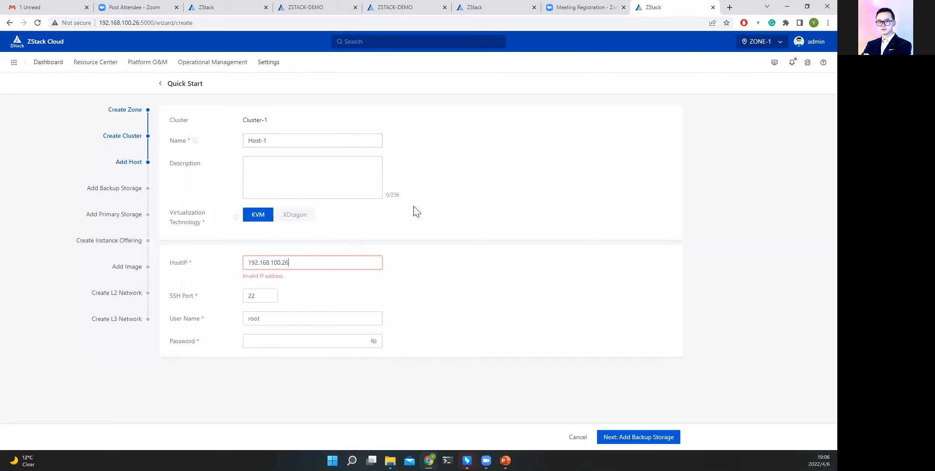
click(335, 330)
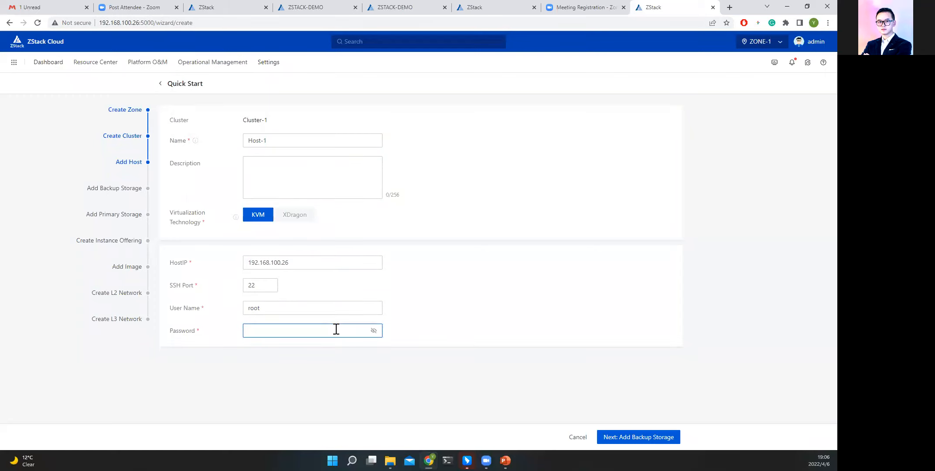
text(••••••)
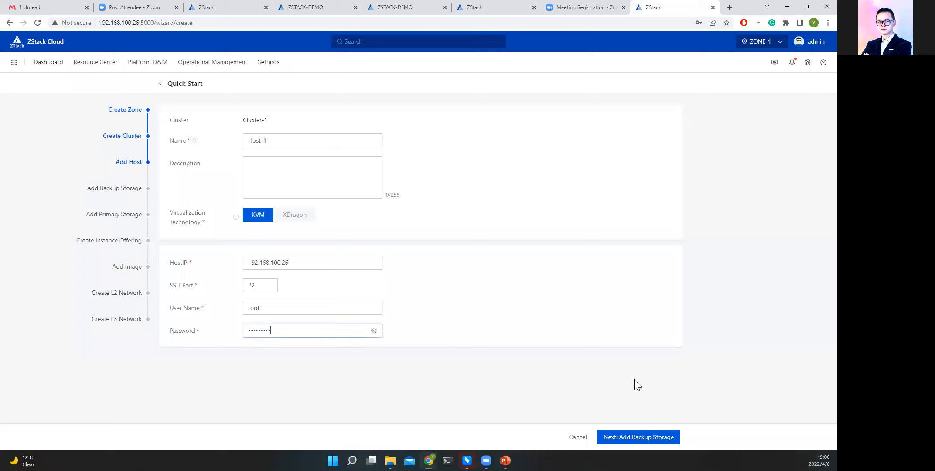
click(656, 438)
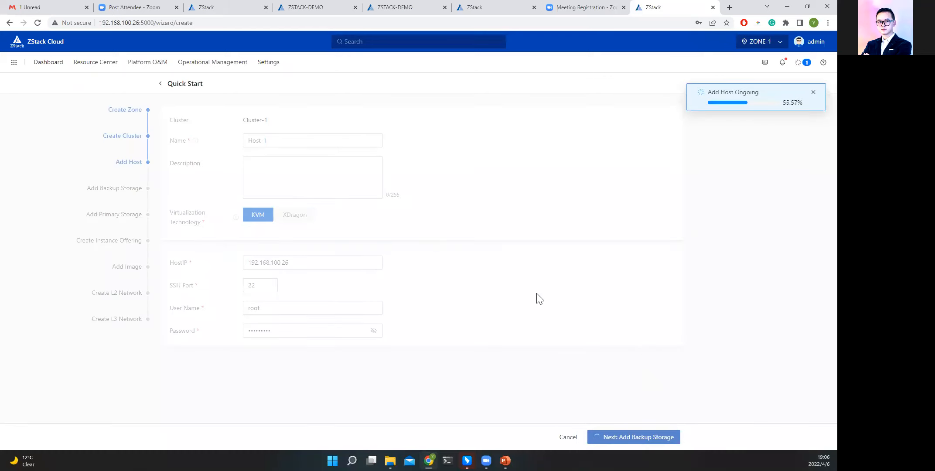
Check the Add Host task's progress, the recent messages and the operation history.
click(802, 65)
click(770, 85)
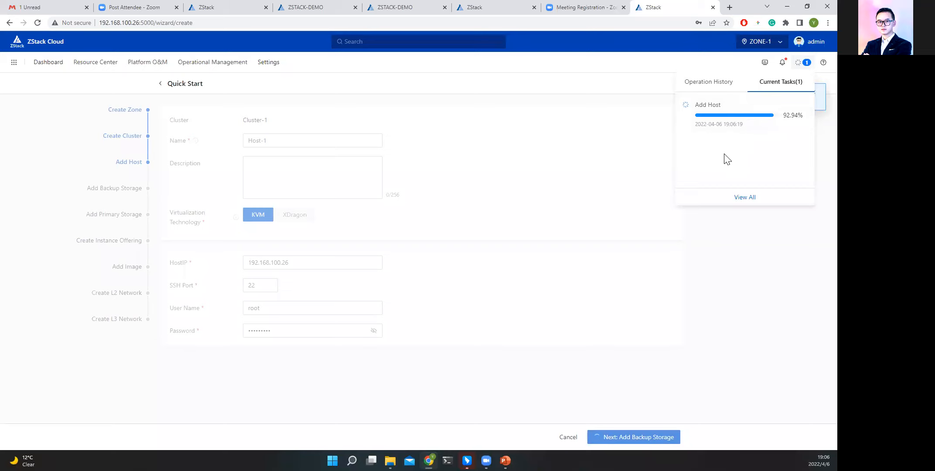
click(782, 69)
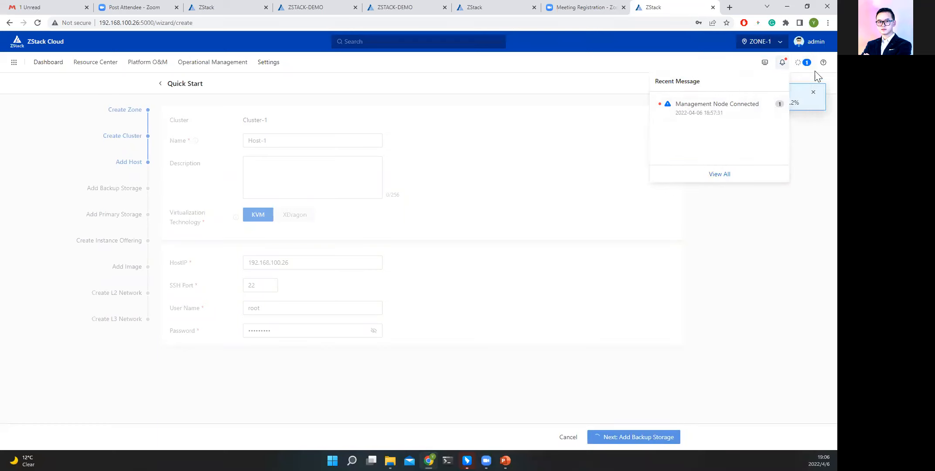
click(798, 62)
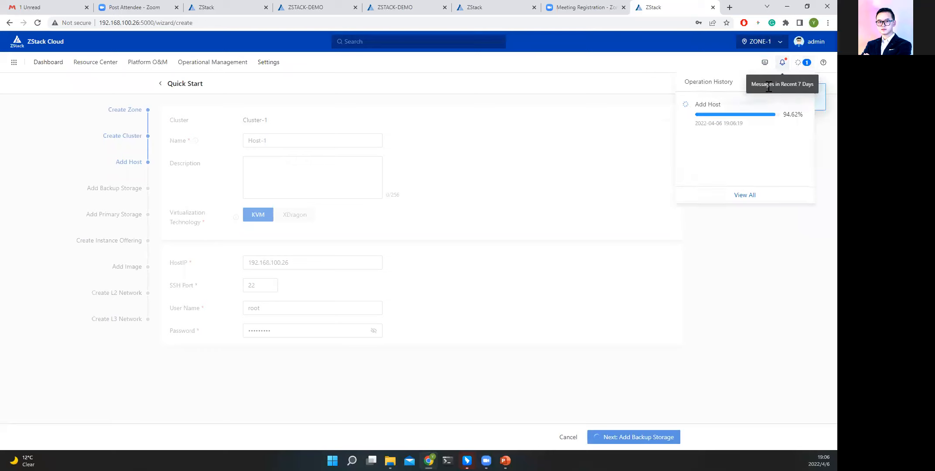
click(782, 64)
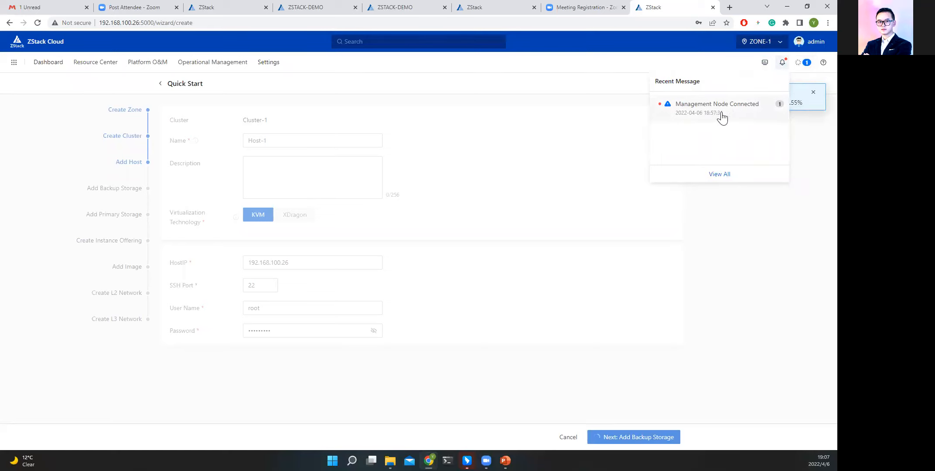
click(802, 62)
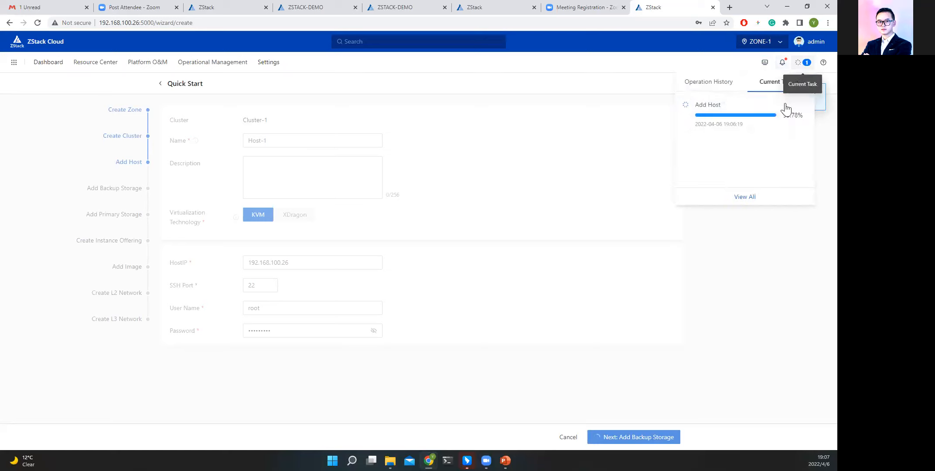
click(714, 87)
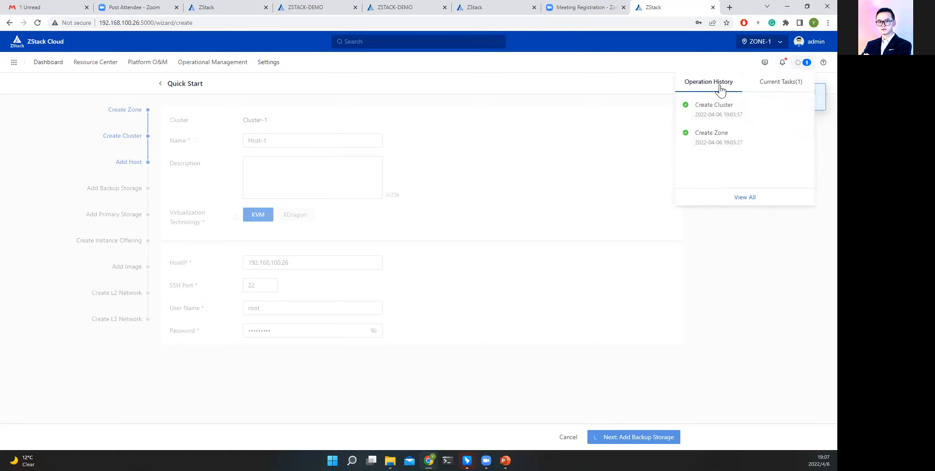
click(788, 85)
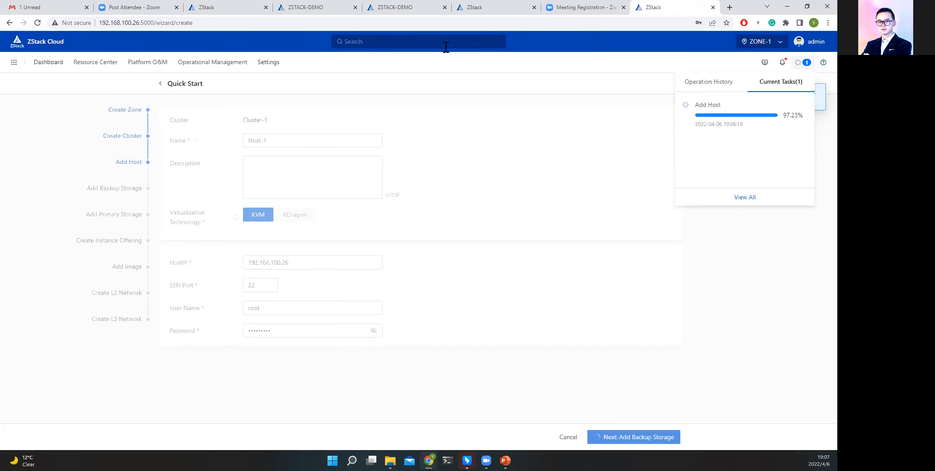
Search the whole cloud platform for the keyword vm.
click(412, 41)
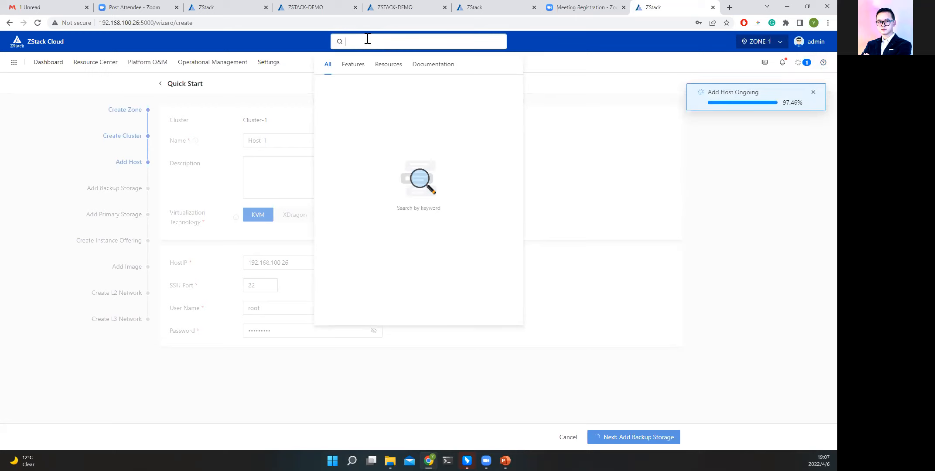
text(vm)
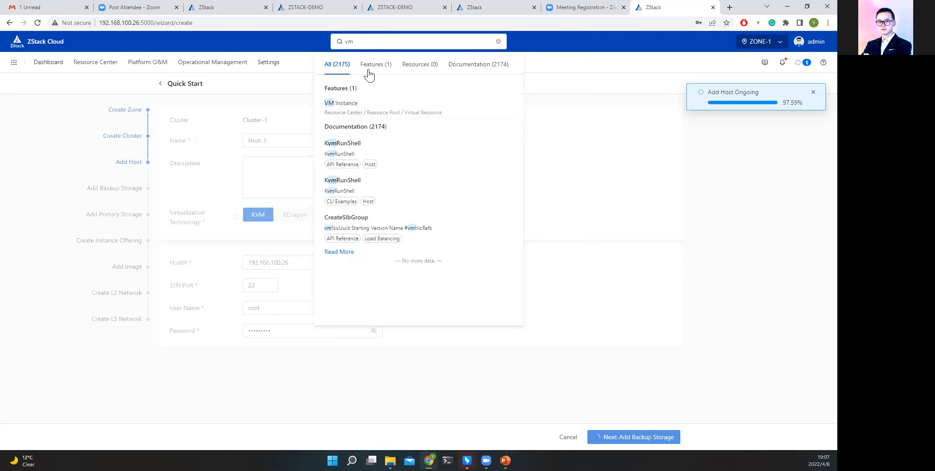
Review the documentation results for vm, decline saving the browser password, and close the search results.
click(478, 71)
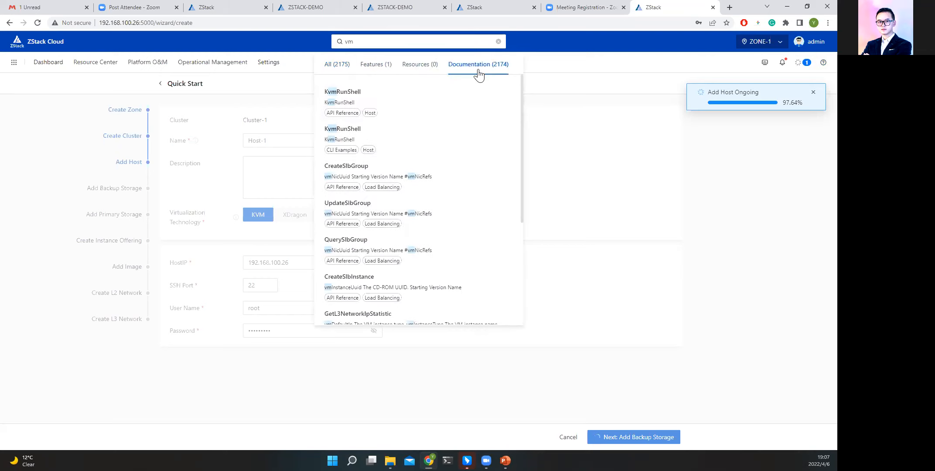
scroll(406, 179, down, 2)
scroll(409, 180, down, 7)
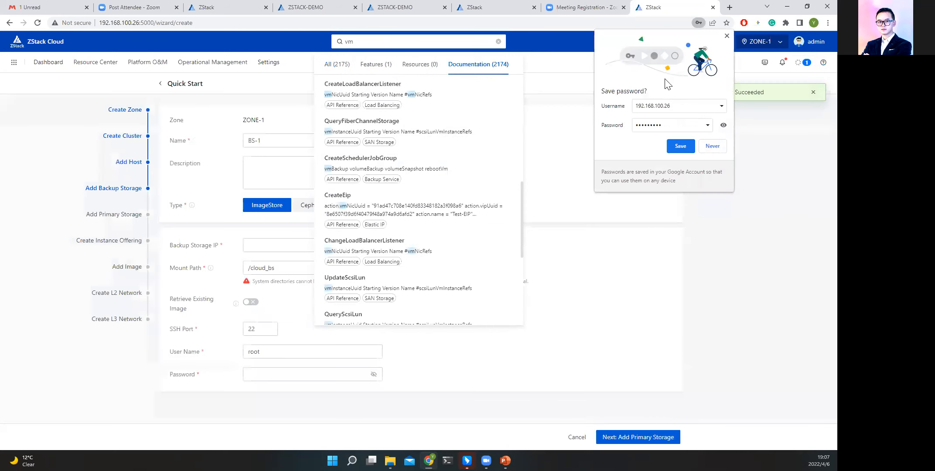
click(727, 35)
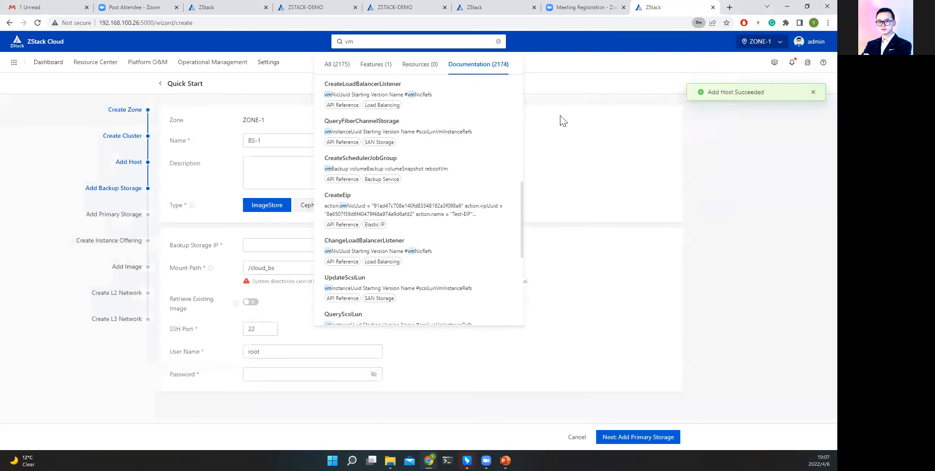
click(583, 80)
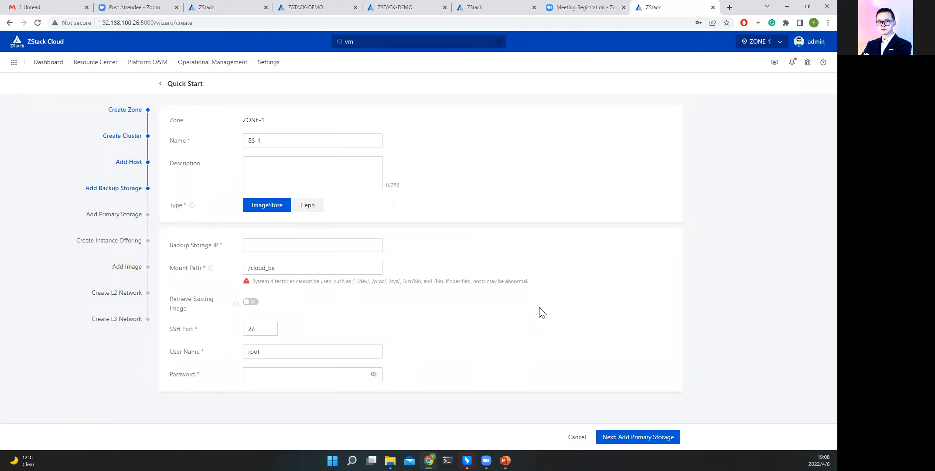
Add ImageStore backup storage BS-1 with IP 192.168.100.26, mount path /cloud_bs, SSH port 22, user root and the server password.
click(271, 240)
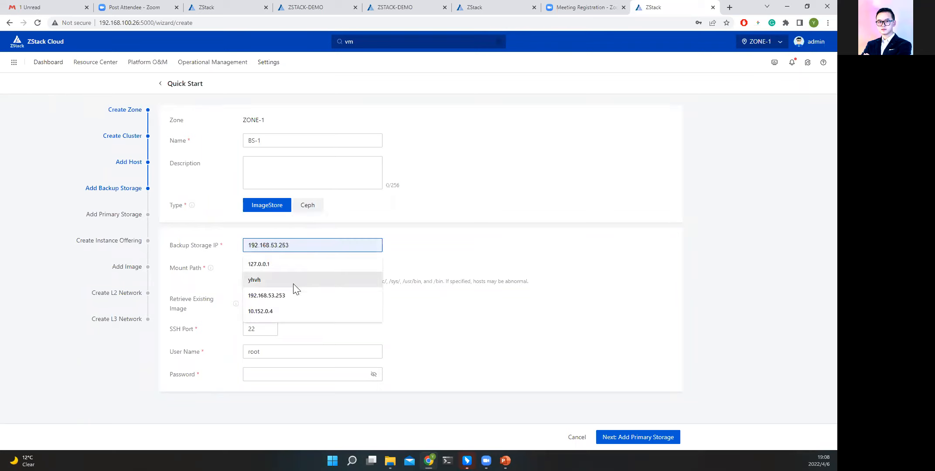
text(192.1)
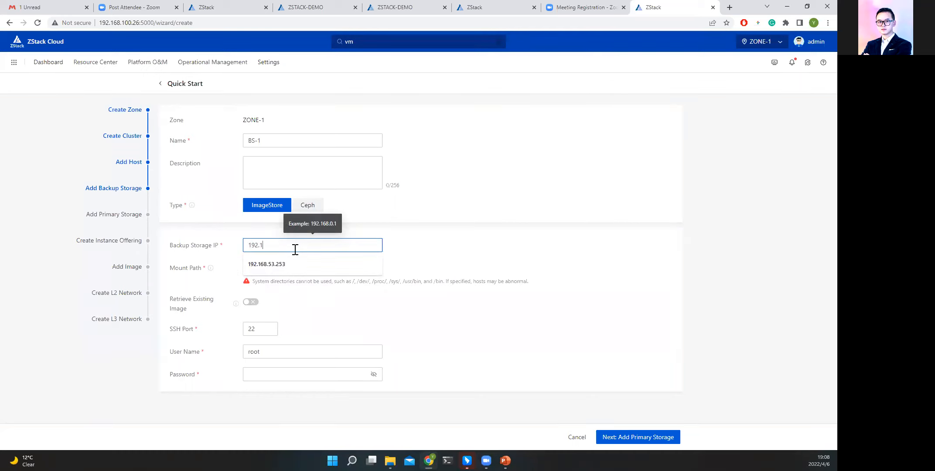
text(68.100.26)
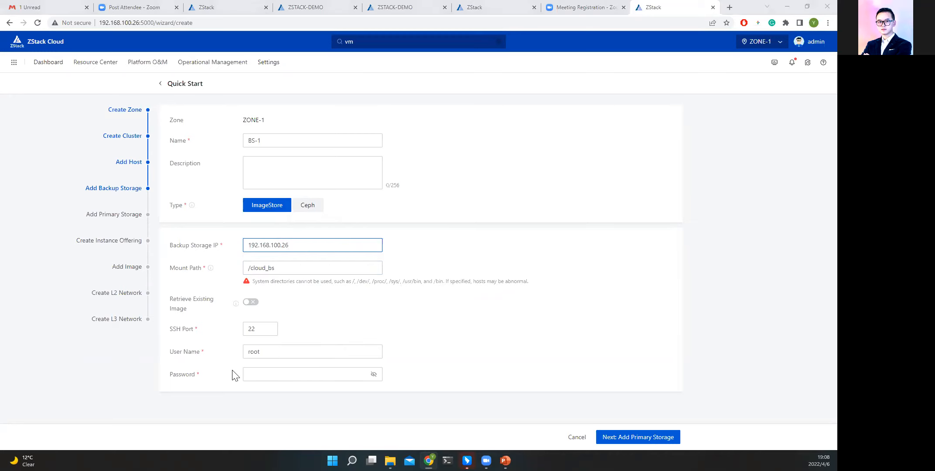
click(246, 374)
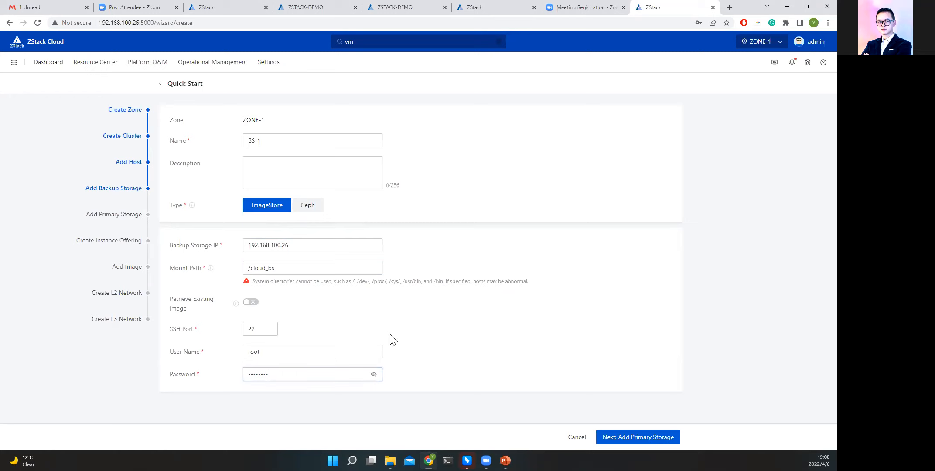
click(645, 439)
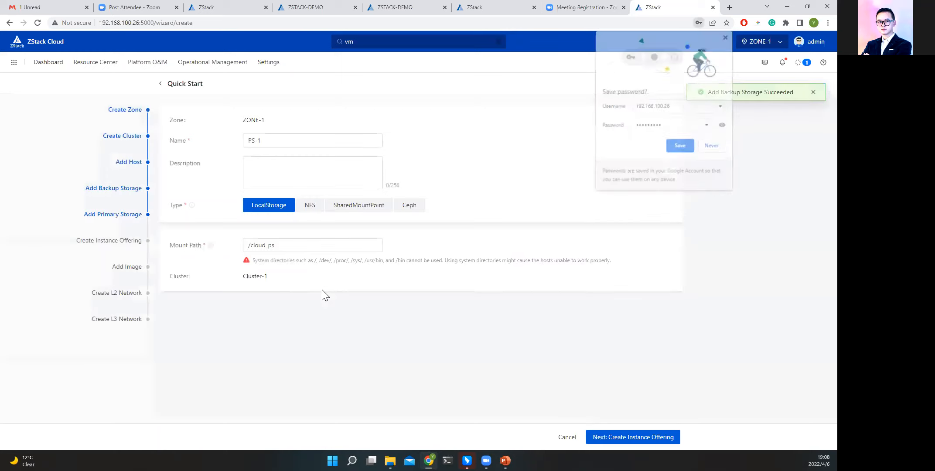
click(726, 36)
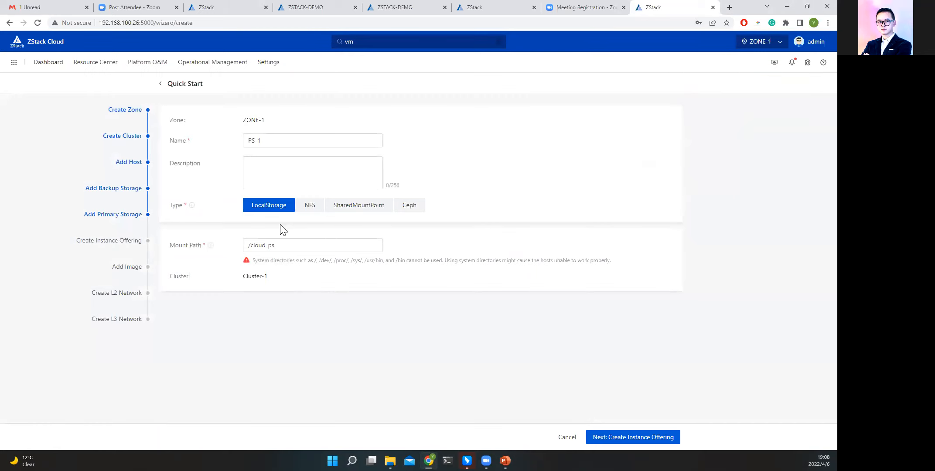
View the NFS, SharedMountPoint and Ceph options, and add primary storage PS-1 as LocalStorage with mount path /cloud_ps.
click(312, 209)
click(363, 212)
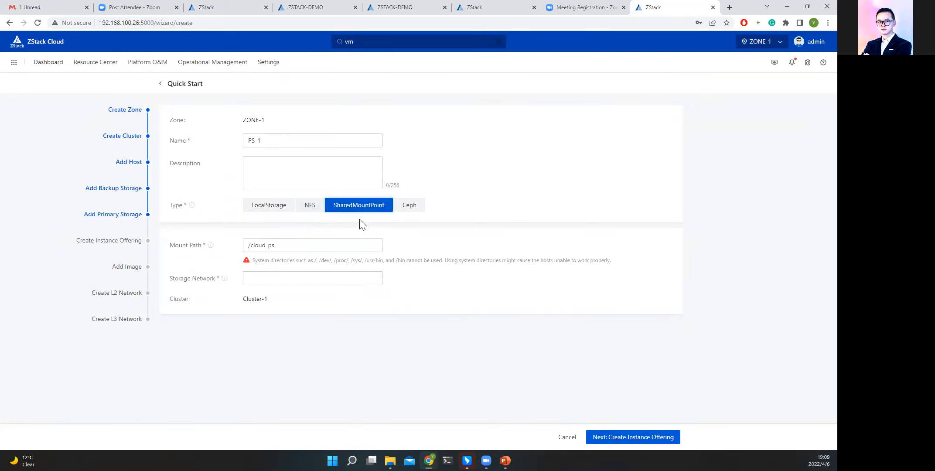
click(413, 213)
click(266, 211)
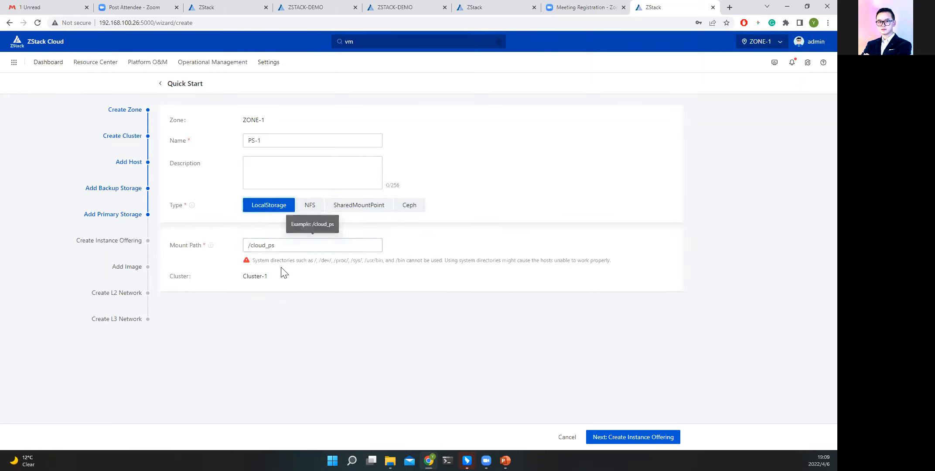
click(632, 436)
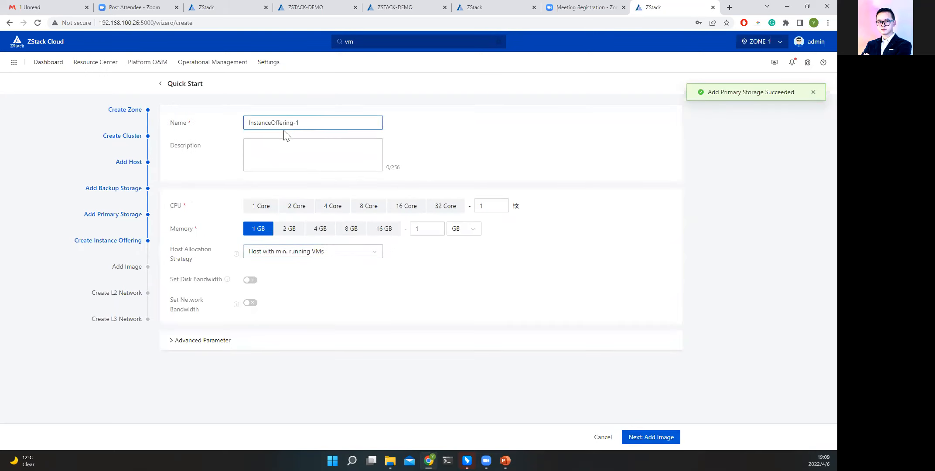
Create instance offering InstanceOffering-1 with 1 CPU core and 1 GB memory, leaving disk and network bandwidth unset.
click(270, 205)
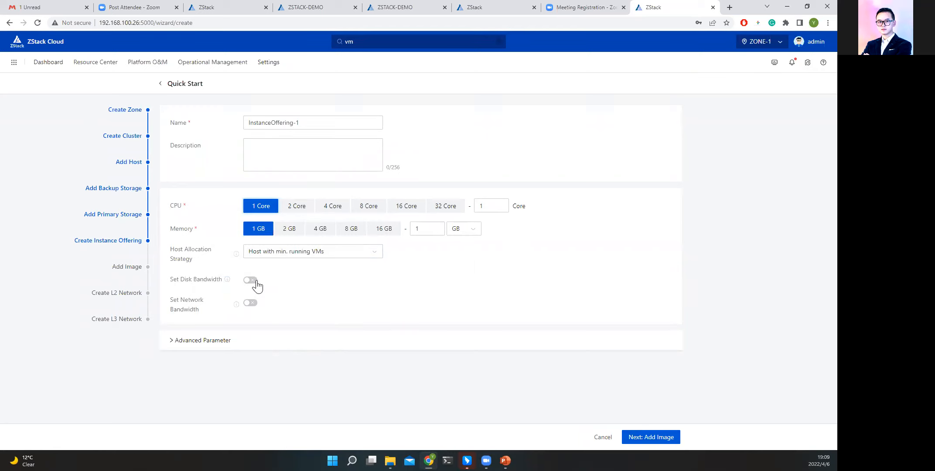
click(182, 347)
click(189, 348)
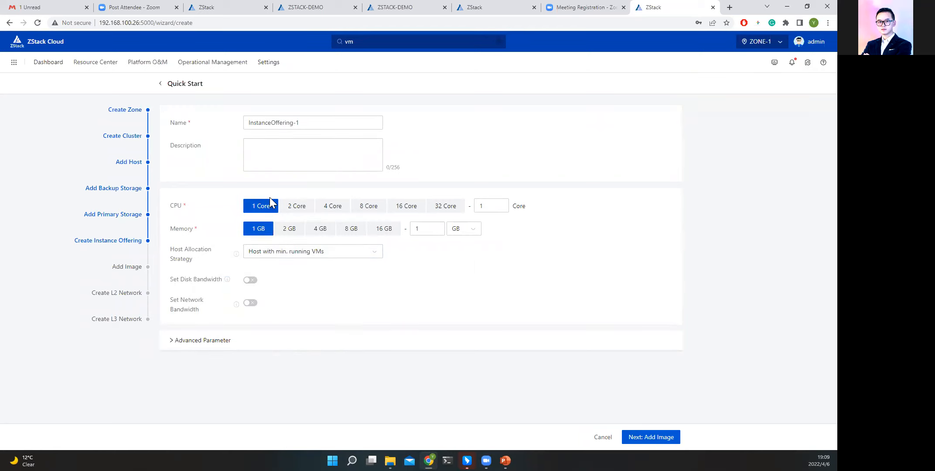
click(664, 440)
Rename the default image to Tes and add it with qcow2 format, x86_64 architecture, Linux platform and Legacy BIOS mode.
click(288, 120)
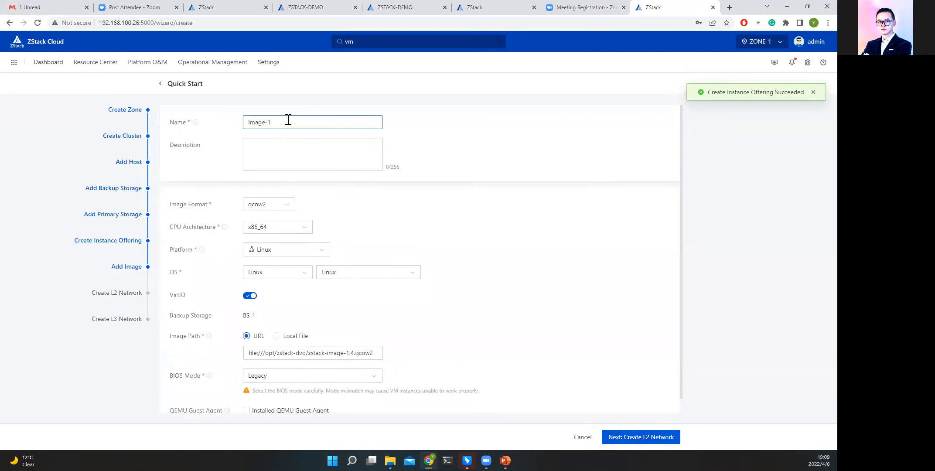
scroll(354, 344, down, 1)
scroll(286, 244, up, 1)
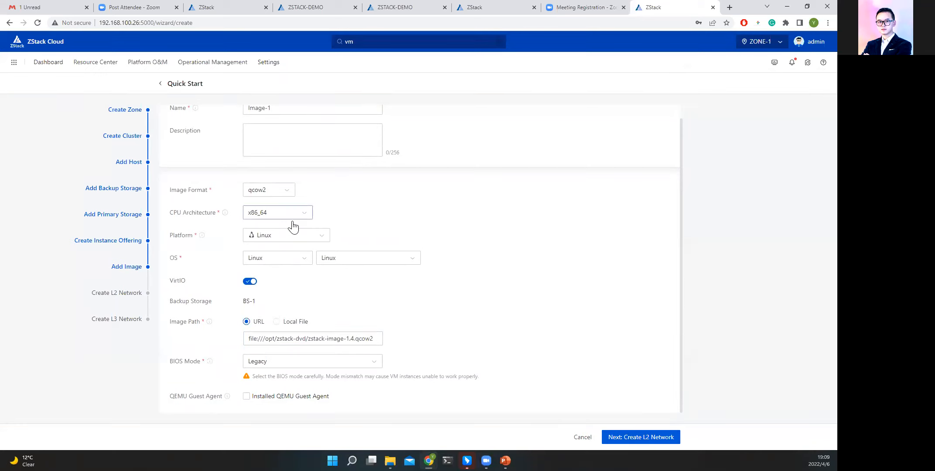
drag(305, 117, 179, 131)
text(Test)
click(534, 134)
scroll(618, 340, down, 1)
click(658, 437)
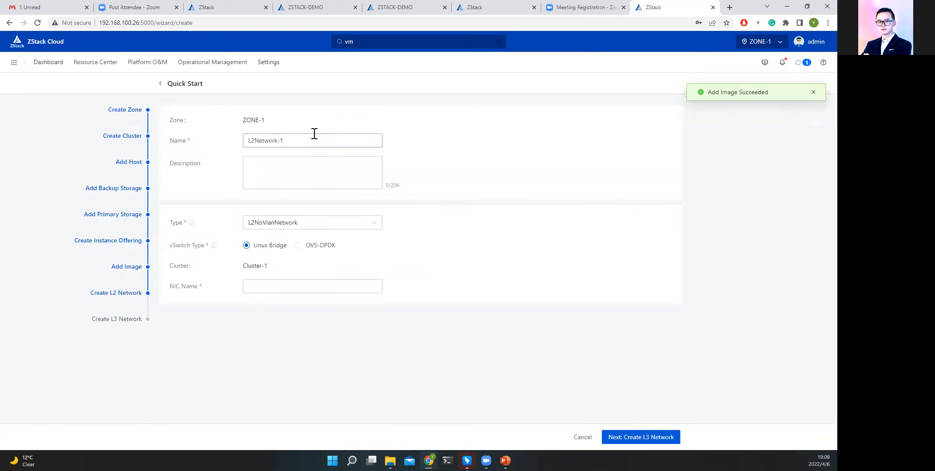
Switch the L2 network type to L2VlanNetwork to view its settings, and return it to L2NoVlanNetwork.
drag(307, 140, 220, 141)
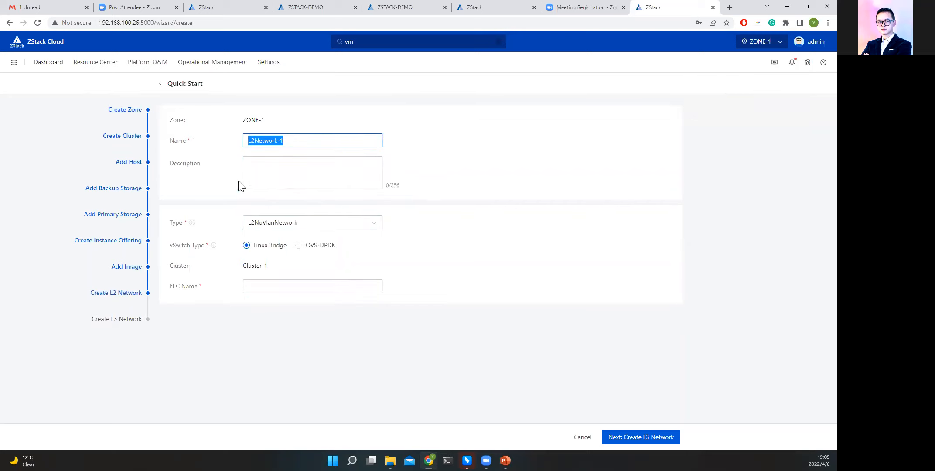
click(314, 228)
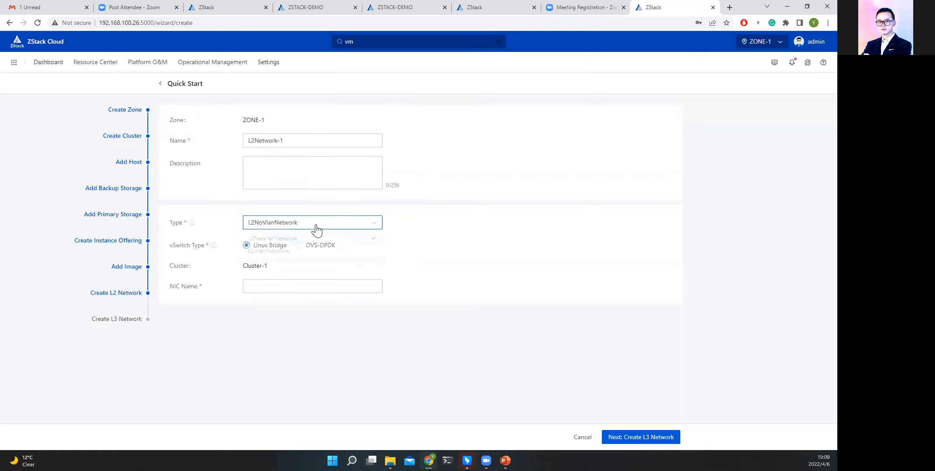
click(274, 255)
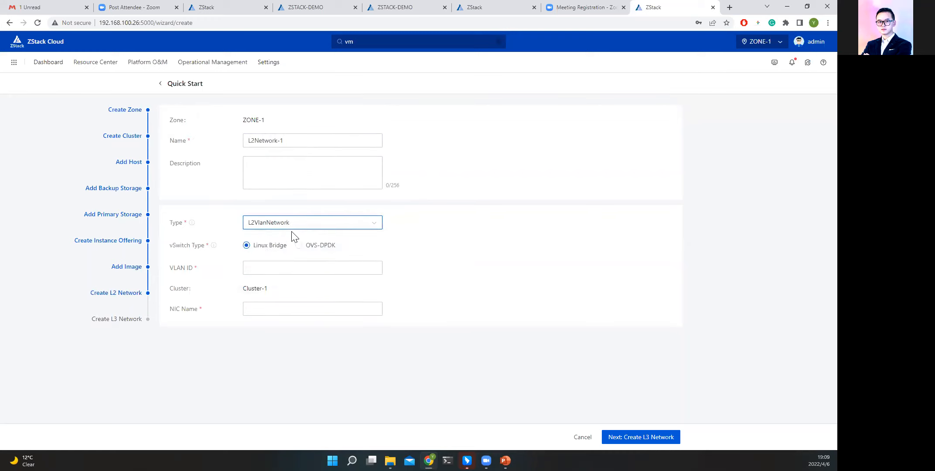
drag(175, 248, 189, 248)
click(191, 257)
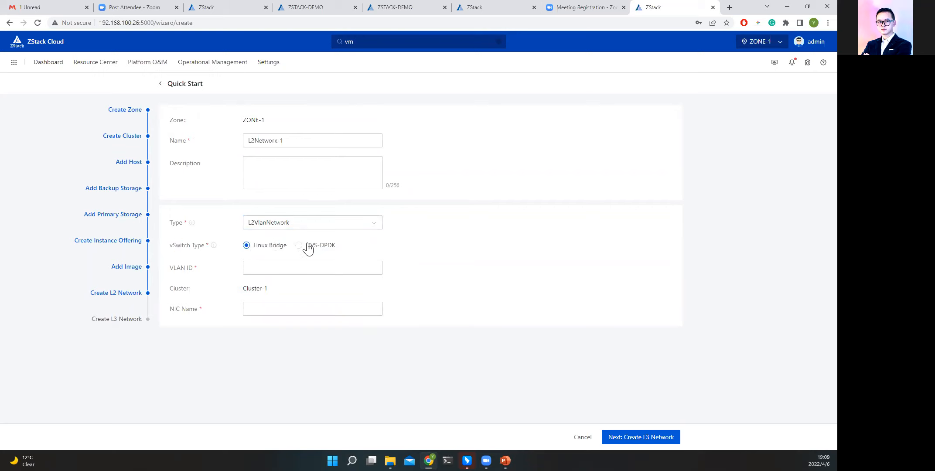
click(339, 228)
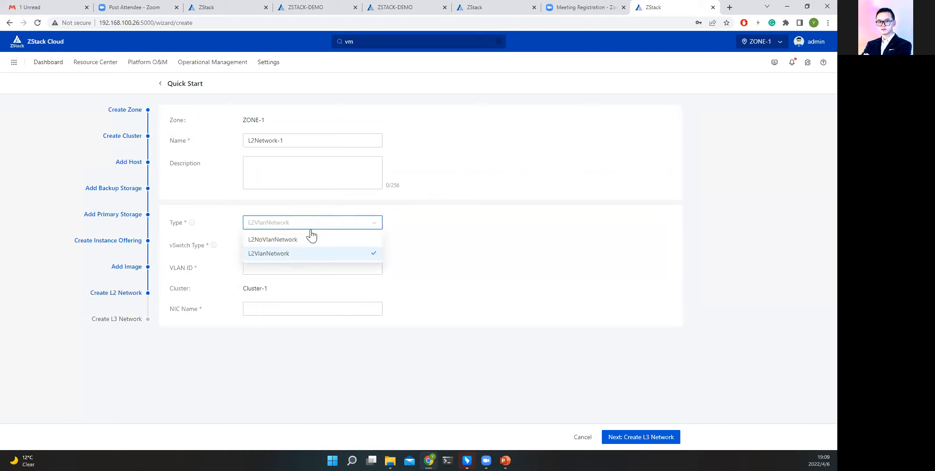
click(274, 245)
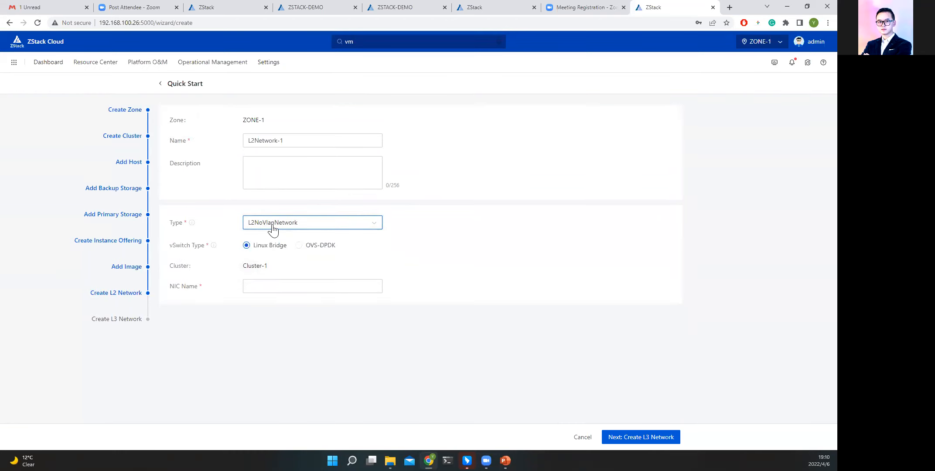
Create L2Network-1 as an L2NoVlanNetwork with Linux Bridge on NIC eth0.
click(277, 286)
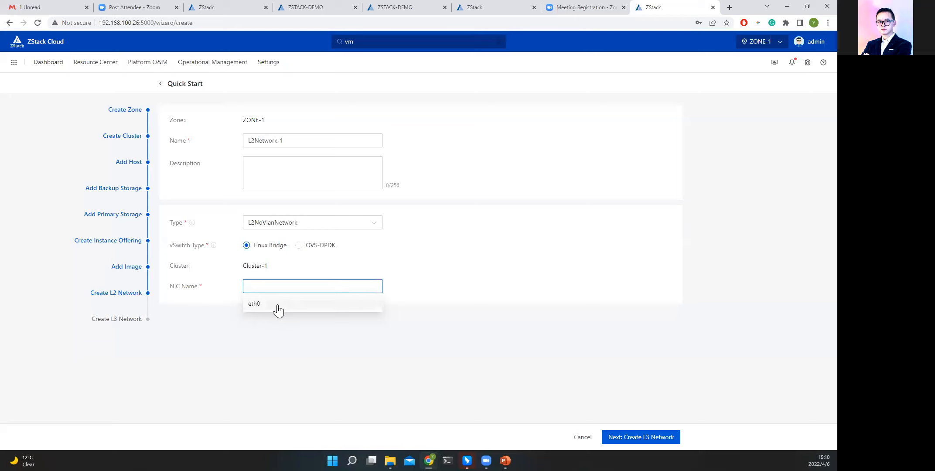
click(254, 306)
double_click(271, 286)
click(647, 436)
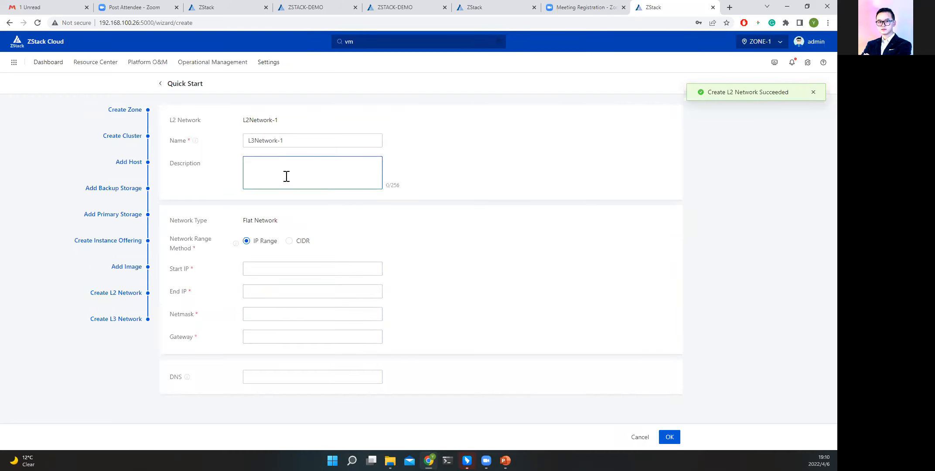
Create flat network L3Network-1 with CIDR 192.168.0.0/24, an empty gateway and DNS 8.8.8.8.
click(278, 268)
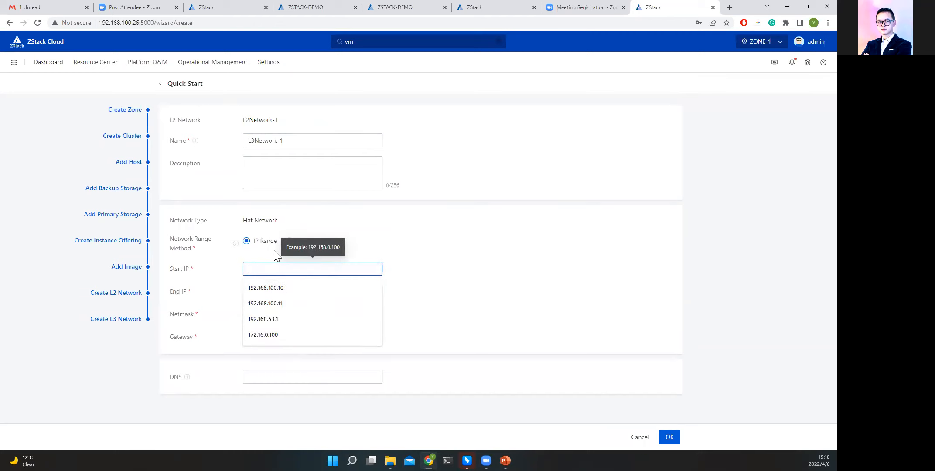
click(305, 243)
click(299, 268)
text(192.168.0.0)
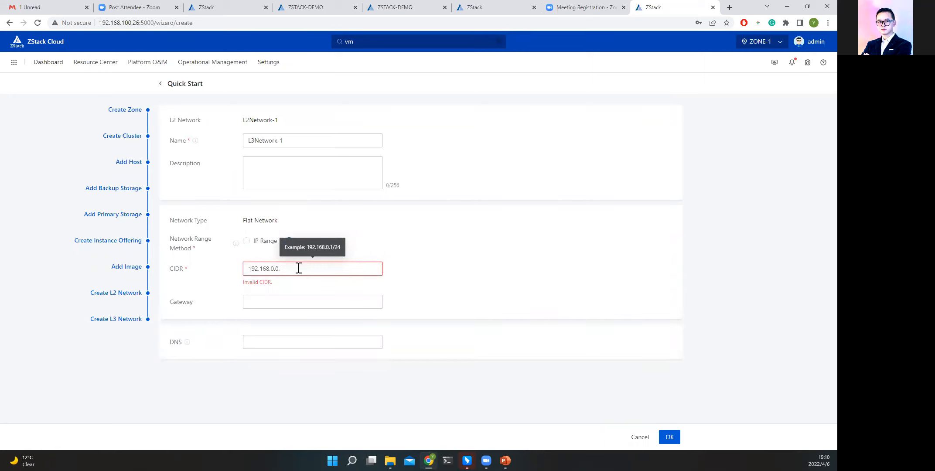
text(/24)
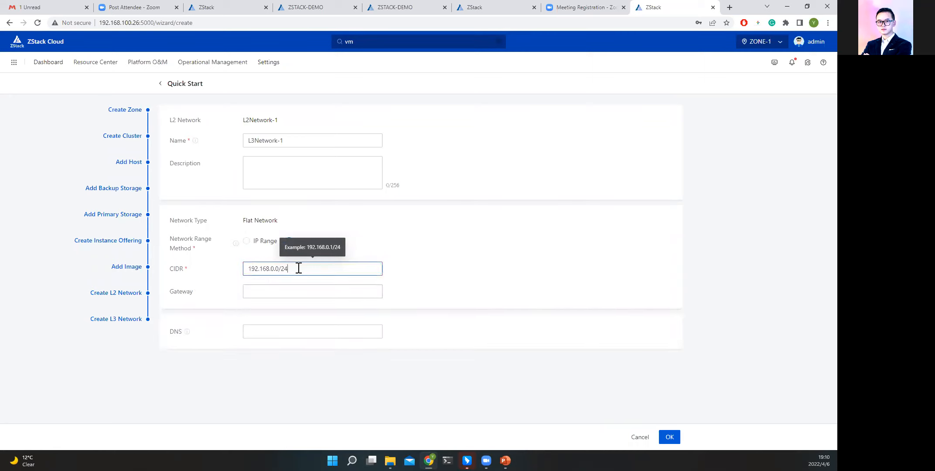
click(293, 291)
click(394, 309)
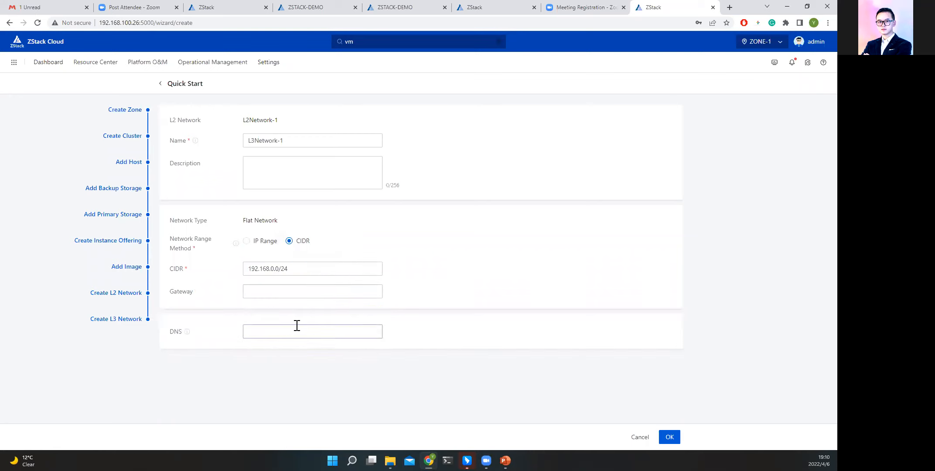
click(318, 325)
click(277, 349)
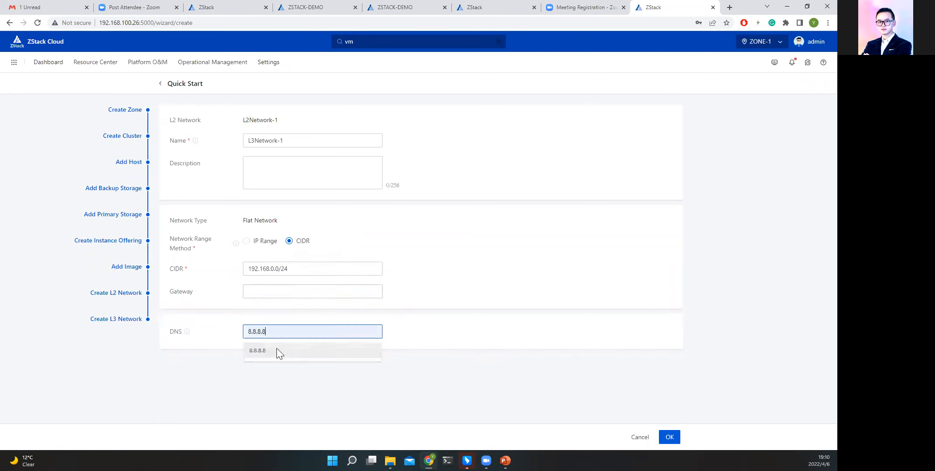
click(669, 437)
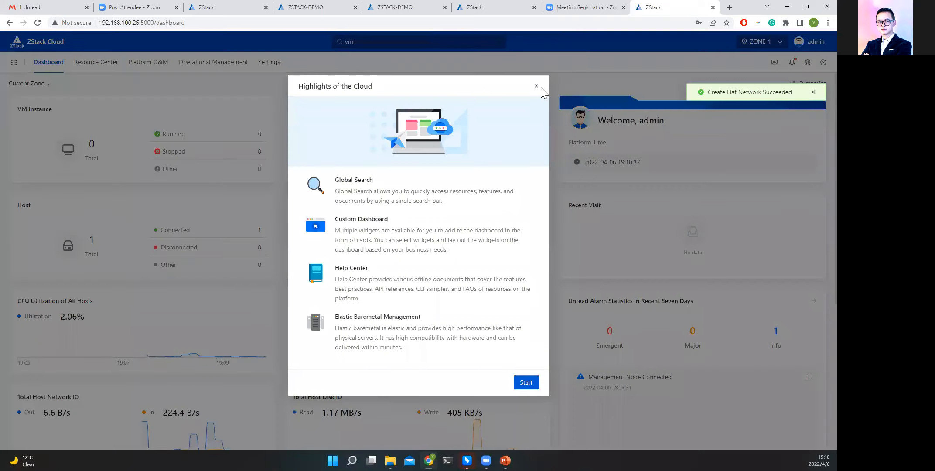
Dismiss the cloud highlights introduction and look over the dashboard's resource and utilization cards.
click(538, 88)
scroll(549, 226, down, 3)
scroll(532, 233, up, 3)
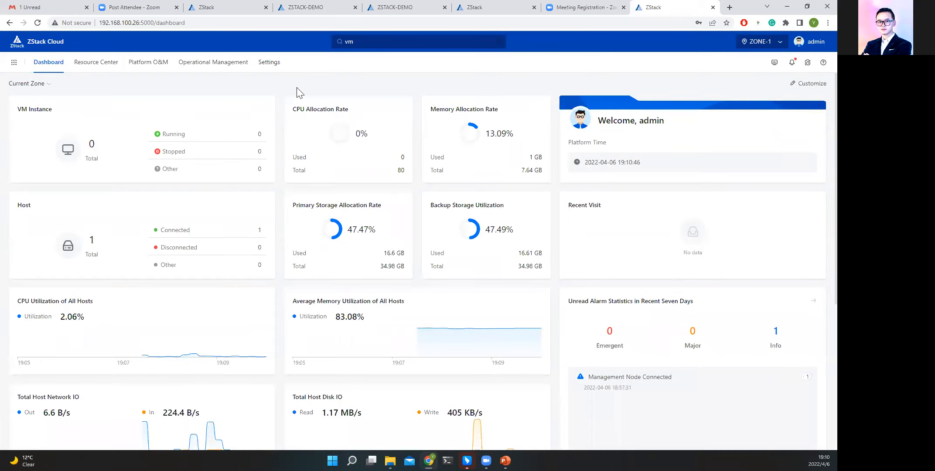
Start creating a VM instance in the resource pool with Fast Creation and name it test.
mouse_move(106, 68)
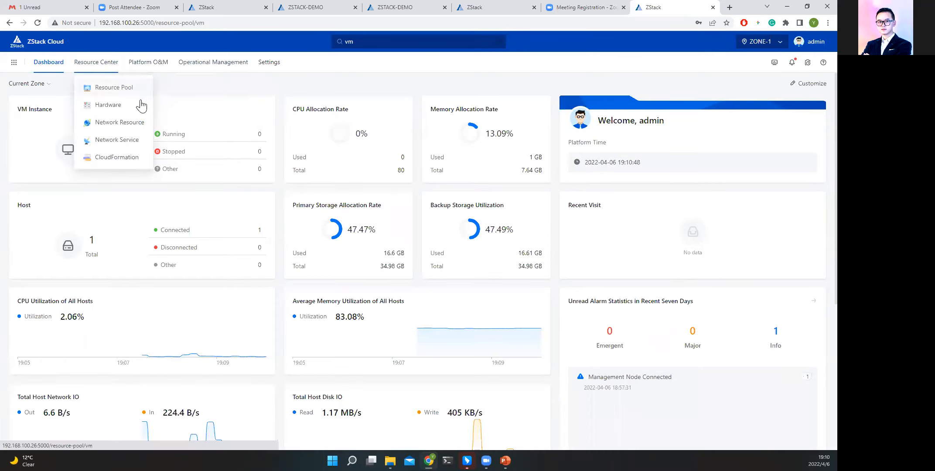
click(138, 90)
click(180, 149)
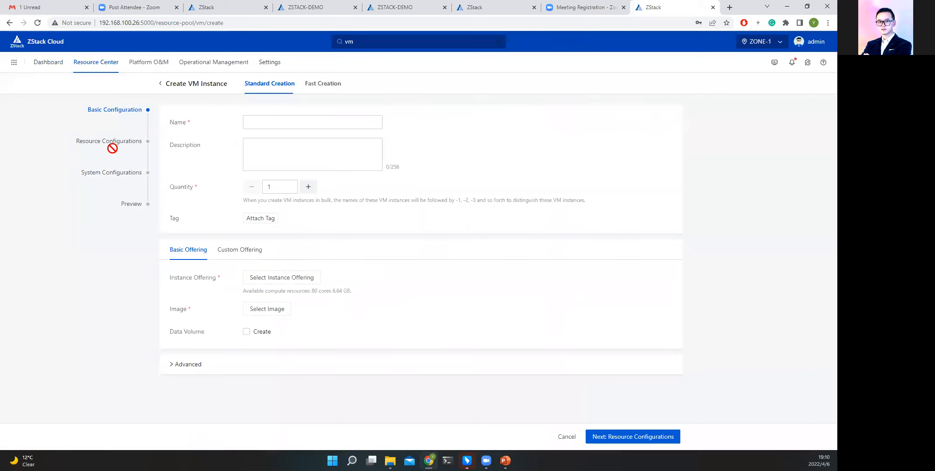
click(321, 100)
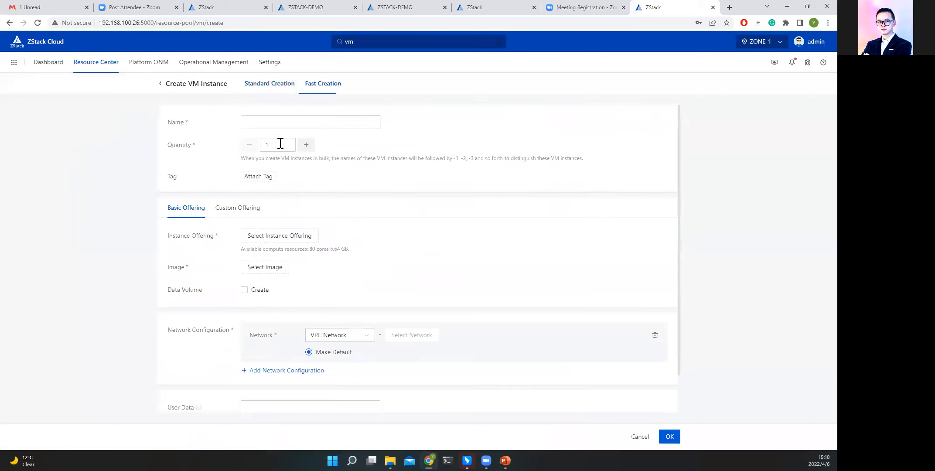
click(270, 120)
text(t)
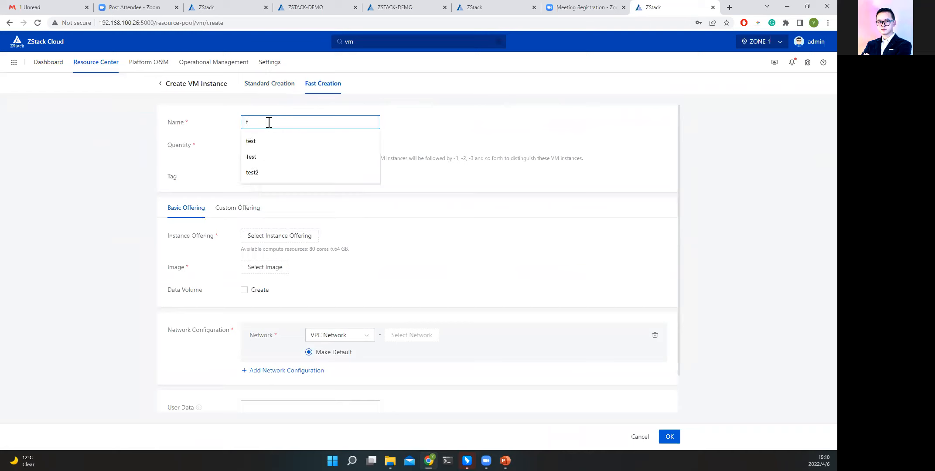
text(est)
click(515, 154)
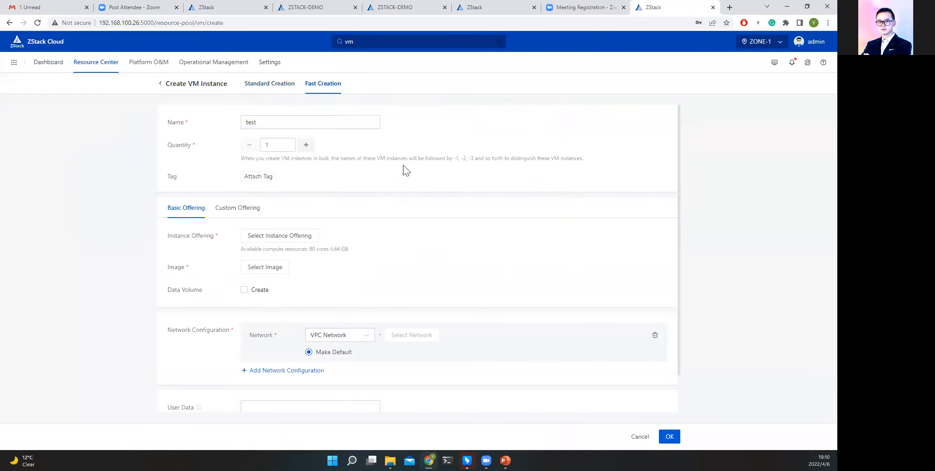
Assign InstanceOffering-1 and the Test image to the new VM instance.
click(288, 238)
click(530, 114)
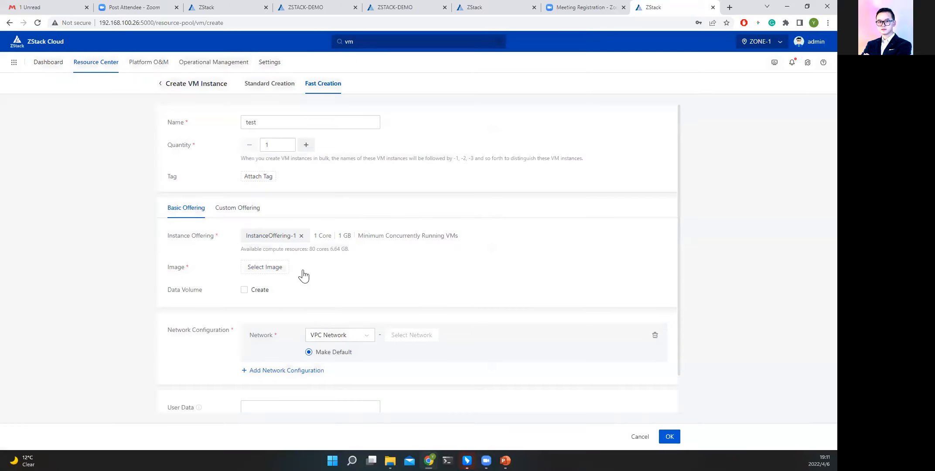
click(281, 267)
click(515, 139)
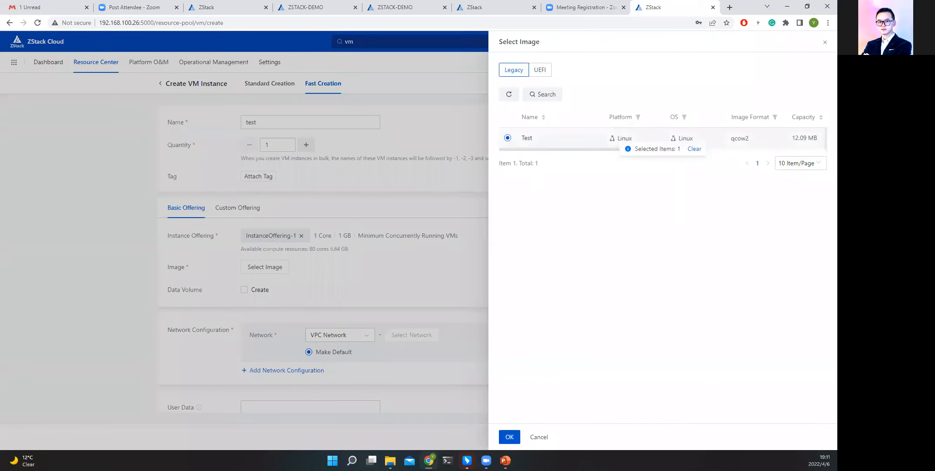
click(509, 436)
Attach the flat network L3Network-1 to the VM instance and create it.
scroll(344, 287, down, 2)
click(355, 285)
click(351, 325)
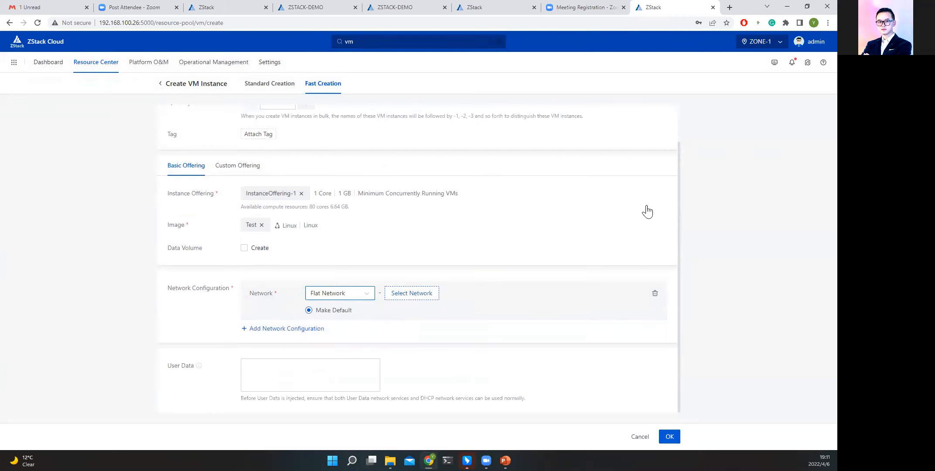
click(507, 117)
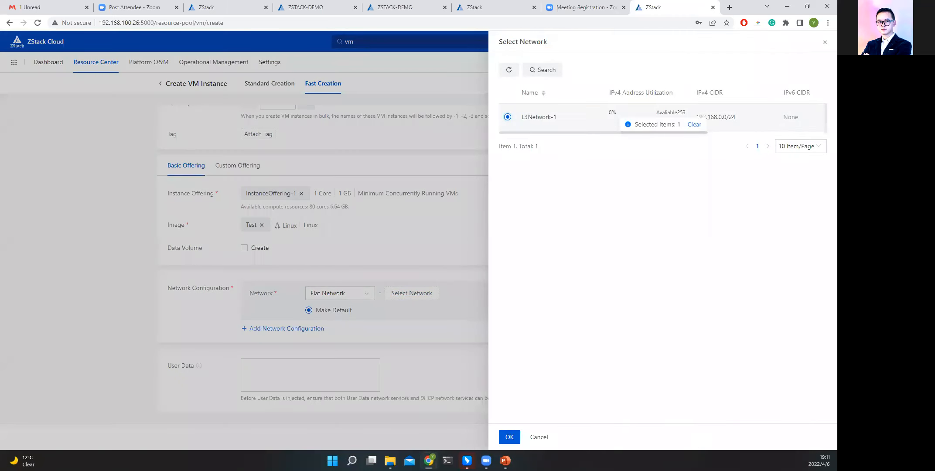
click(510, 438)
scroll(477, 357, down, 1)
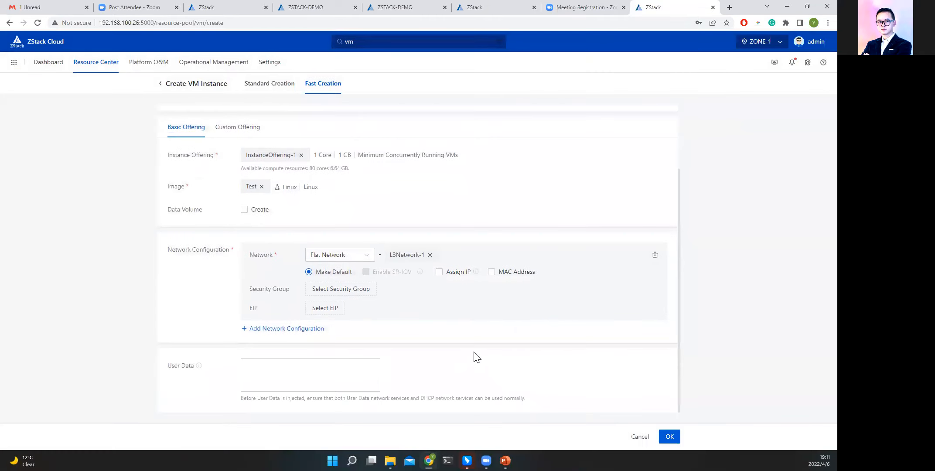
click(670, 436)
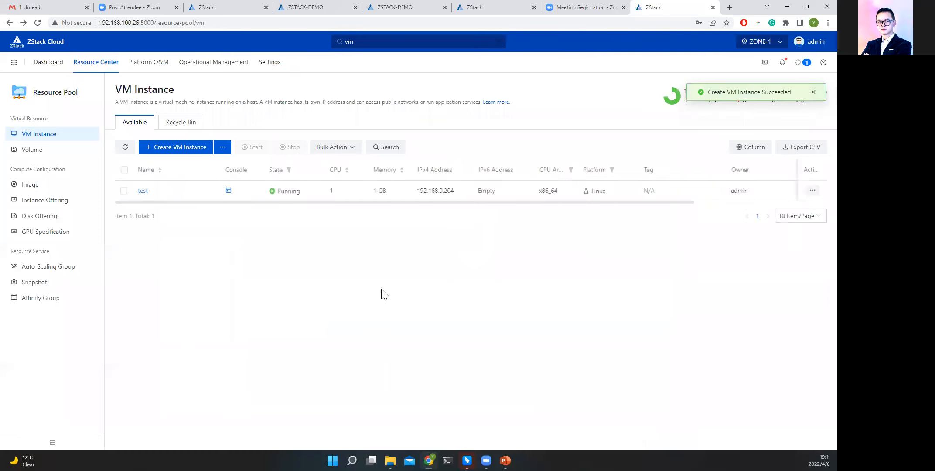
View the test VM's console and return to the VM instance list.
click(228, 191)
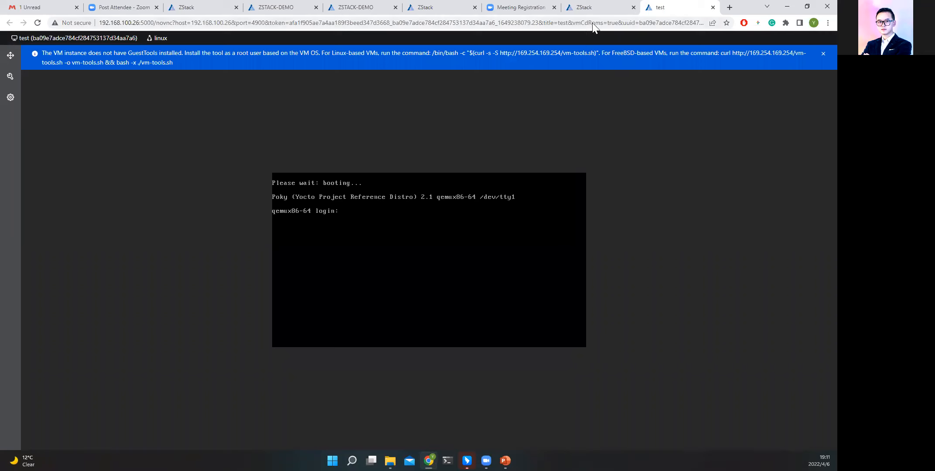
click(606, 8)
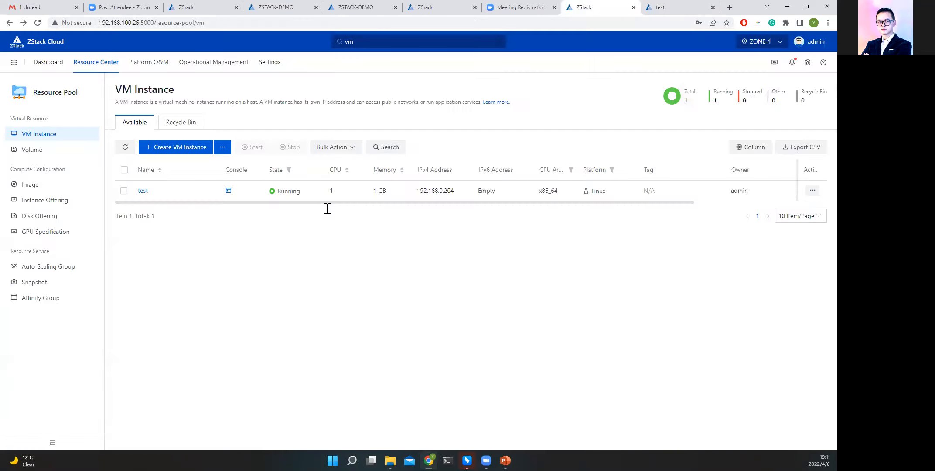
drag(353, 202, 251, 206)
drag(251, 202, 164, 204)
drag(295, 203, 199, 209)
Open License Management and examine the current license's type, used hosts and request key.
click(814, 46)
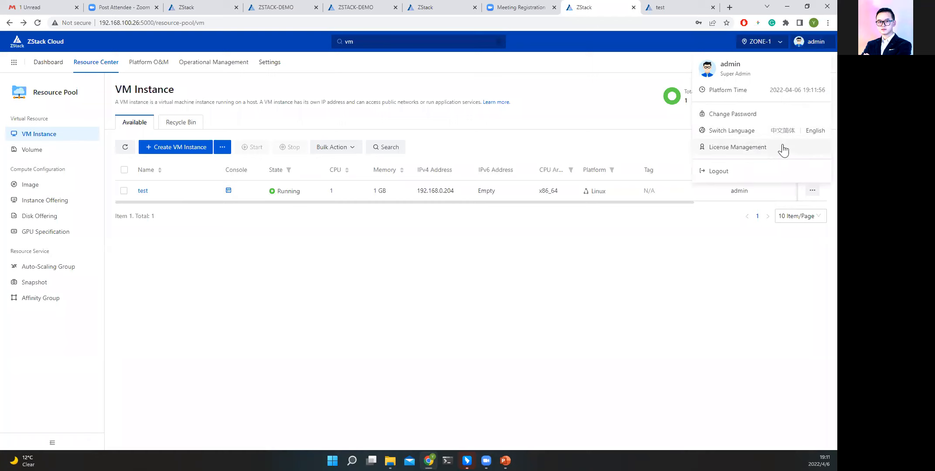
click(731, 148)
drag(211, 219, 282, 223)
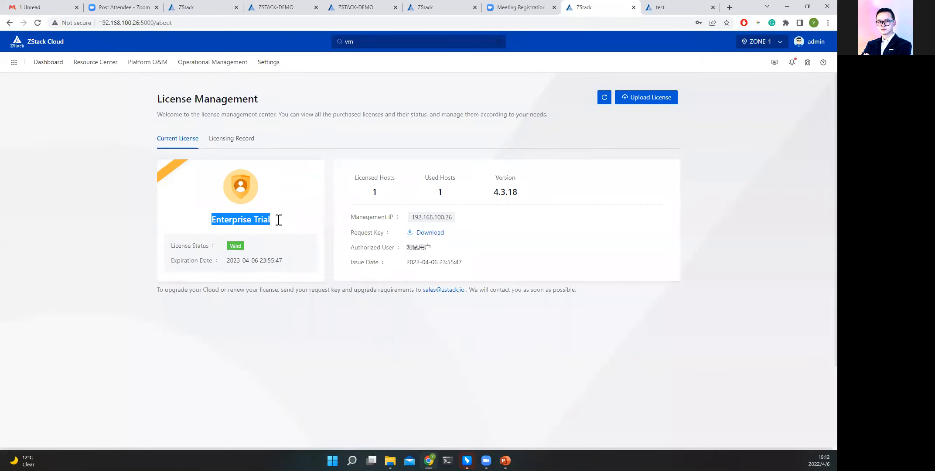
click(278, 220)
drag(253, 220, 273, 223)
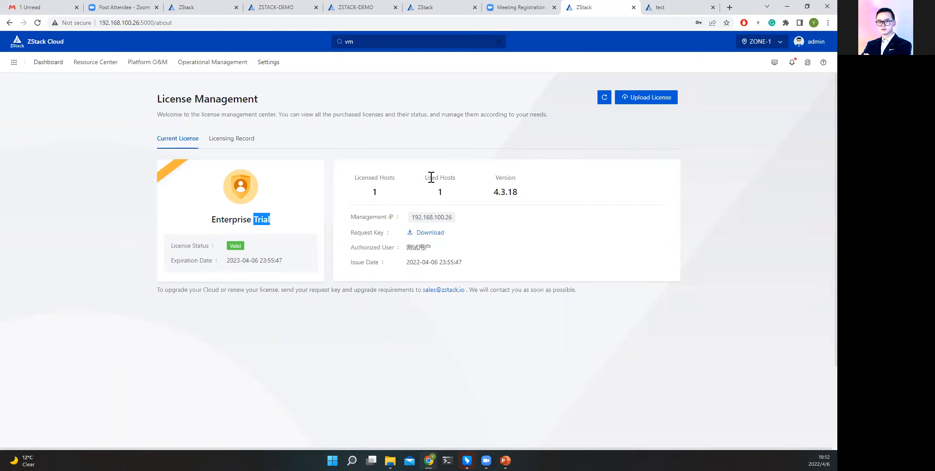
drag(425, 177, 461, 184)
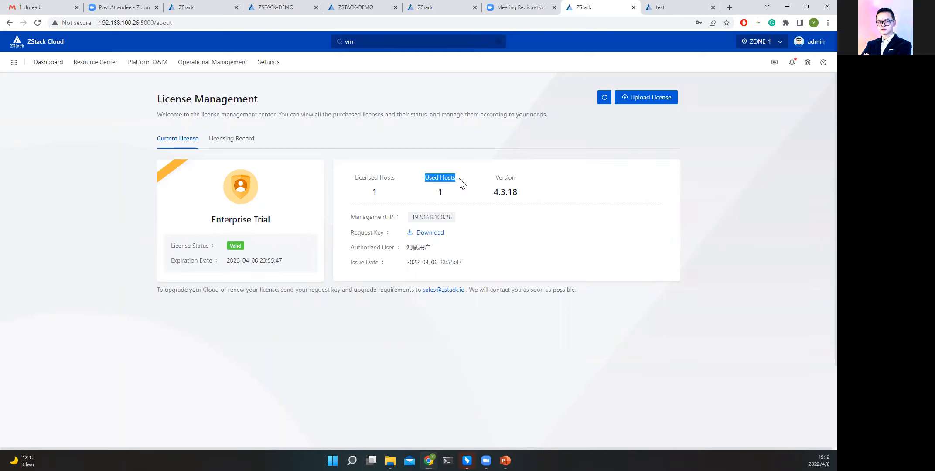
click(434, 189)
drag(446, 193, 423, 176)
drag(212, 219, 246, 217)
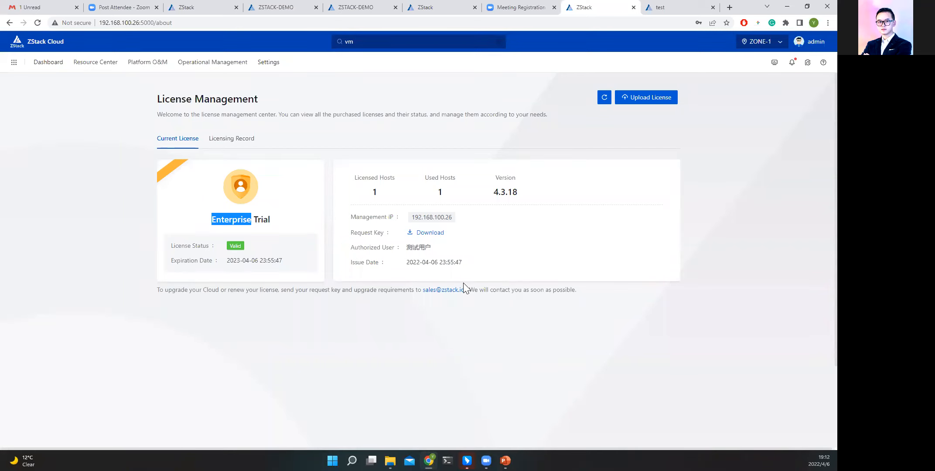
click(470, 317)
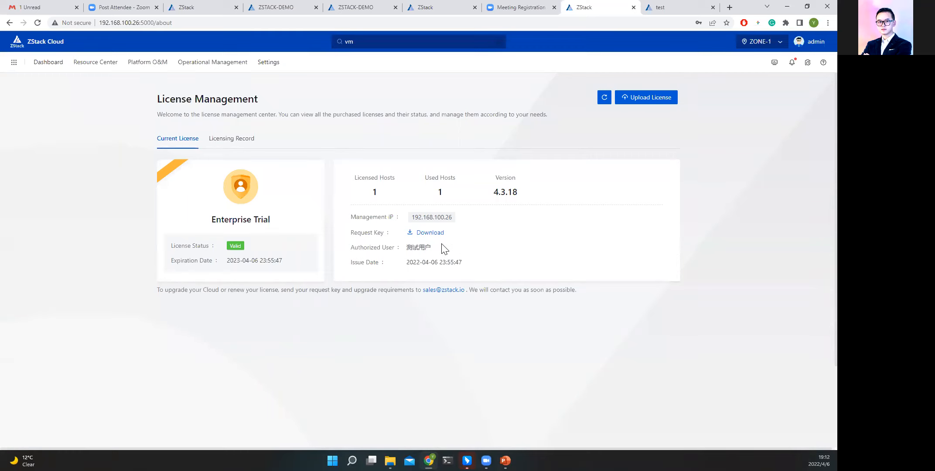
drag(351, 232, 382, 235)
Close the new environment's browser tabs and both ZSTACK-DEMO console tabs, leaving the ZStack dashboard at 180.169.211.118:5000 in view.
click(634, 7)
click(634, 7)
click(340, 8)
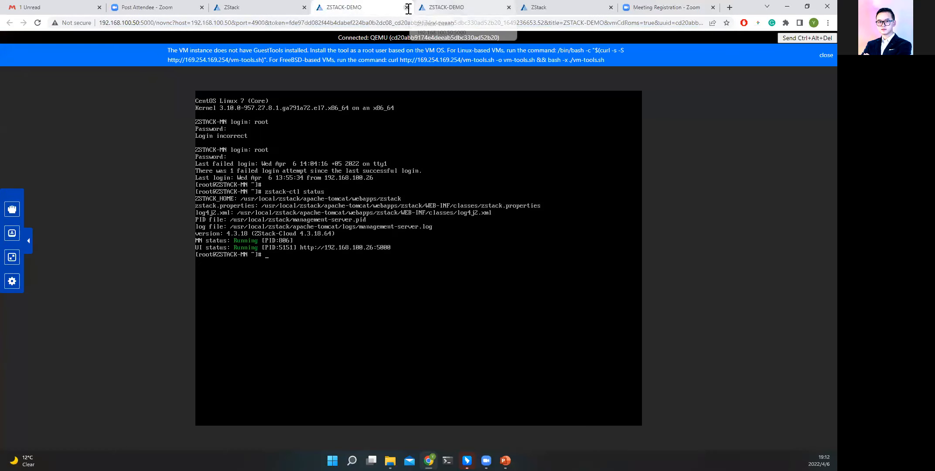
click(281, 8)
click(340, 8)
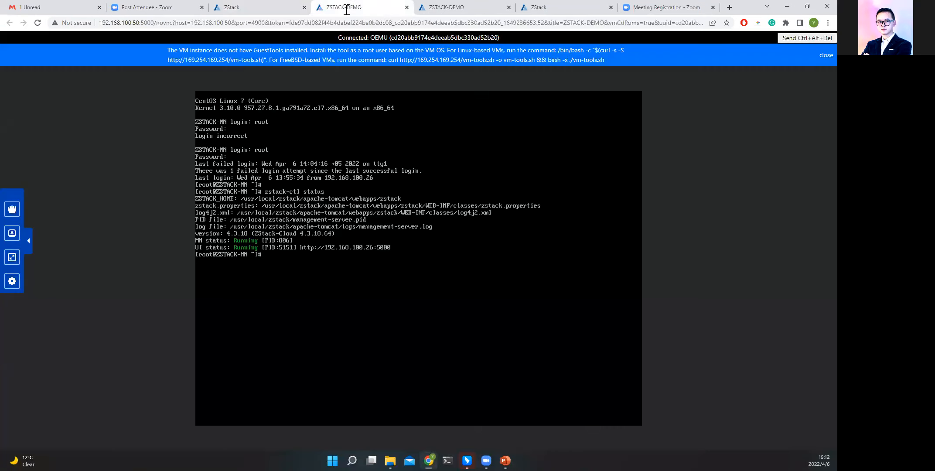
click(407, 7)
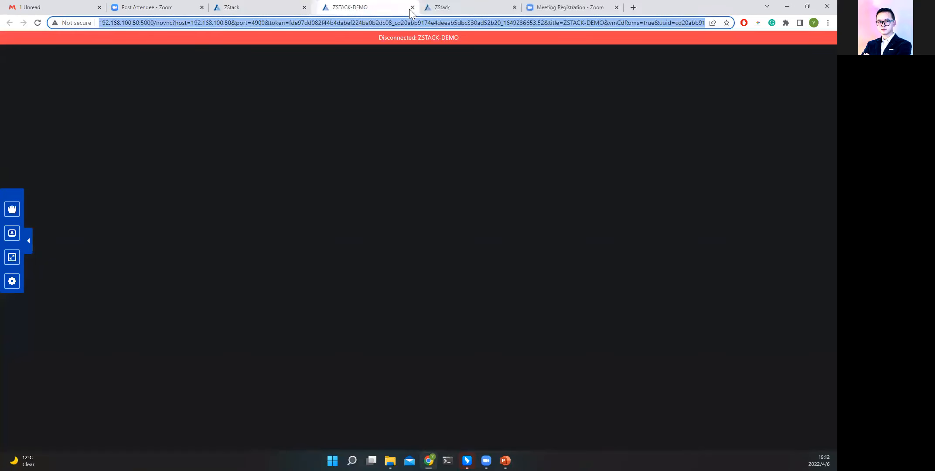
click(407, 7)
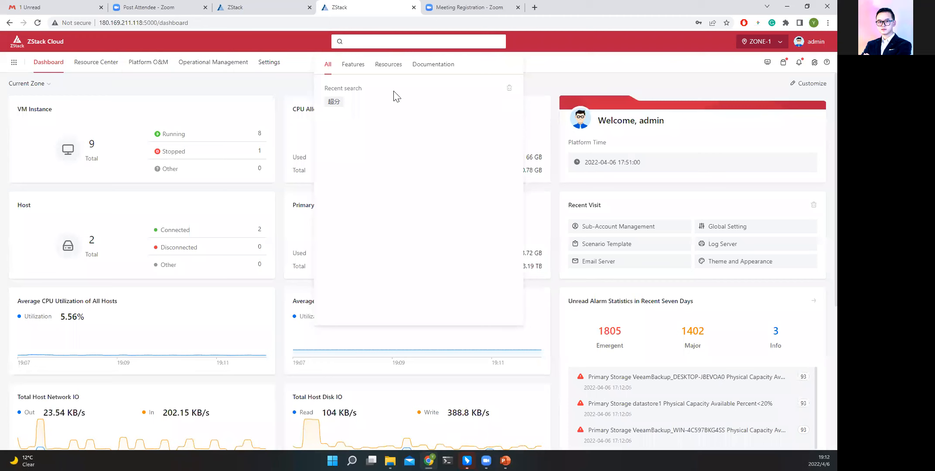
Dismiss the search suggestions and log the admin account out of this ZStack environment.
click(45, 36)
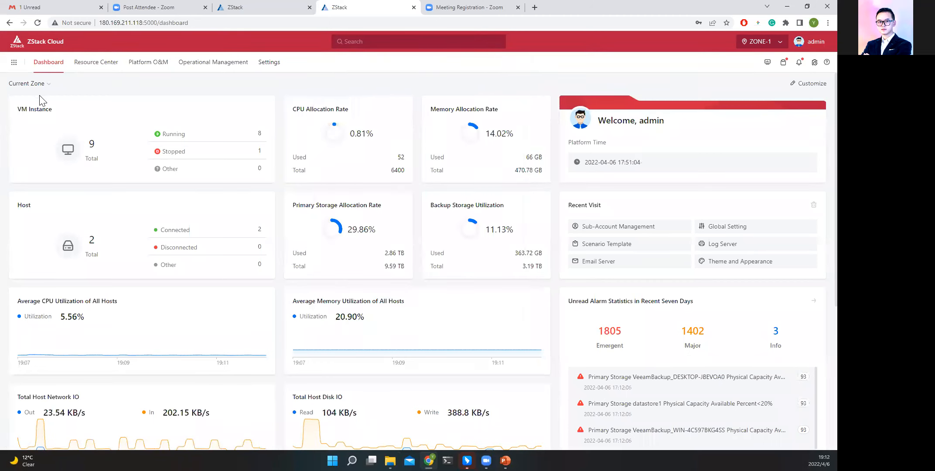
double_click(20, 205)
click(99, 250)
click(812, 42)
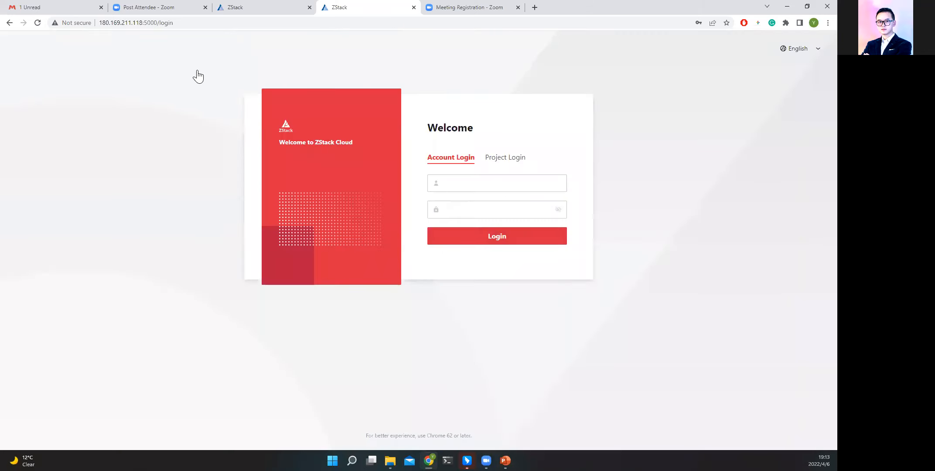
drag(197, 71, 612, 292)
click(647, 302)
Examine the Account Login and Project Login options, including the Local User and AD/LDAP User types.
click(495, 184)
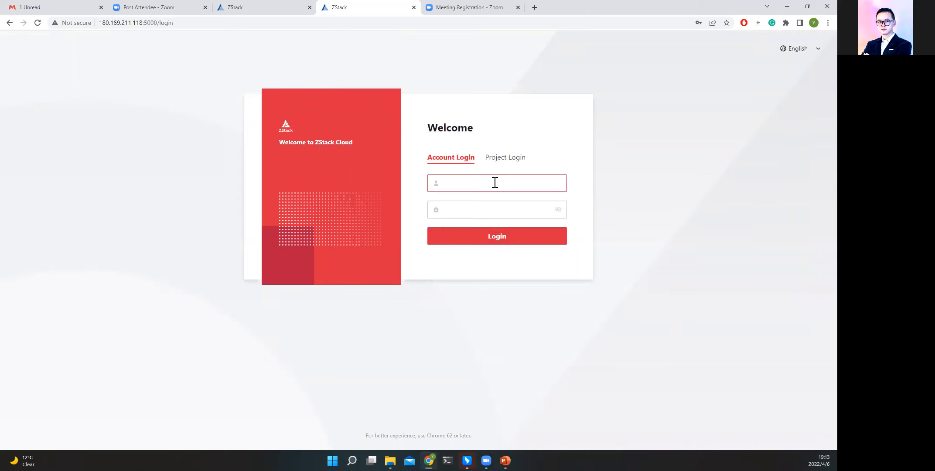
click(469, 185)
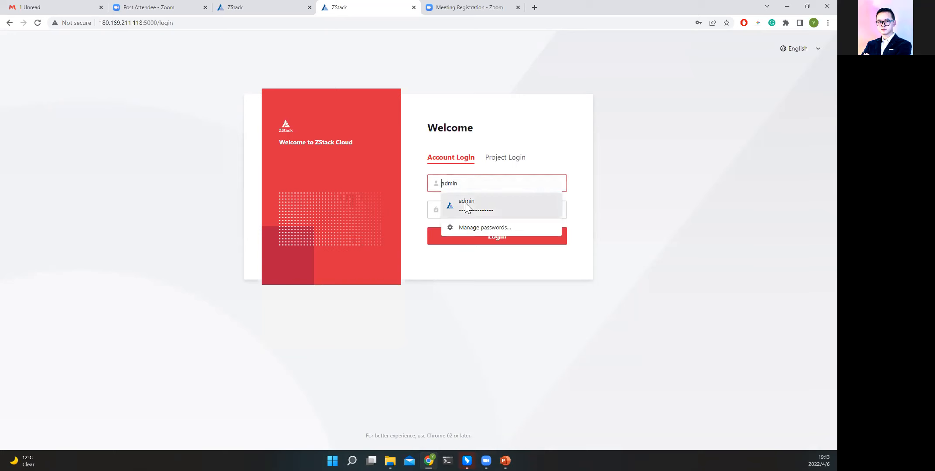
click(489, 162)
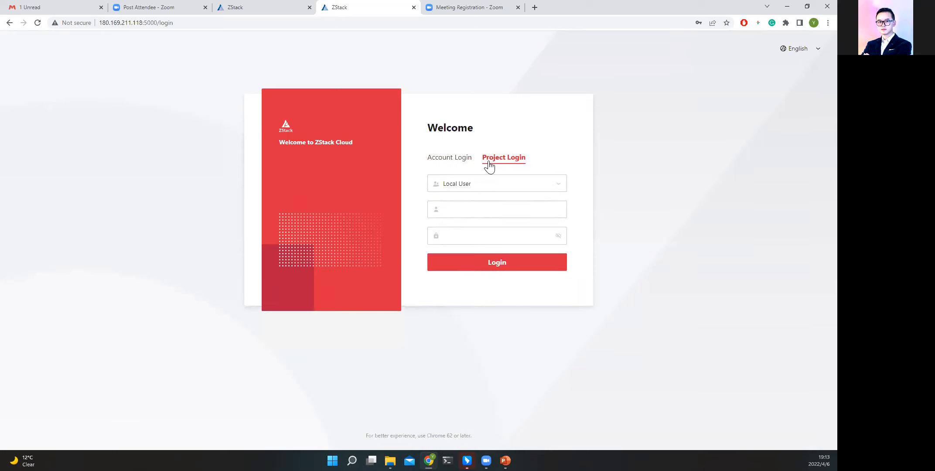
click(531, 185)
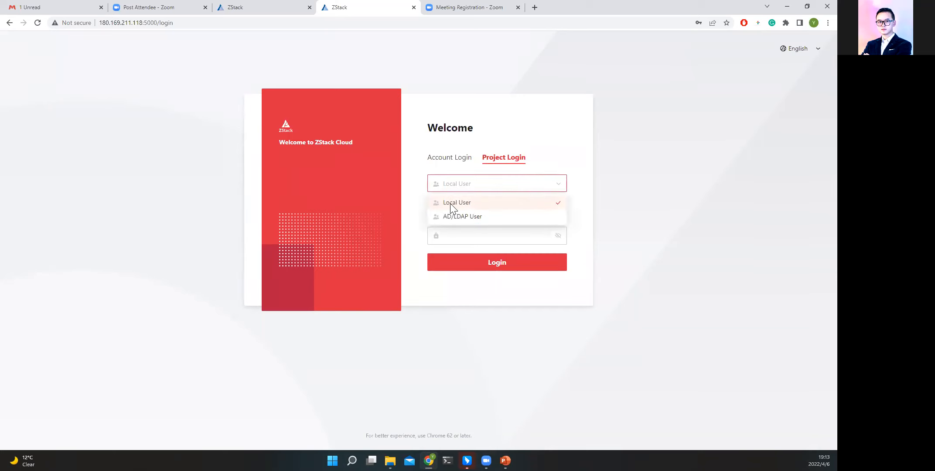
click(458, 216)
click(500, 187)
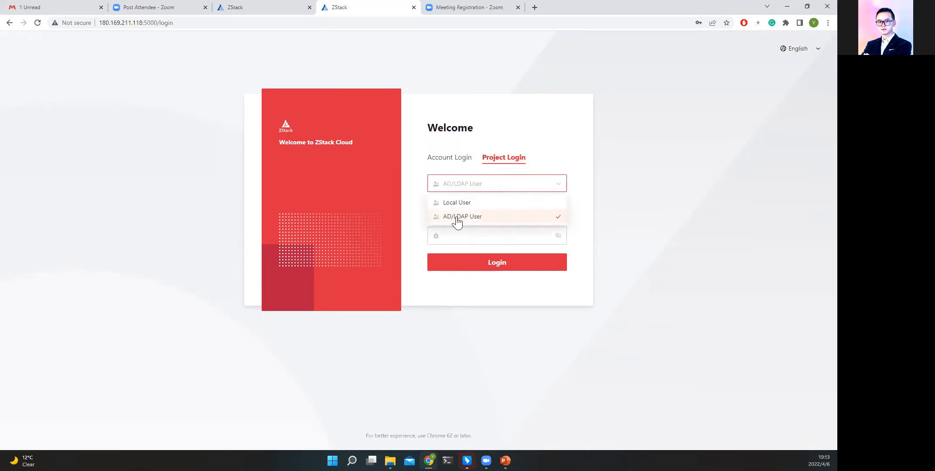
click(642, 258)
click(465, 187)
click(471, 202)
Log in through Account Login with the saved admin username and password.
click(449, 157)
click(461, 185)
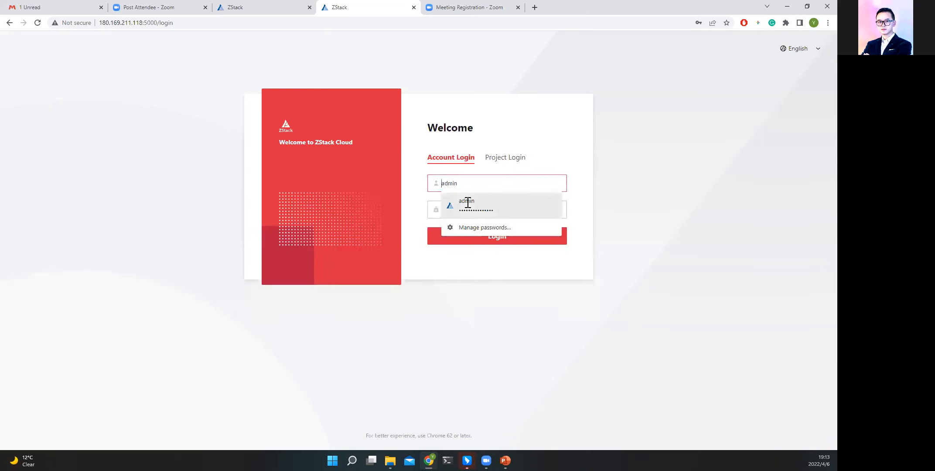
click(467, 202)
click(489, 233)
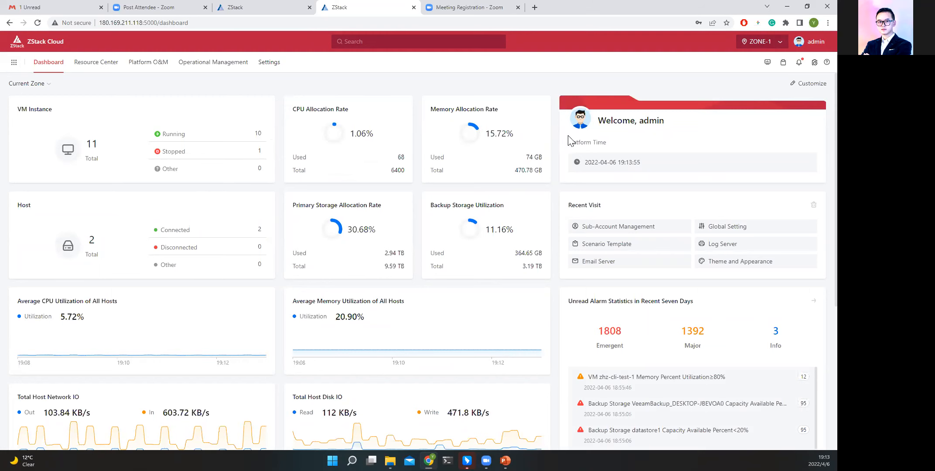
Review the dashboard widgets, the Current Zone and All Zones scope options, and the available zones in the zone selector.
scroll(573, 144, down, 5)
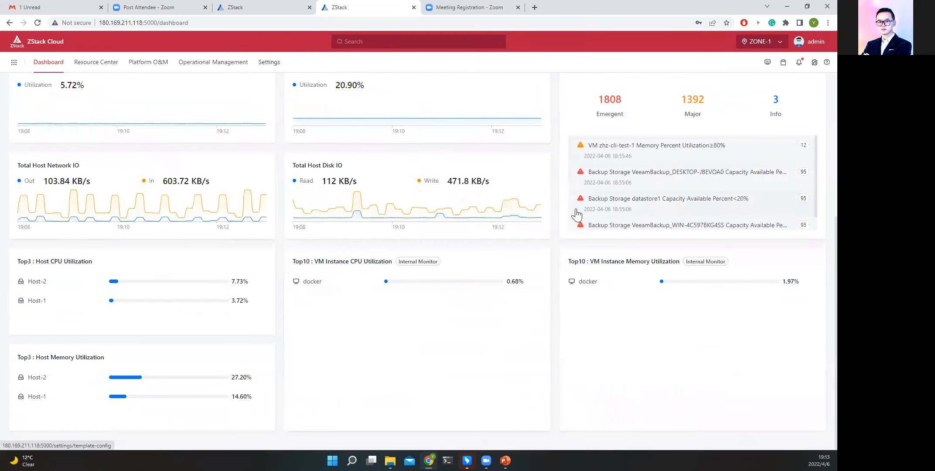
scroll(575, 213, up, 5)
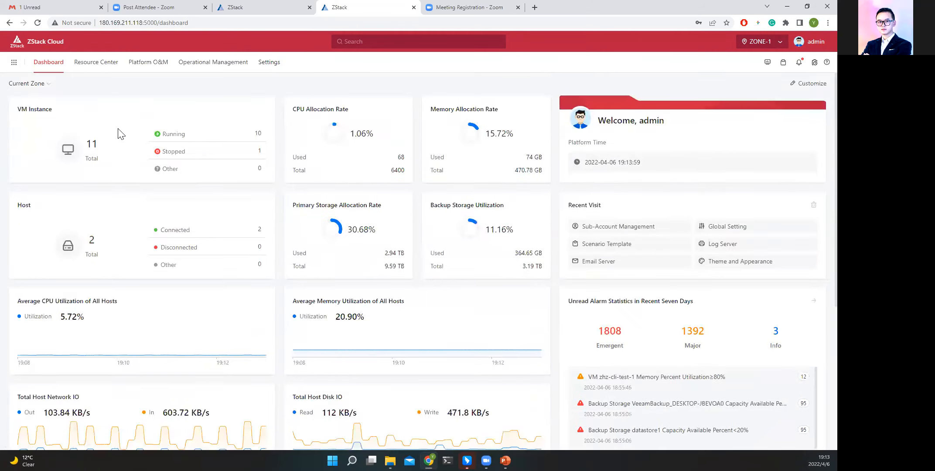
click(30, 83)
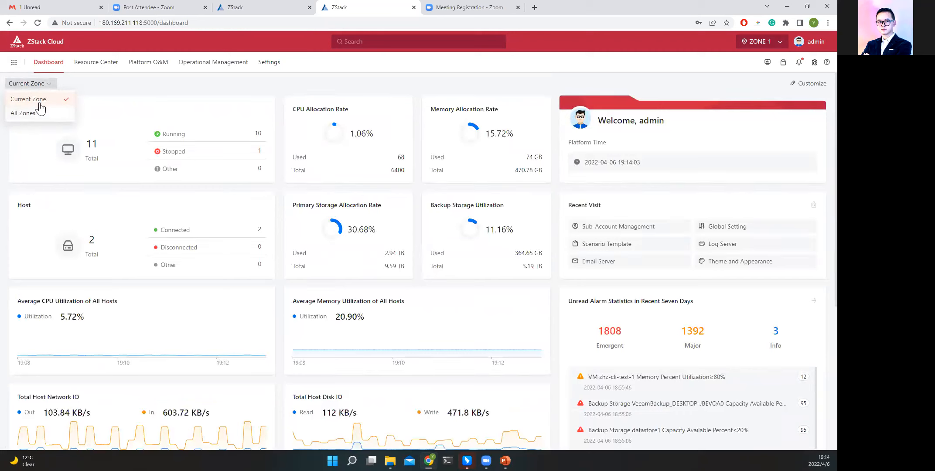
click(770, 42)
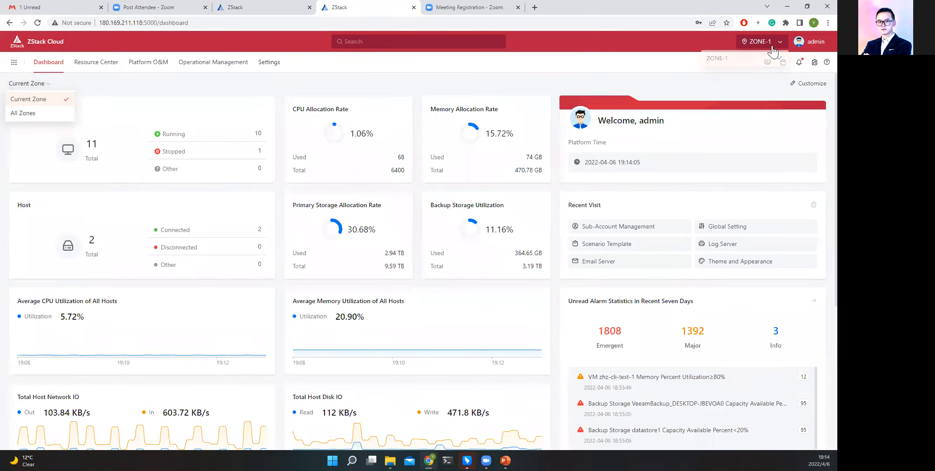
click(725, 91)
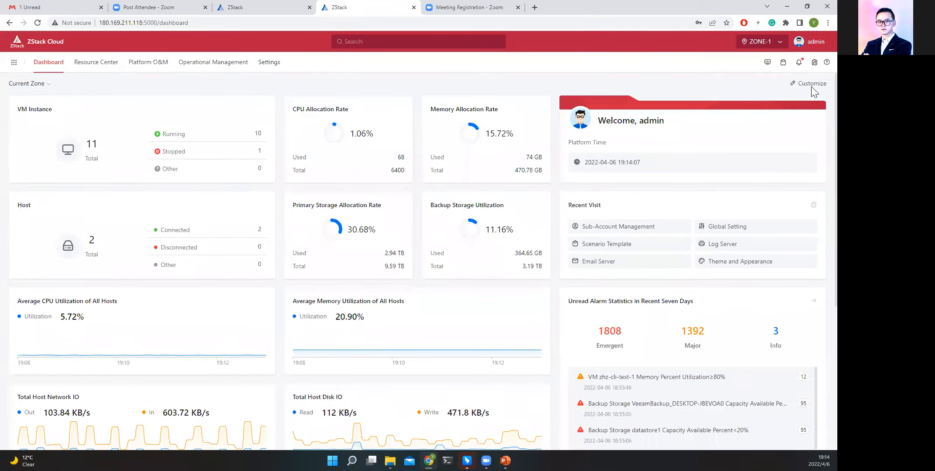
View the dashboard's widget customization page without saving, and the Real-Time Monitor, closing the monitor to return to the dashboard.
click(808, 83)
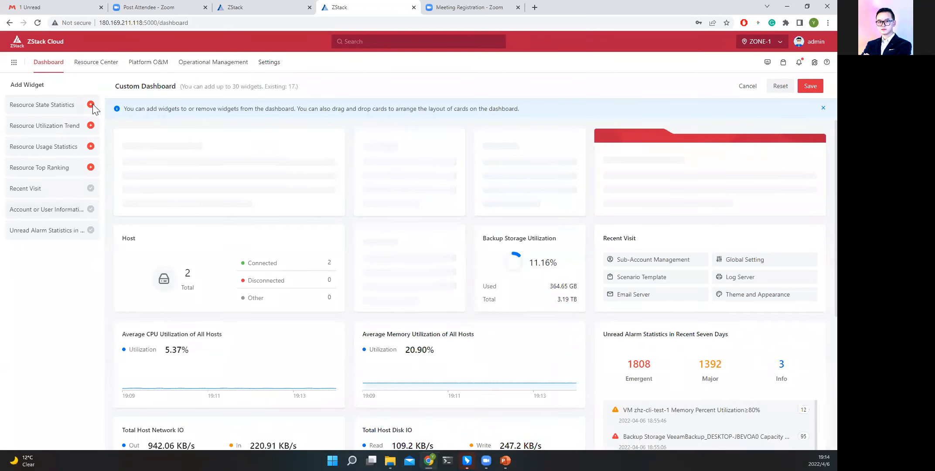
click(756, 94)
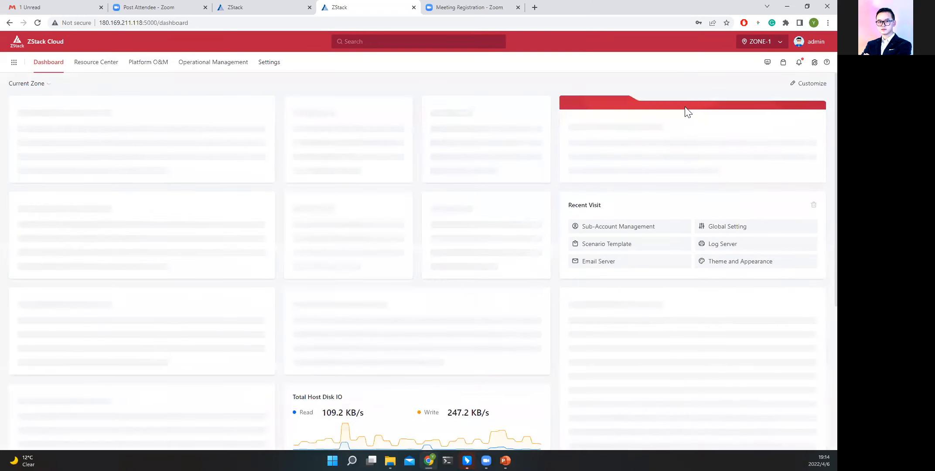
click(767, 64)
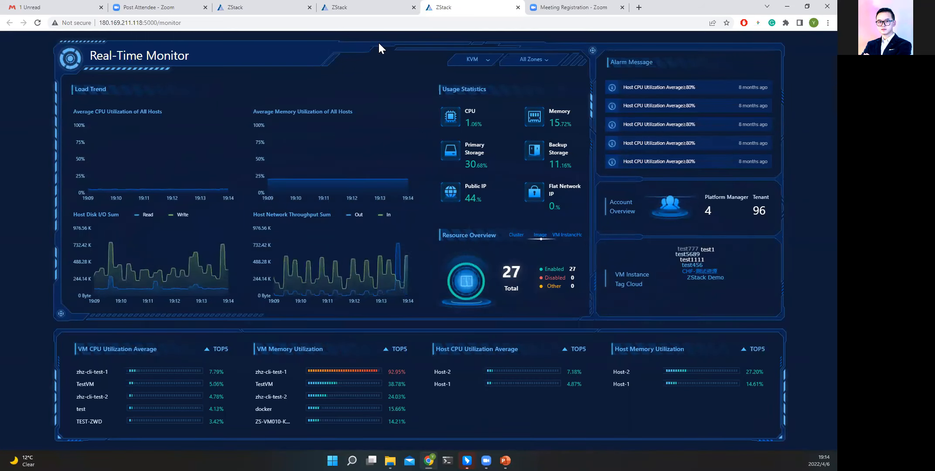
click(380, 9)
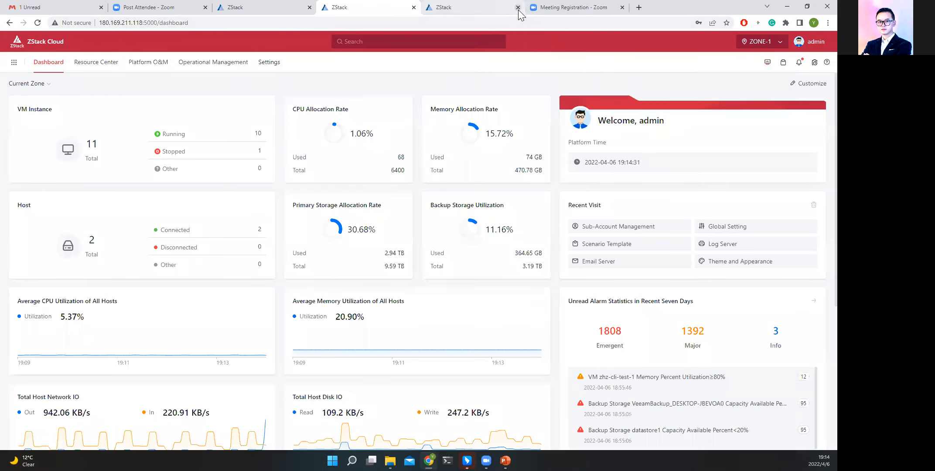
click(518, 7)
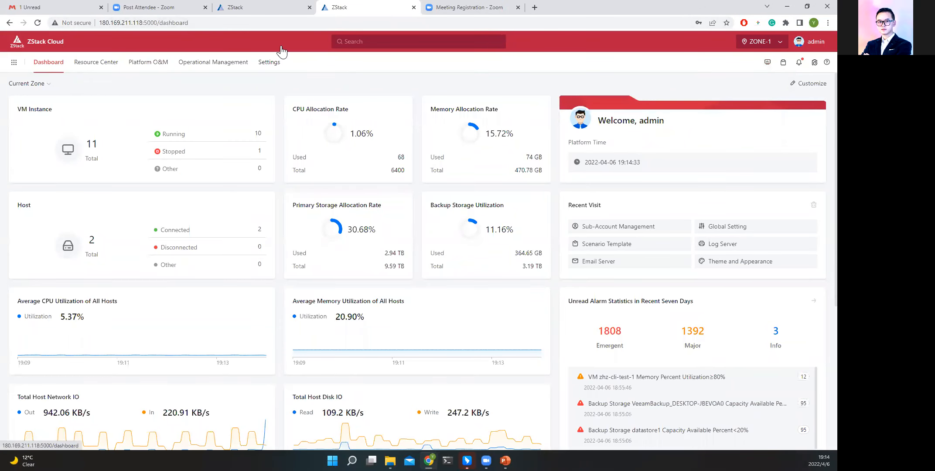
Look through the complete list of products and services, from Resource Center down to Settings.
click(12, 66)
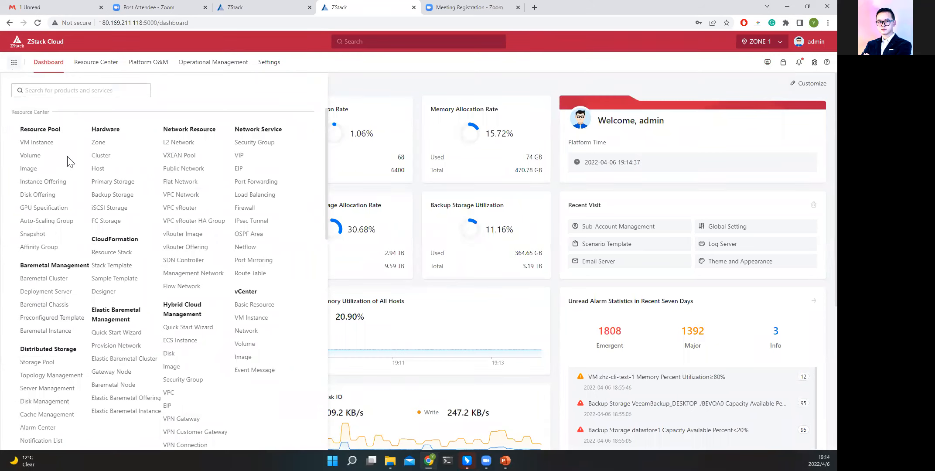
scroll(68, 162, down, 15)
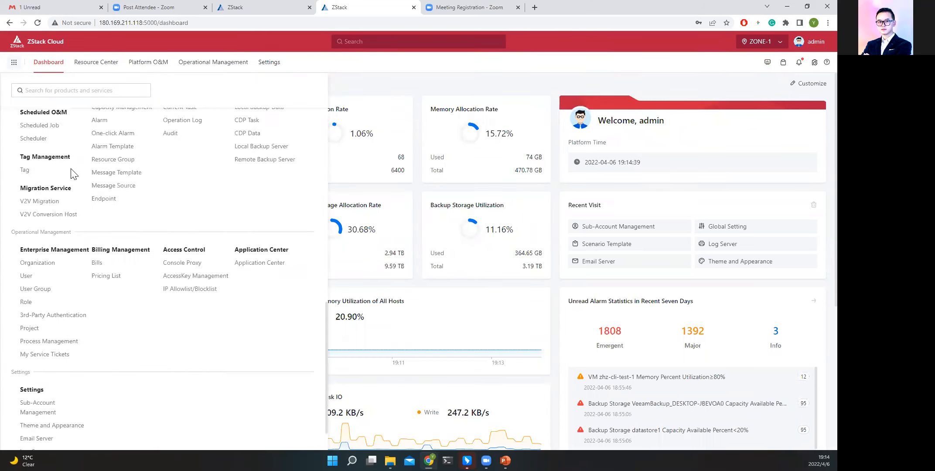
scroll(73, 183, up, 15)
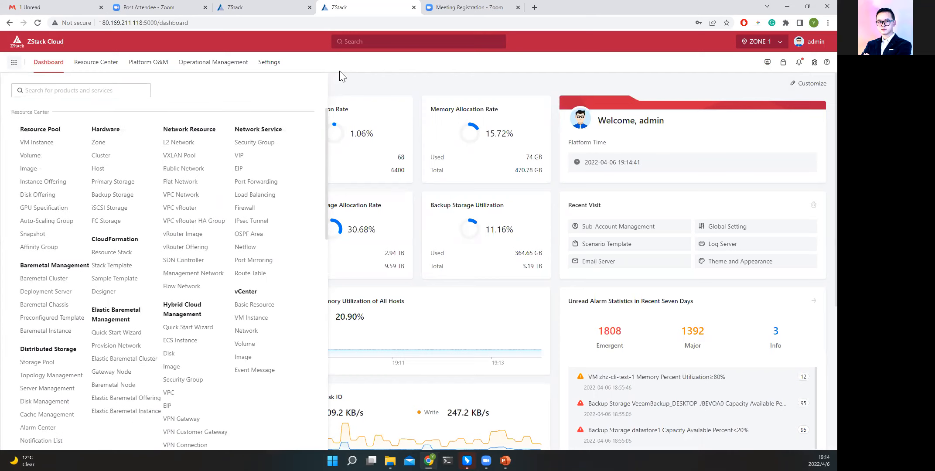
Search the whole platform for "vm", view the documentation matches, and dismiss the results.
click(379, 42)
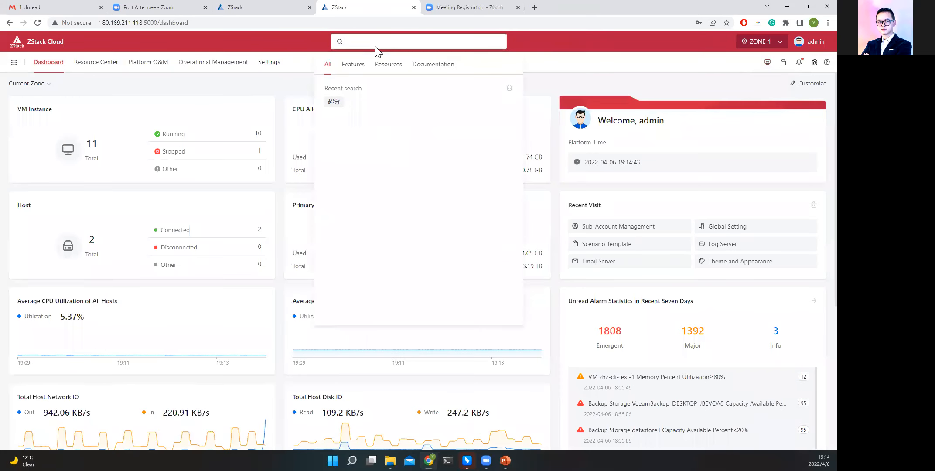
text(vm)
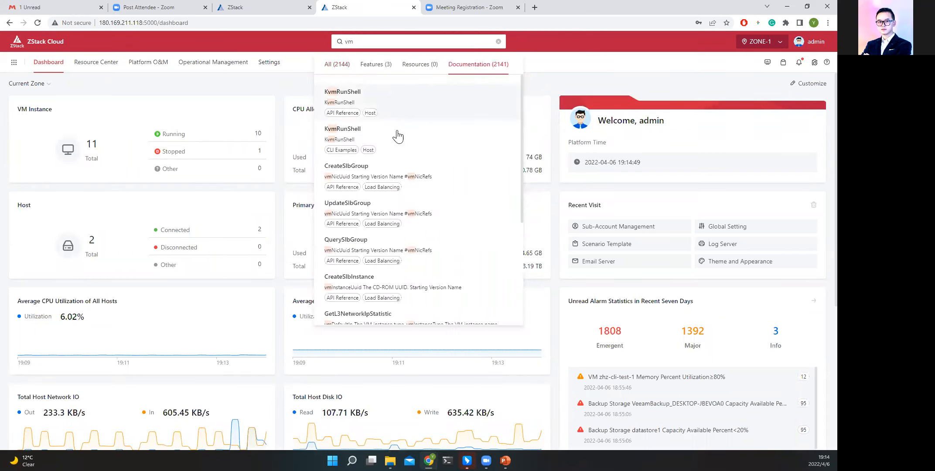
click(553, 66)
Browse the Resource Pool pages for VM Instance, Volume, Image, Instance Offering and Disk Offering.
mouse_move(98, 64)
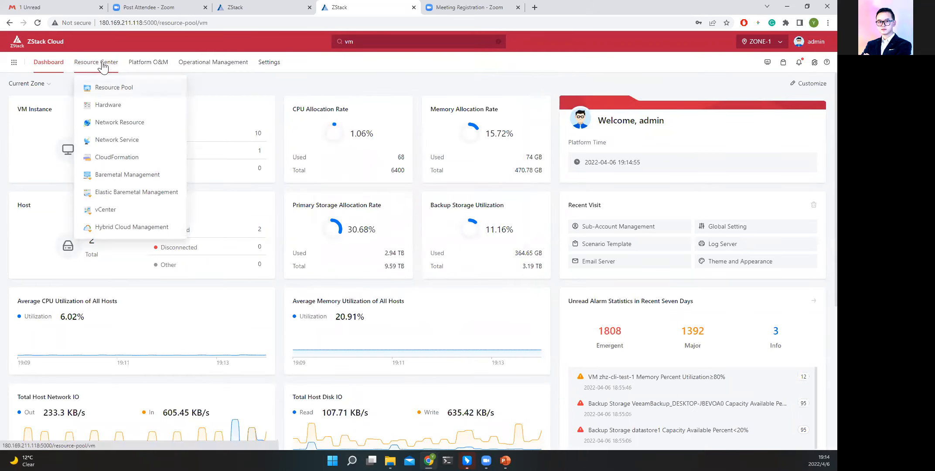
click(98, 64)
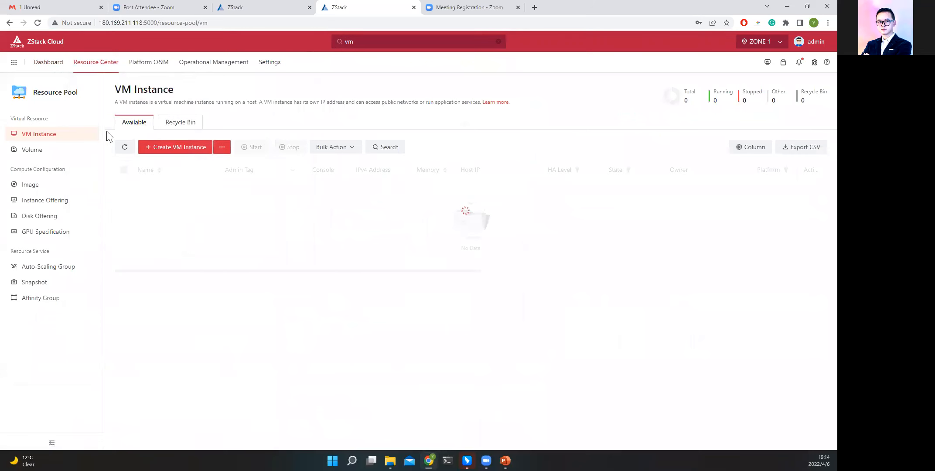
triple_click(50, 93)
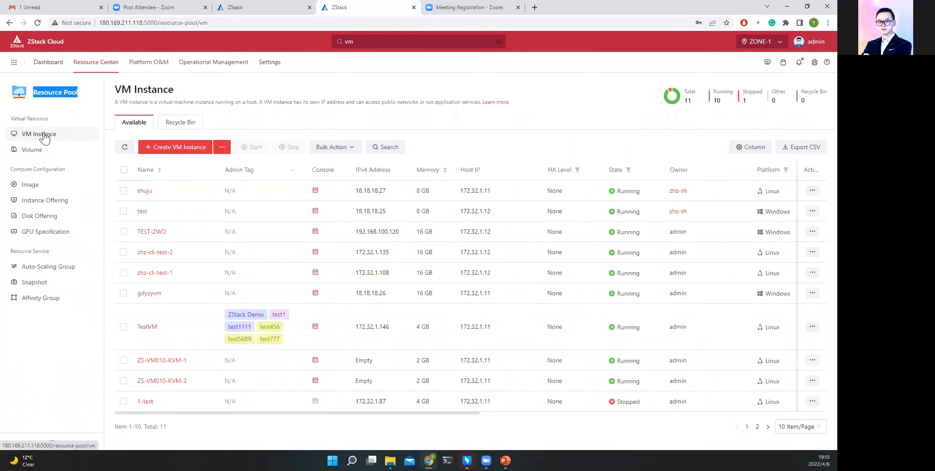
click(50, 153)
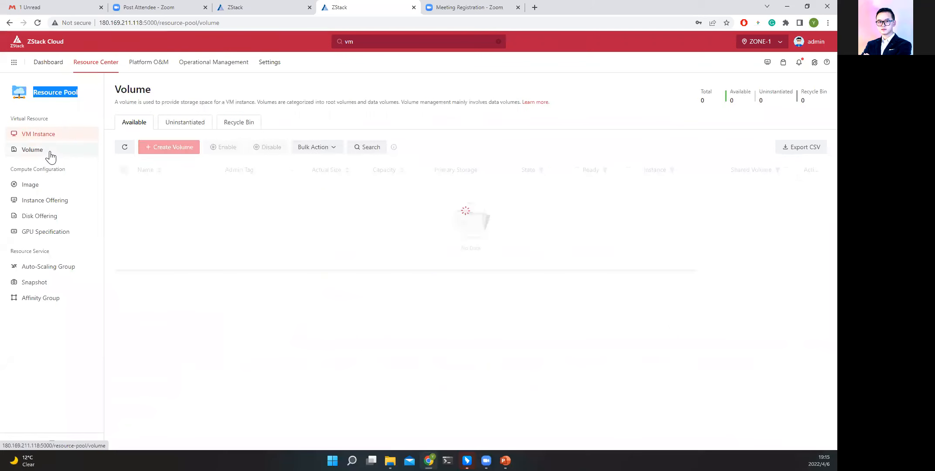
click(51, 187)
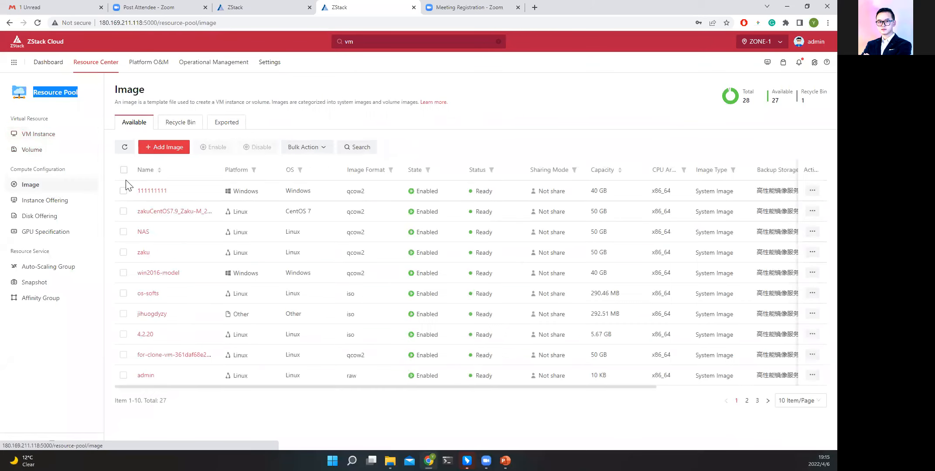
click(58, 201)
click(60, 216)
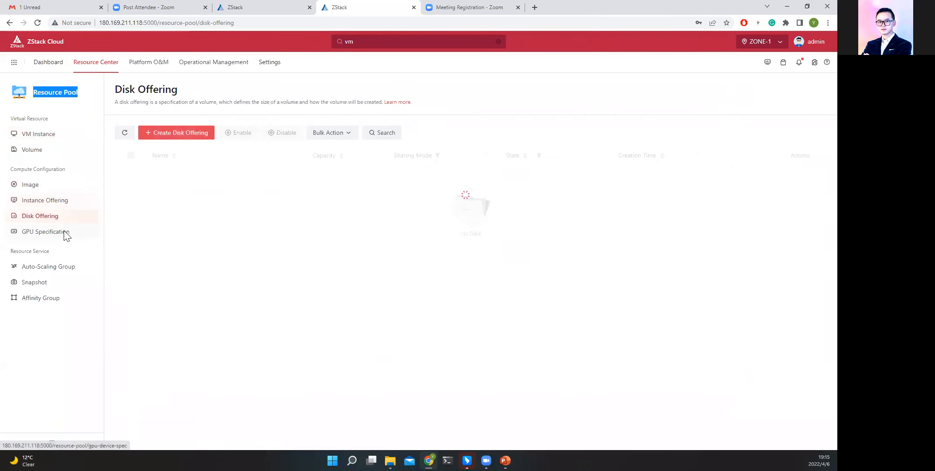
View the physical GPU and vGPU specifications, and the Auto-Scaling Group, Snapshot and Affinity Group pages.
click(65, 233)
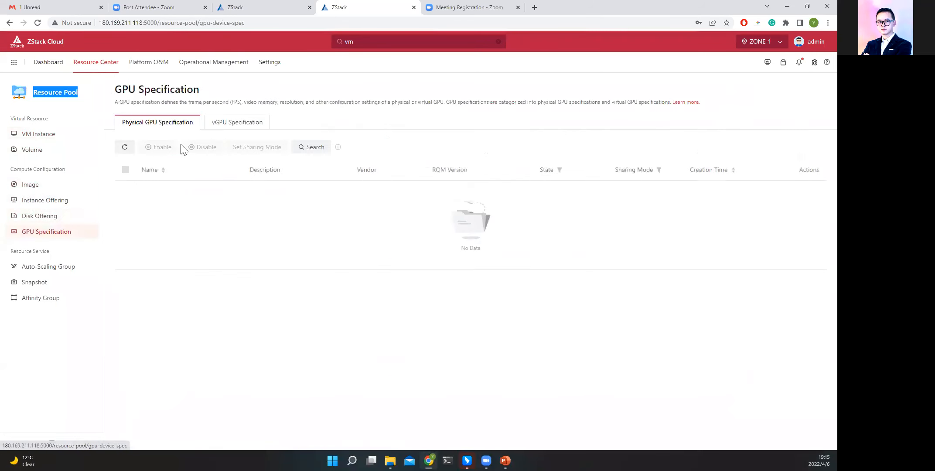
click(143, 129)
click(218, 123)
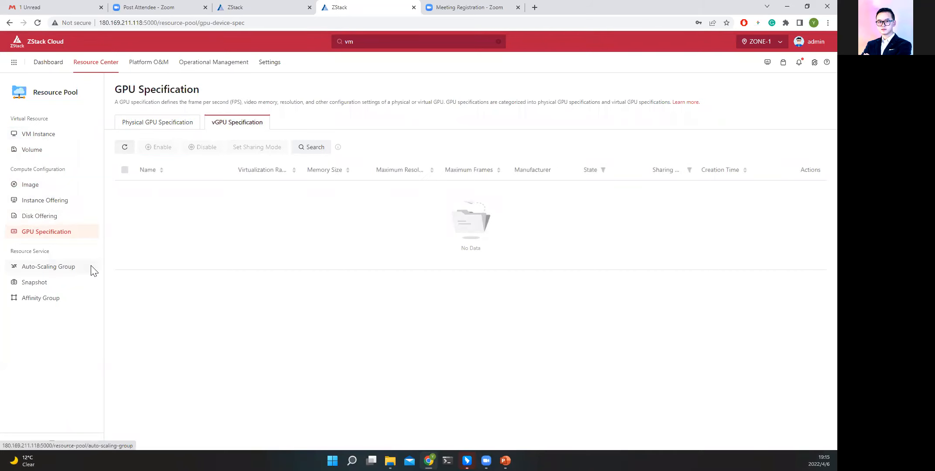
click(86, 268)
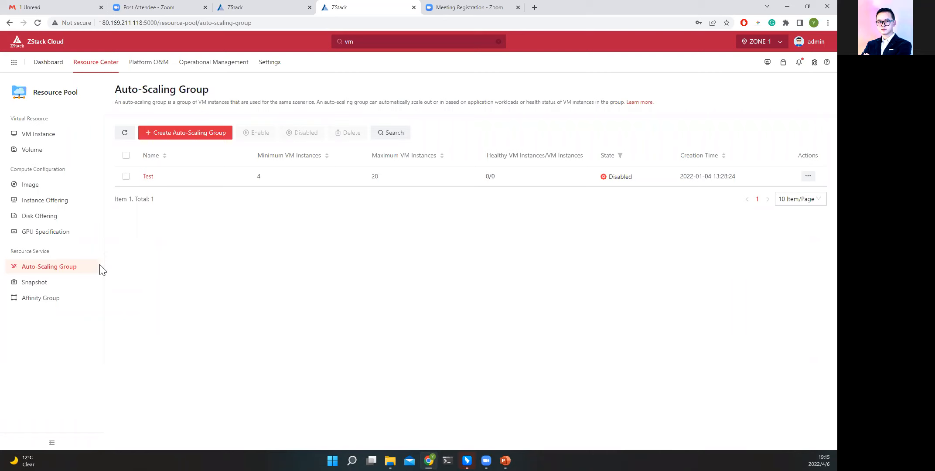
click(61, 283)
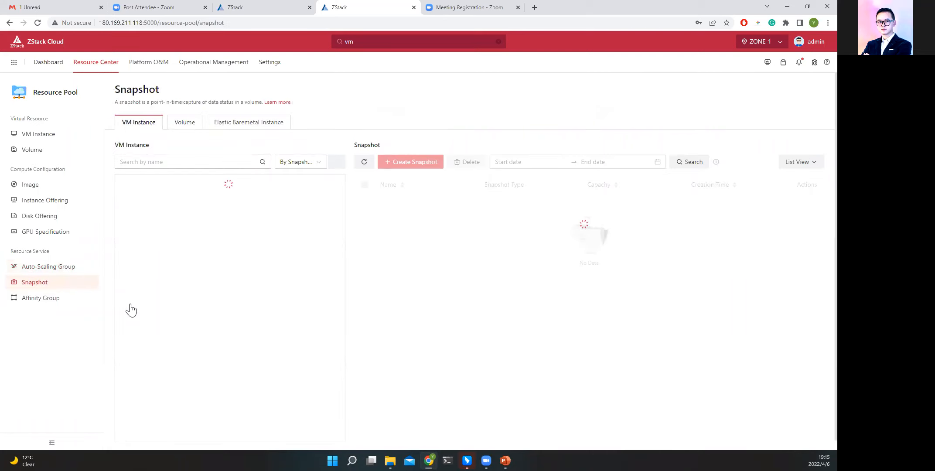
click(47, 299)
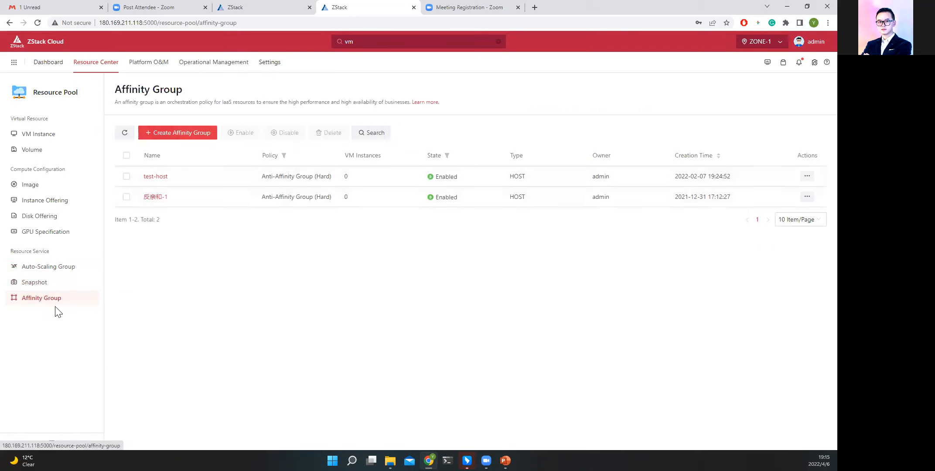
Browse the computing facilities under Hardware: the Zone, Cluster and Host pages.
mouse_move(107, 62)
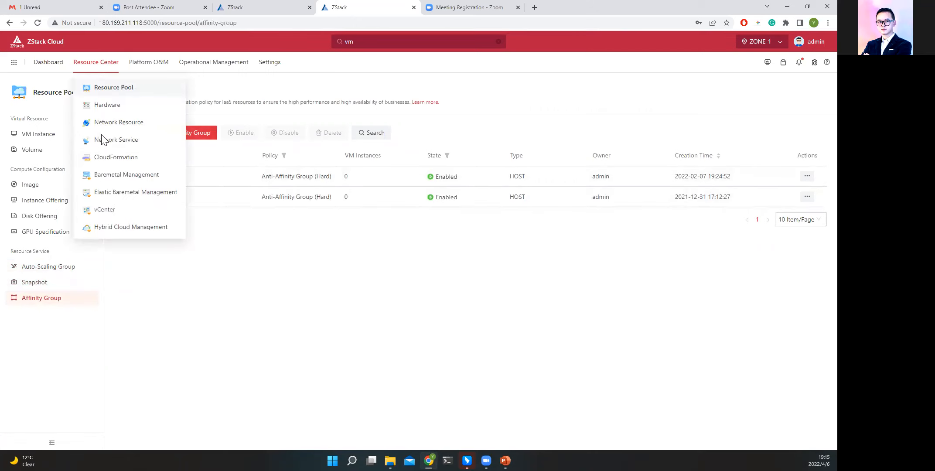
click(104, 107)
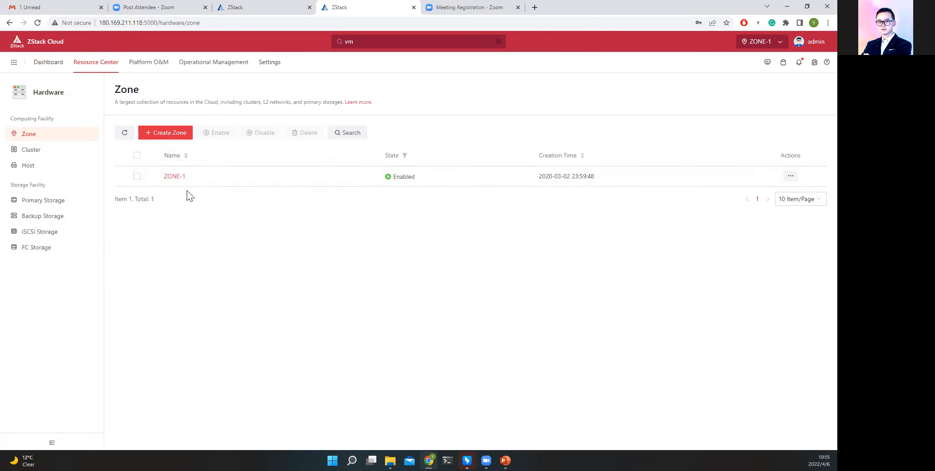
click(50, 152)
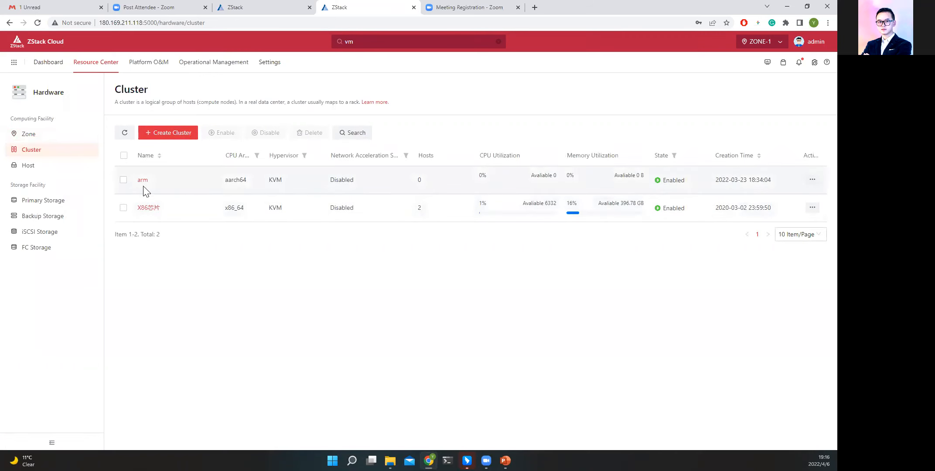
click(51, 167)
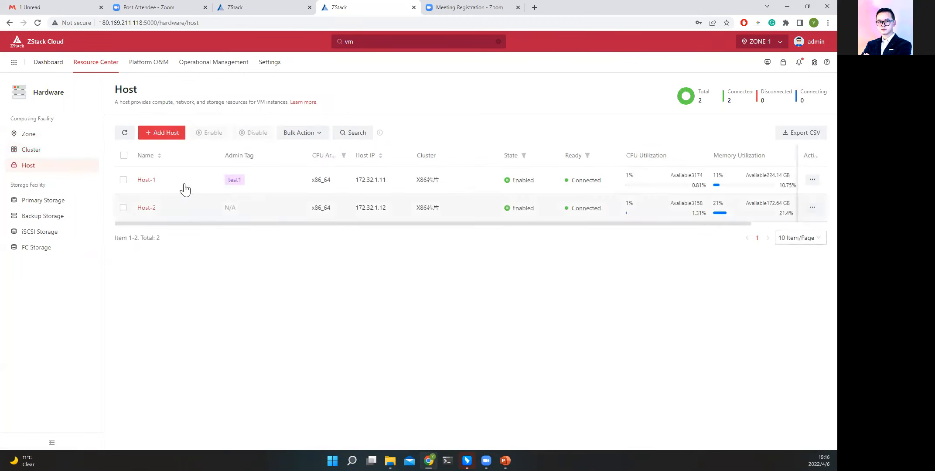
Examine Host-1's overview, including its basic info, compute and storage statistics, and monitoring data.
click(148, 181)
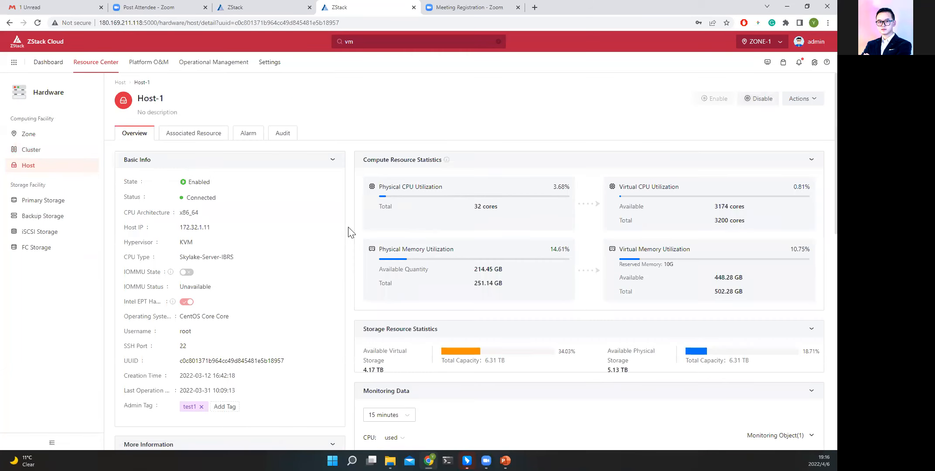
scroll(438, 252, down, 7)
scroll(455, 296, up, 3)
scroll(419, 279, up, 4)
Open the form for adding a primary storage and compare its type options, from NFS and SharedMountPoint through Ceph and SharedBlock to AliyunNAS and AliyunEBS.
click(44, 200)
click(174, 136)
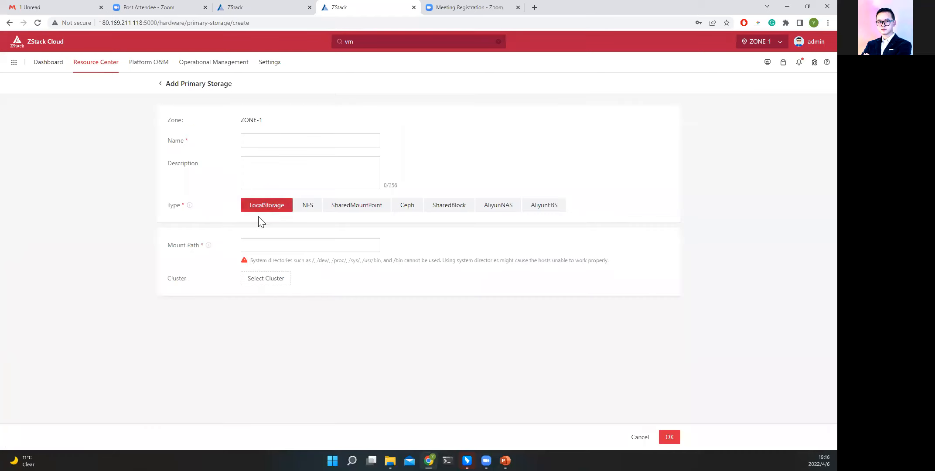
click(302, 212)
click(365, 209)
click(407, 215)
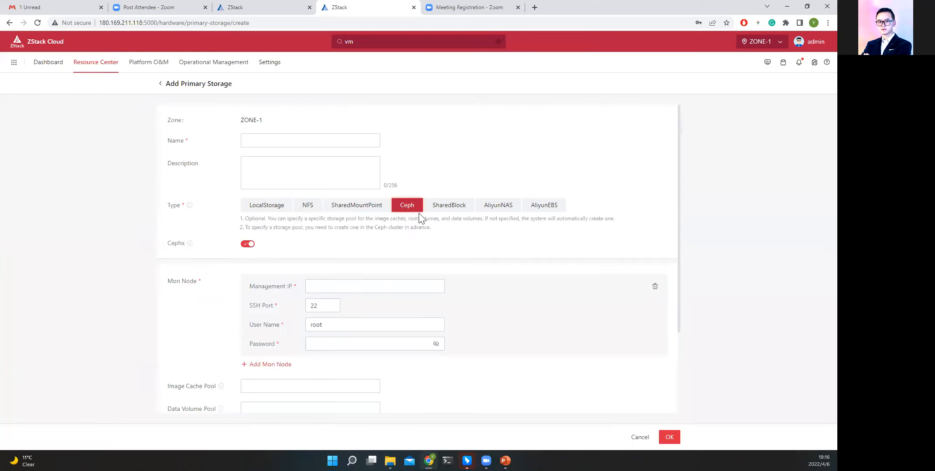
click(461, 215)
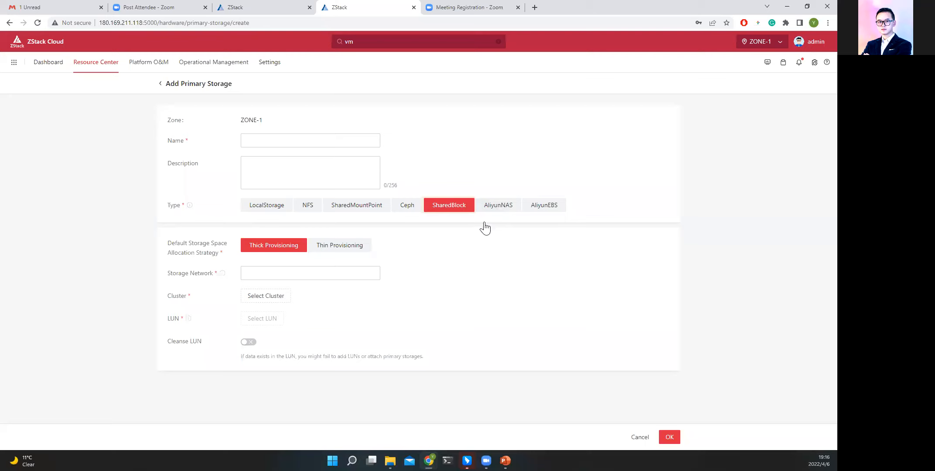
click(498, 205)
click(552, 205)
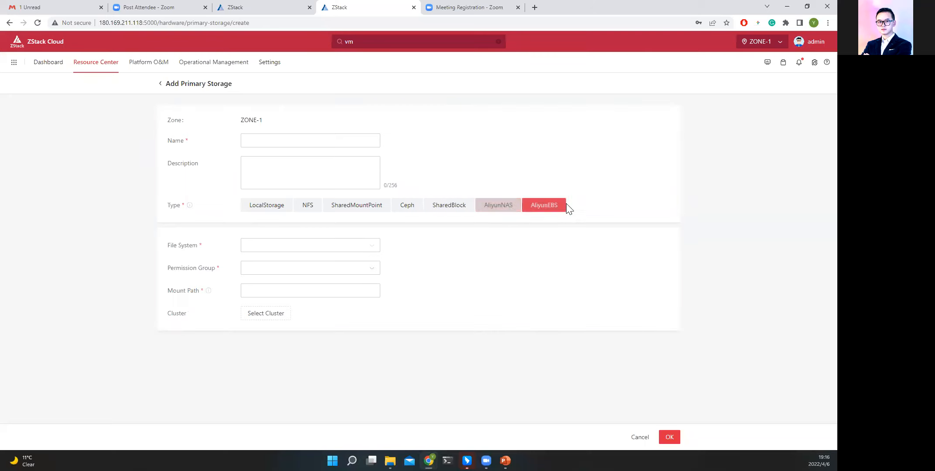
Leave the primary storage form without adding anything, and browse the Backup Storage, iSCSI Storage and FC Storage pages.
click(635, 436)
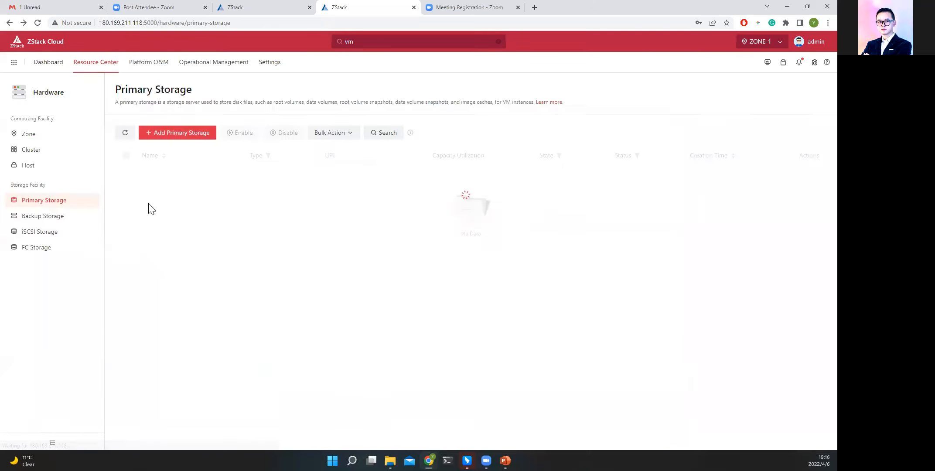
click(43, 218)
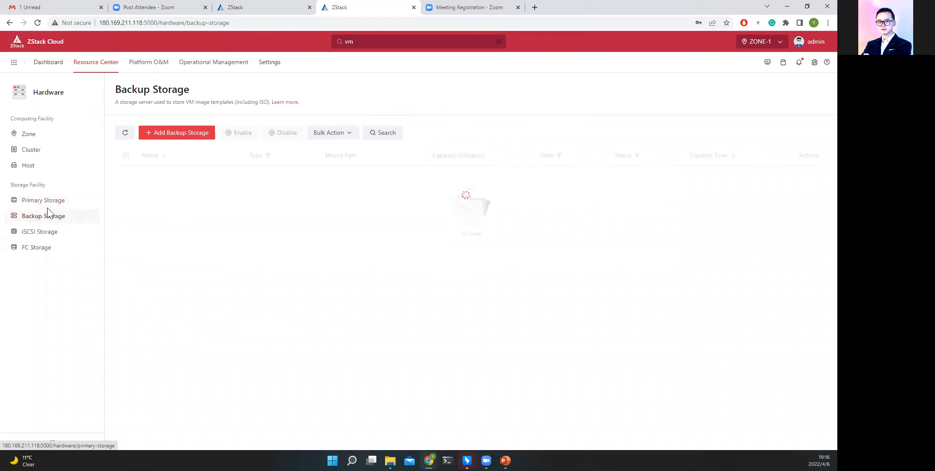
click(41, 232)
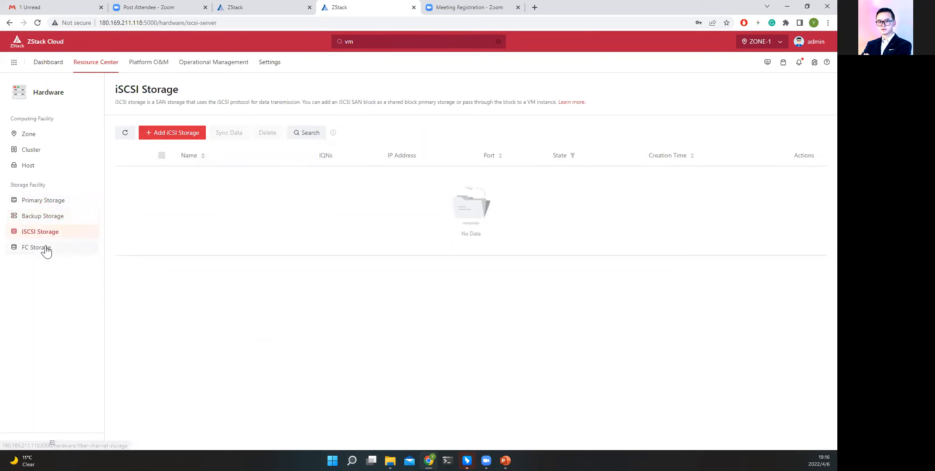
click(43, 248)
click(46, 233)
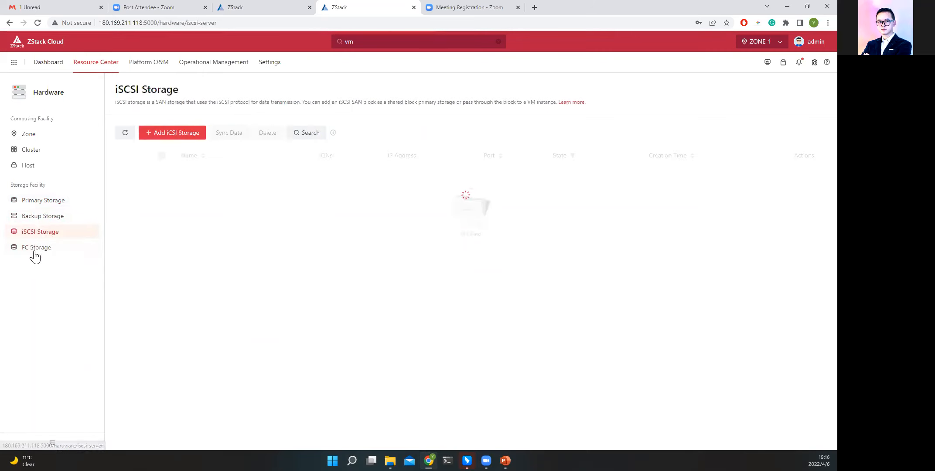
Browse the L2 and L3 network resources: L2 Network, VXLAN Pool, Public Network, Flat Network and VPC Network.
mouse_move(108, 75)
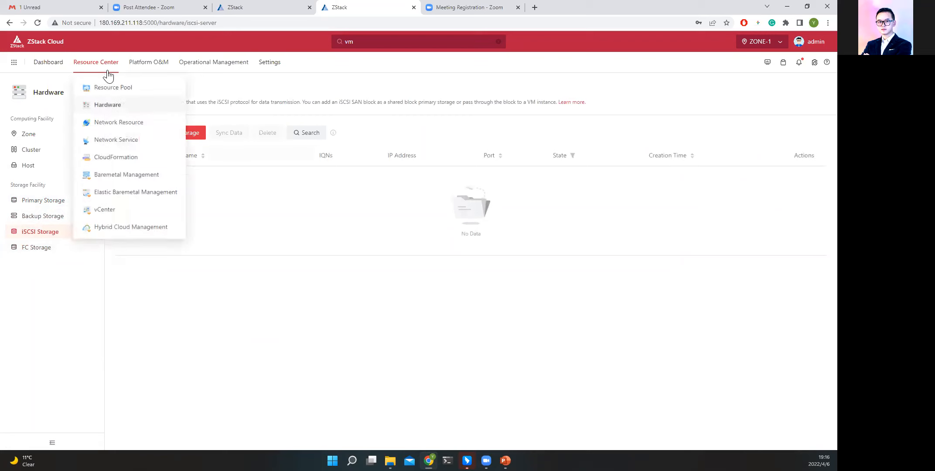
click(118, 124)
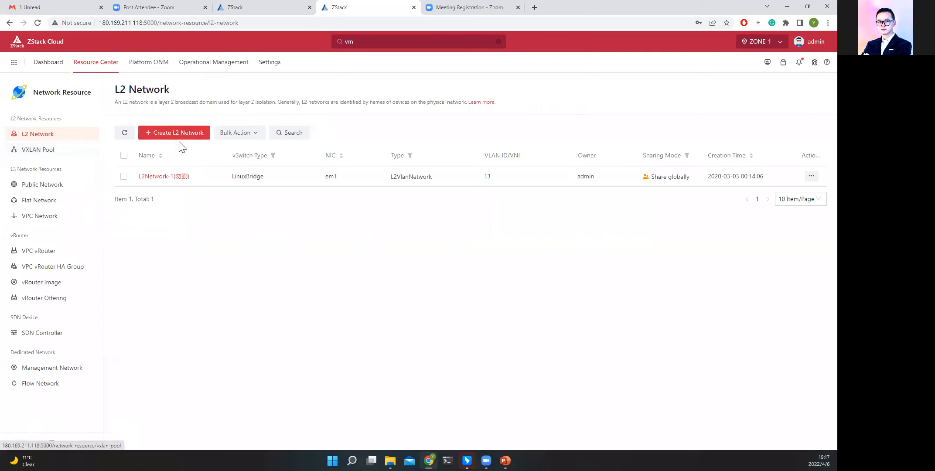
click(53, 151)
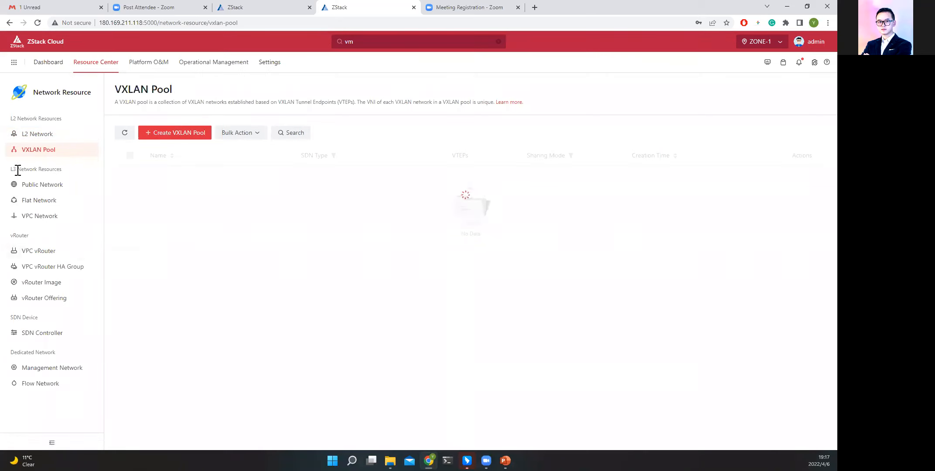
drag(16, 169, 70, 177)
click(56, 191)
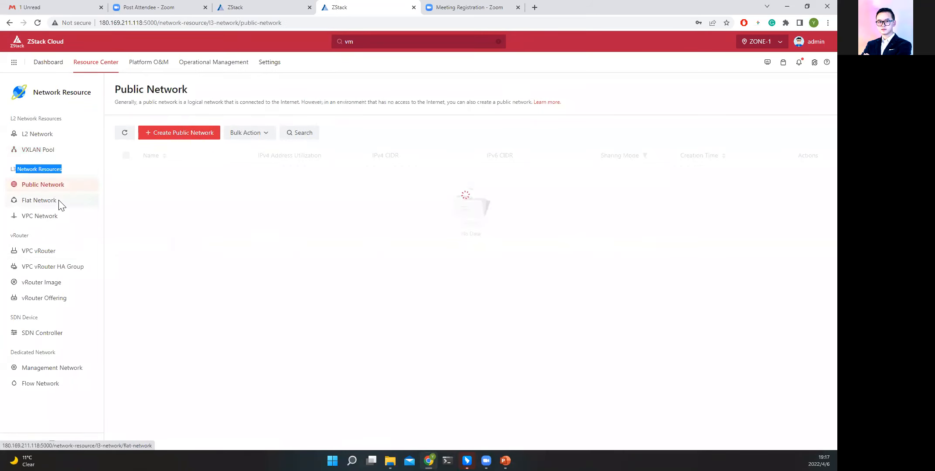
click(58, 201)
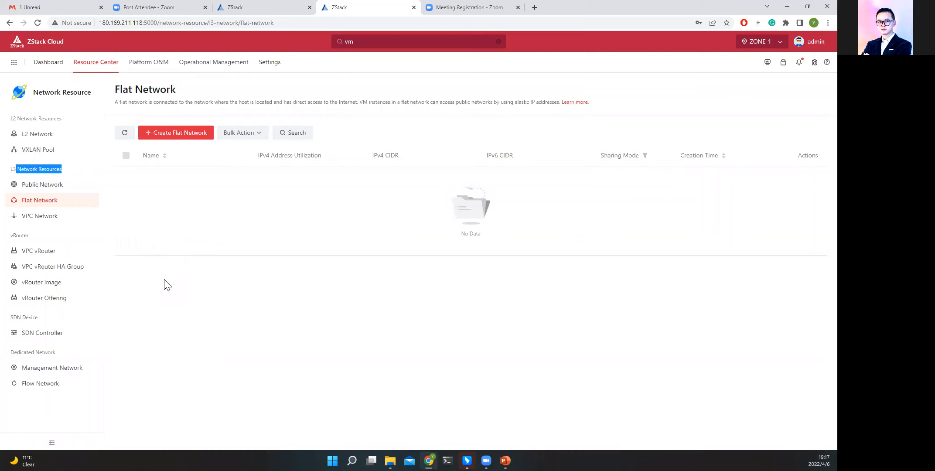
click(82, 213)
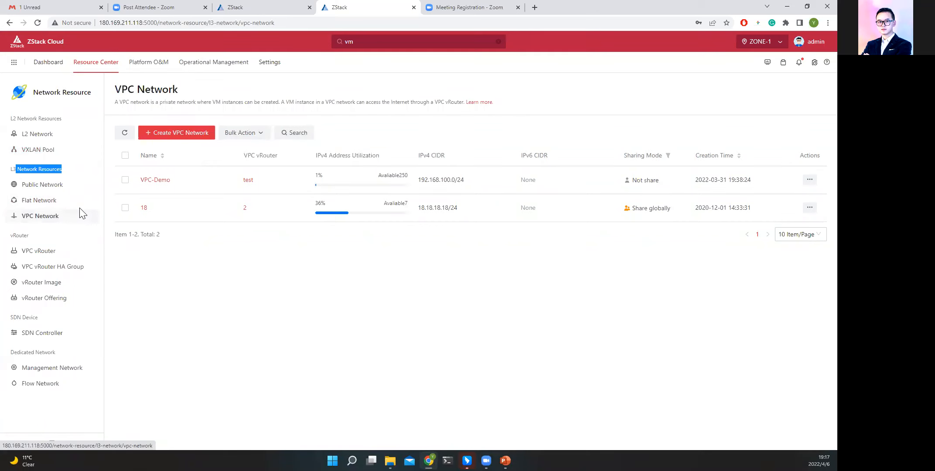
View the vRouter resources: the VPC vRouter, vRouter Image and VPC vRouter HA Group pages.
click(63, 251)
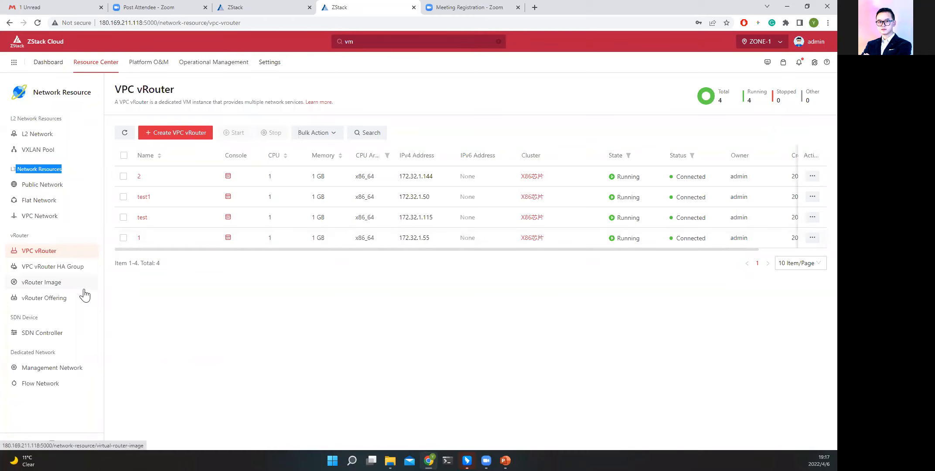
click(55, 283)
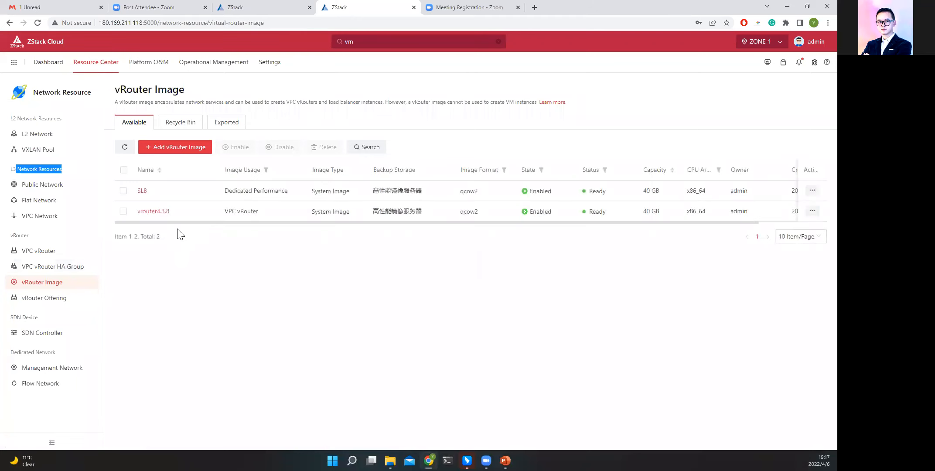
drag(172, 223, 161, 238)
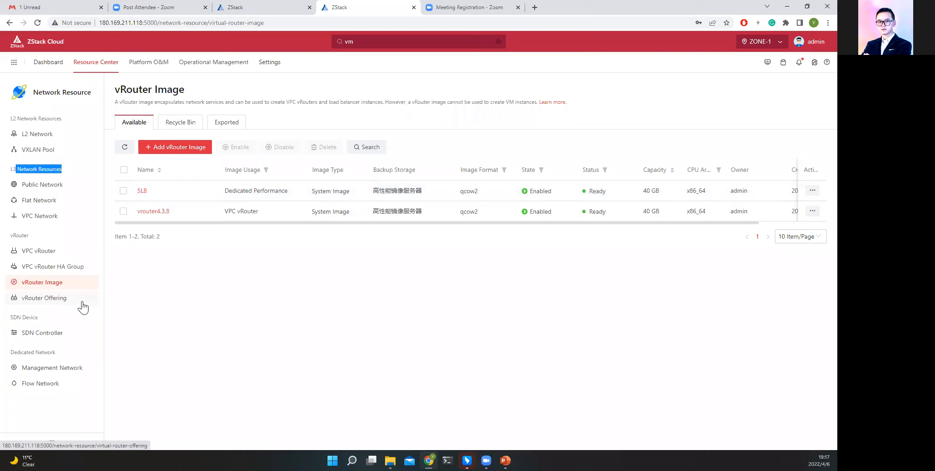
click(63, 270)
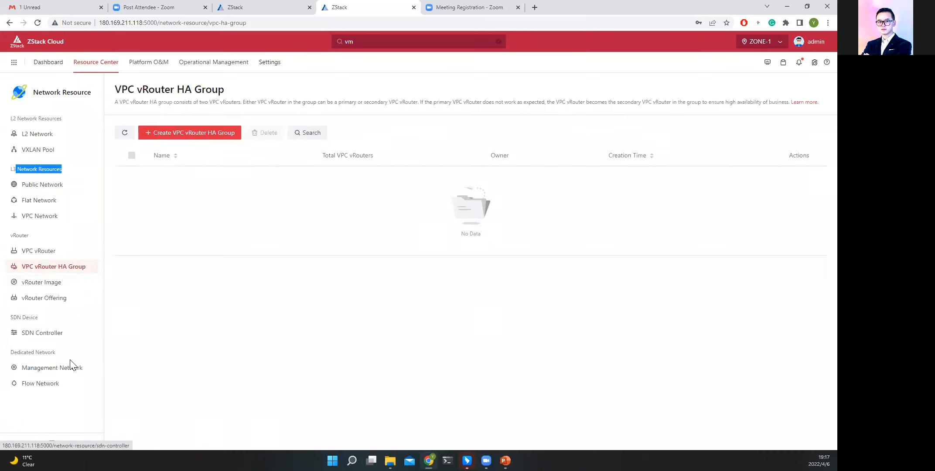
Check the manufacturer options for adding an SDN controller without adding one, and view the Management Network and Flow Network pages.
click(57, 334)
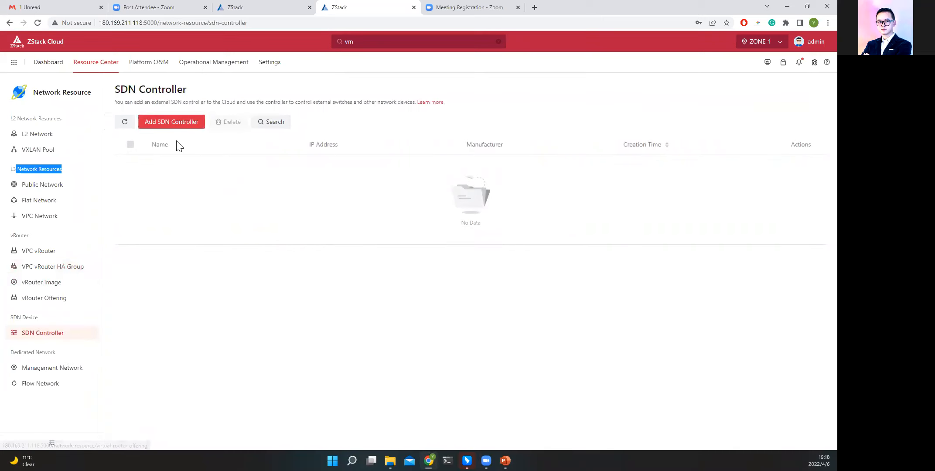
click(174, 124)
click(289, 223)
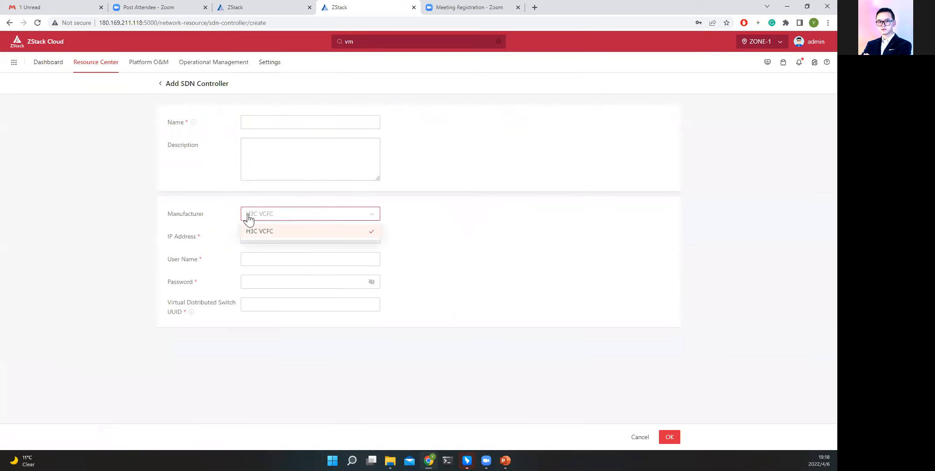
click(640, 436)
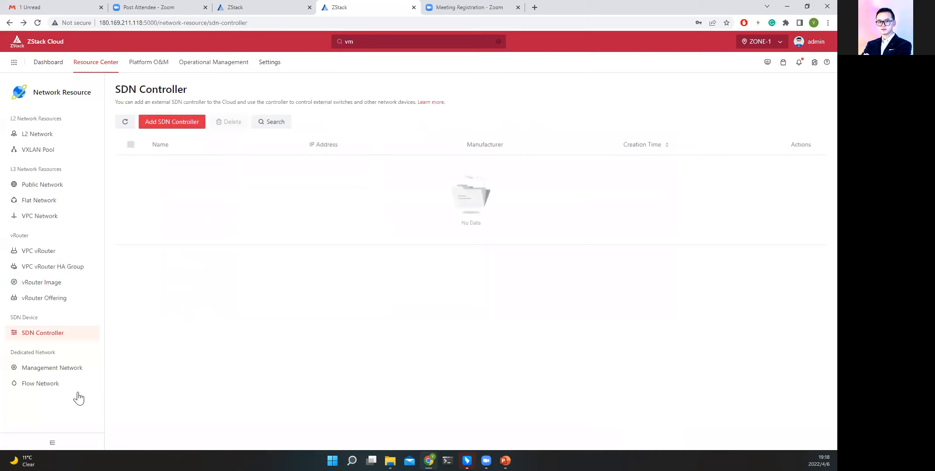
click(66, 375)
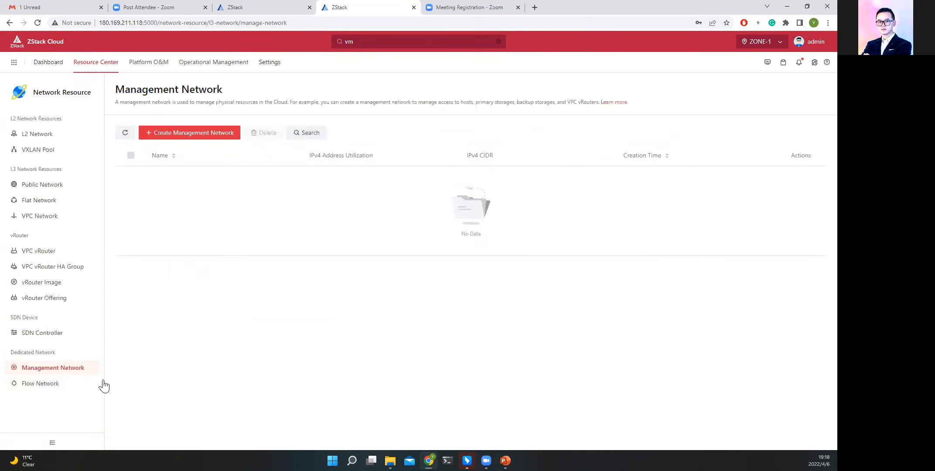
click(69, 386)
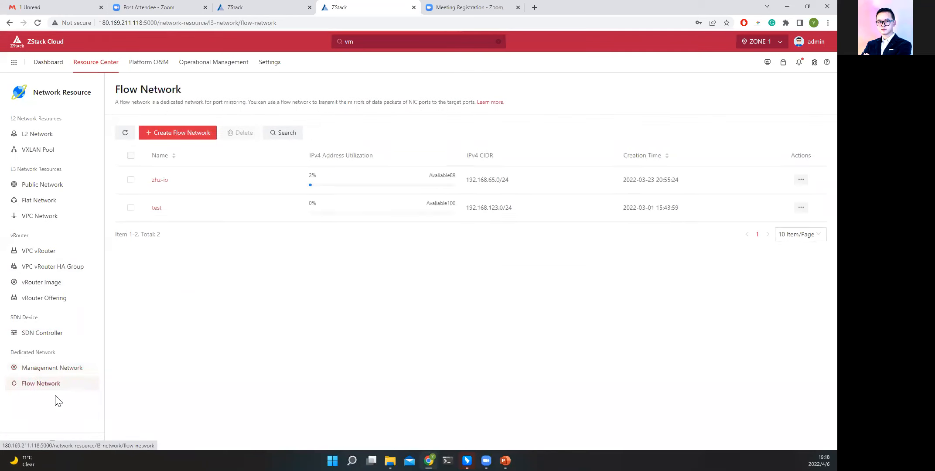
Browse the basic network services, viewing the Security Group, EIP, Port Forwarding and Load Balancing pages.
mouse_move(109, 61)
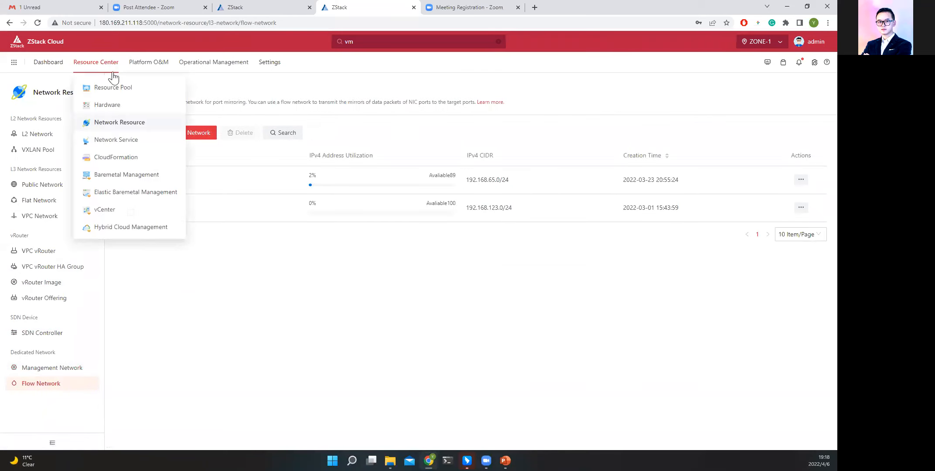
click(138, 135)
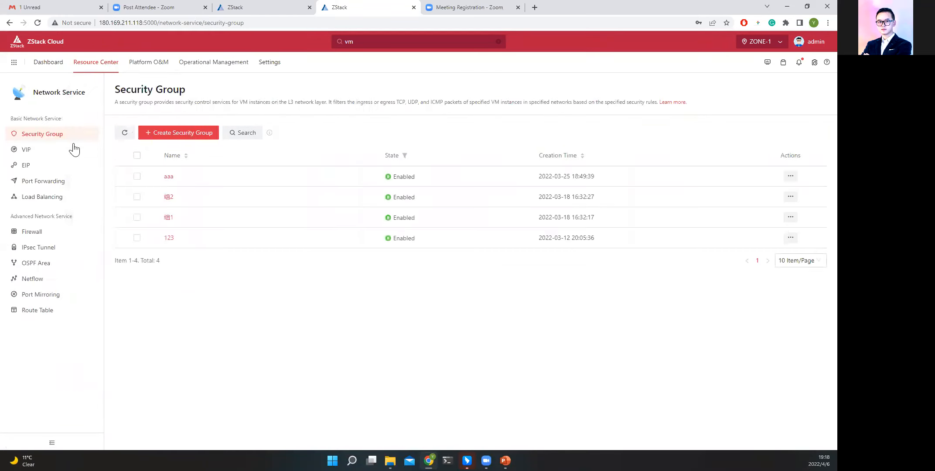
mouse_move(97, 63)
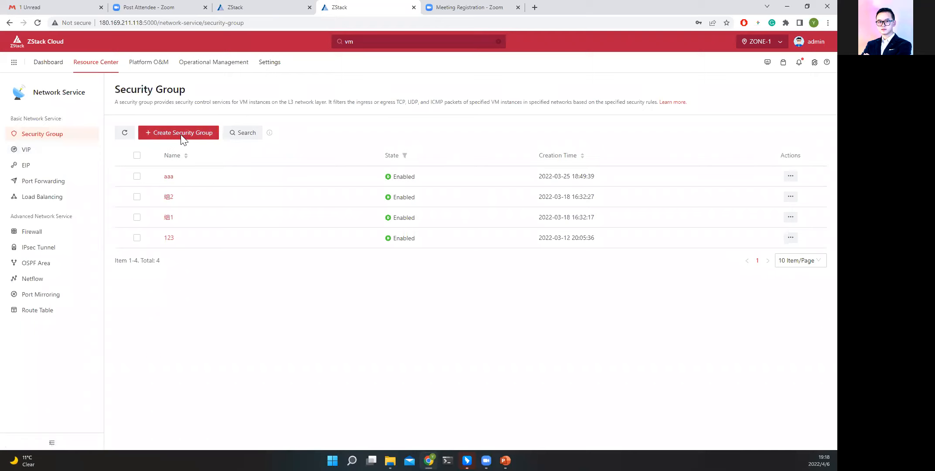
click(55, 158)
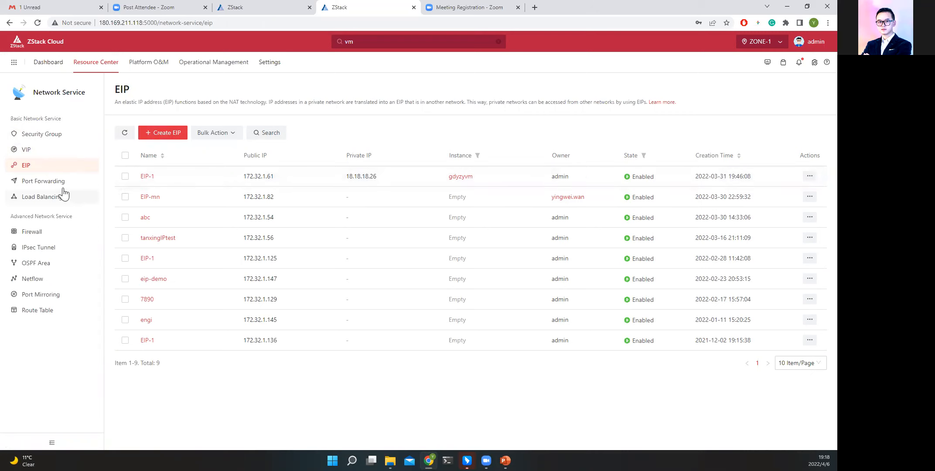
click(64, 186)
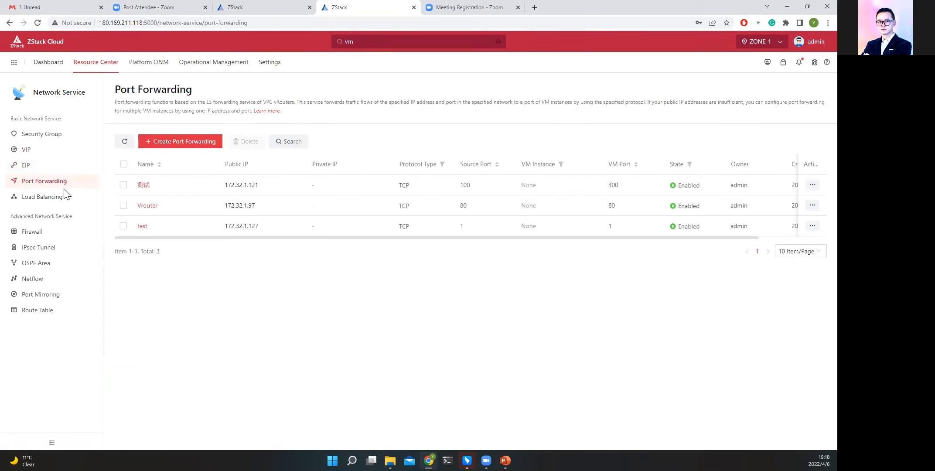
click(70, 203)
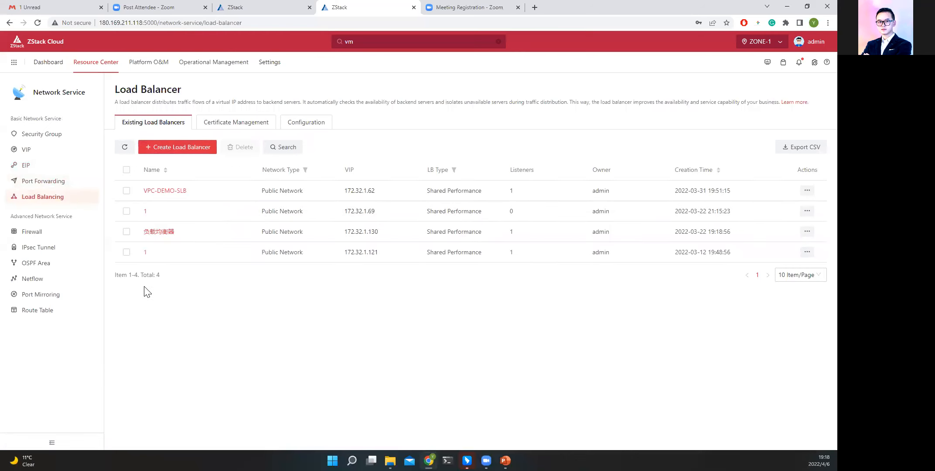
Browse the advanced network services: Firewall, IPsec Tunnel, OSPF Area, Route Table, Netflow and Port Mirroring.
click(38, 235)
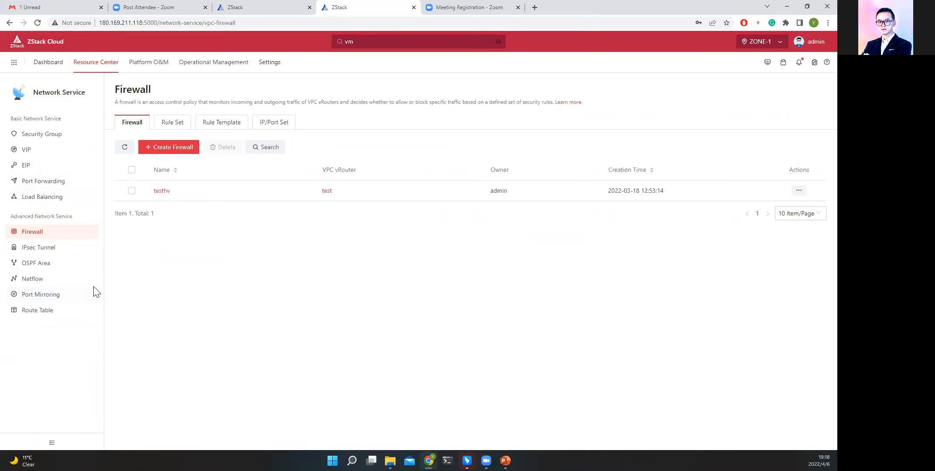
click(57, 247)
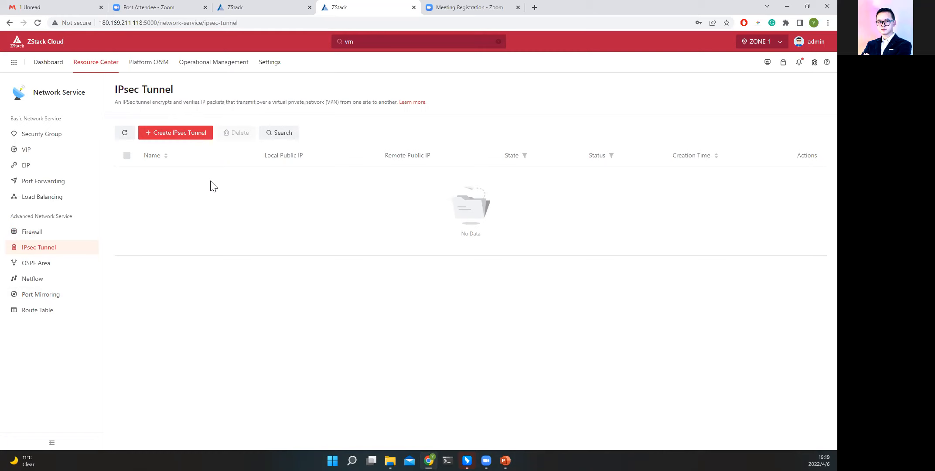
click(52, 265)
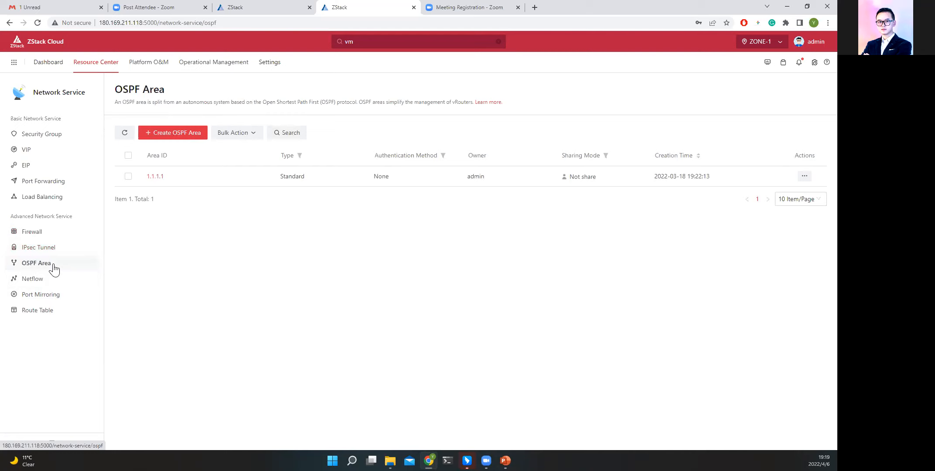
click(68, 317)
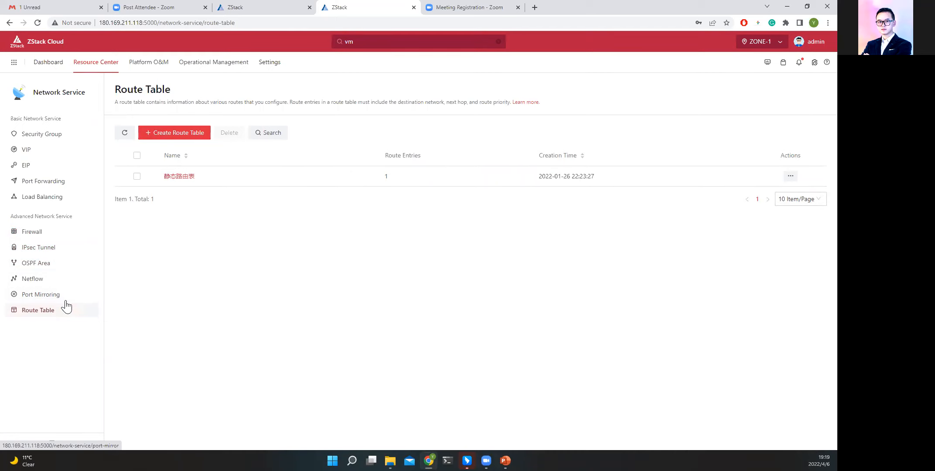
click(46, 279)
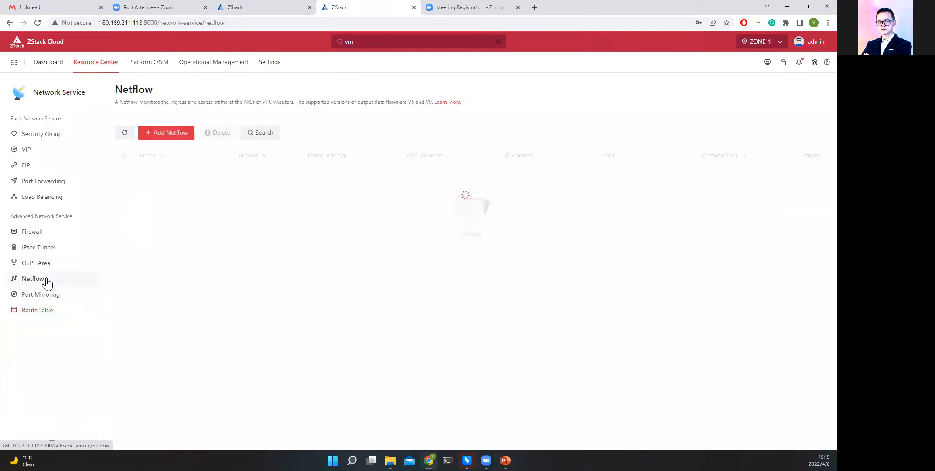
click(55, 303)
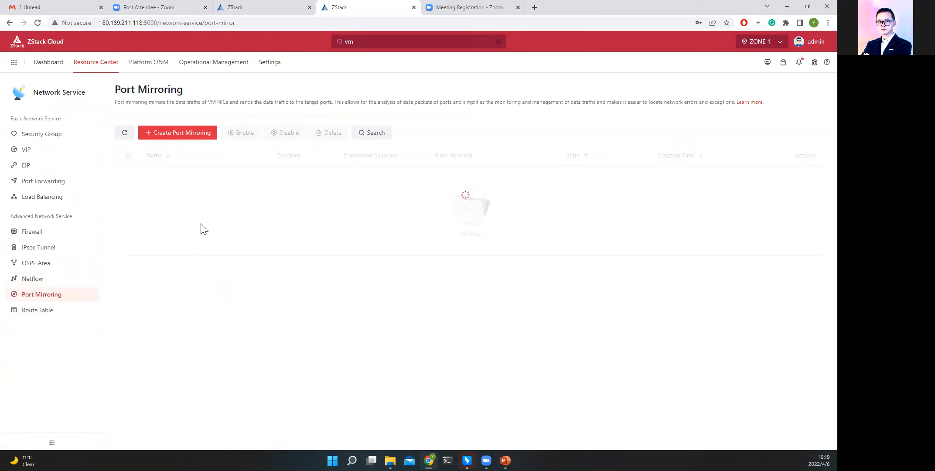
Open the CloudFormation Designer, inspect the resources on its canvas, and move the lower-right VM Instance directly beneath the one above it.
mouse_move(108, 65)
click(124, 158)
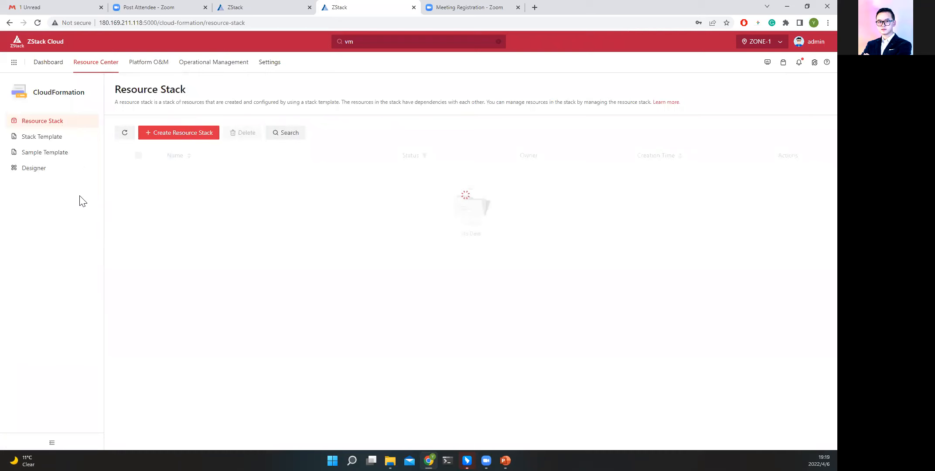
click(57, 171)
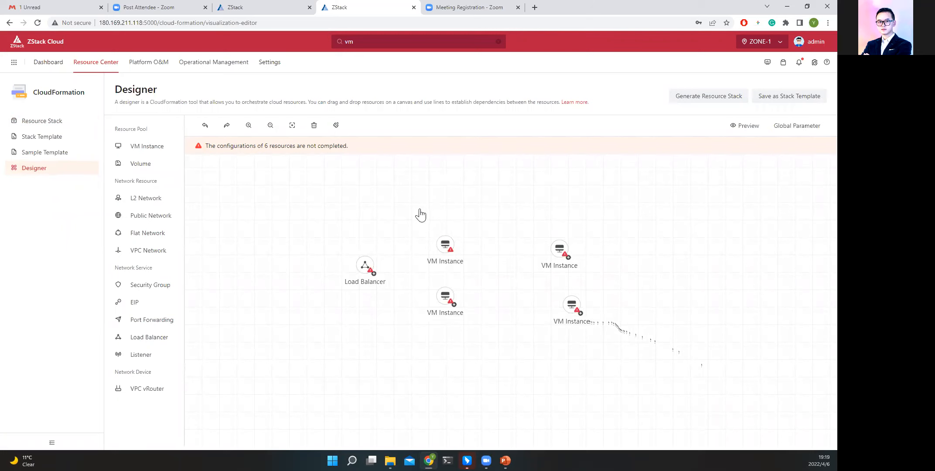
click(439, 251)
click(364, 268)
drag(569, 309, 558, 308)
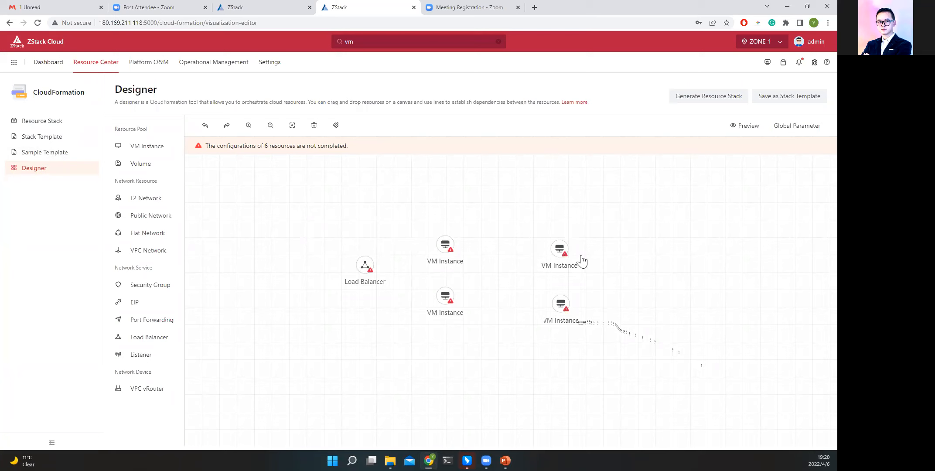
Check the creation methods for a stack template without creating one, and view the Resource Stack and Sample Template pages.
click(49, 142)
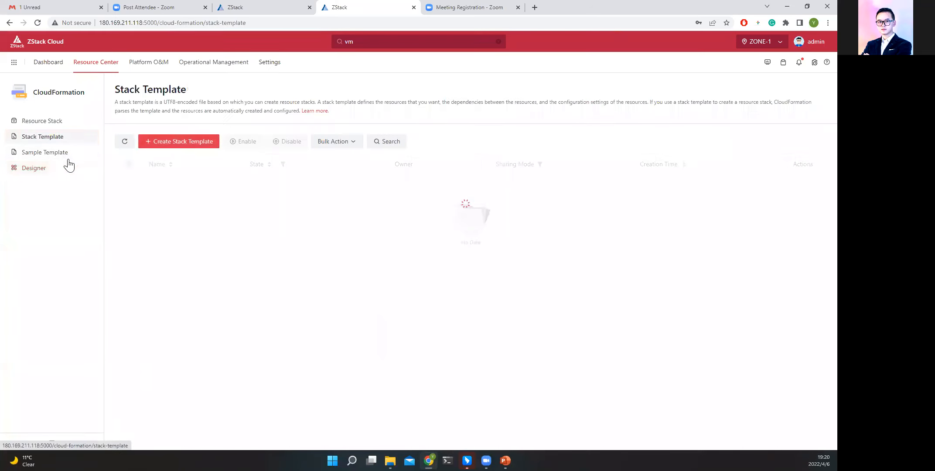
click(188, 140)
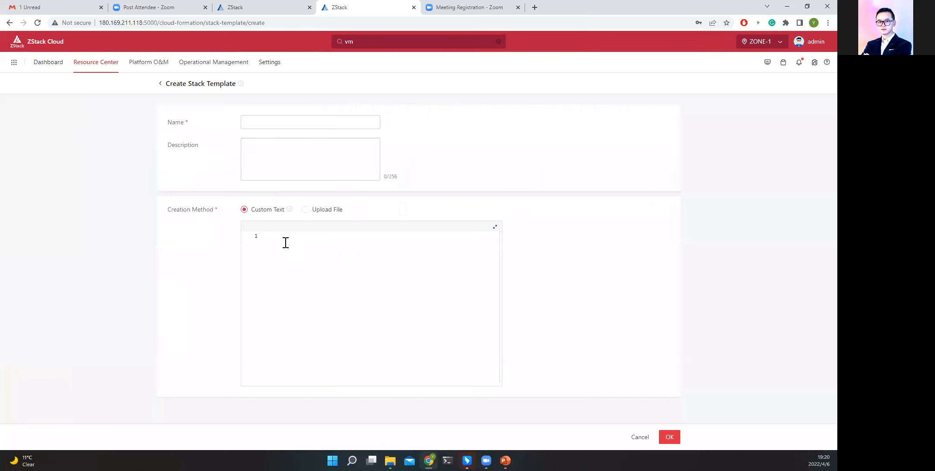
click(306, 210)
click(258, 210)
click(161, 83)
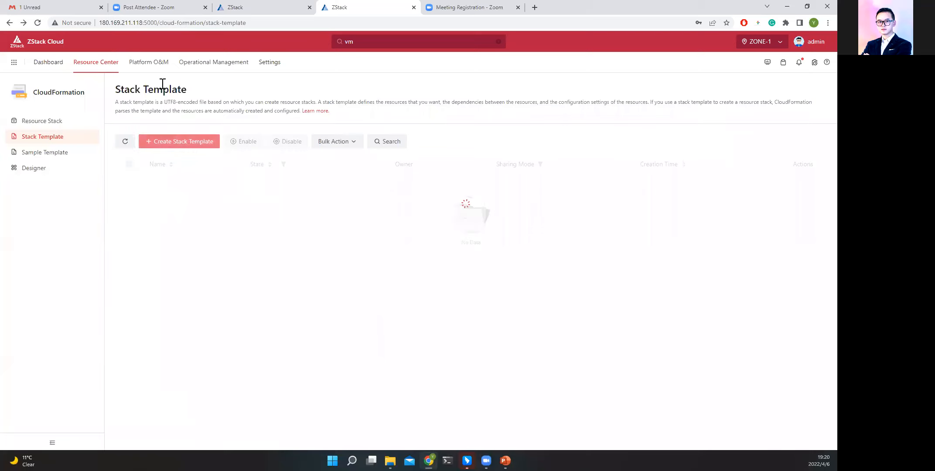
click(62, 121)
click(56, 154)
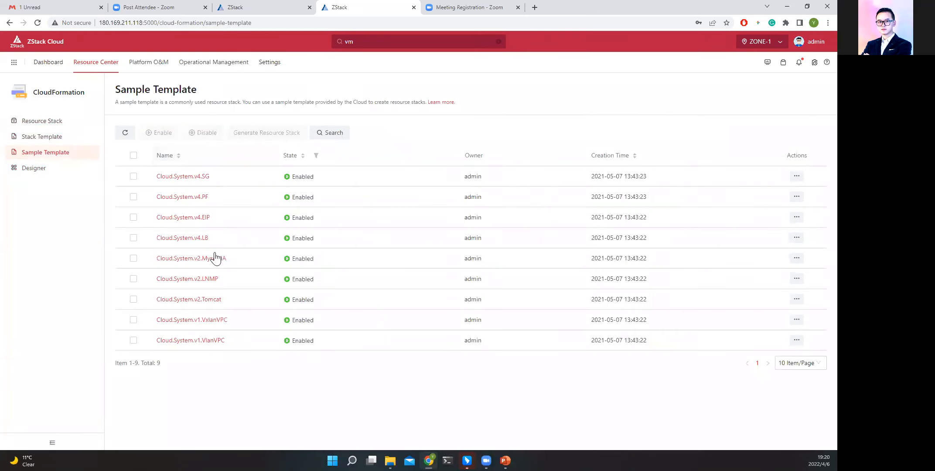
Browse Baremetal Management and Elastic Baremetal Management, including the Elastic Baremetal Offering page.
mouse_move(108, 70)
click(140, 174)
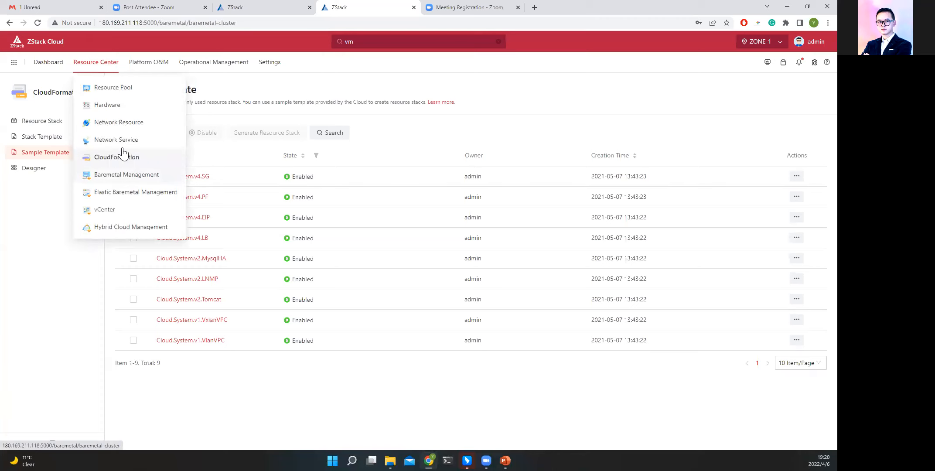
click(122, 190)
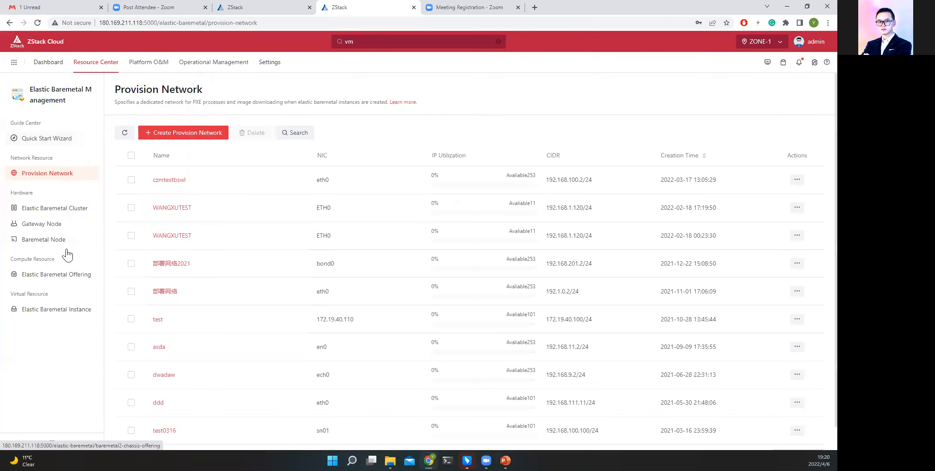
click(80, 284)
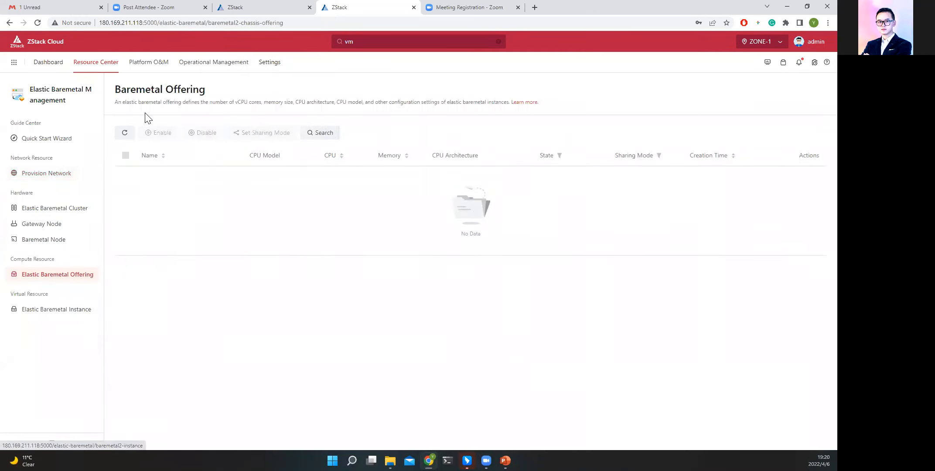
View vCenter's Basic Resource and VM Instance pages, and open Hybrid Cloud Management at its ECS instances.
mouse_move(103, 66)
click(139, 210)
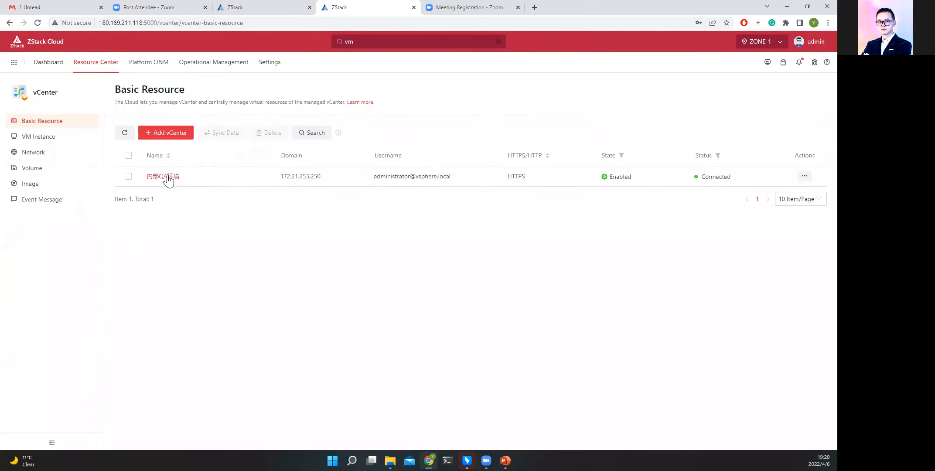
mouse_move(105, 70)
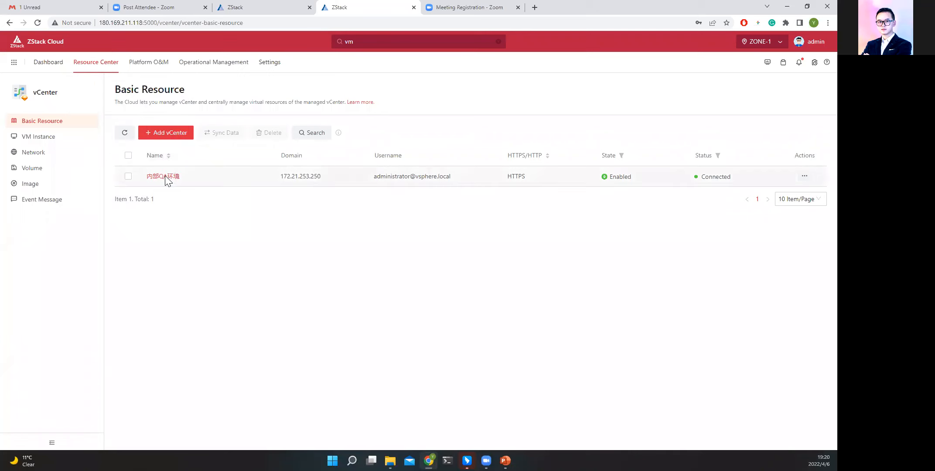
click(165, 176)
click(58, 138)
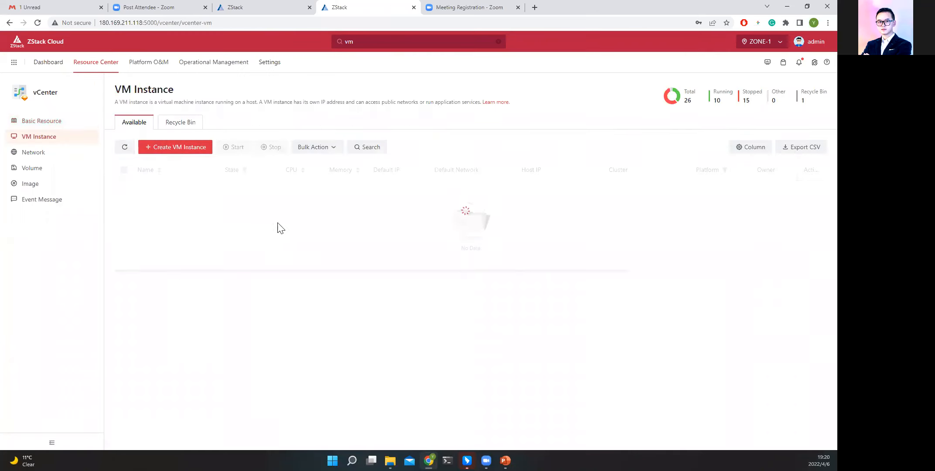
mouse_move(93, 68)
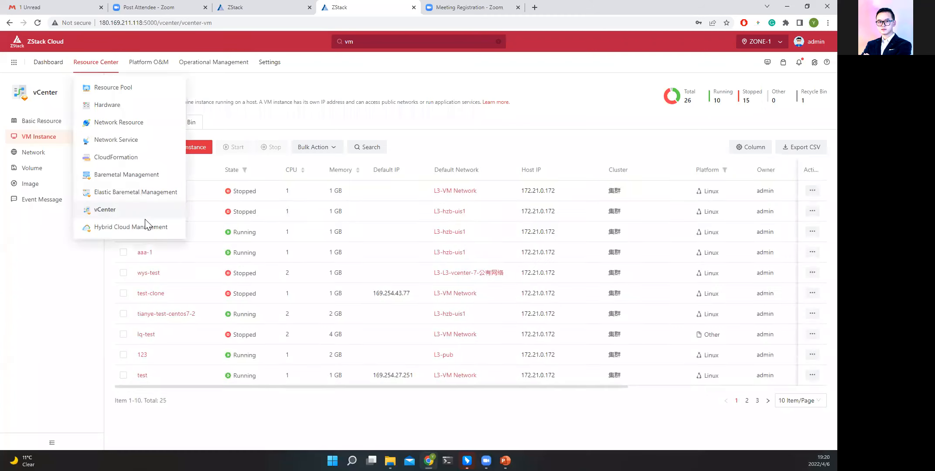
click(146, 232)
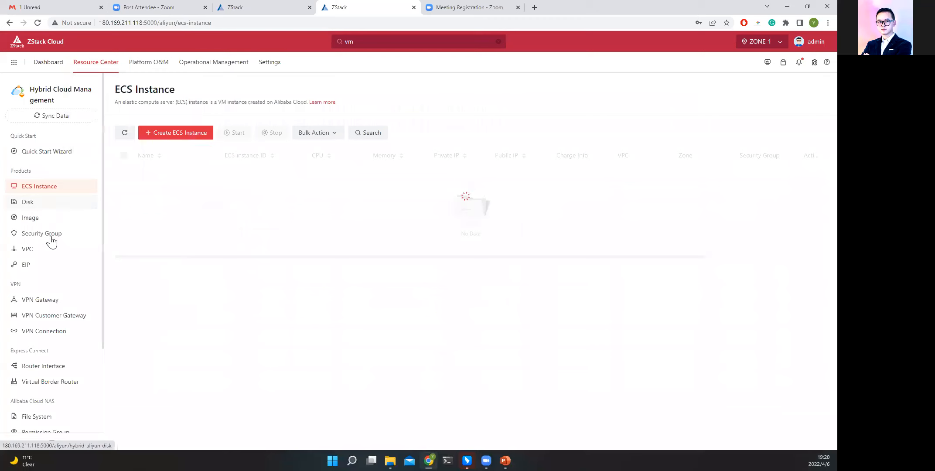
View the global Network Topology, and inspect the VM instances in Cloud Monitoring's Performance Analysis.
mouse_move(162, 73)
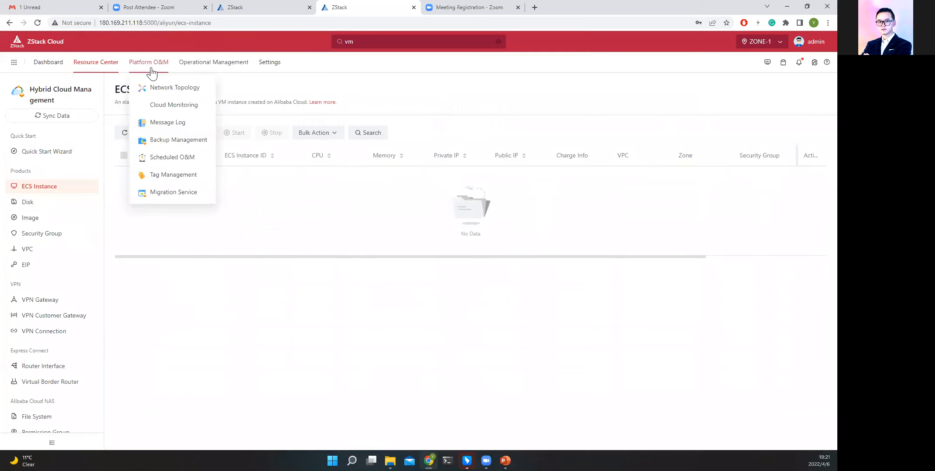
click(170, 89)
mouse_move(155, 66)
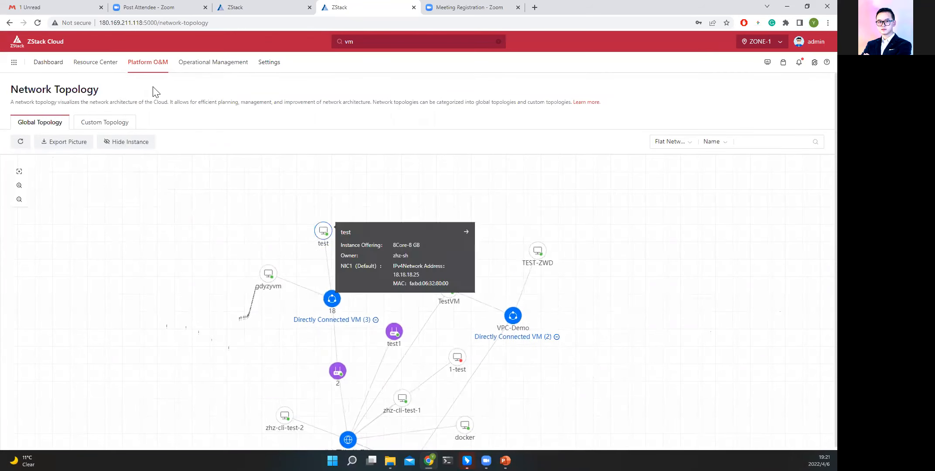
click(167, 102)
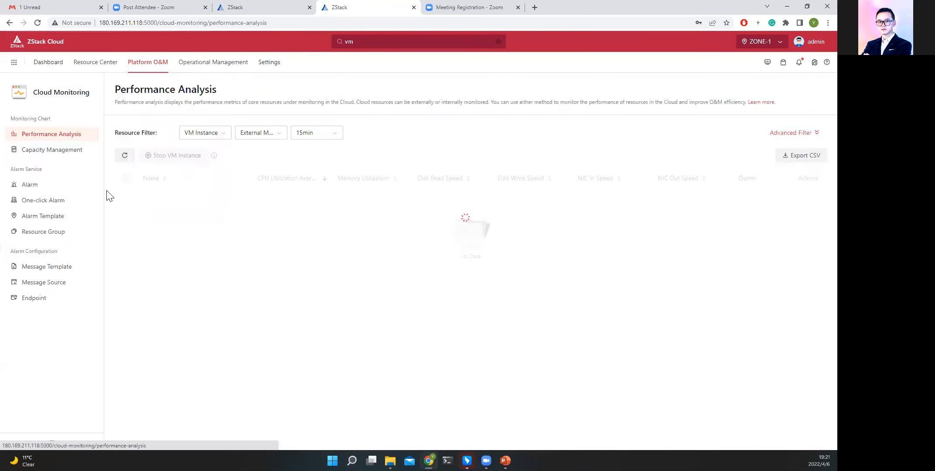
click(126, 178)
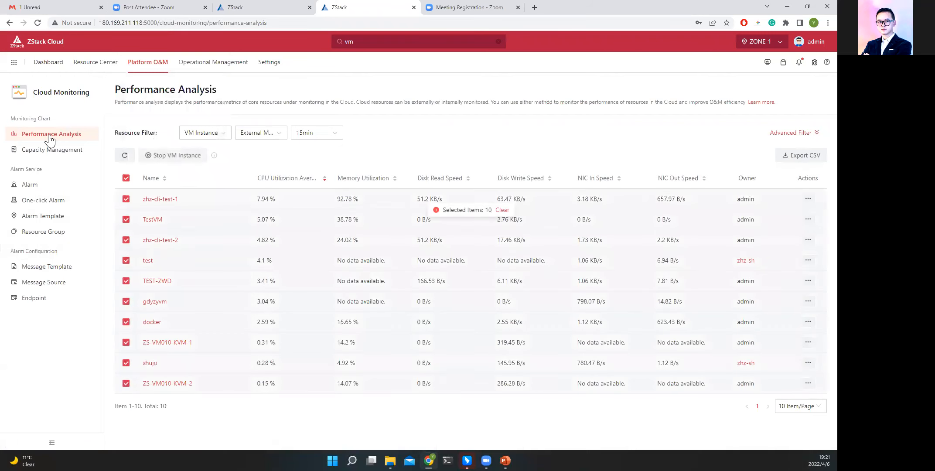
click(126, 178)
Filter Performance Analysis by VPC vRouter, Host, Backup Storage and again VM Instance, and examine primary storage in Capacity Management.
click(216, 136)
click(210, 163)
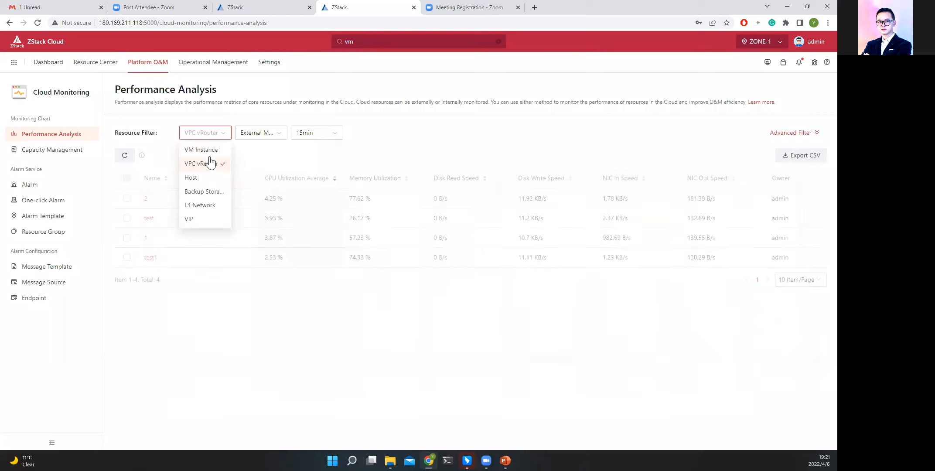
click(209, 179)
click(217, 136)
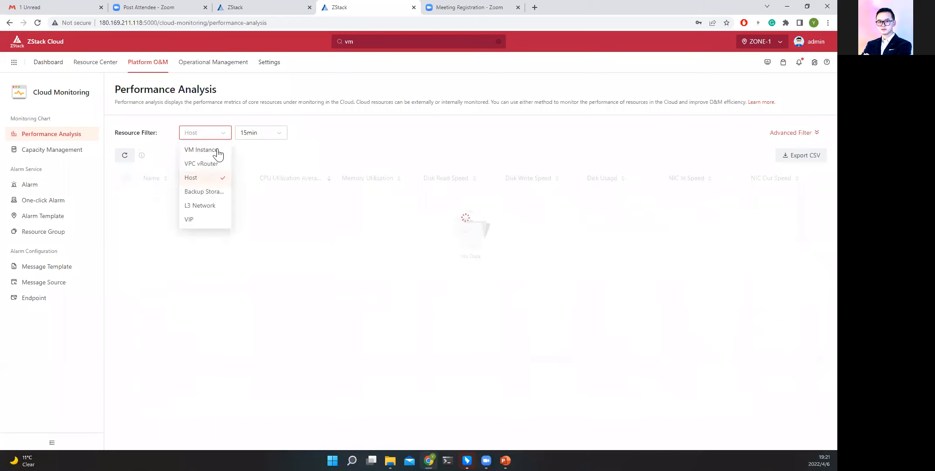
click(208, 193)
click(217, 137)
click(212, 151)
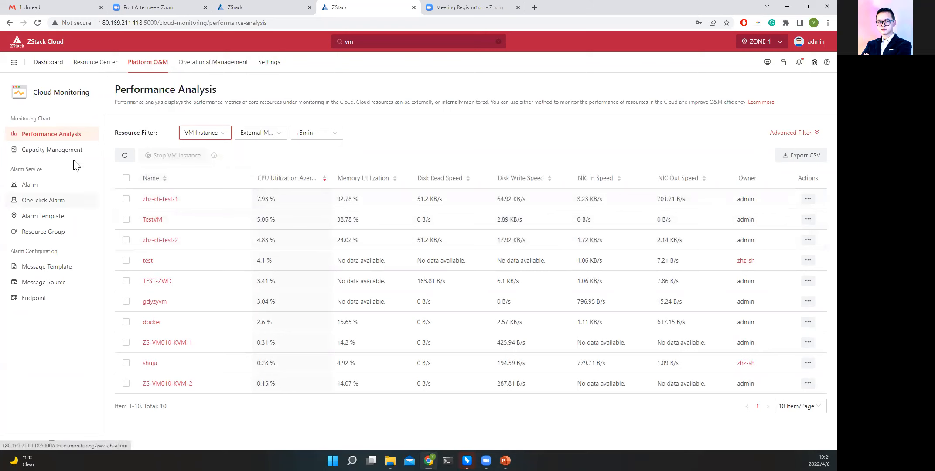
click(55, 154)
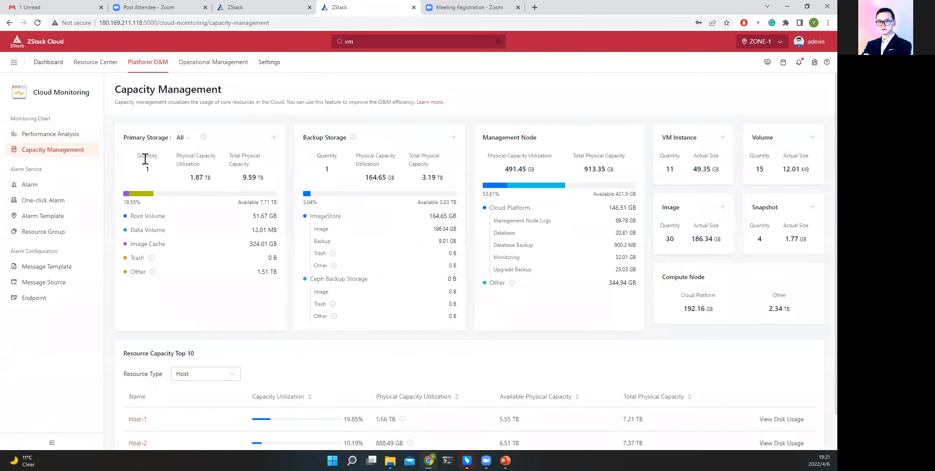
drag(125, 137, 249, 157)
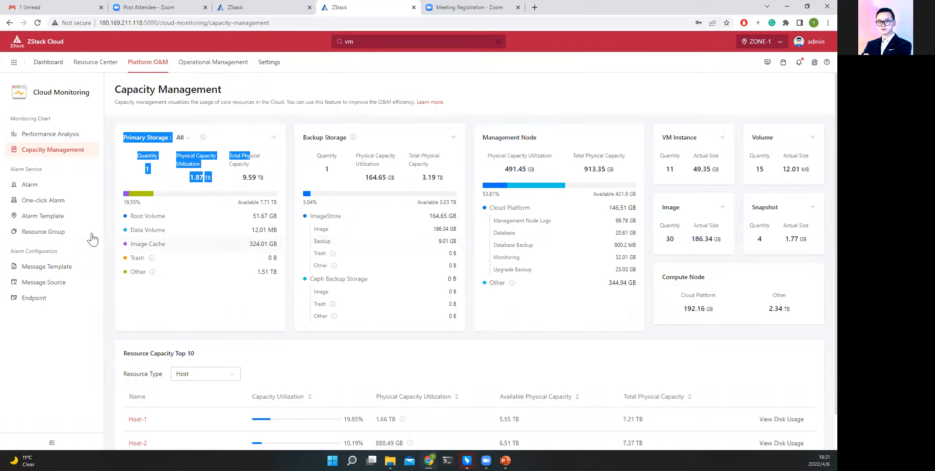
Check the resource type and metric item options for creating a resource alarm, leaving the form without creating one.
click(53, 188)
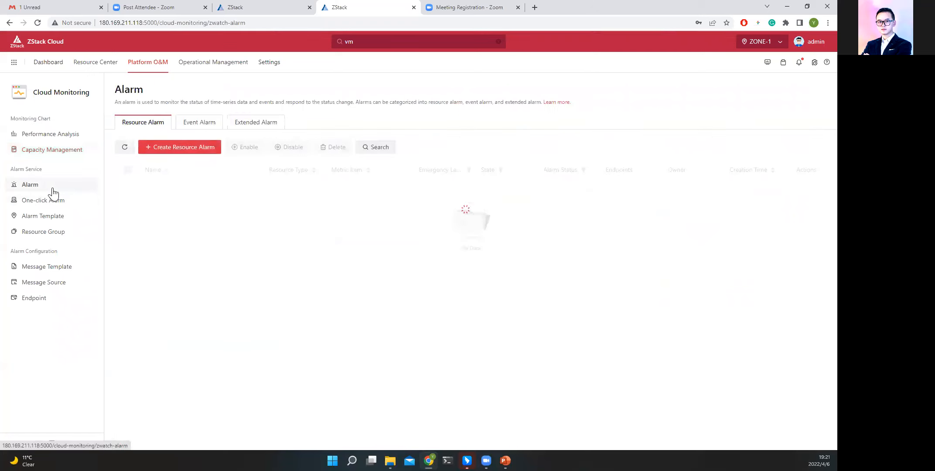
click(199, 147)
click(291, 212)
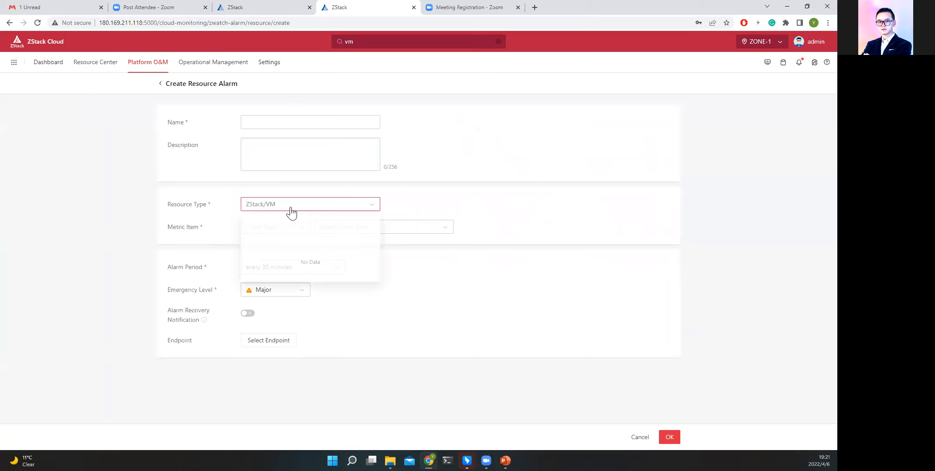
click(416, 204)
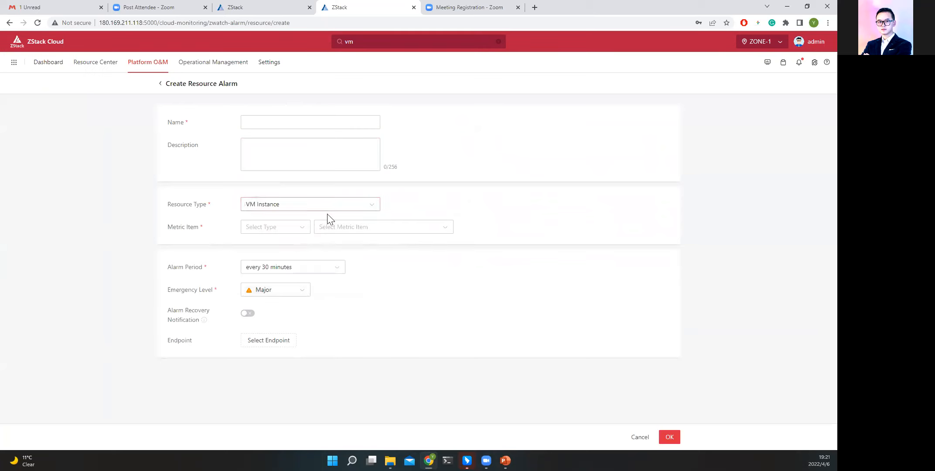
click(269, 210)
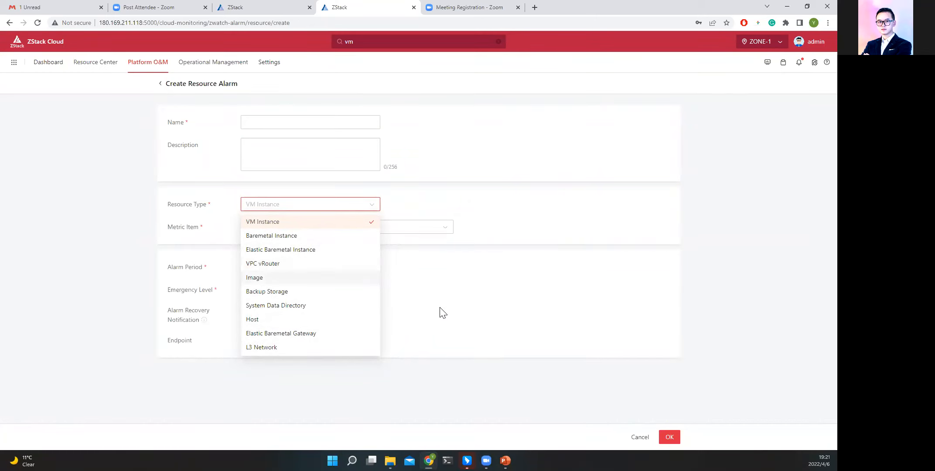
click(453, 324)
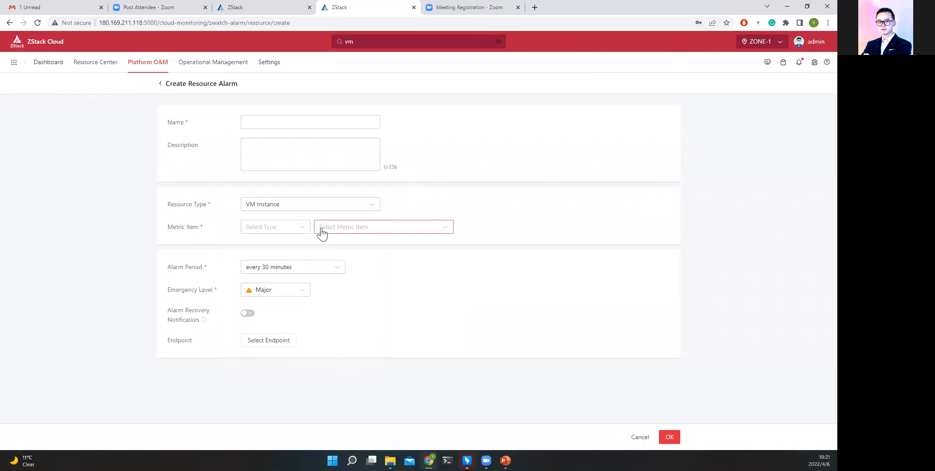
click(243, 229)
click(545, 347)
click(640, 437)
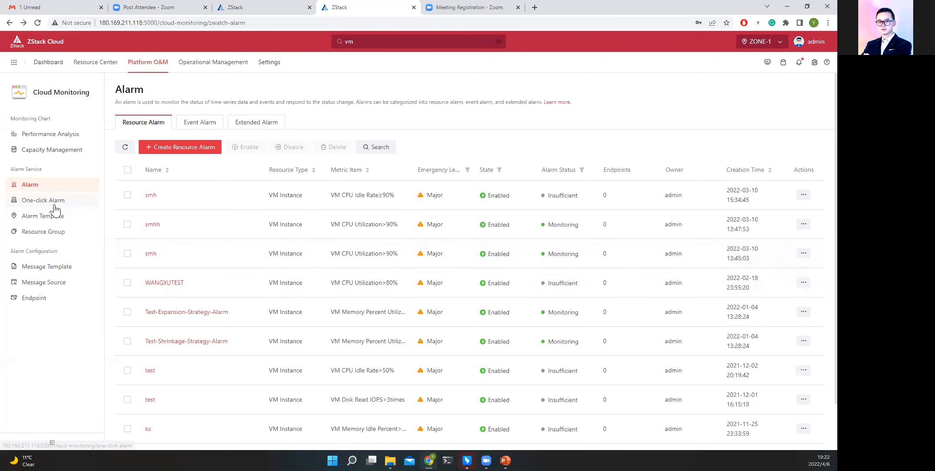
Browse the One-click Alarm, Alarm Template, Resource Group and Message Template pages of Cloud Monitoring.
click(55, 203)
click(42, 216)
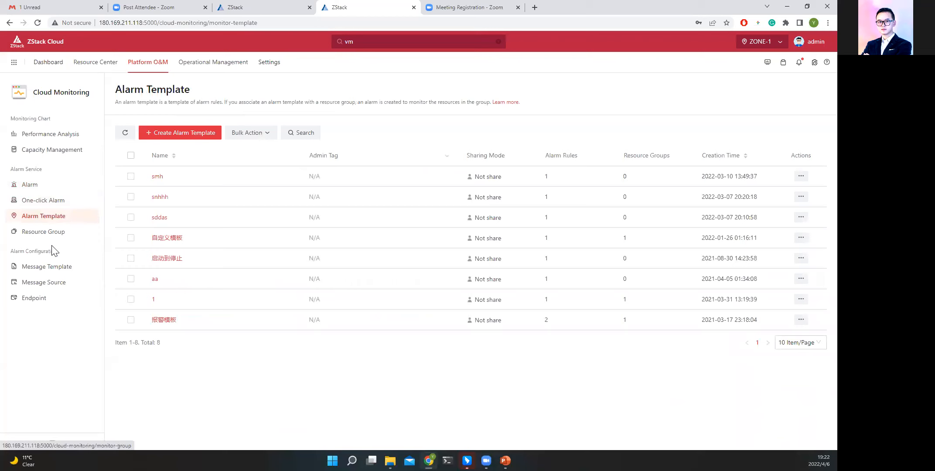
click(49, 231)
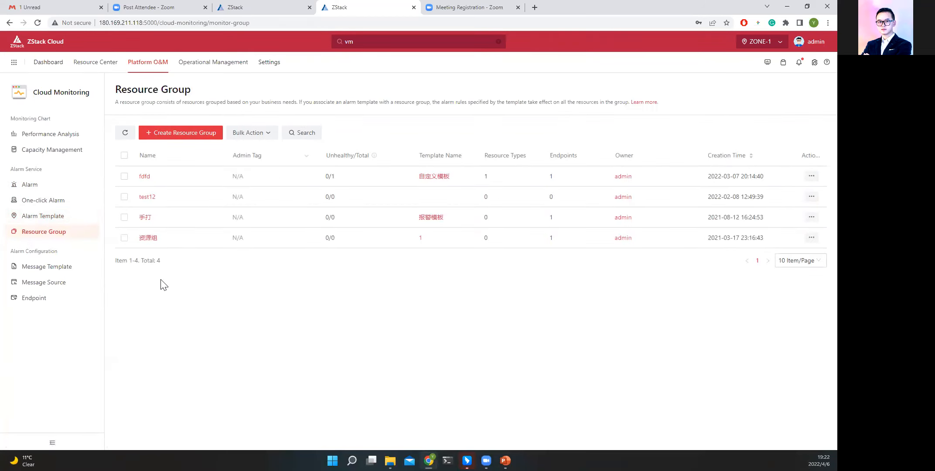
click(65, 268)
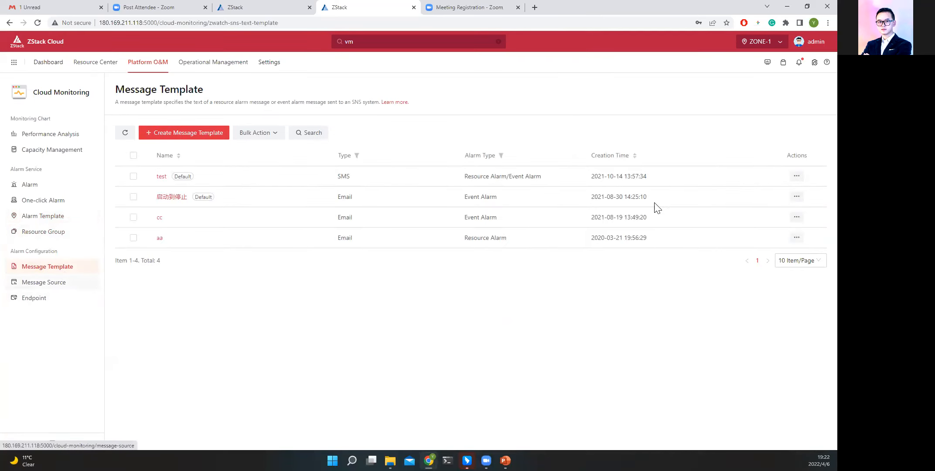
Check the SMS and Microsoft Teams types for creating an alarm endpoint, leaving the form without creating one.
click(49, 301)
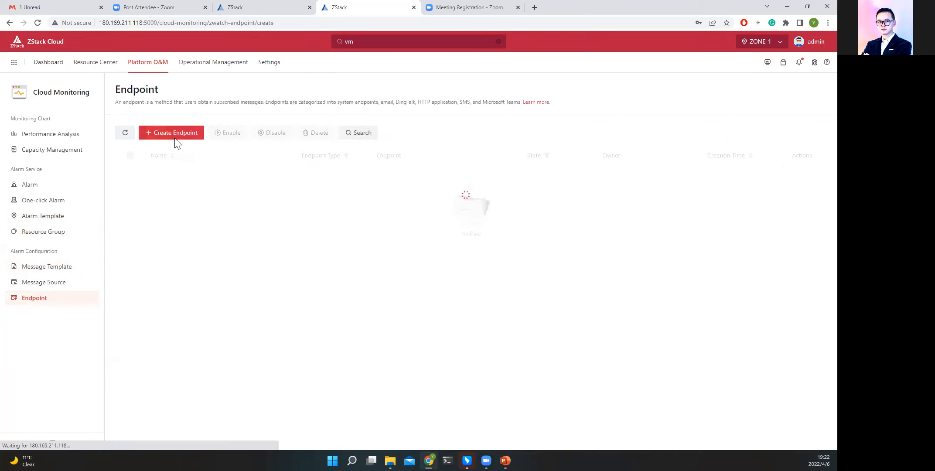
click(178, 136)
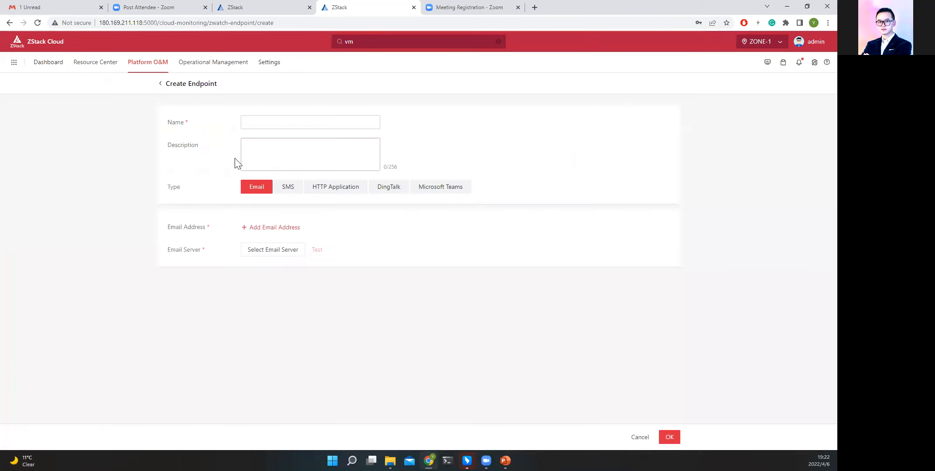
click(287, 186)
click(446, 186)
click(641, 436)
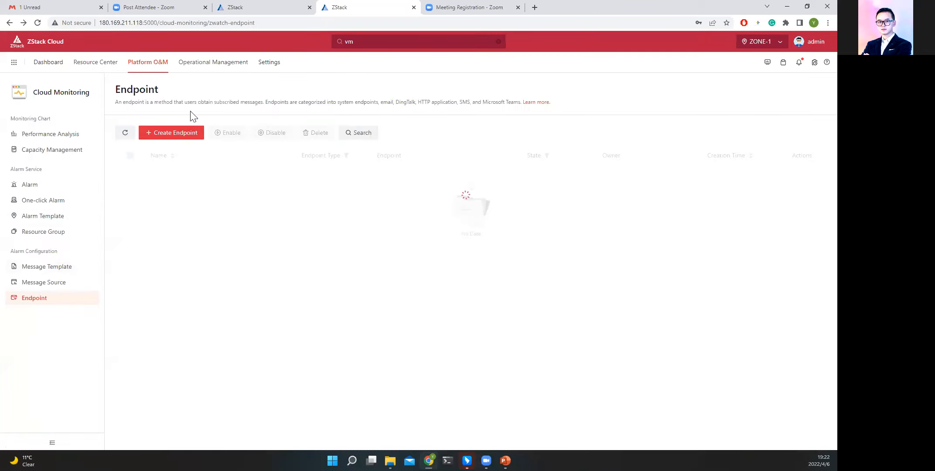
Open Enterprise Management and examine the departments under Organization, expanding one to view its sub-department and immediate members.
mouse_move(203, 72)
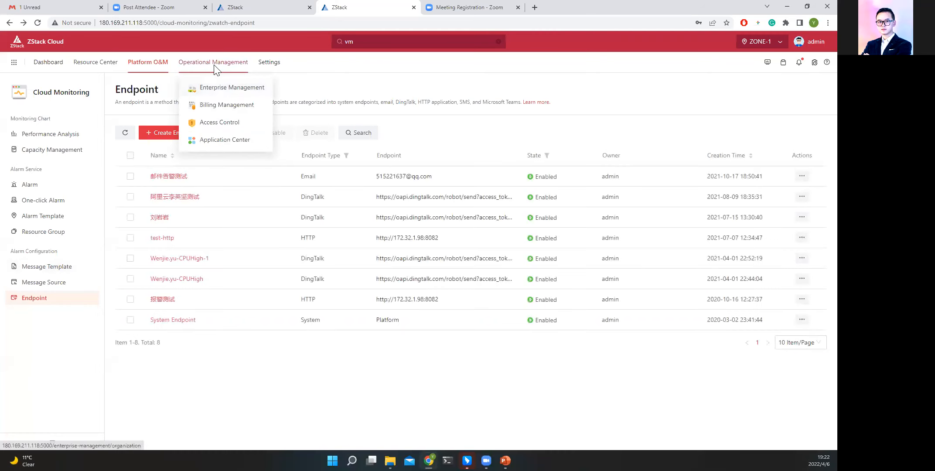
click(216, 87)
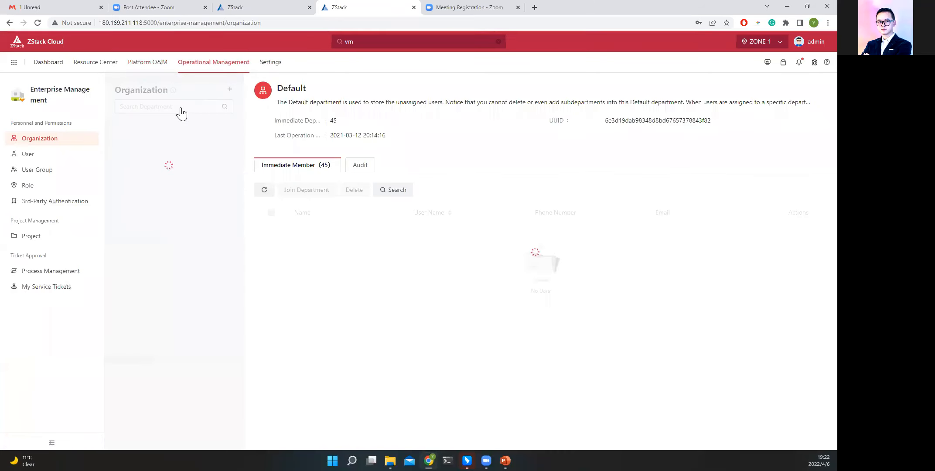
triple_click(41, 94)
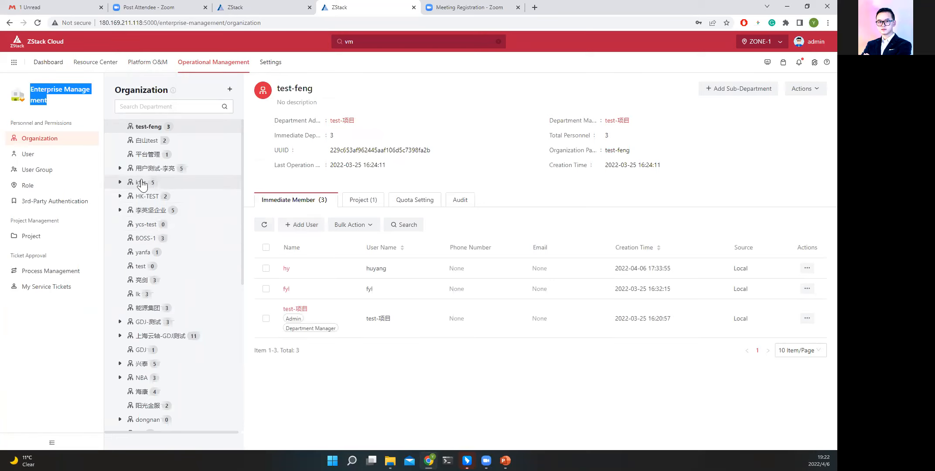
click(147, 140)
click(120, 168)
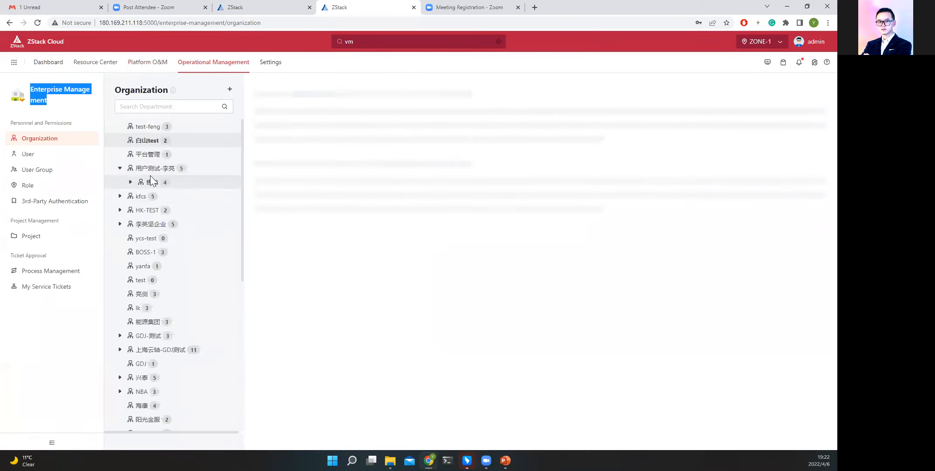
click(150, 184)
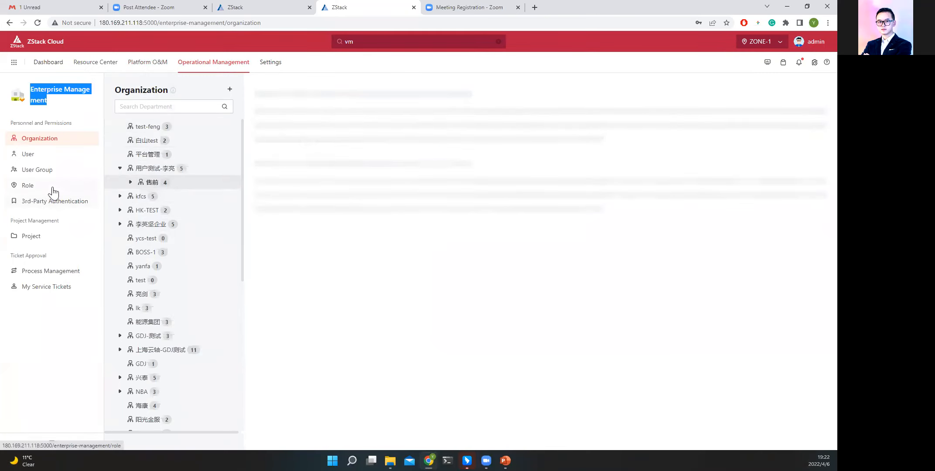
click(157, 173)
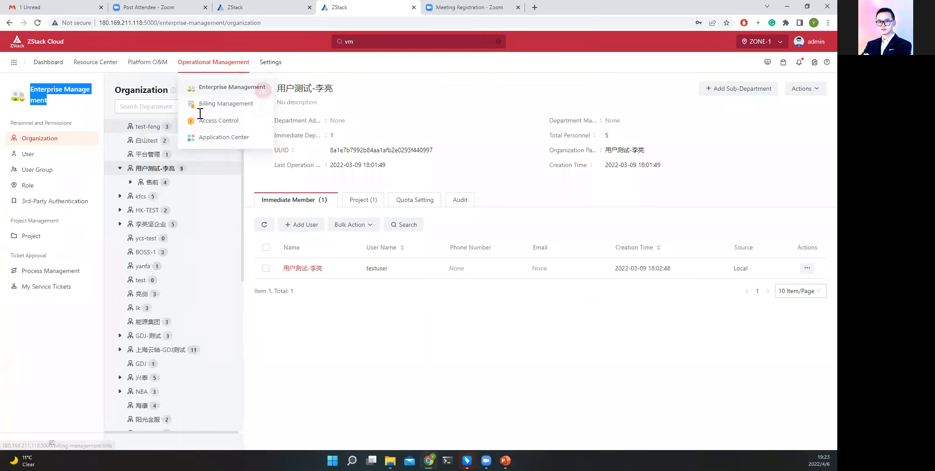
Examine the project and department bills in Billing Management.
click(209, 71)
mouse_move(212, 75)
click(218, 103)
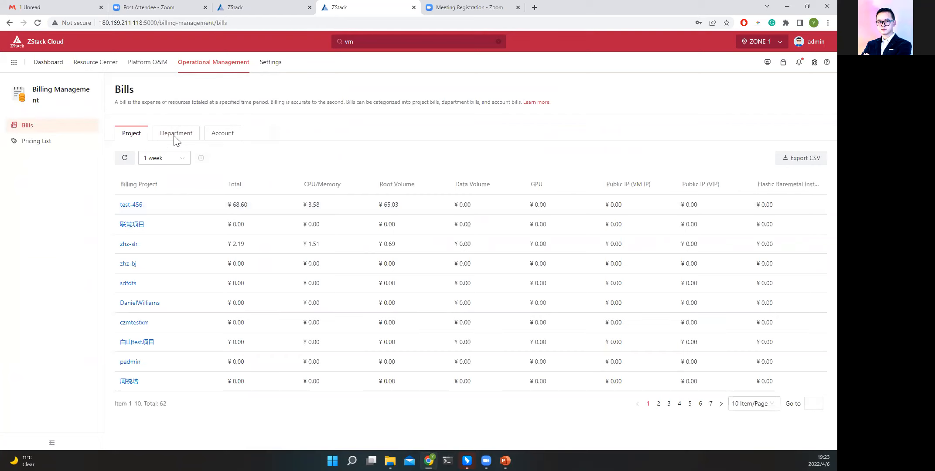
click(175, 140)
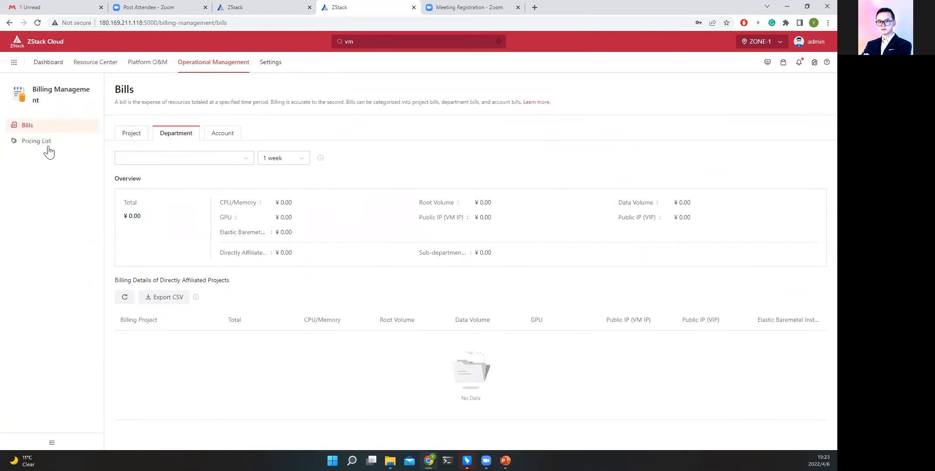
Check the unit price categories for creating a pricing list, from CPU/Memory to Elastic Baremetal Instance, leaving the form without creating one.
click(48, 147)
click(183, 135)
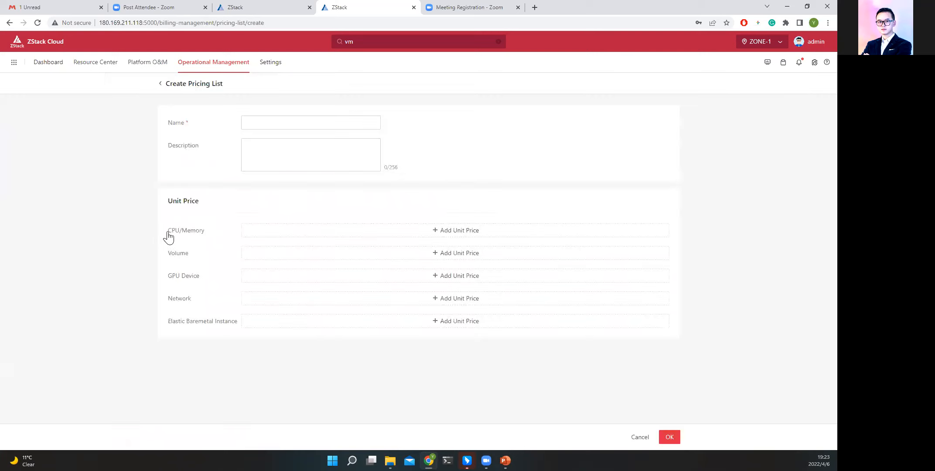
drag(168, 231, 201, 278)
drag(165, 323, 240, 325)
click(649, 437)
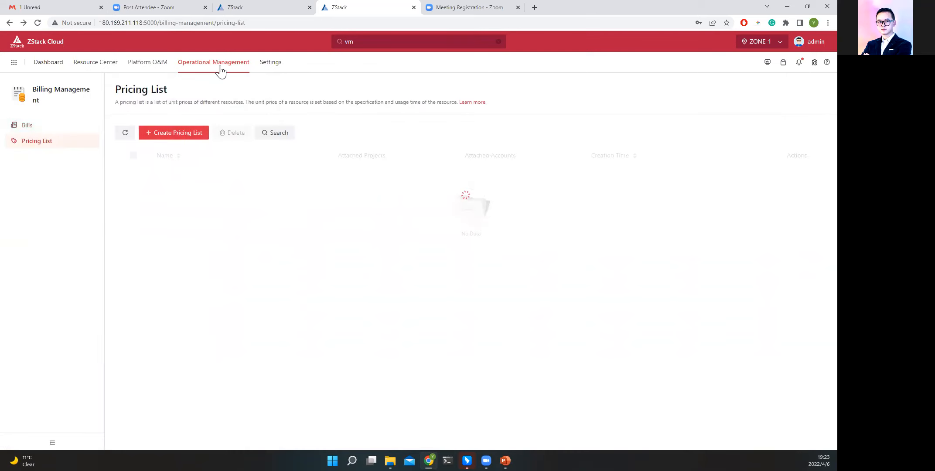
Browse the Console Proxy, IP Allowlist/Blocklist and AccessKey Management pages of Access Control.
mouse_move(218, 66)
click(228, 130)
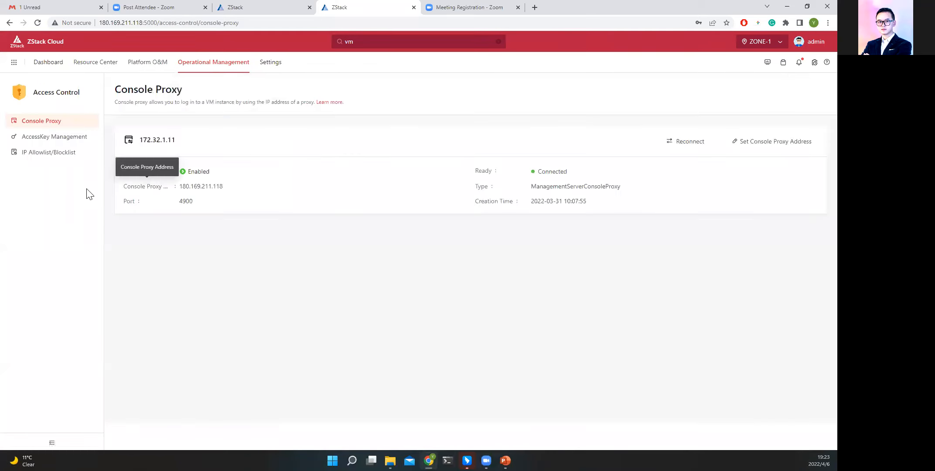
click(60, 138)
click(61, 153)
click(56, 139)
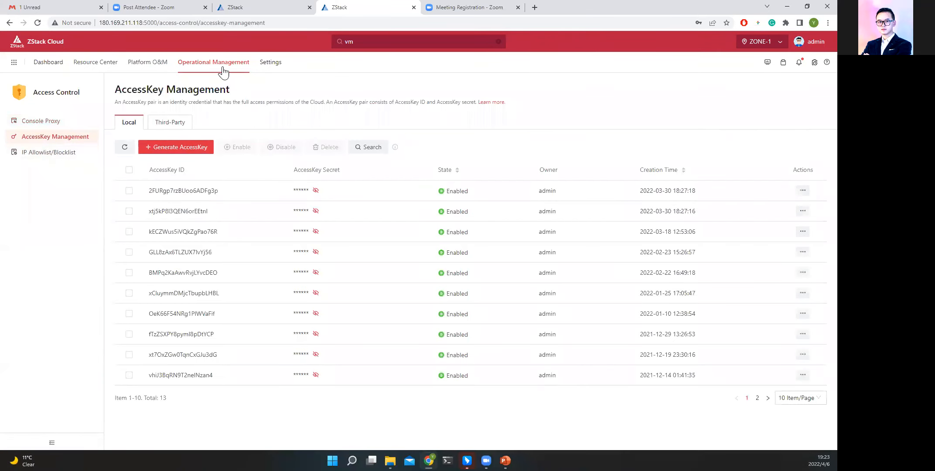
Open the Application Center and look through the third-party applications added to the cloud.
mouse_move(223, 69)
click(241, 140)
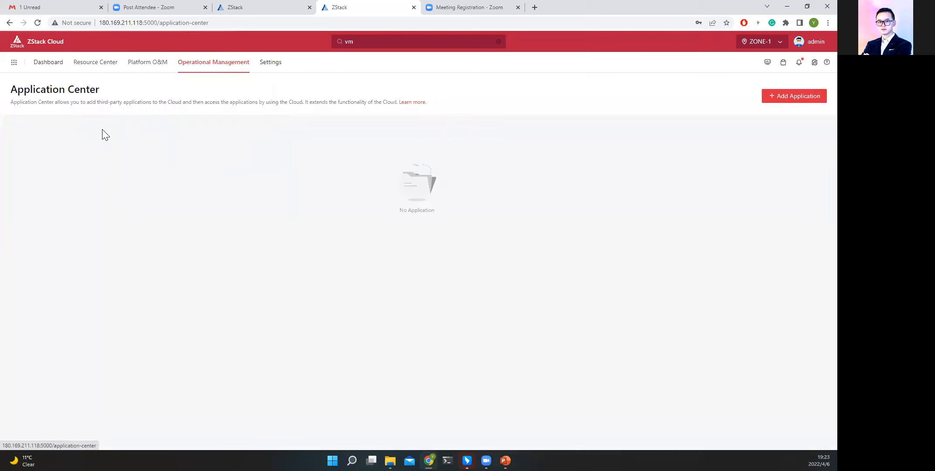
drag(16, 91, 115, 94)
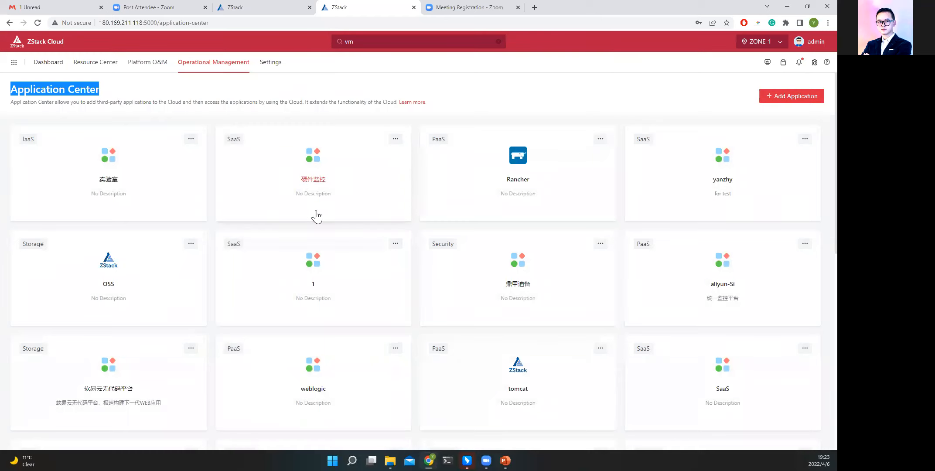
scroll(324, 201, down, 4)
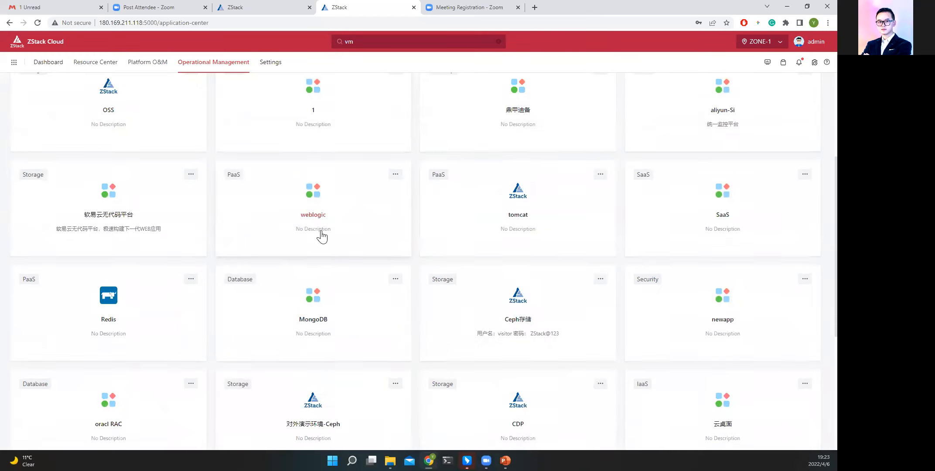
scroll(320, 231, up, 4)
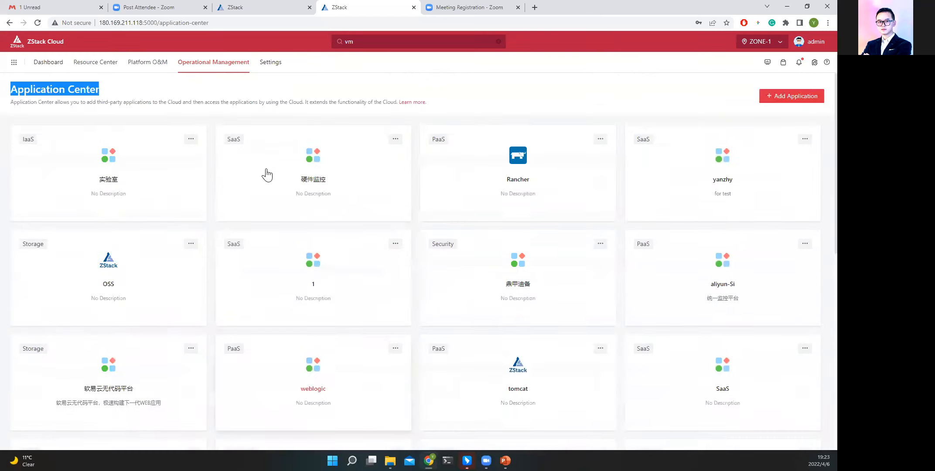
Open Settings and examine Sub-Account Management and the browser and login interface title settings in Theme and Appearance.
click(274, 65)
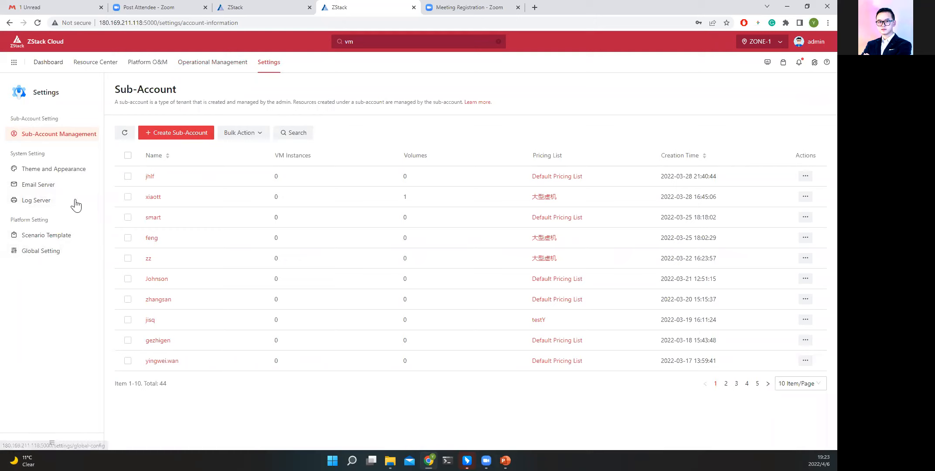
click(64, 175)
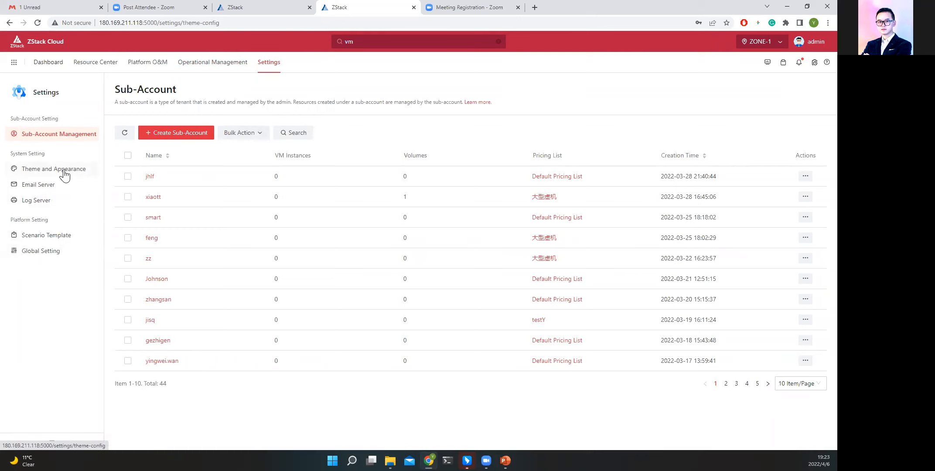
click(56, 136)
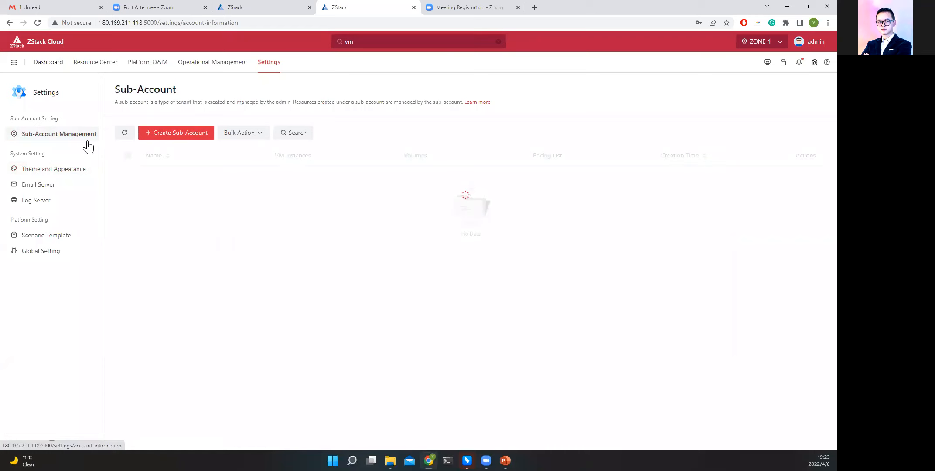
click(65, 174)
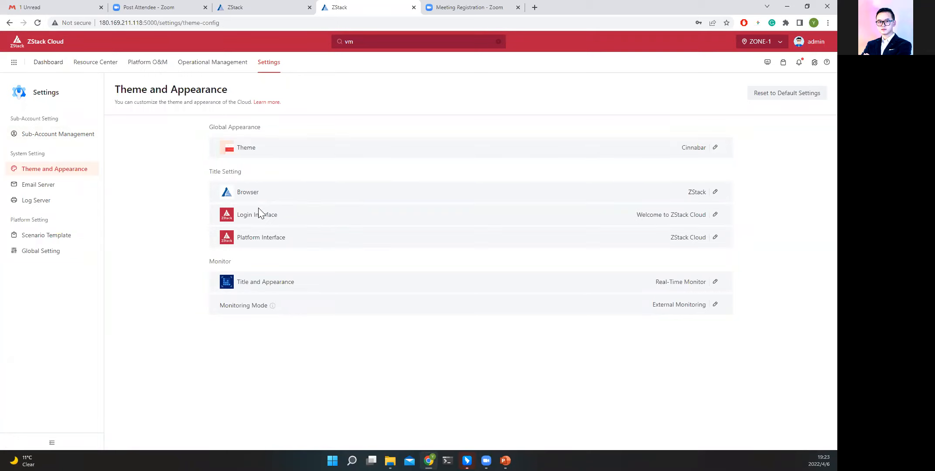
drag(285, 196, 235, 195)
drag(289, 209, 239, 215)
Browse the Email Server, Log Server, Global Setting and Scenario Template pages of Settings.
click(39, 185)
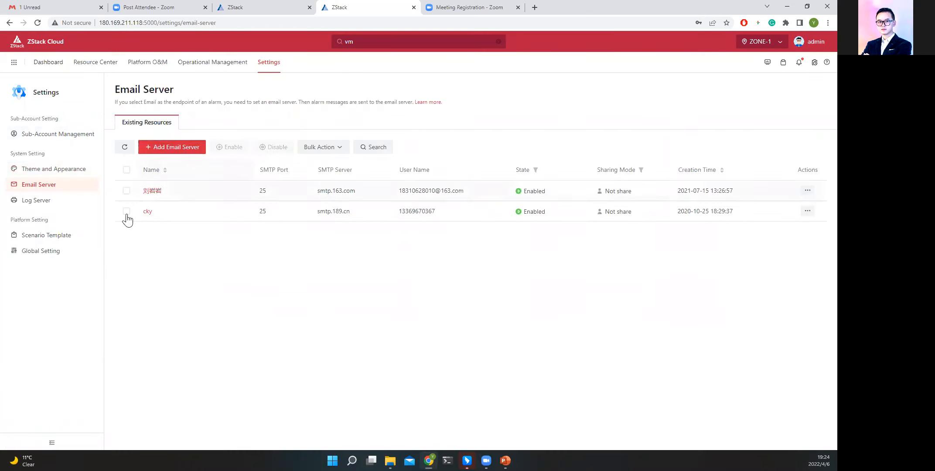
click(44, 204)
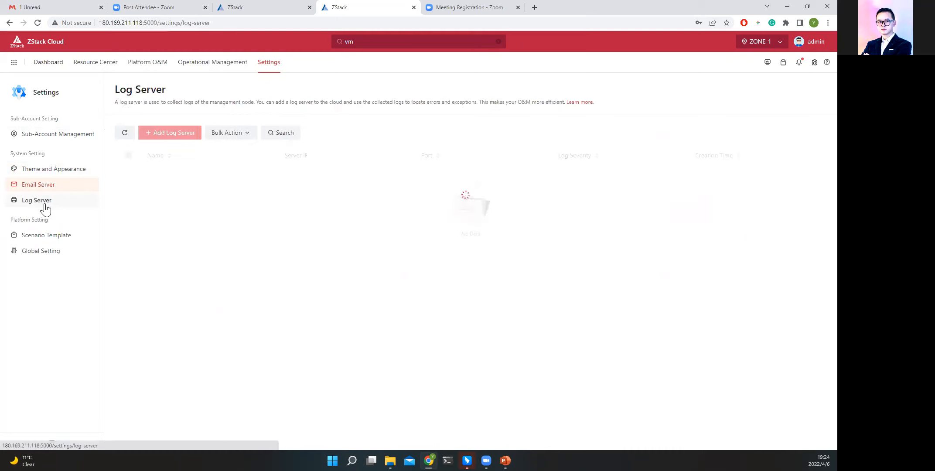
click(61, 253)
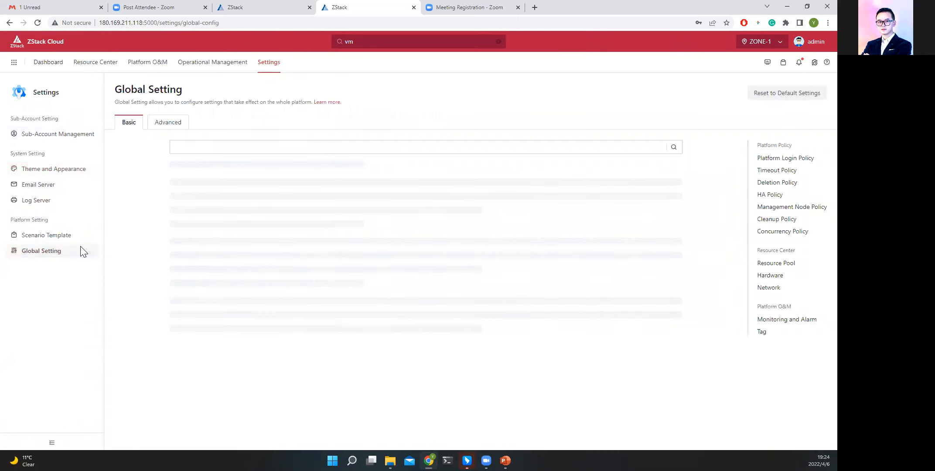
click(246, 151)
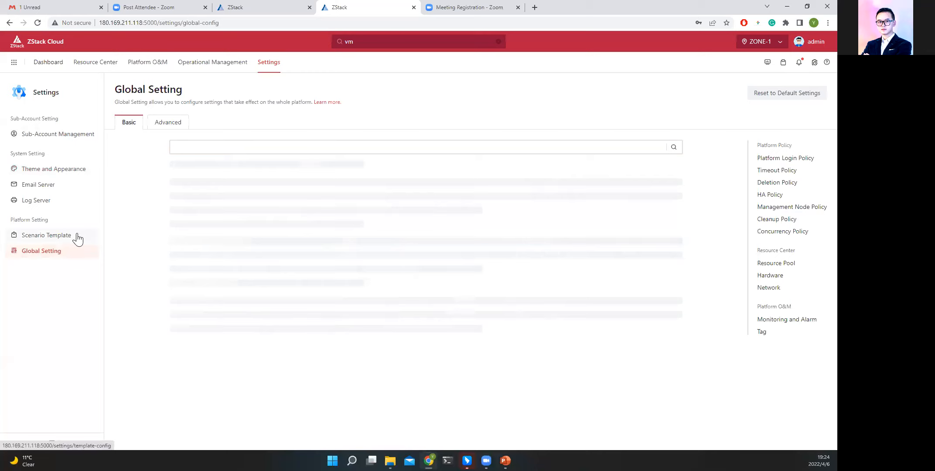
click(59, 243)
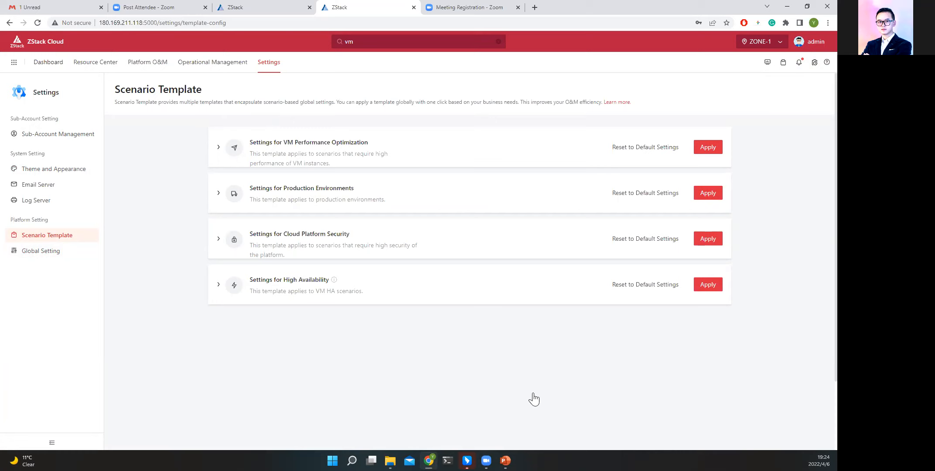
Switch to PowerPoint, start the slide show from the current slide and advance past the ZStack feature slides to the VMware v2v operation section.
key(alt+Tab)
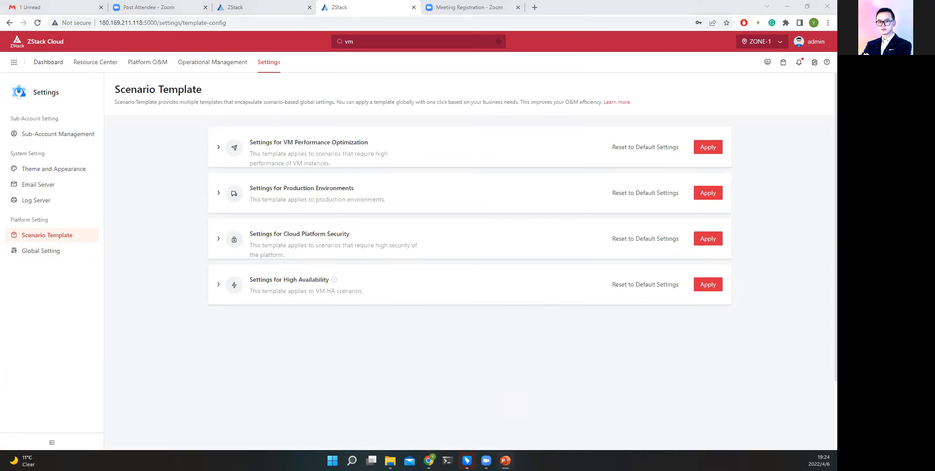
key(shift+F5)
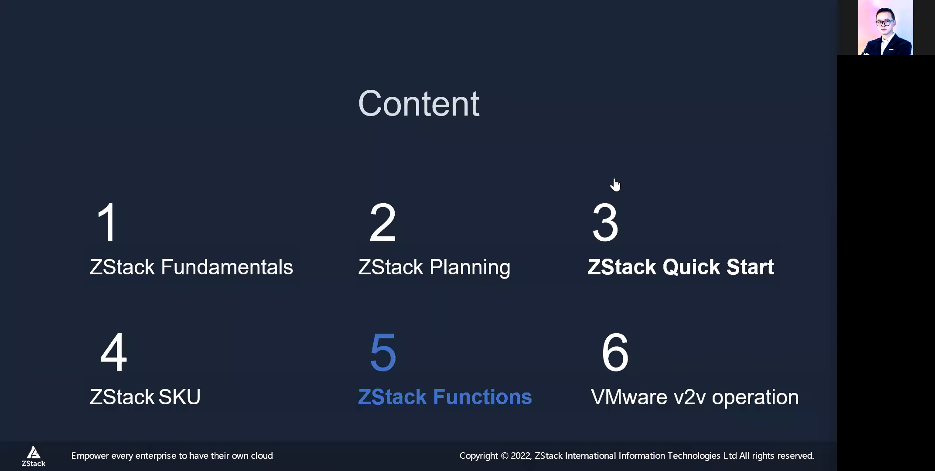
click(614, 201)
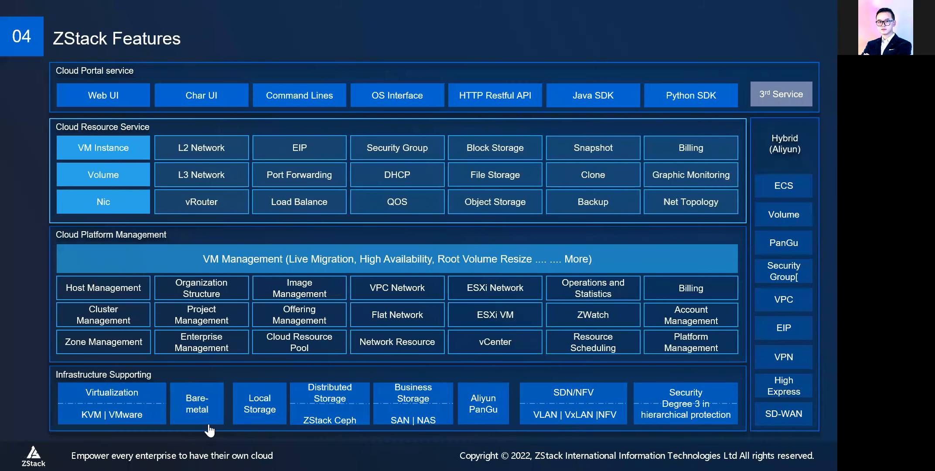
click(288, 293)
click(288, 294)
click(288, 296)
click(288, 296)
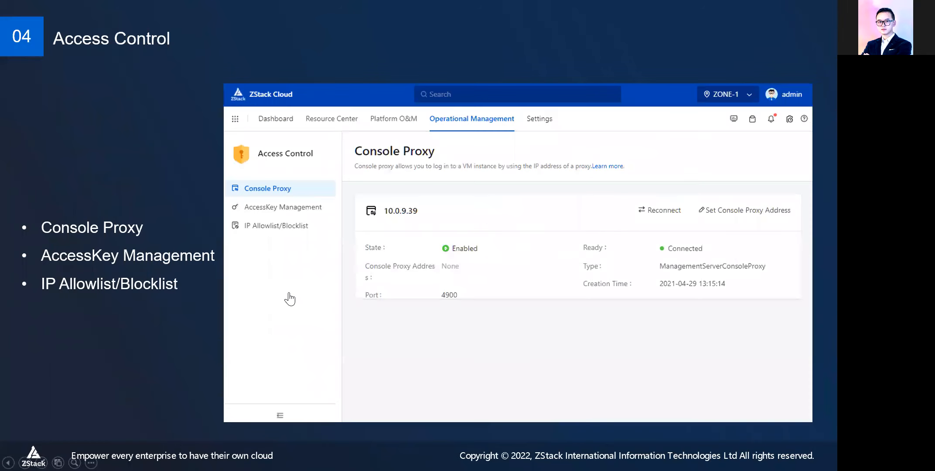
click(288, 298)
click(289, 299)
click(290, 300)
click(289, 301)
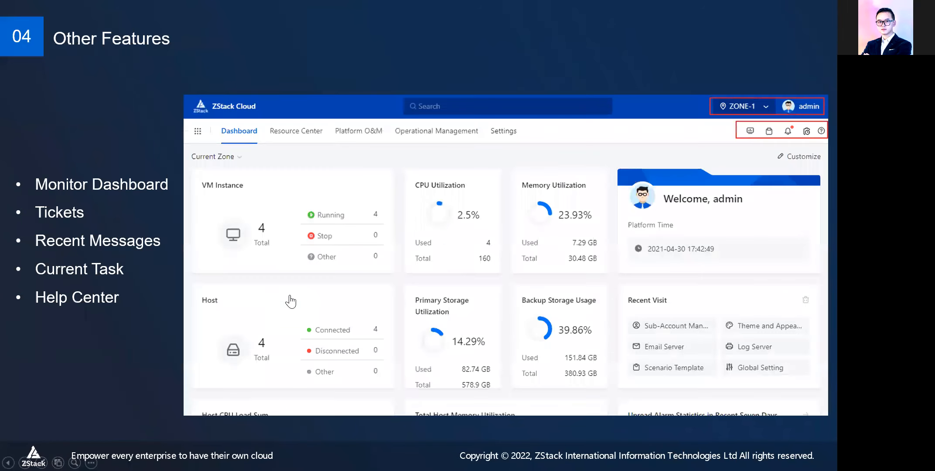
click(290, 300)
click(291, 299)
click(291, 299)
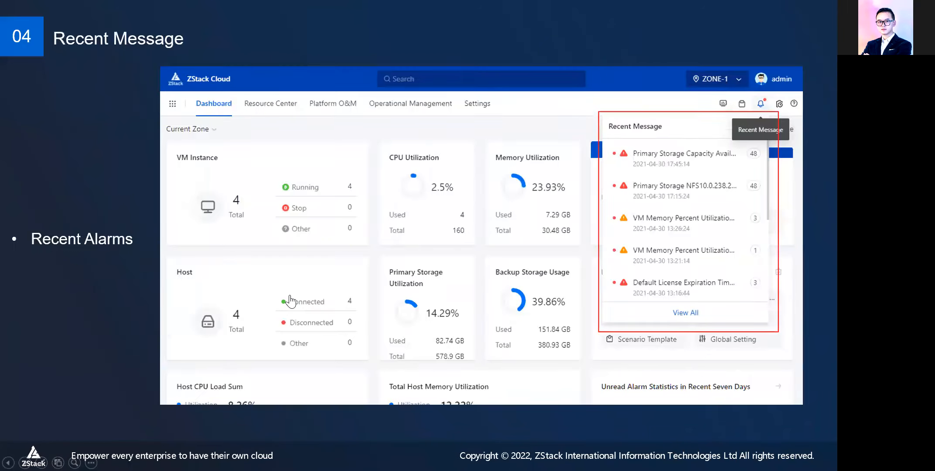
click(292, 299)
click(291, 299)
key(Right)
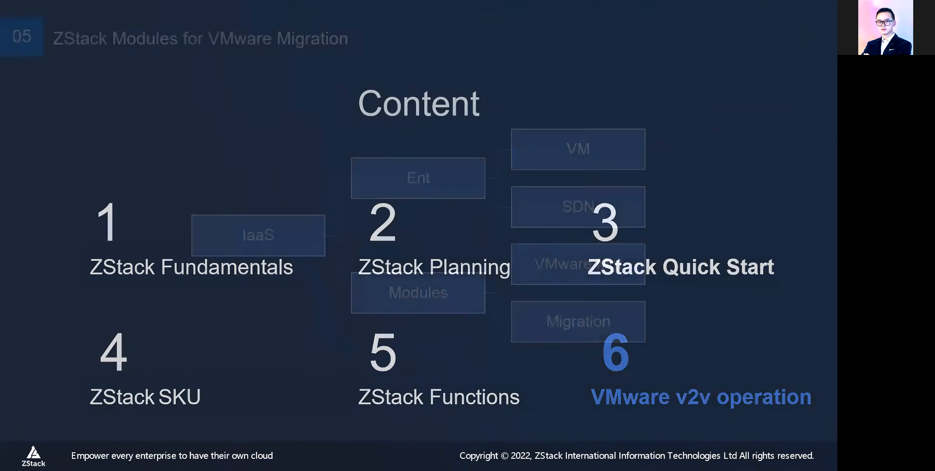
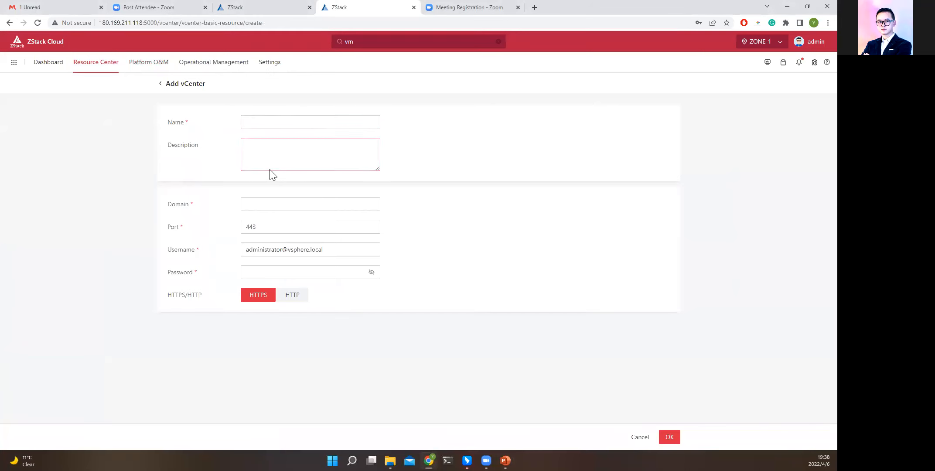
Examine the domain, username and password fields of the Add vCenter form and leave it without adding a vCenter.
drag(169, 204, 195, 205)
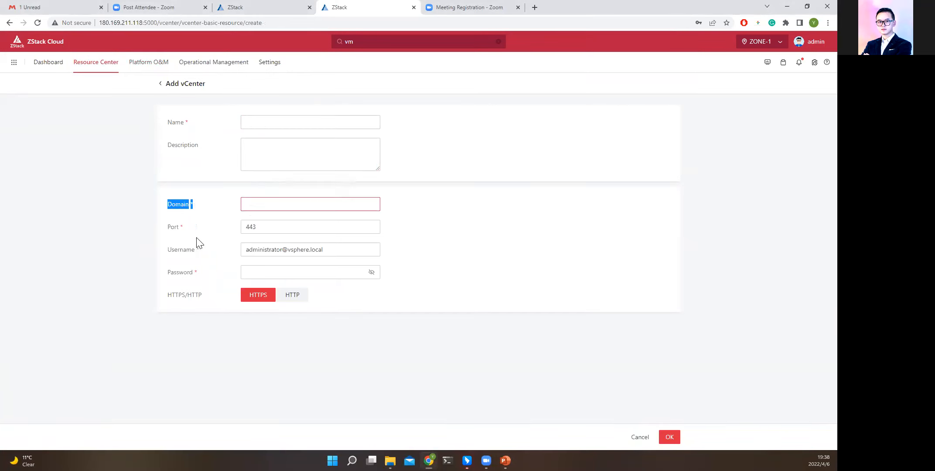
drag(172, 249, 199, 273)
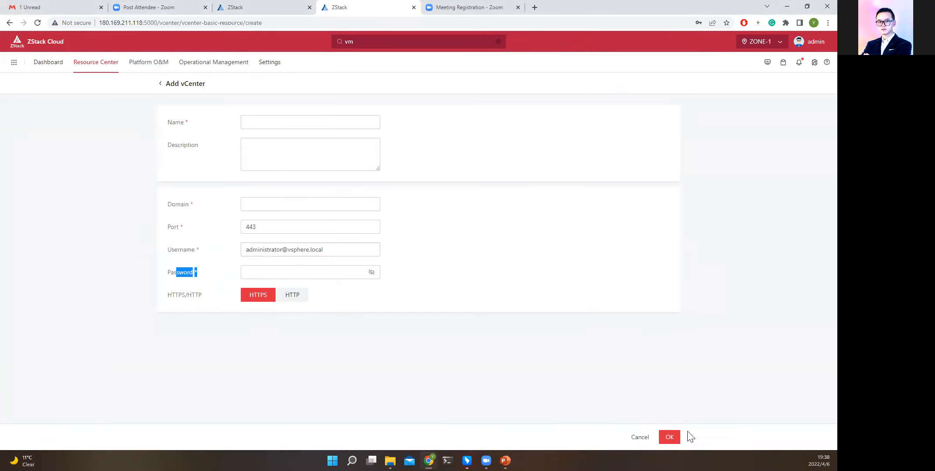
click(637, 437)
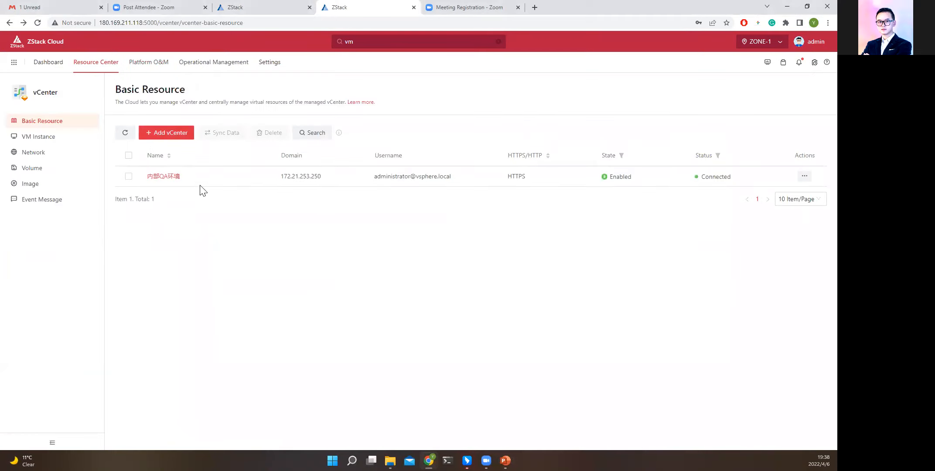
Synchronize the data of the managed vCenter 内部QA环境.
click(128, 176)
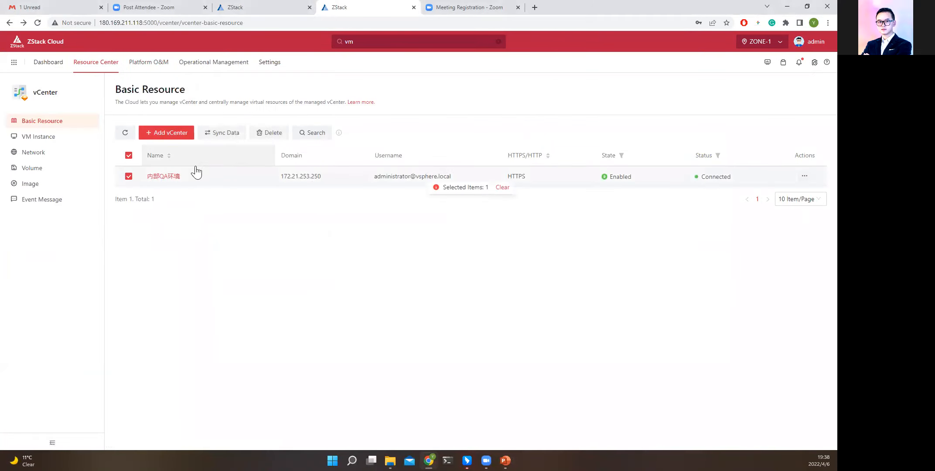
click(229, 135)
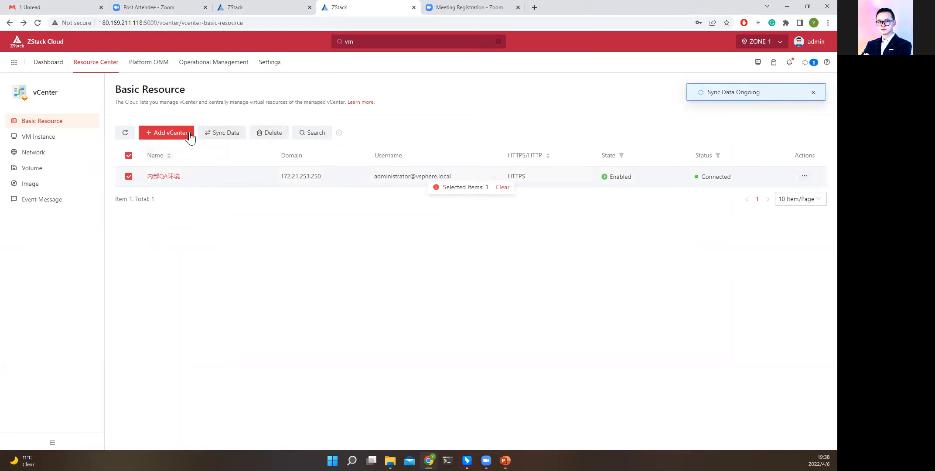
mouse_move(135, 64)
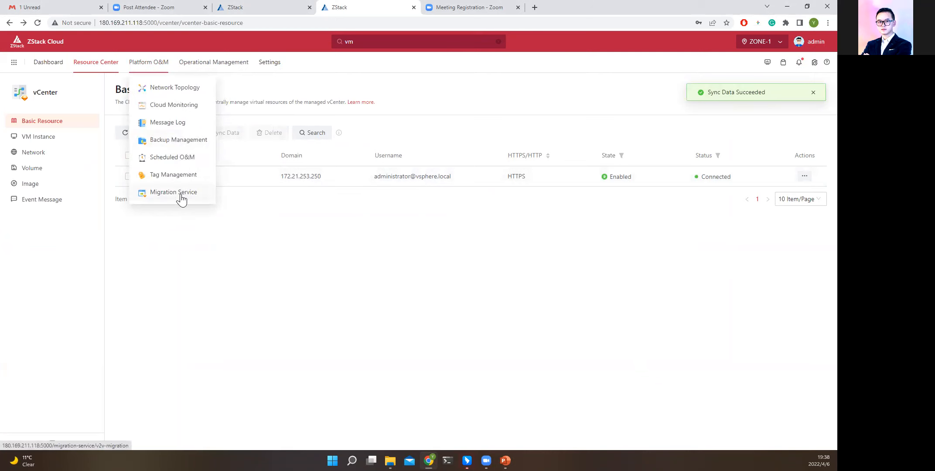
Browse the vCenter's VM Instance, Network, Volume, Image and Event Message pages.
click(48, 137)
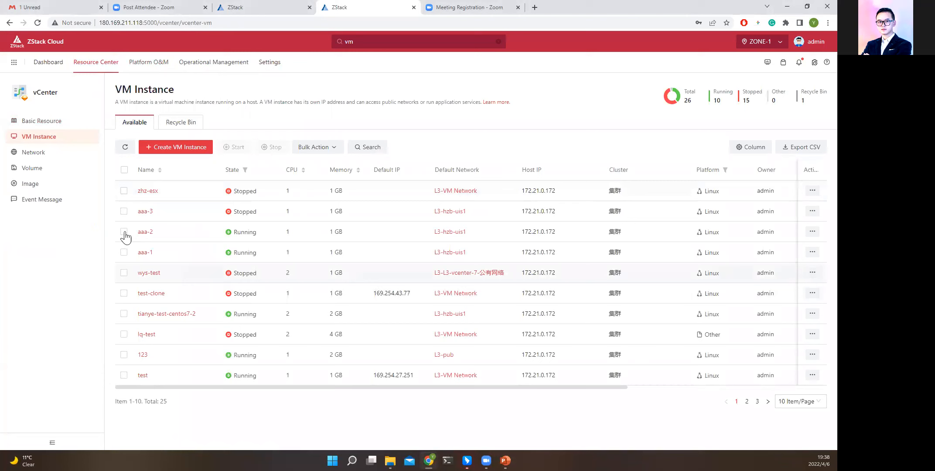
drag(135, 187, 274, 384)
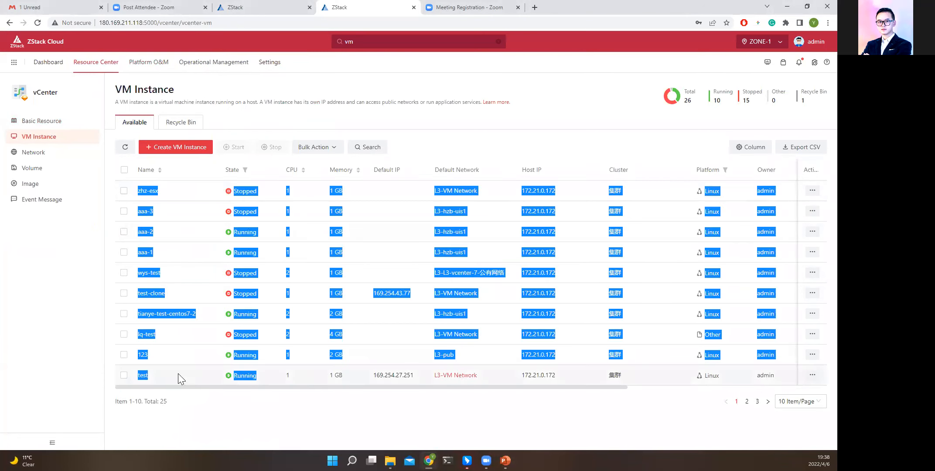
click(34, 155)
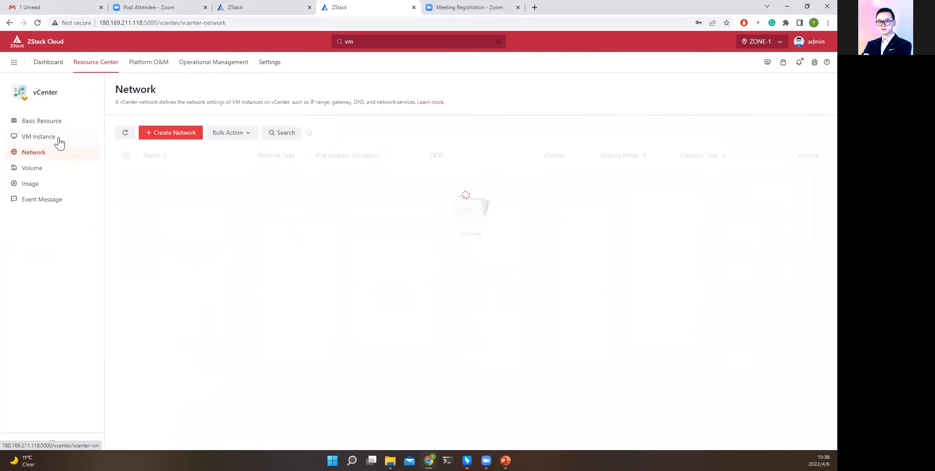
click(50, 170)
click(47, 188)
click(59, 202)
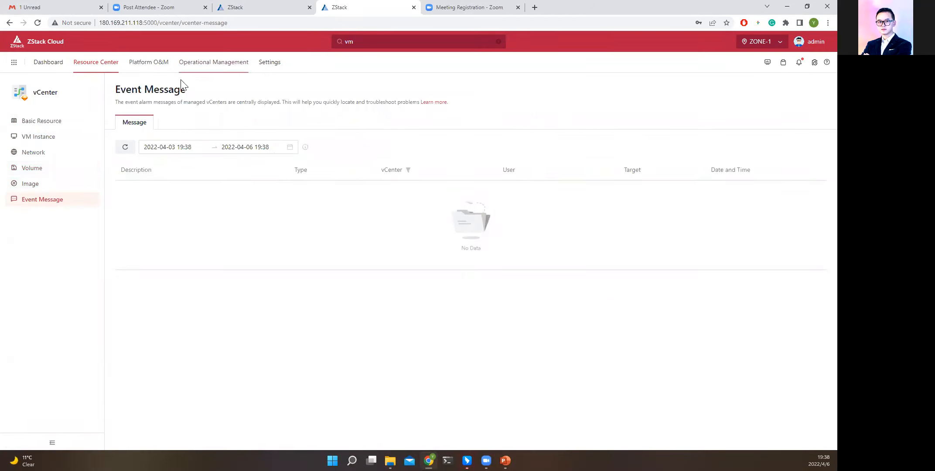
Open V2V Conversion Host in Migration Service and examine the form for adding a host, including host selection, without adding one.
mouse_move(157, 65)
click(174, 194)
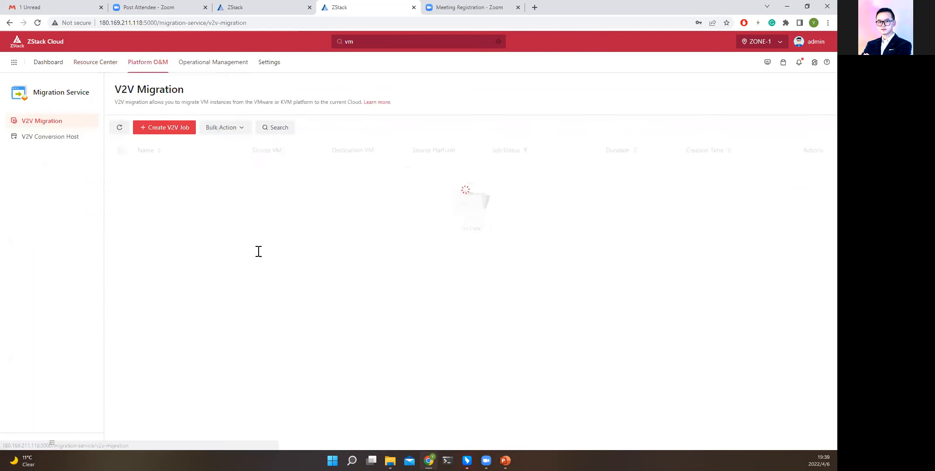
click(49, 138)
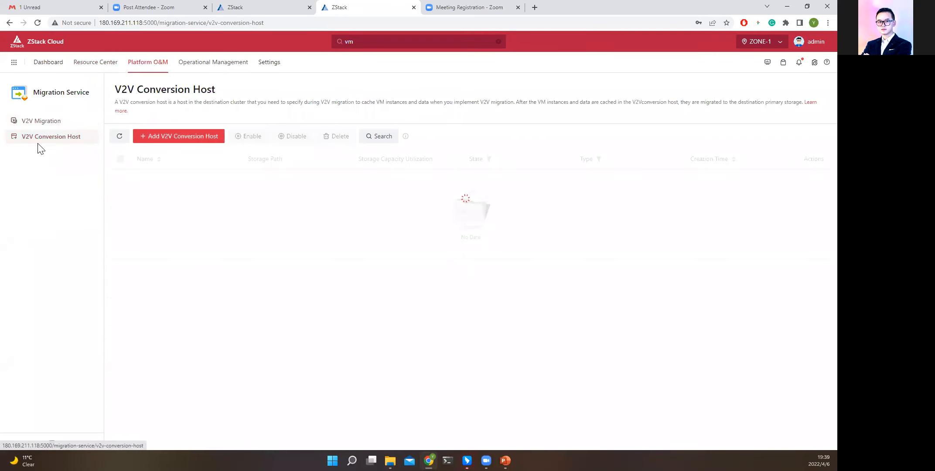
click(180, 140)
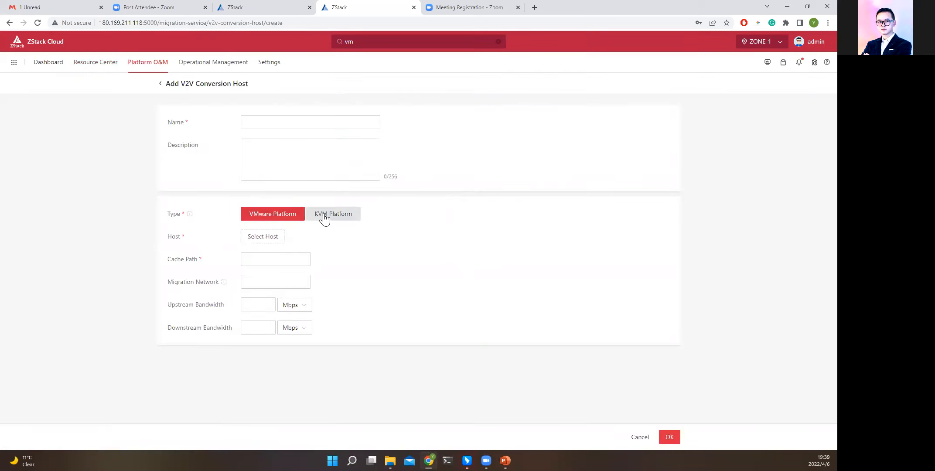
click(263, 240)
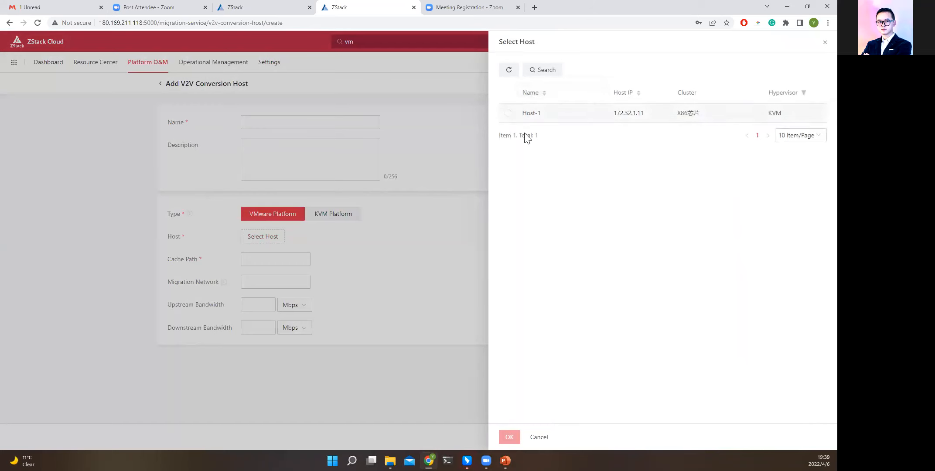
click(539, 437)
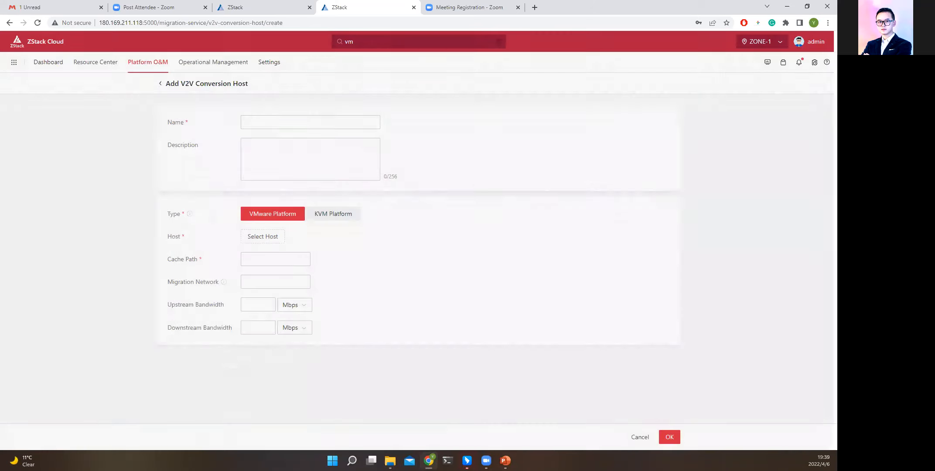
click(638, 436)
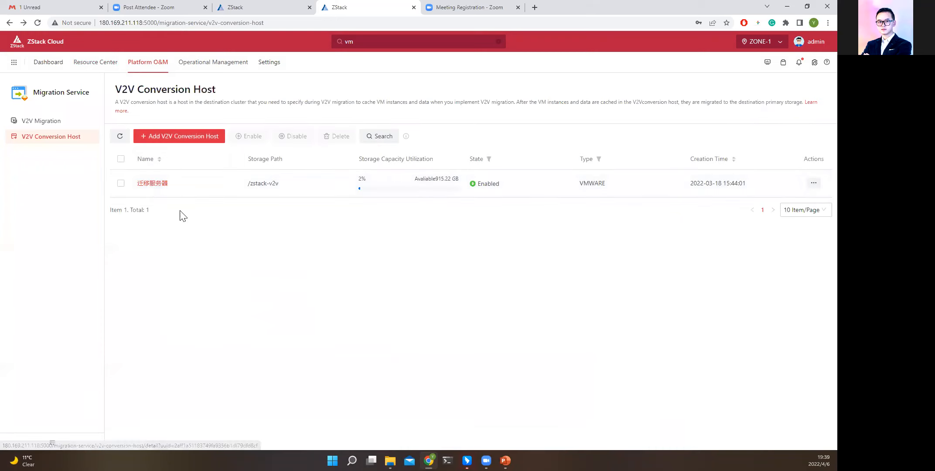
Start a V2V migration job named test for the VMware platform and choose 迁移服务器 as its conversion host.
click(42, 121)
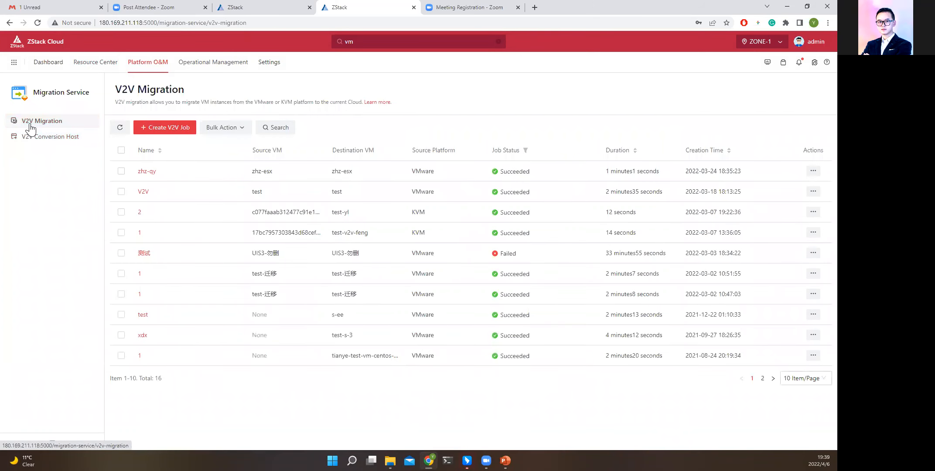
click(170, 128)
click(289, 125)
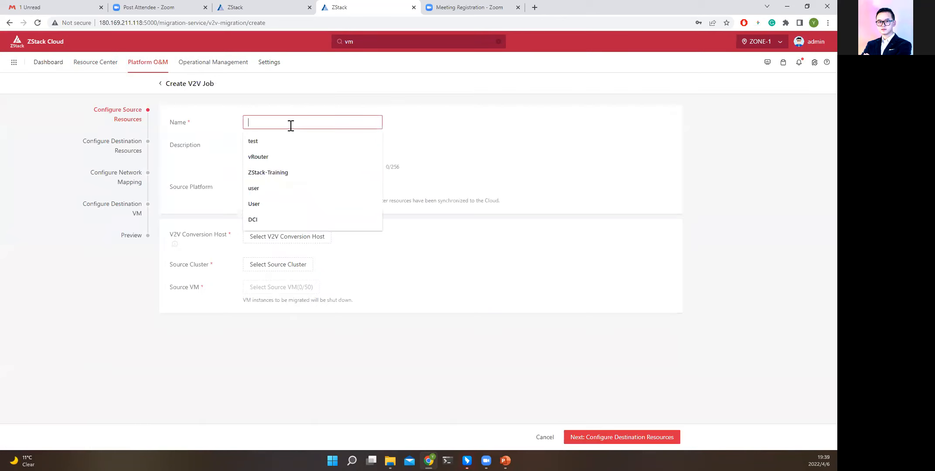
click(282, 140)
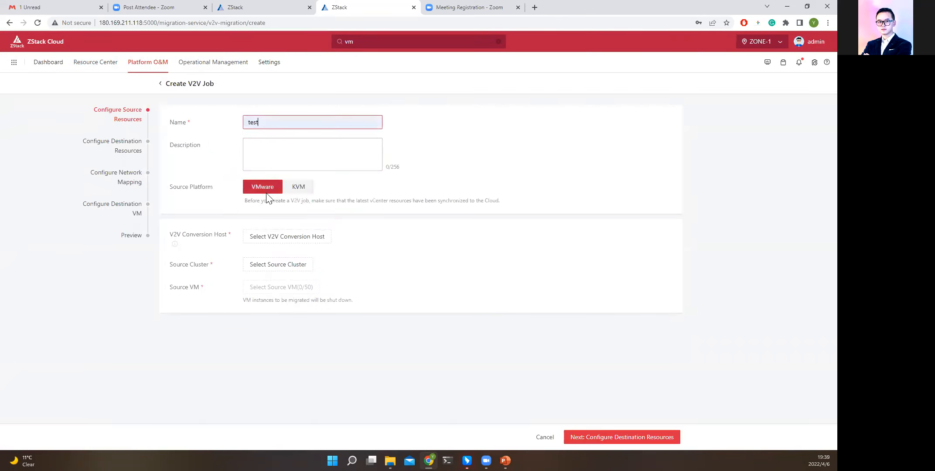
click(284, 239)
click(507, 118)
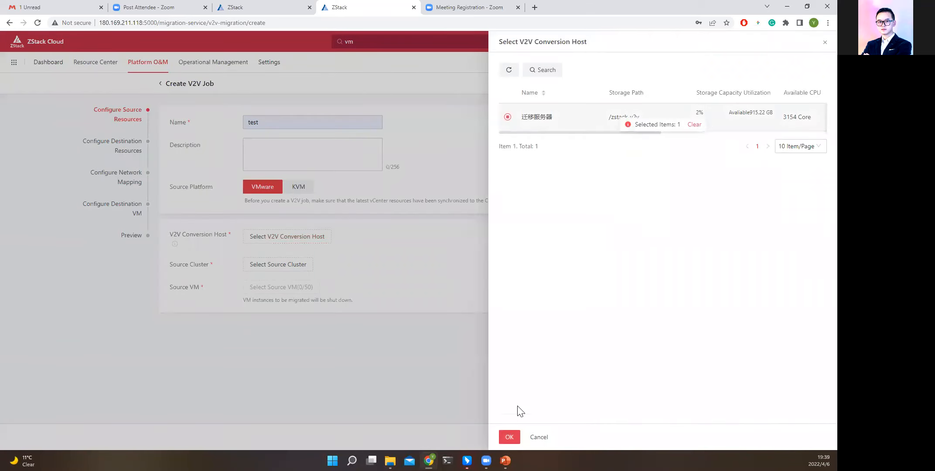
click(509, 437)
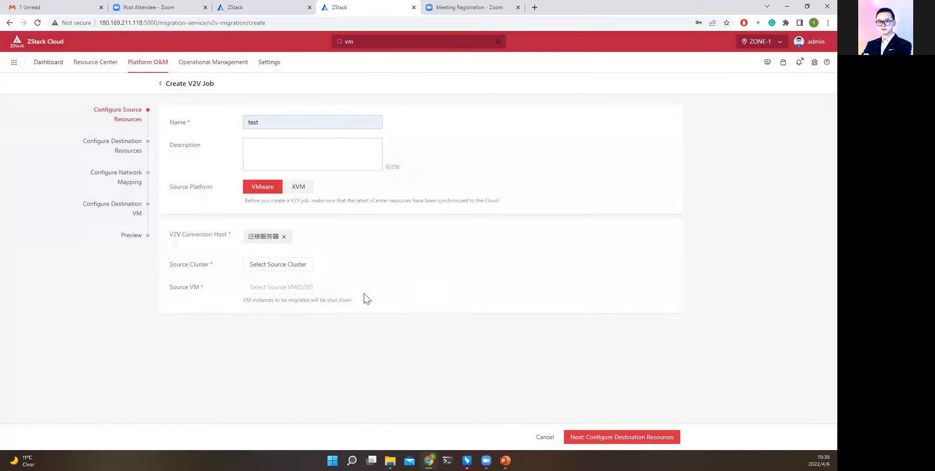
Set the source cluster to 集群 and the source VM to test, and proceed to the destination resources.
click(283, 267)
click(507, 116)
click(509, 437)
click(267, 288)
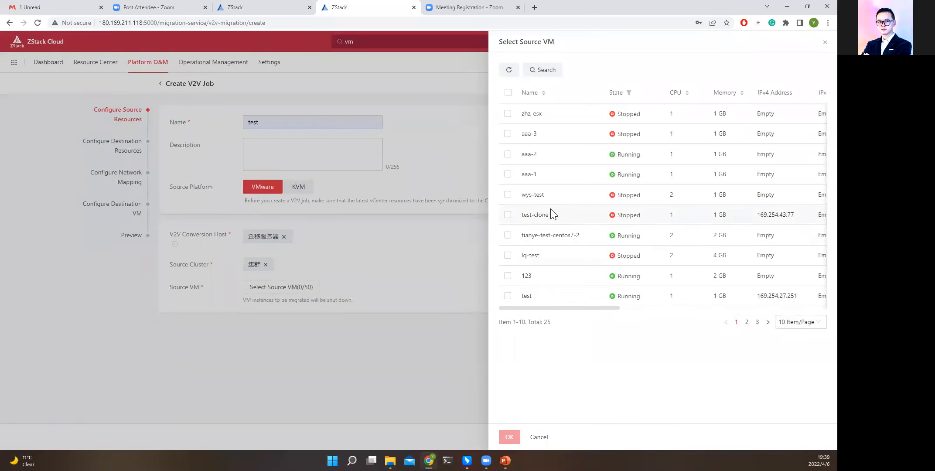
click(508, 295)
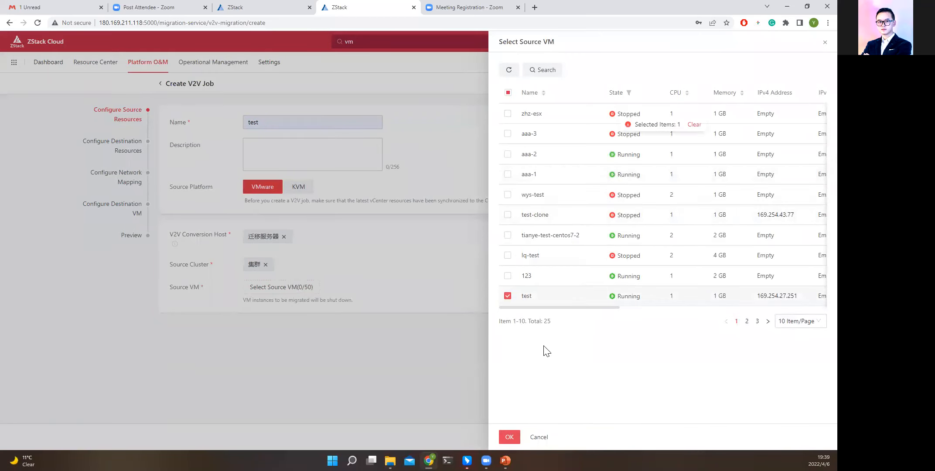
click(509, 437)
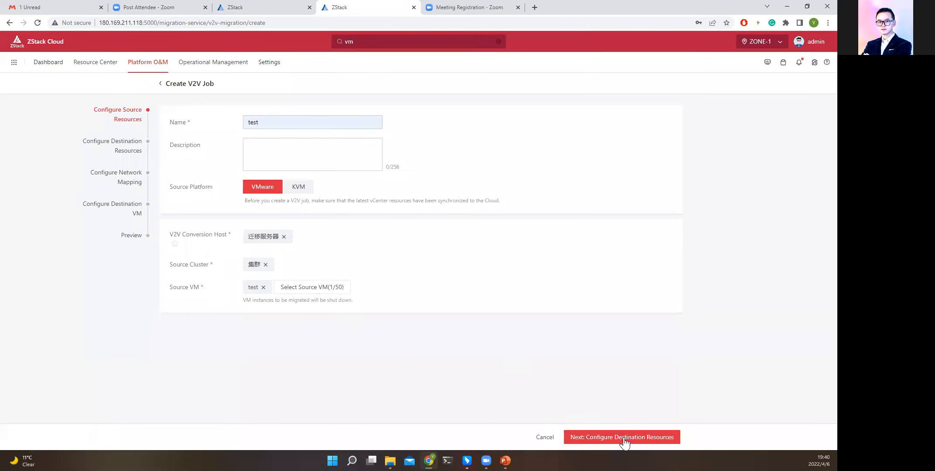
click(624, 437)
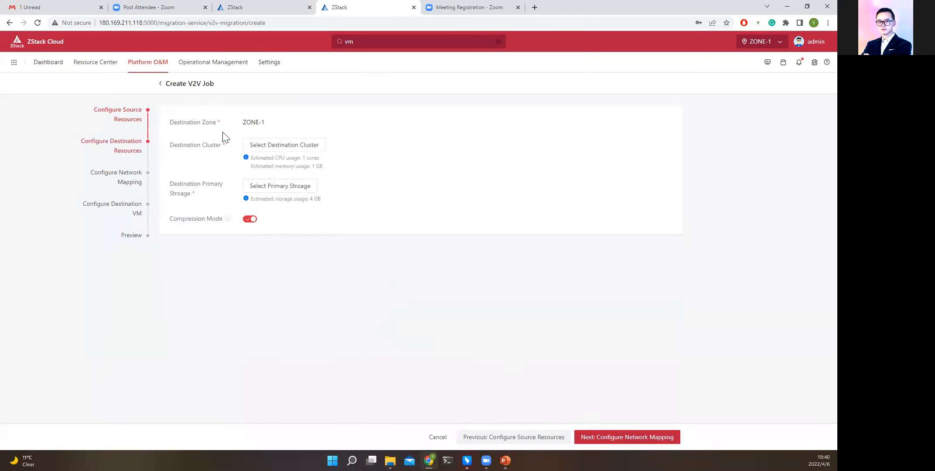
Set the destination cluster to X86芯片 and the destination primary storage to PS, and proceed to network mapping.
drag(241, 124, 279, 127)
click(378, 182)
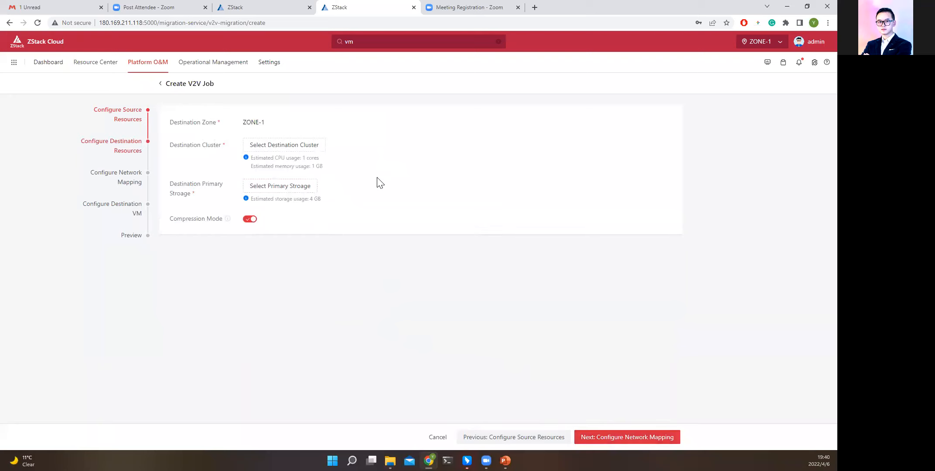
click(306, 146)
click(520, 120)
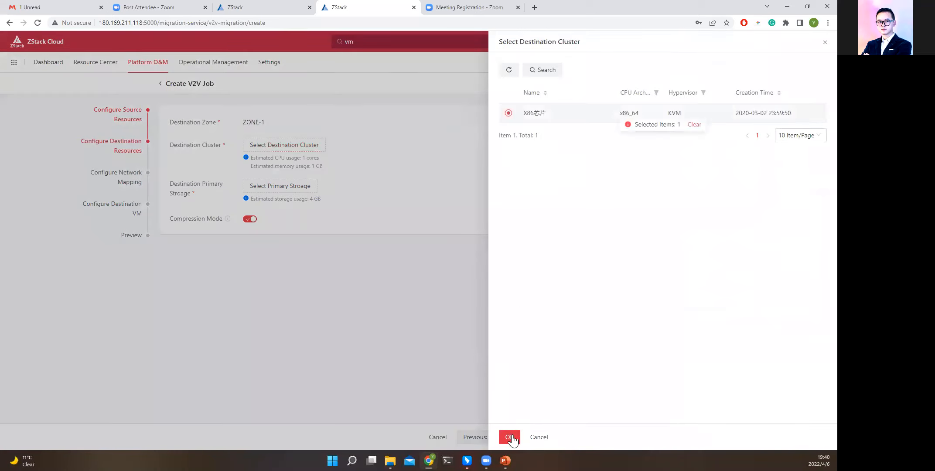
click(509, 437)
click(261, 186)
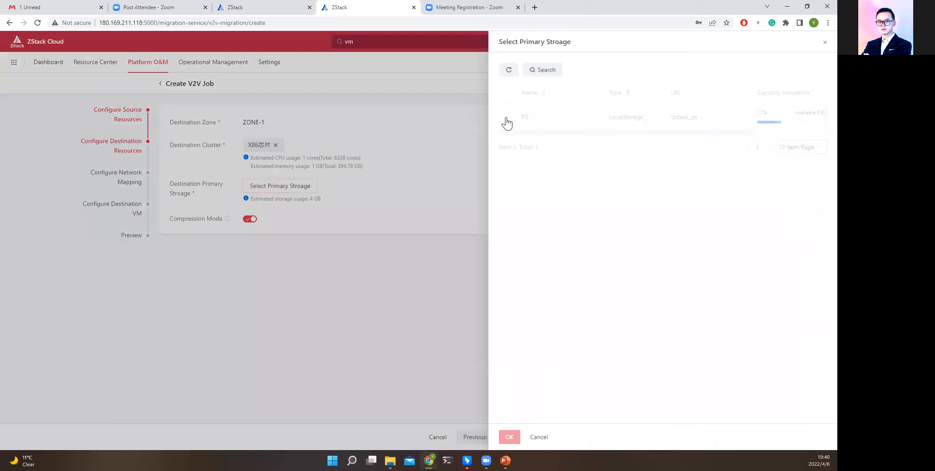
click(507, 117)
click(509, 436)
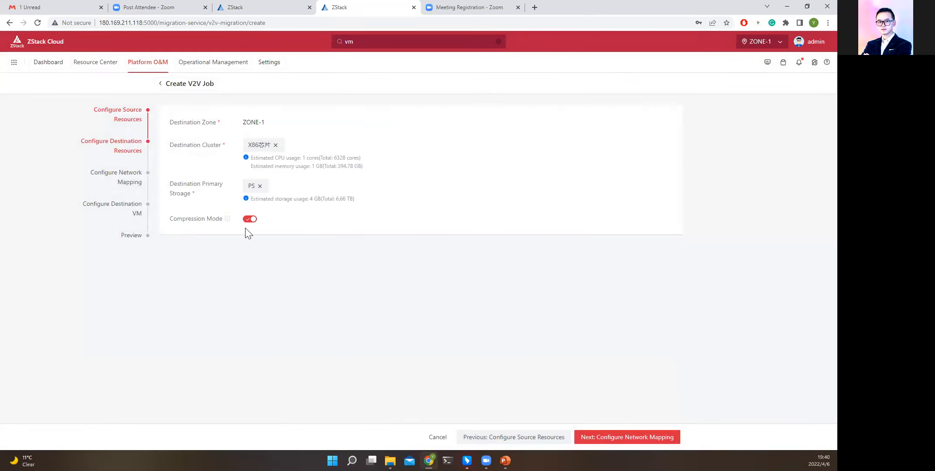
click(628, 436)
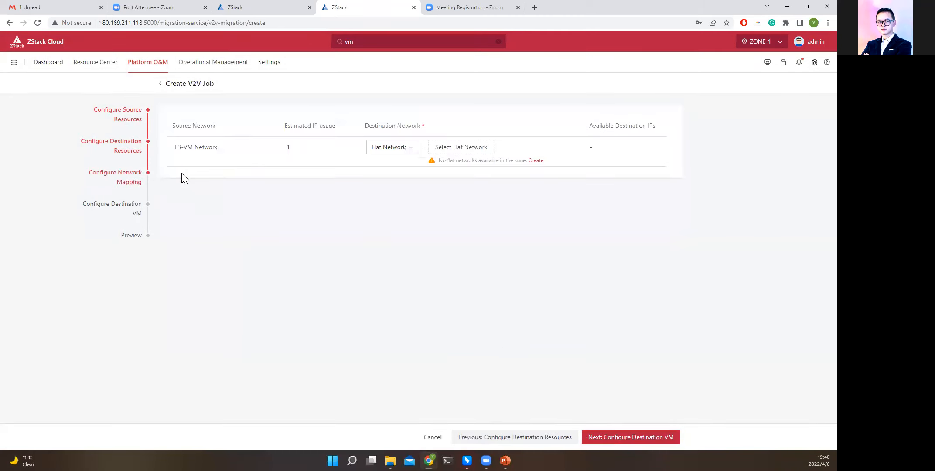
Map the source network L3-VM Network to the public network 公有网络（勿删） and proceed to the destination VM configuration.
click(438, 146)
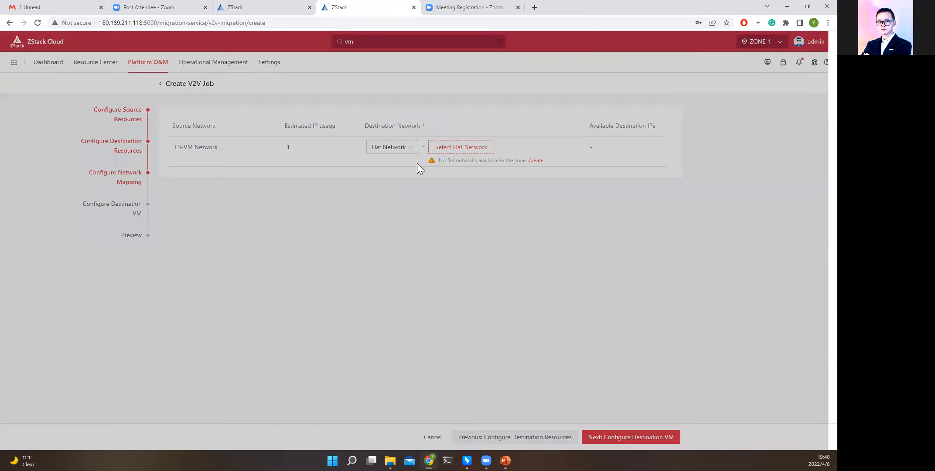
click(424, 142)
click(394, 149)
click(391, 114)
click(488, 150)
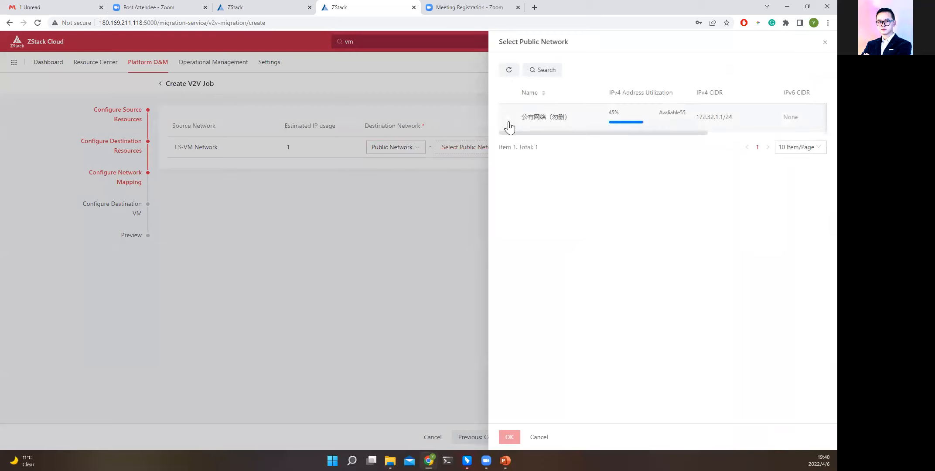
click(507, 117)
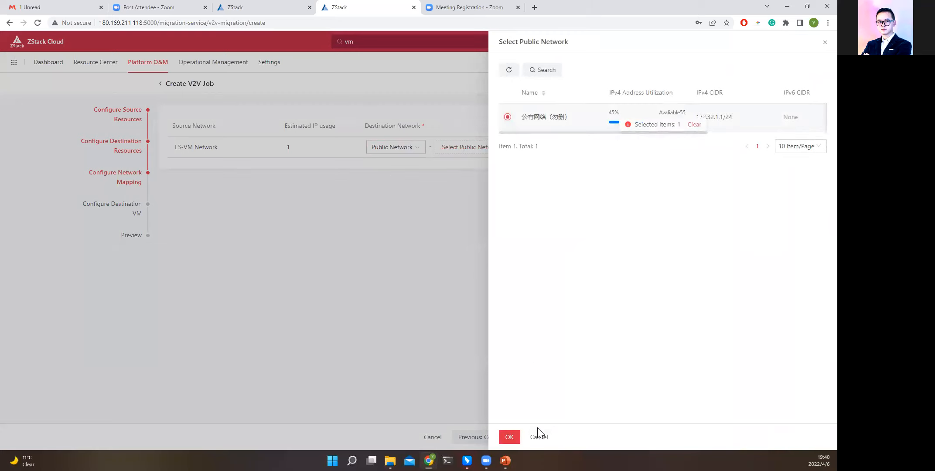
click(508, 437)
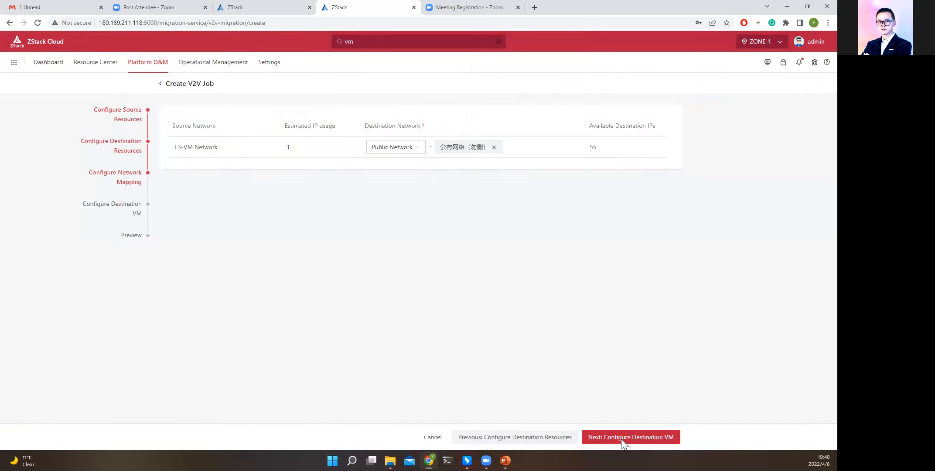
click(620, 437)
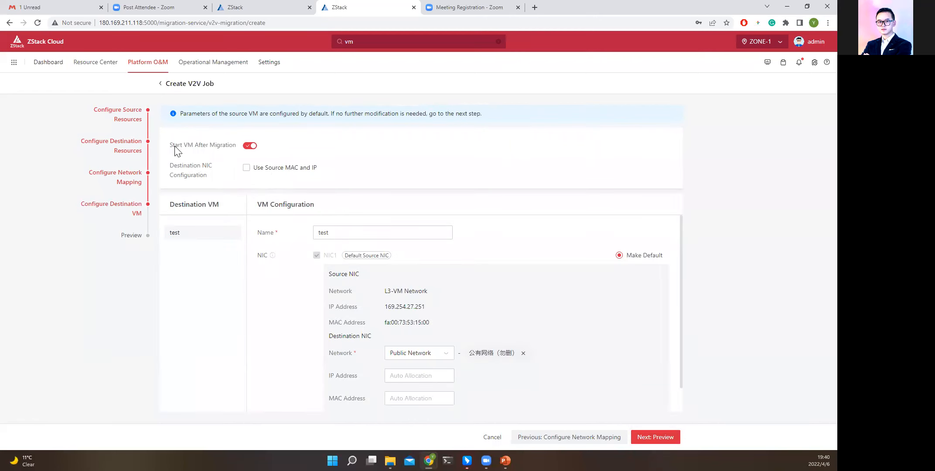
Set the destination NIC to use the source MAC and IP, leaving the VM to start after migration.
drag(175, 148, 200, 149)
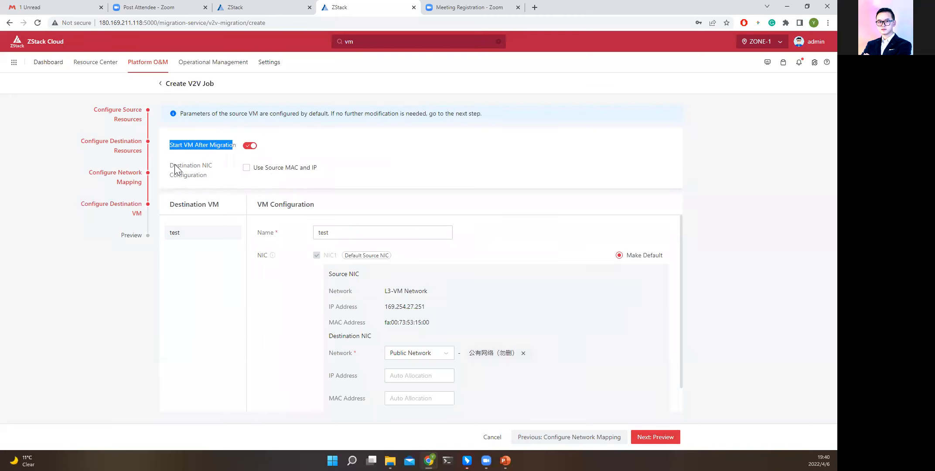
drag(175, 168, 195, 171)
click(244, 169)
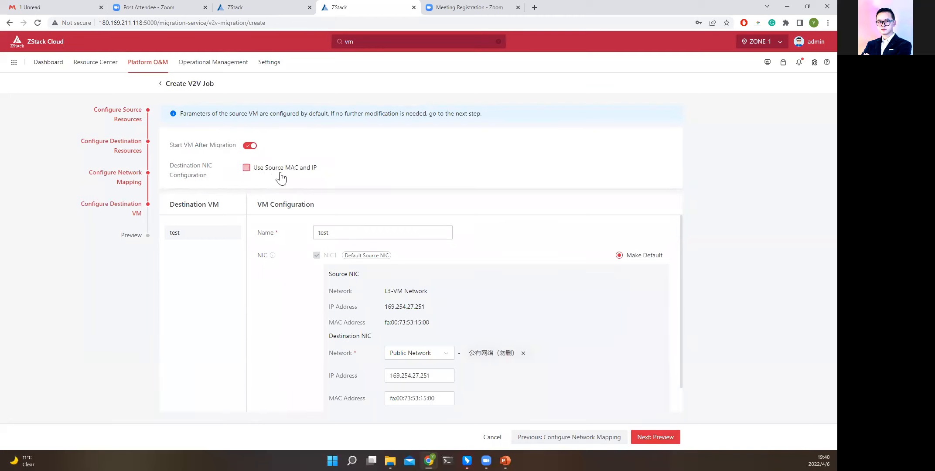
scroll(325, 242, down, 1)
scroll(348, 244, down, 1)
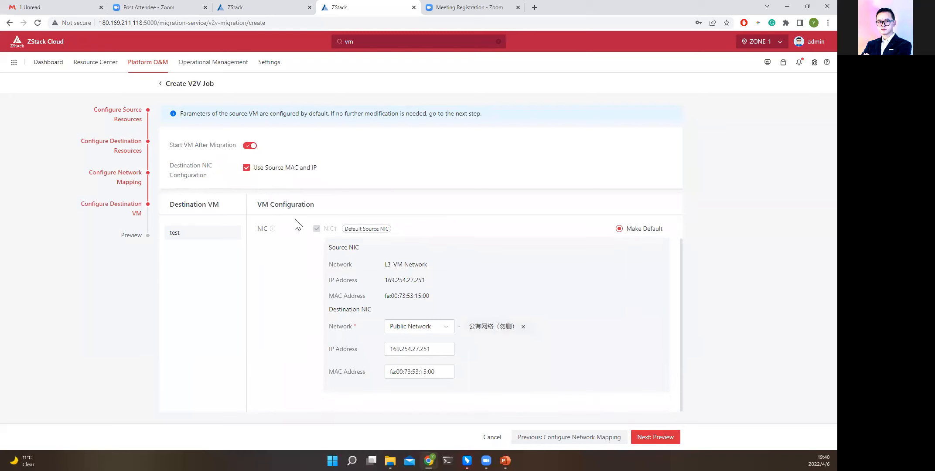
scroll(300, 231, up, 2)
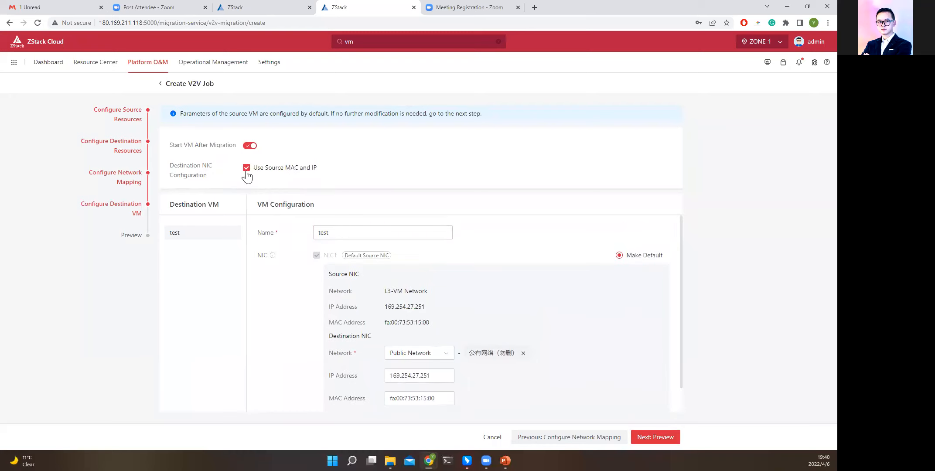
Try to create the V2V job with the destination VM named migration-test.
drag(337, 232, 284, 235)
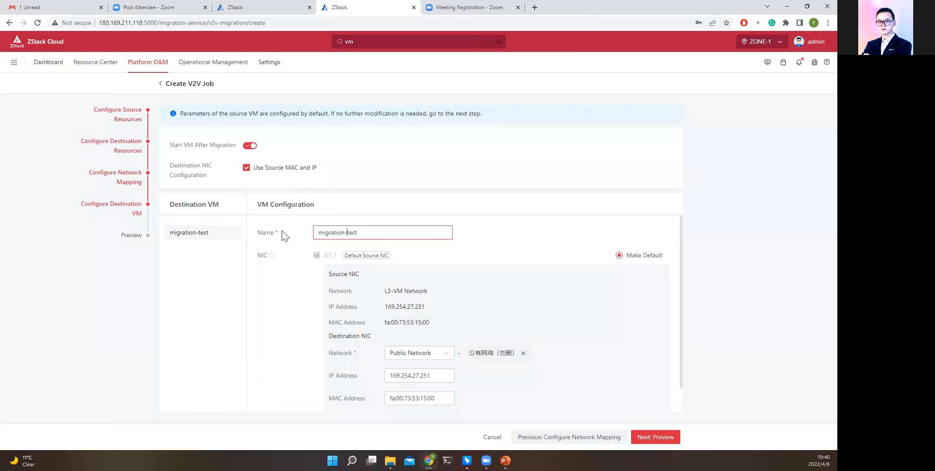
scroll(585, 261, down, 1)
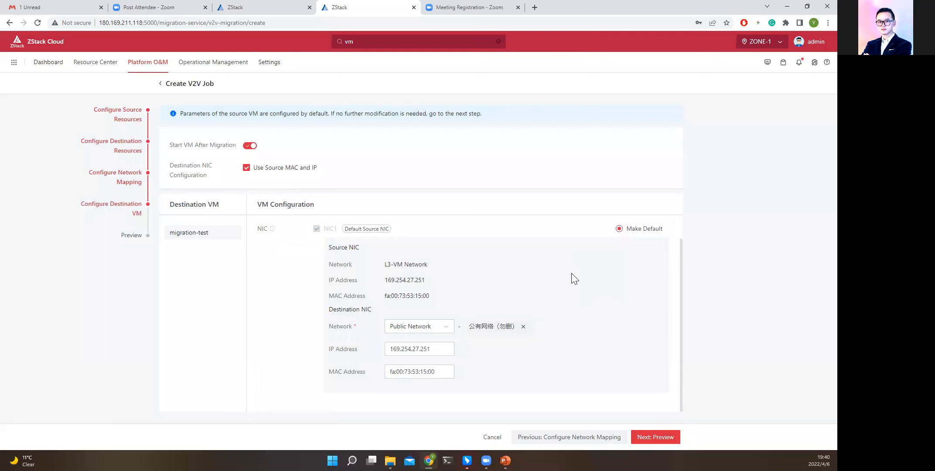
click(666, 440)
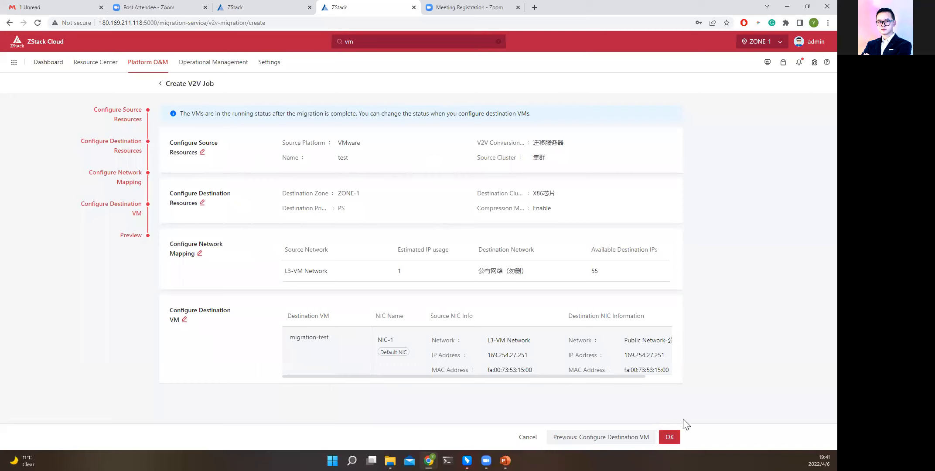
click(671, 438)
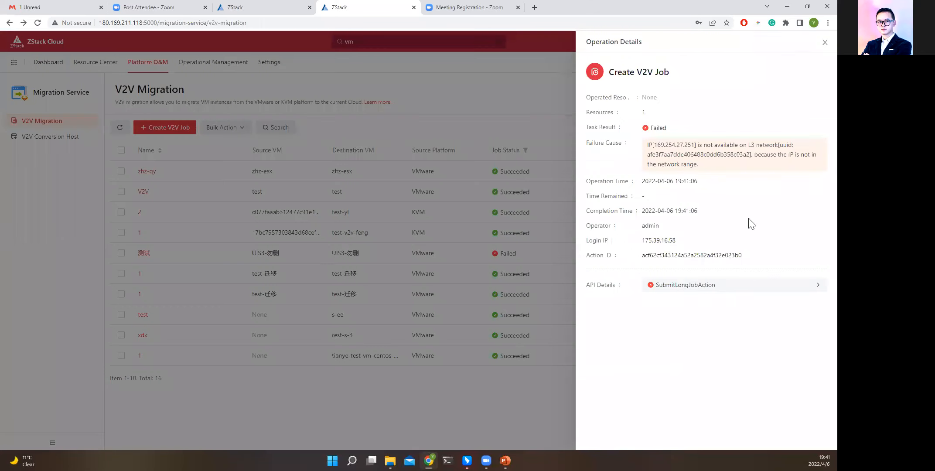
Examine the failure cause in the V2V job's operation details and close them.
drag(709, 147, 755, 165)
click(715, 167)
triple_click(695, 160)
click(383, 122)
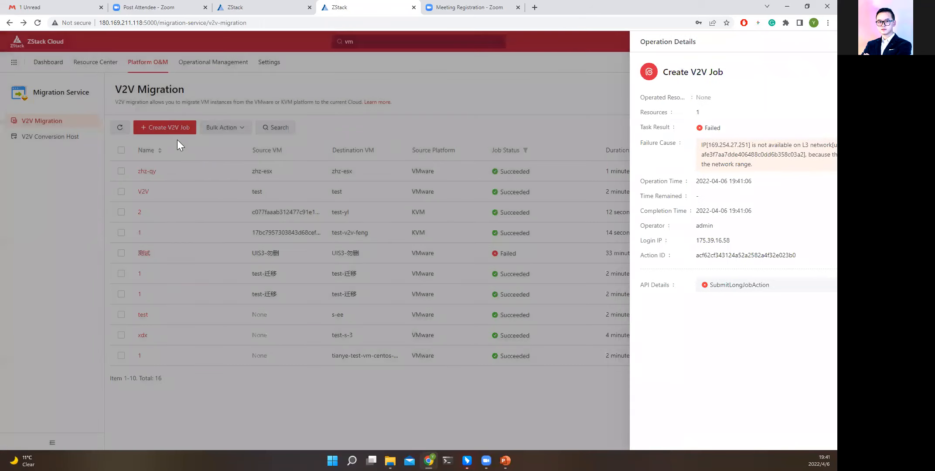
Start a new VMware V2V job named test with 迁移服务器 as its conversion host.
click(176, 130)
click(278, 123)
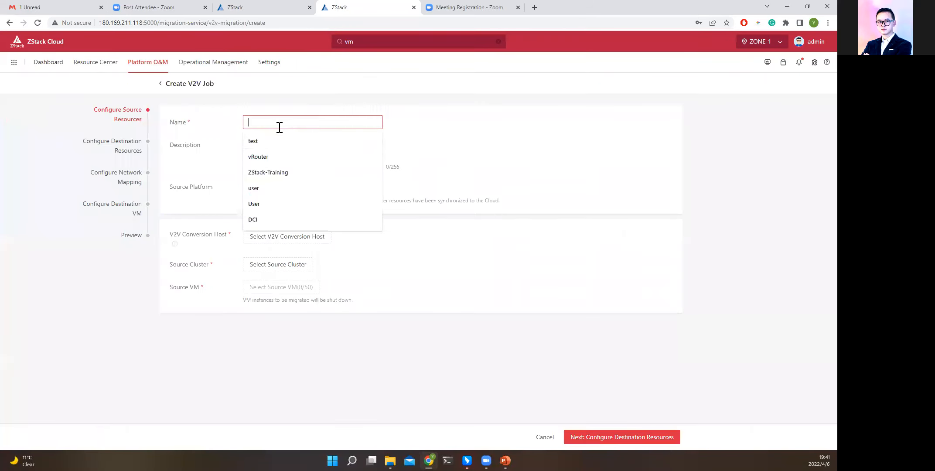
click(270, 141)
click(287, 238)
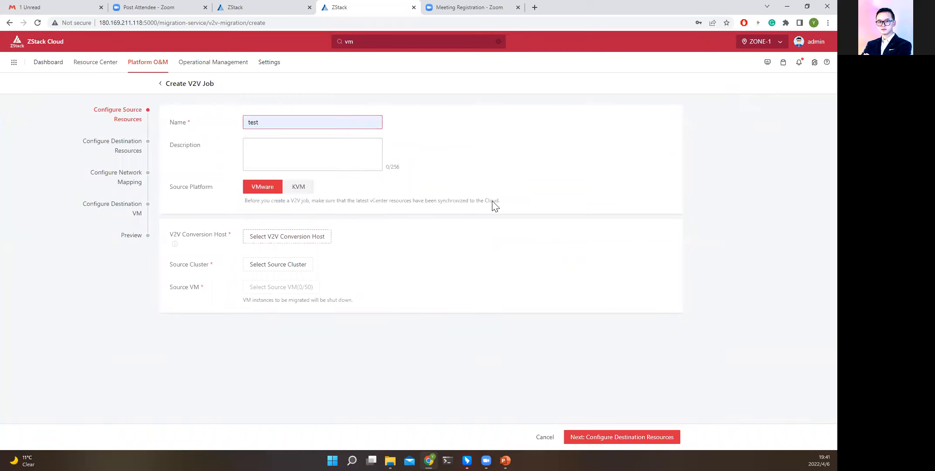
click(508, 117)
click(510, 436)
Choose 集群 as the source cluster and test as the source VM, and continue to the destination resources.
click(279, 264)
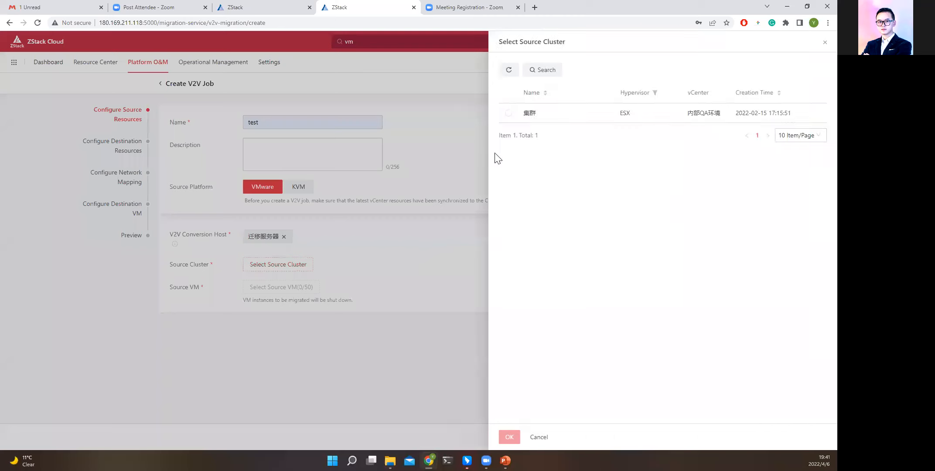
click(507, 115)
click(509, 437)
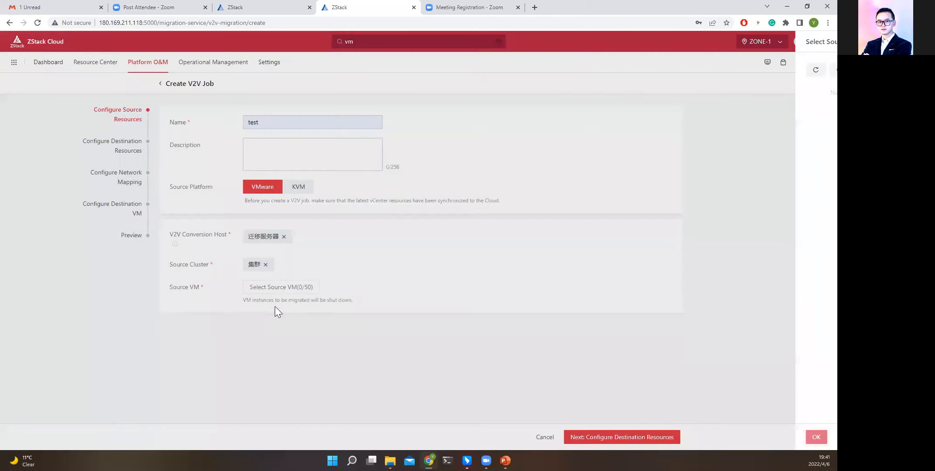
click(310, 287)
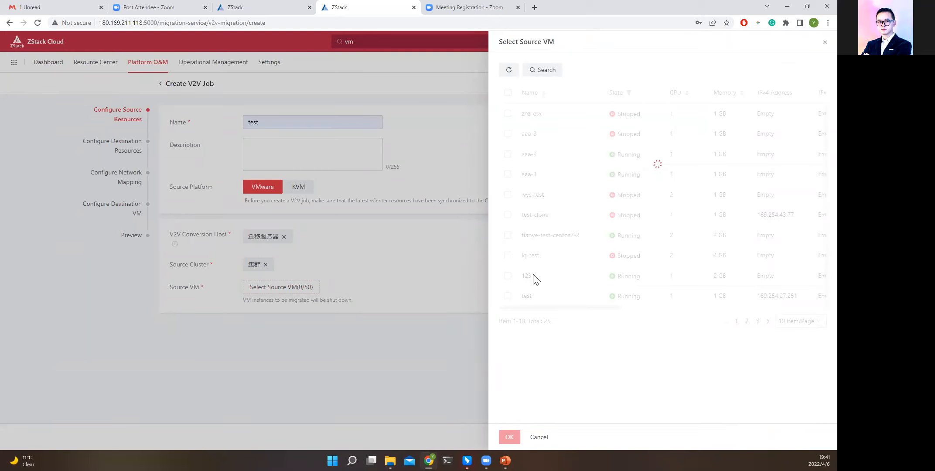
click(508, 296)
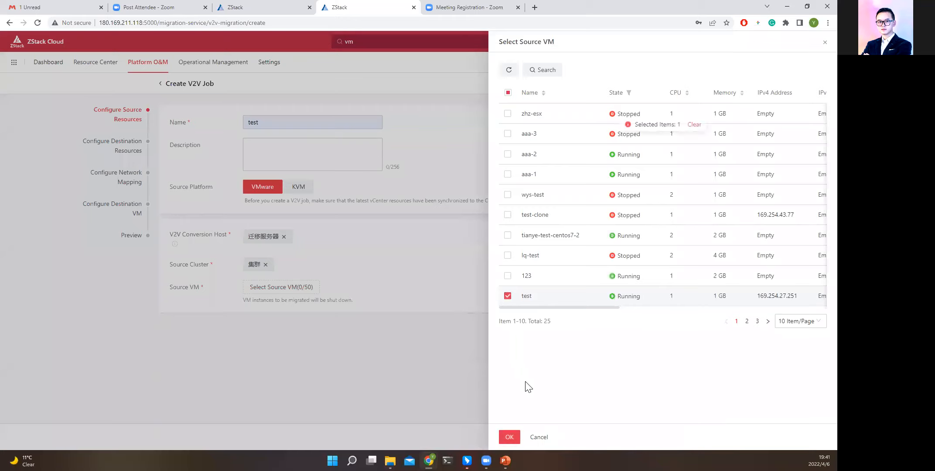
click(509, 436)
click(594, 436)
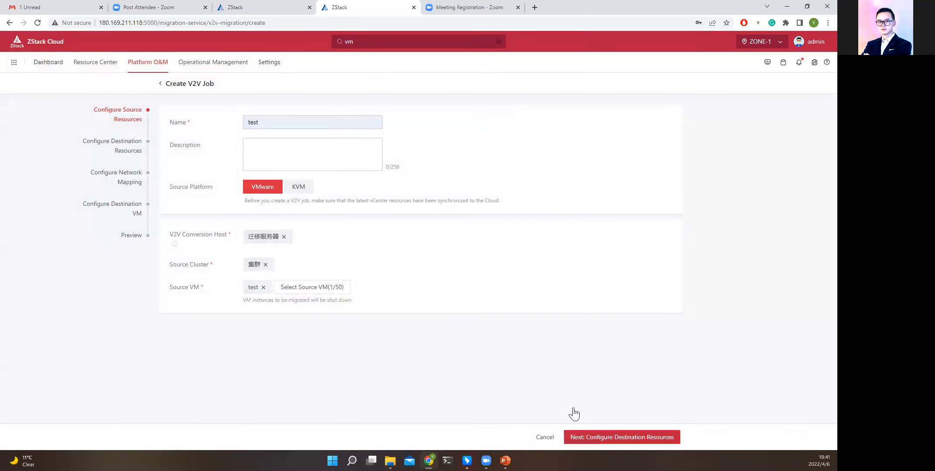
Choose X86芯片 as the destination cluster and PS as the destination primary storage, and continue to network mapping.
click(289, 145)
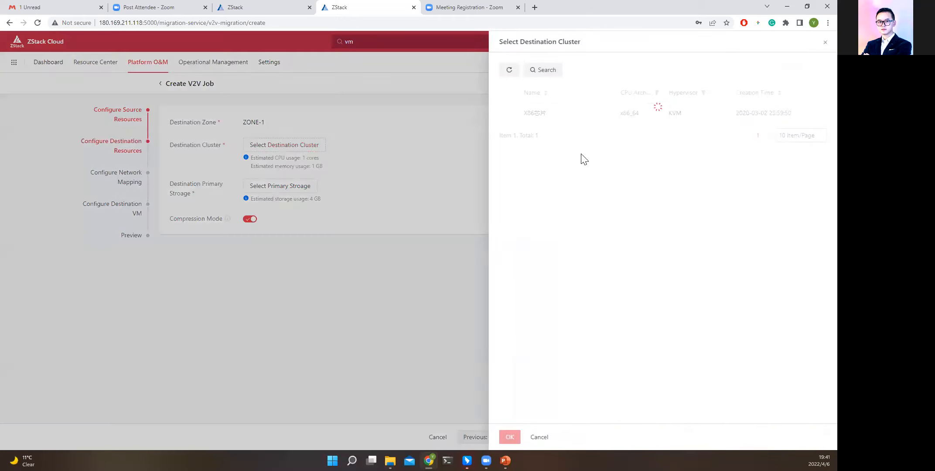
click(508, 113)
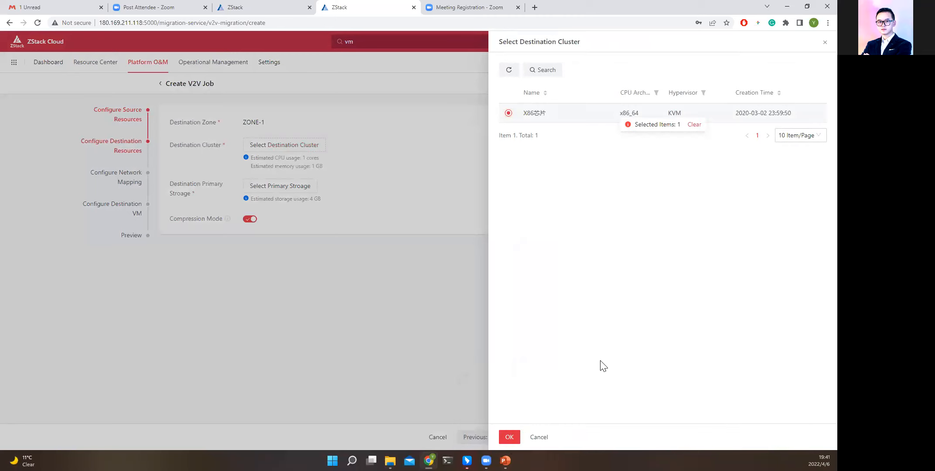
click(509, 436)
click(311, 190)
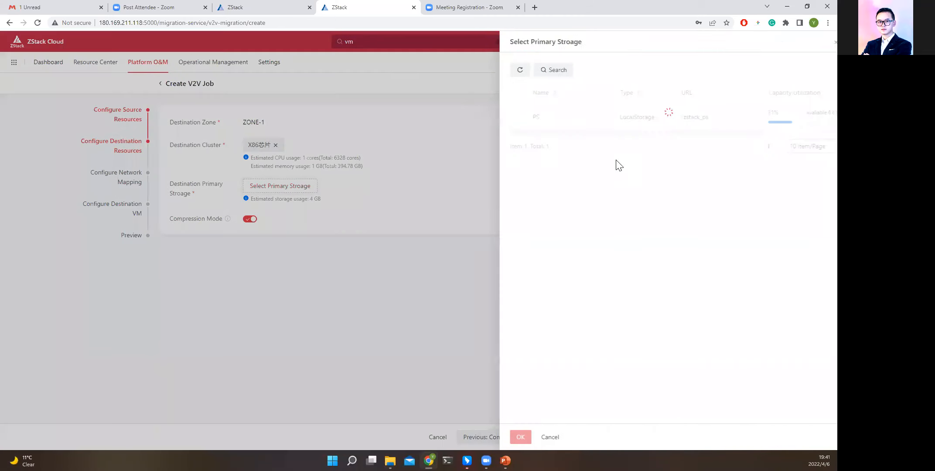
click(508, 117)
click(520, 437)
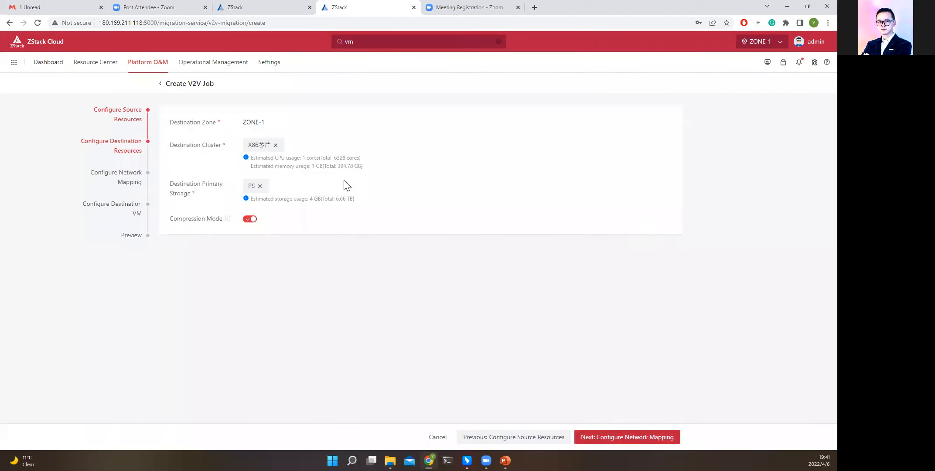
Map L3-VM Network to the public network 公有网络（勿删） and continue to the destination VM configuration.
click(403, 149)
click(392, 114)
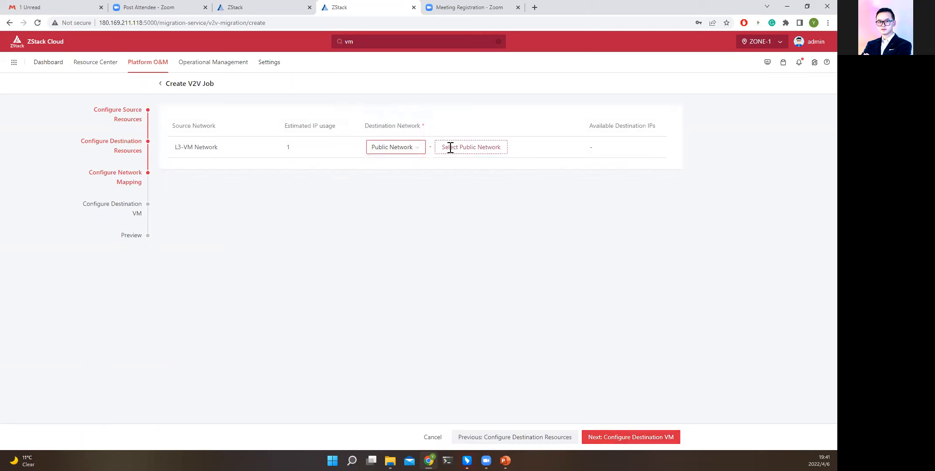
click(462, 147)
click(510, 436)
click(636, 445)
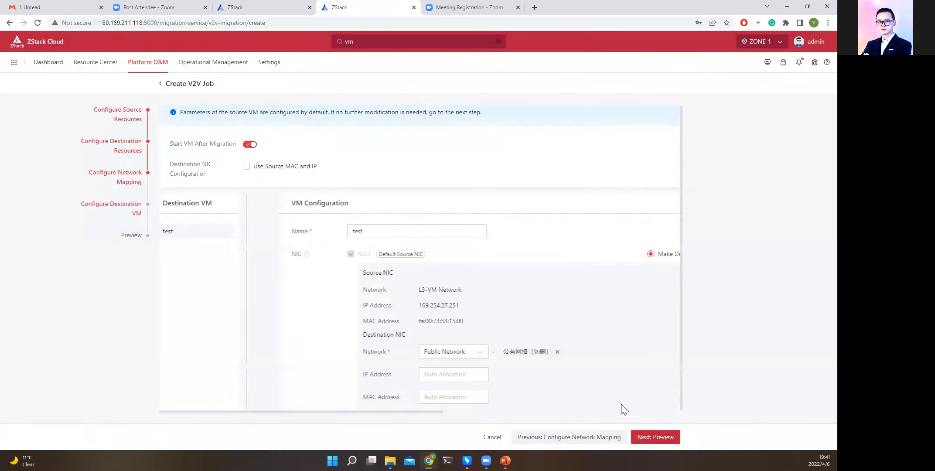
Name the destination VM migration-test, keep IP and MAC on auto allocation, and submit the V2V job.
scroll(429, 326, down, 2)
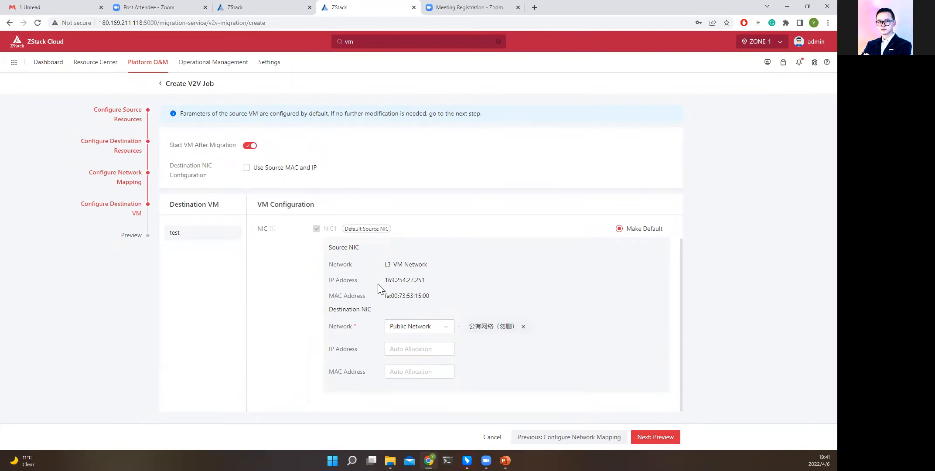
scroll(432, 327, up, 1)
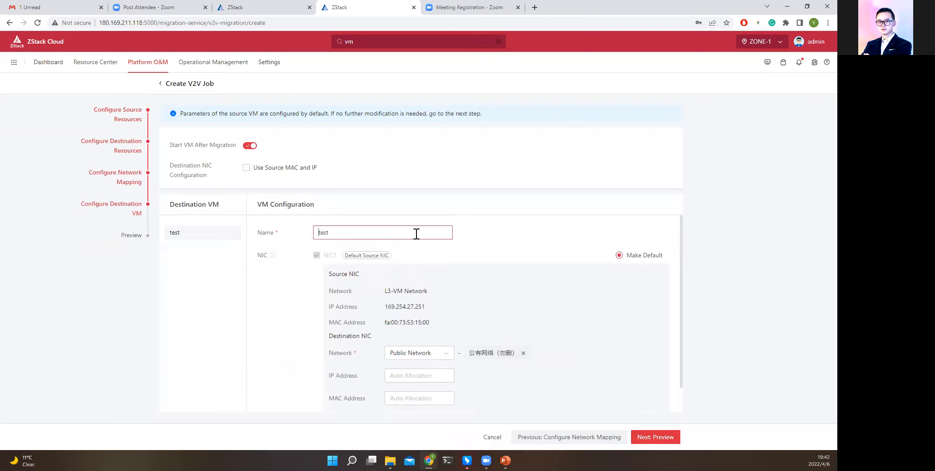
text(migration-)
scroll(672, 349, down, 1)
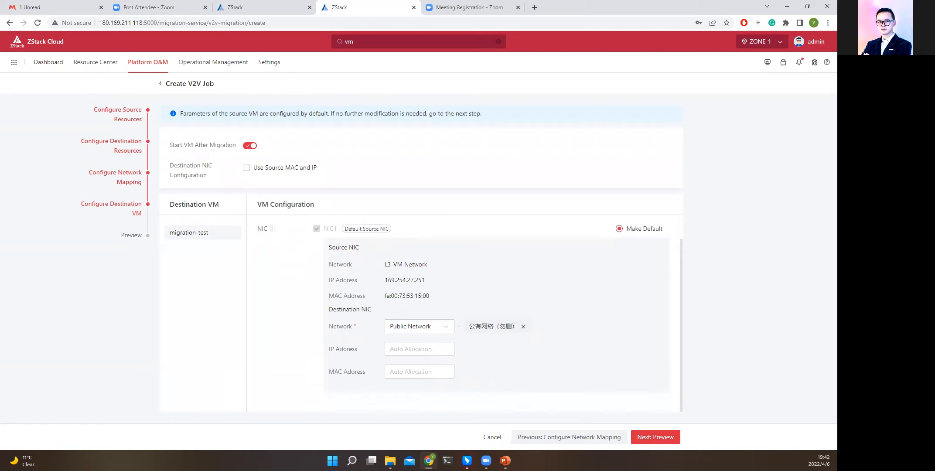
click(658, 436)
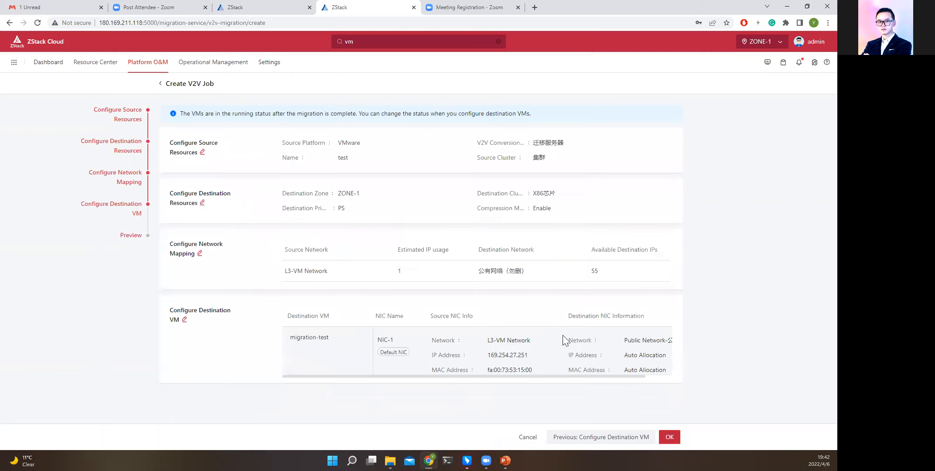
click(668, 438)
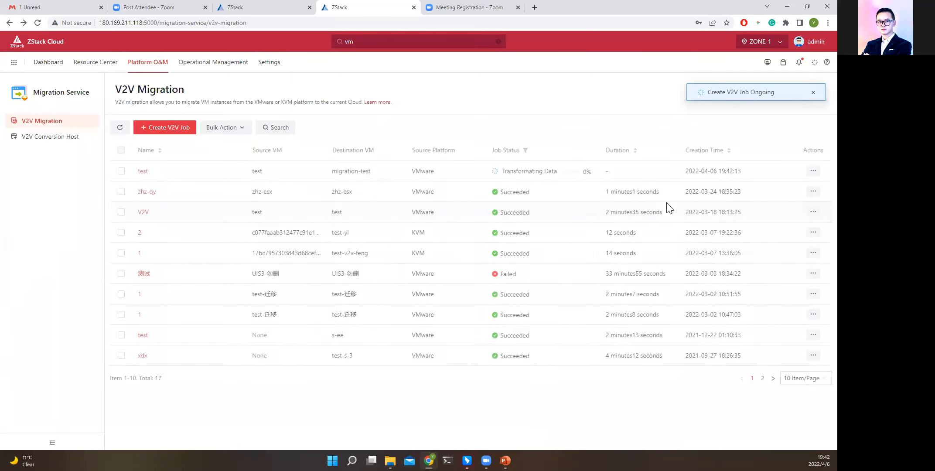
Check the job status of the newly submitted test migration in the V2V job list.
click(122, 171)
click(122, 171)
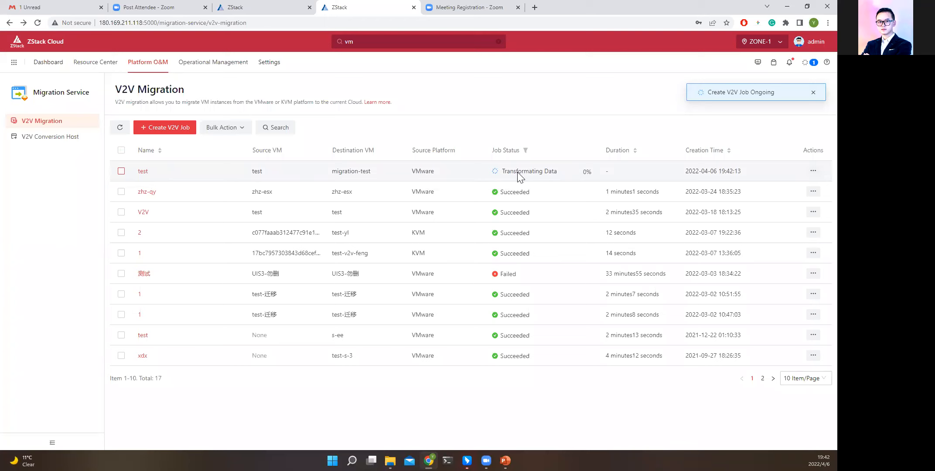
drag(501, 173, 563, 172)
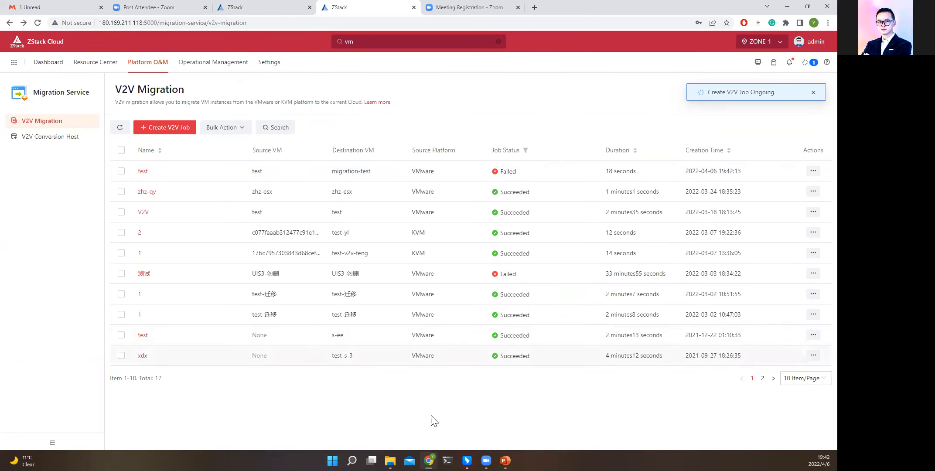
click(505, 460)
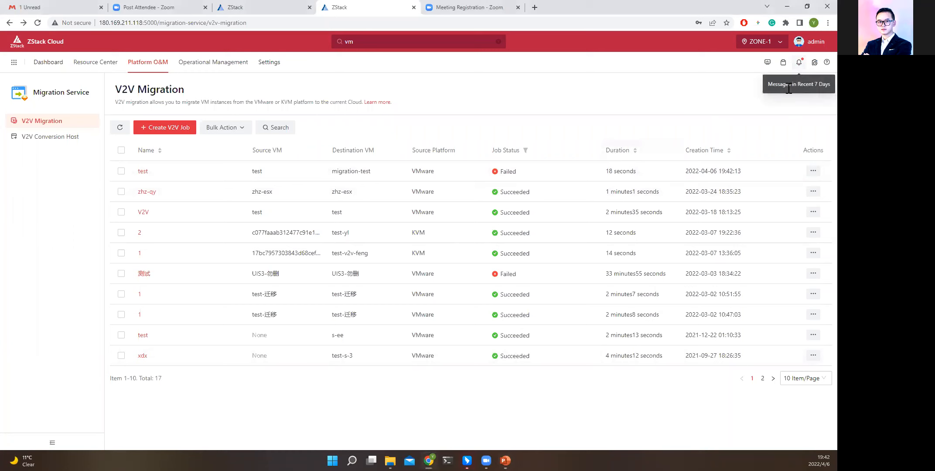
Open the recent memory alarm message for VM zhz-cli-test-1 and examine its alarm resource and trigger condition.
click(799, 62)
click(796, 67)
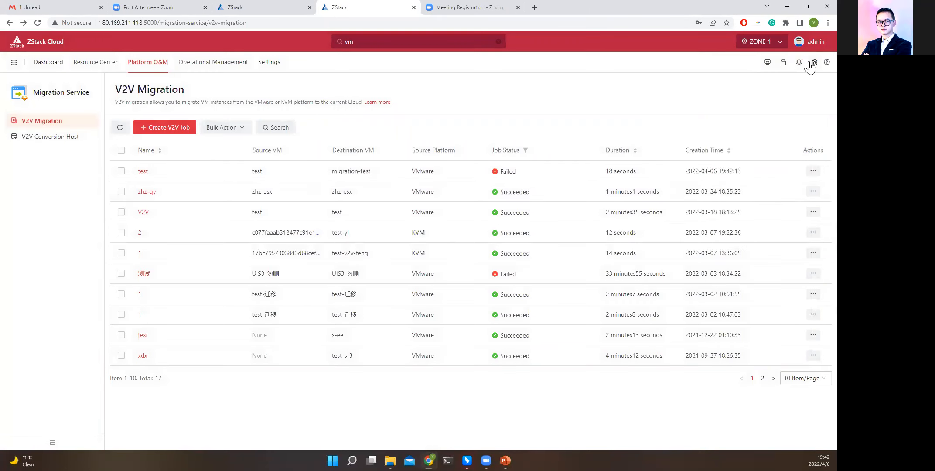
click(795, 69)
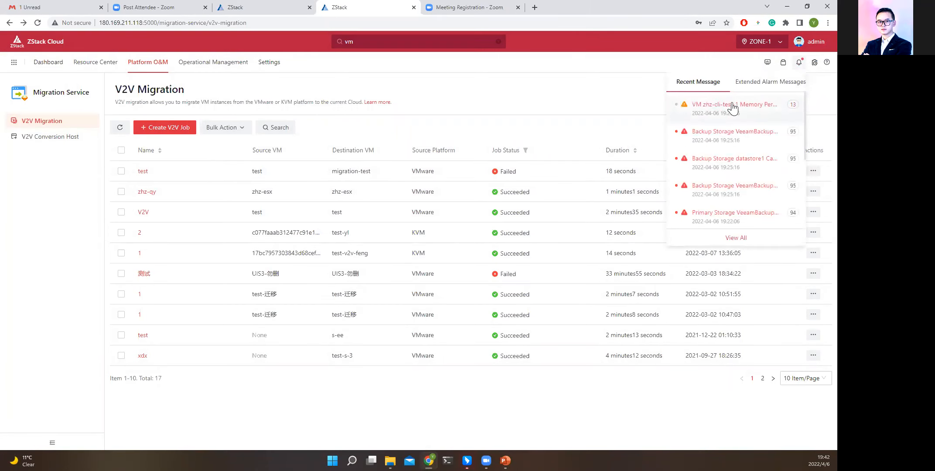
click(732, 109)
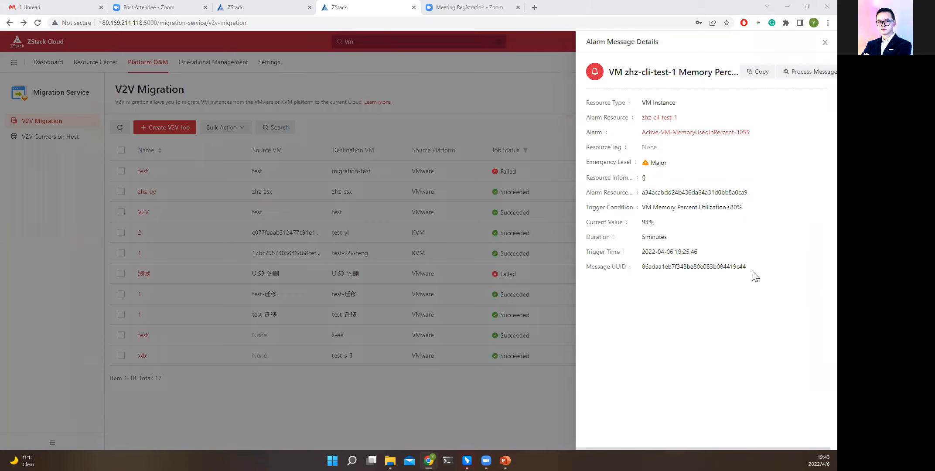
drag(641, 105, 646, 134)
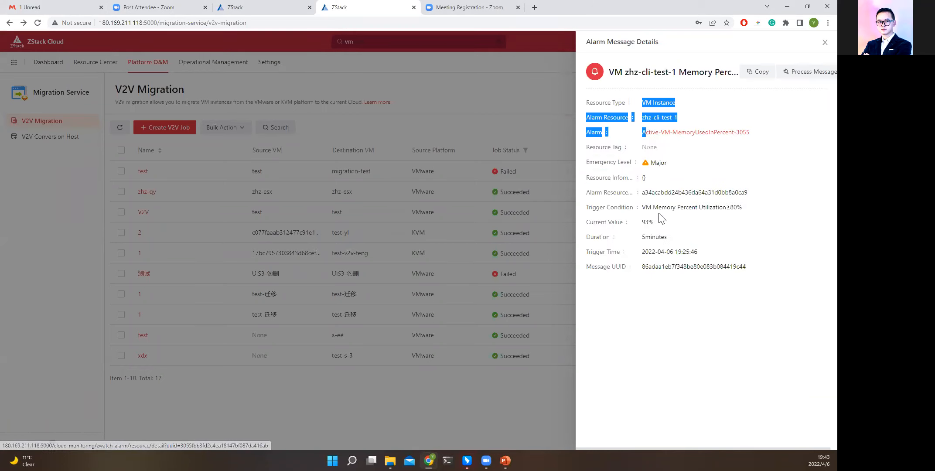
drag(643, 208, 740, 210)
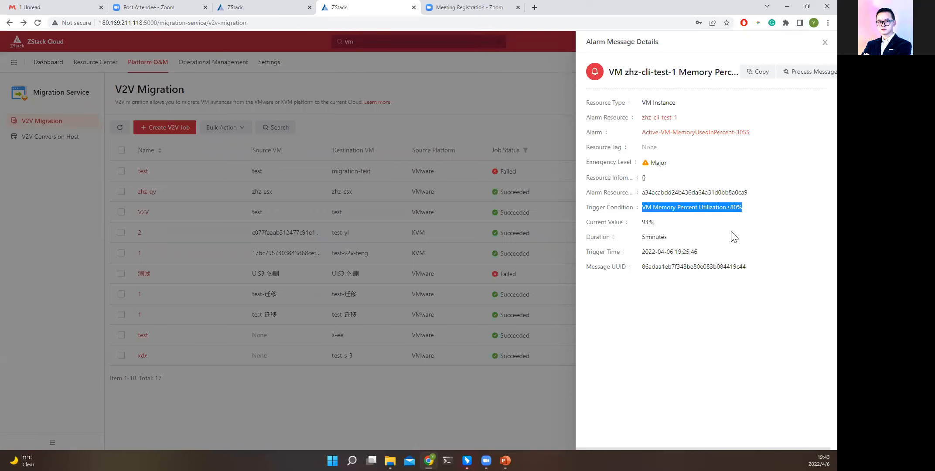
Close the memory alarm message details and open the VM Instance list of the resource pool.
click(824, 42)
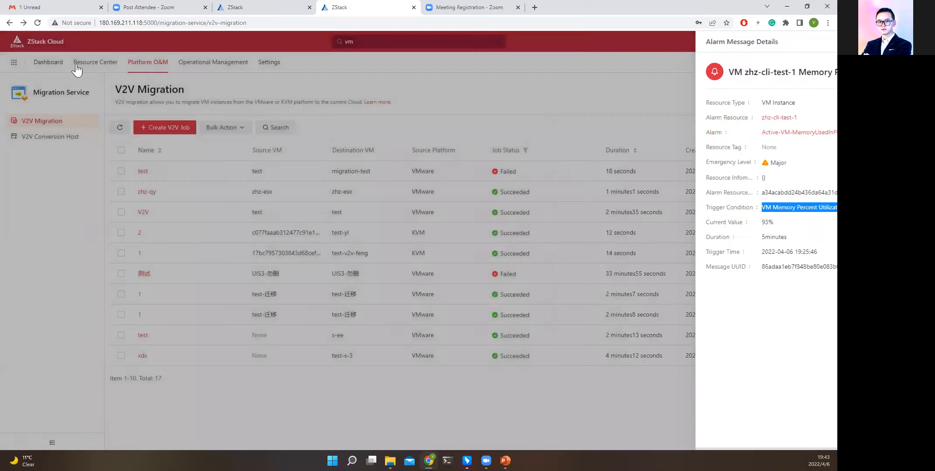
mouse_move(82, 65)
click(110, 91)
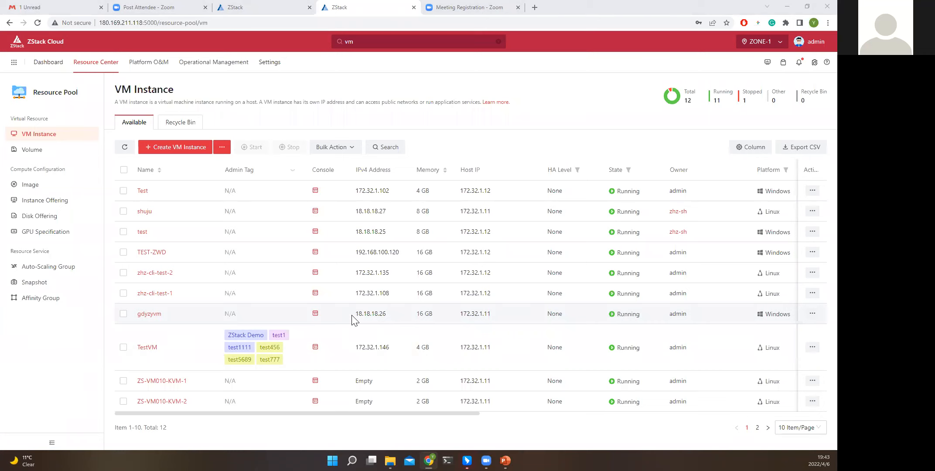
mouse_move(505, 460)
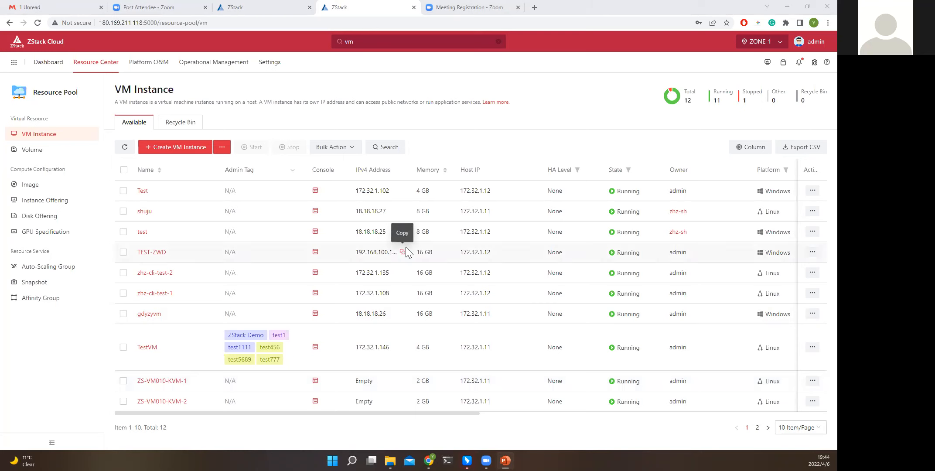
Open the Theme and Appearance settings and change the platform theme to Sky Blue.
click(272, 70)
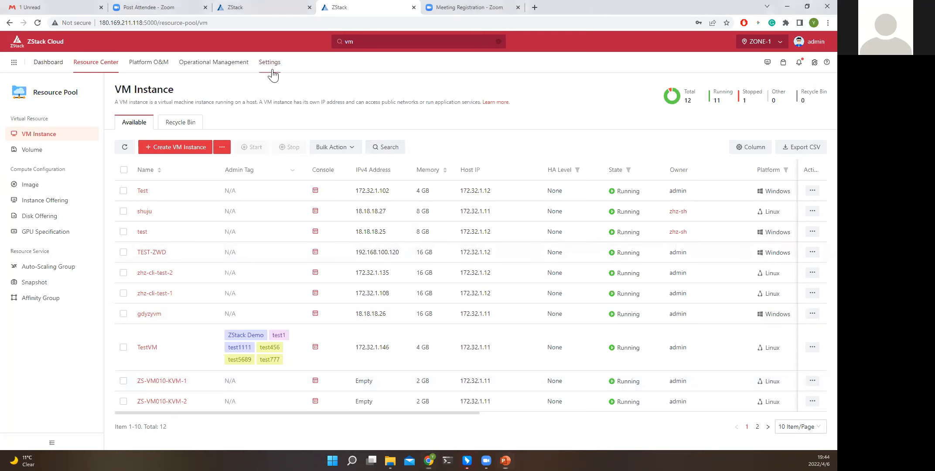
click(272, 71)
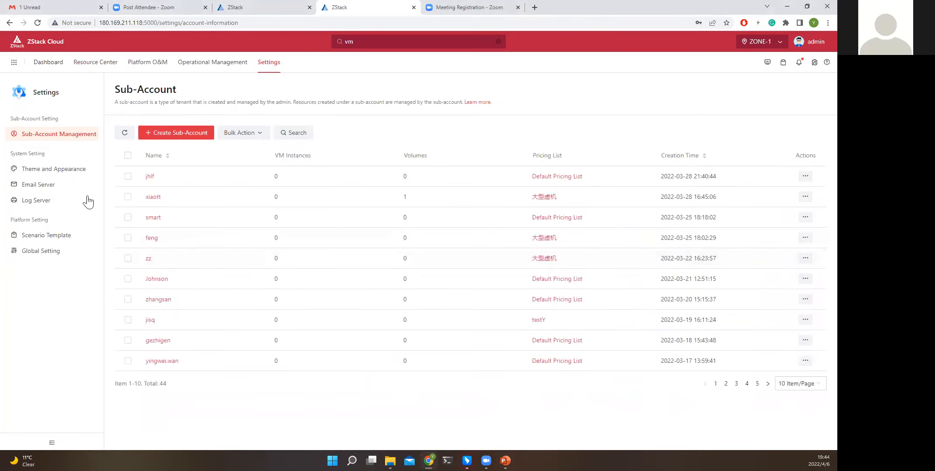
click(65, 174)
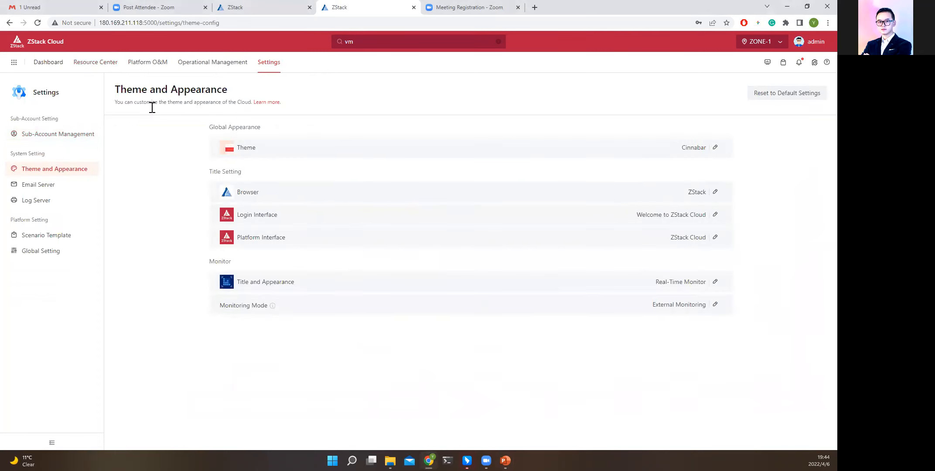
drag(116, 84, 224, 88)
click(329, 98)
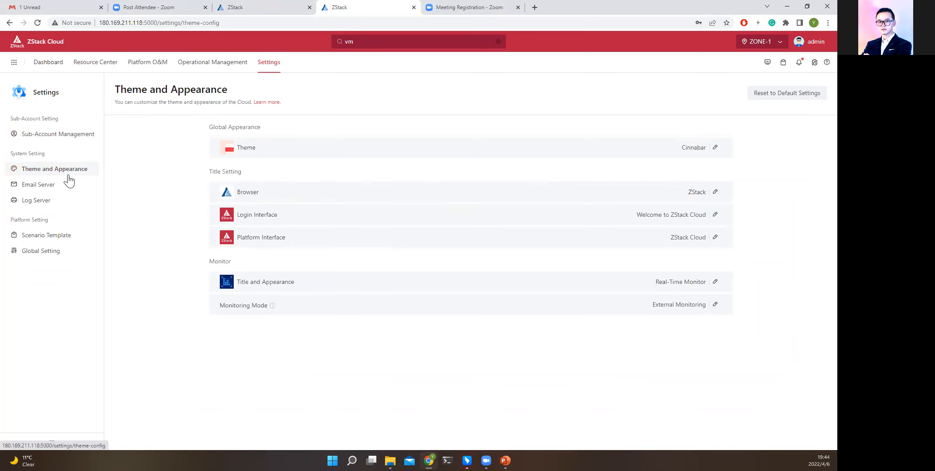
click(715, 147)
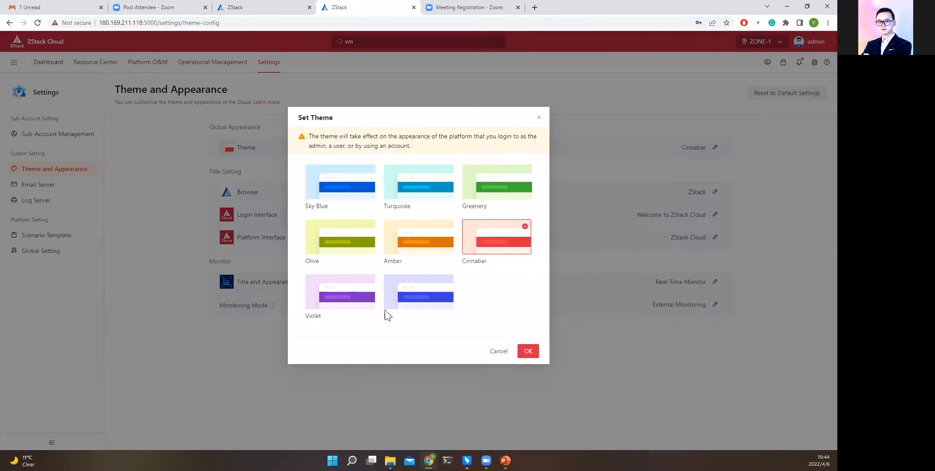
click(342, 203)
click(529, 352)
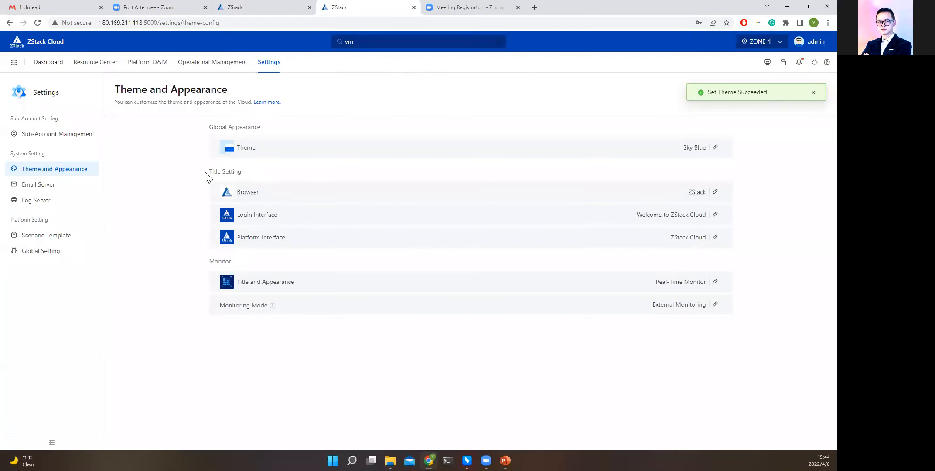
Set the browser's English title to FG CLOUD.
drag(206, 173, 277, 172)
click(715, 192)
click(418, 258)
drag(405, 259, 367, 268)
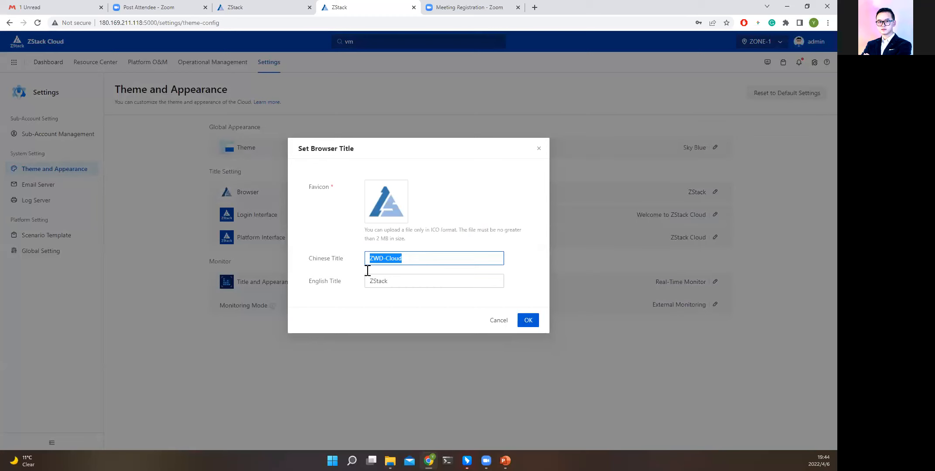
drag(308, 258, 353, 260)
click(403, 281)
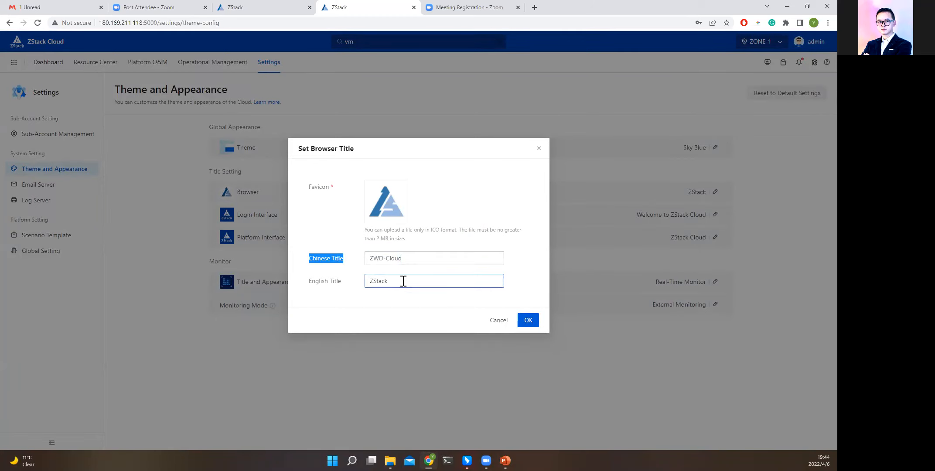
drag(401, 281, 326, 278)
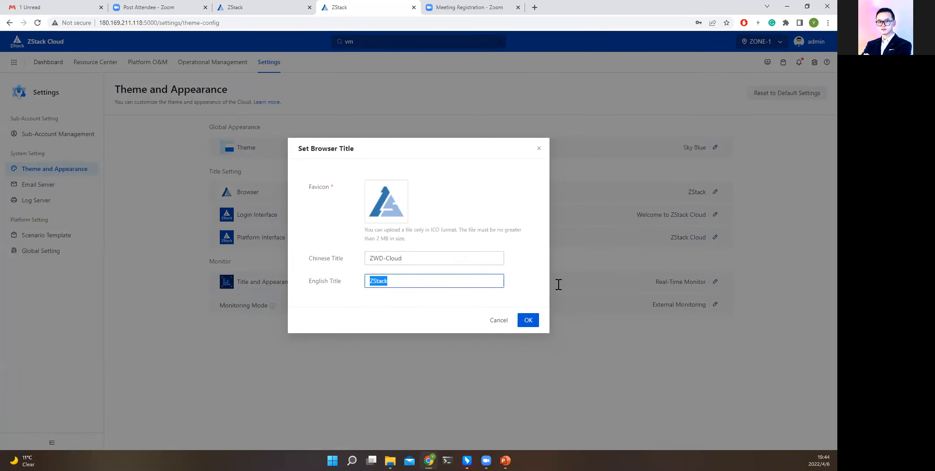
text(FG CLOUD)
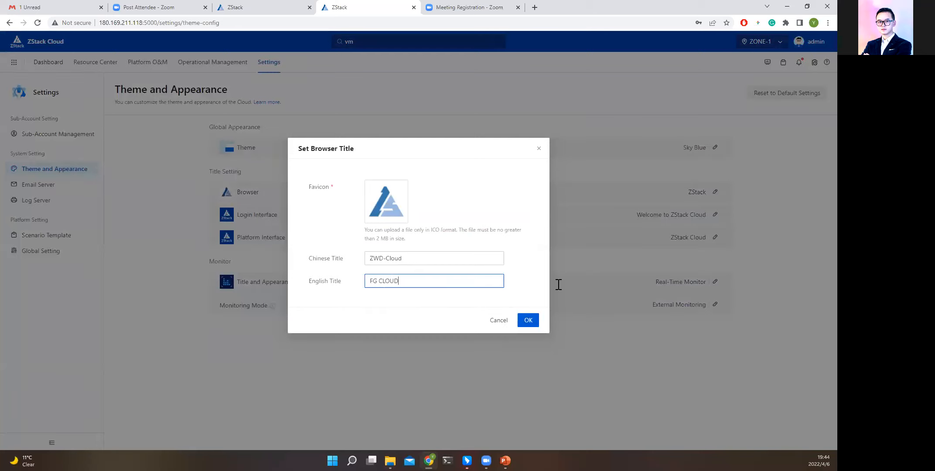
click(528, 320)
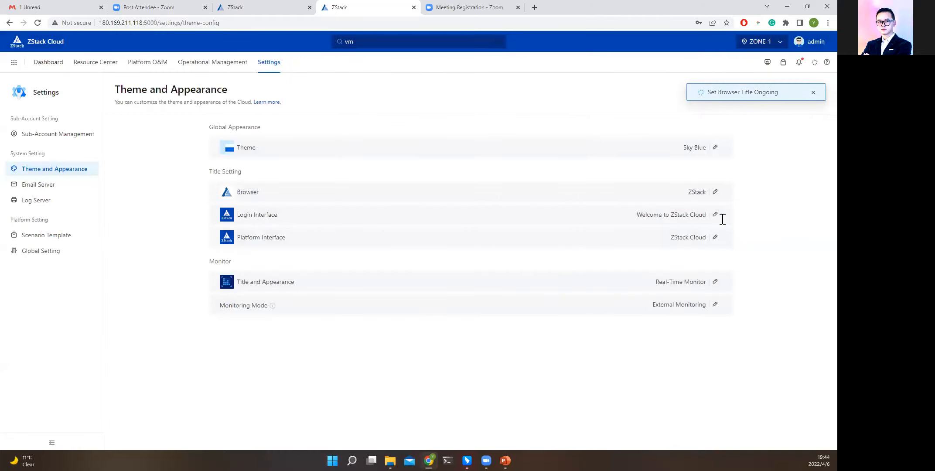
Set the login interface's English title to Welcome to FG Cloud.
click(715, 214)
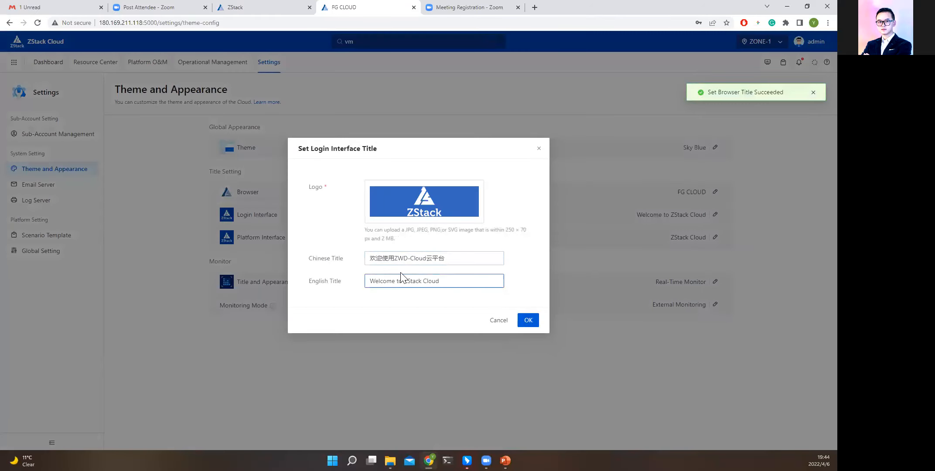
drag(406, 282, 421, 284)
text(ZWD)
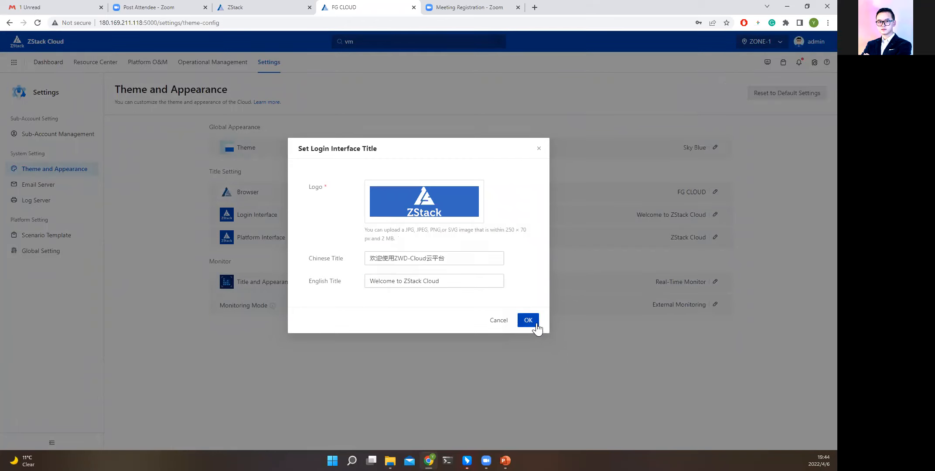
click(528, 321)
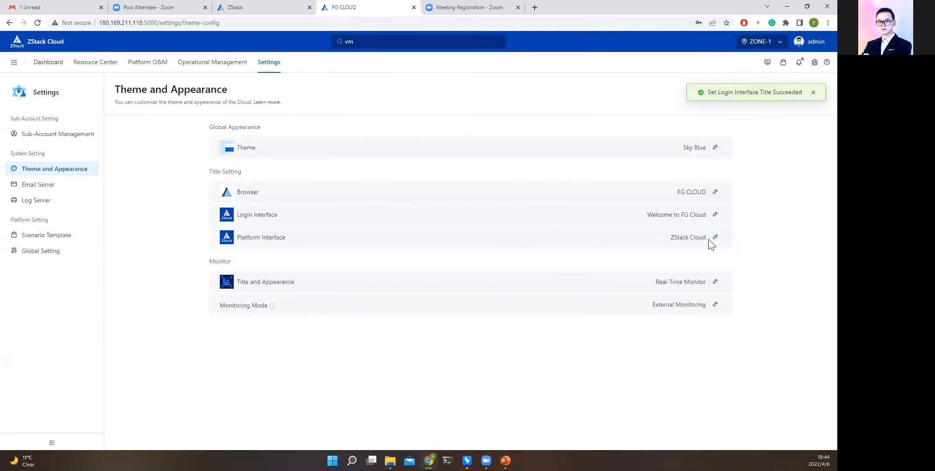
click(713, 239)
click(380, 274)
drag(391, 273, 343, 273)
text(FG Cloud)
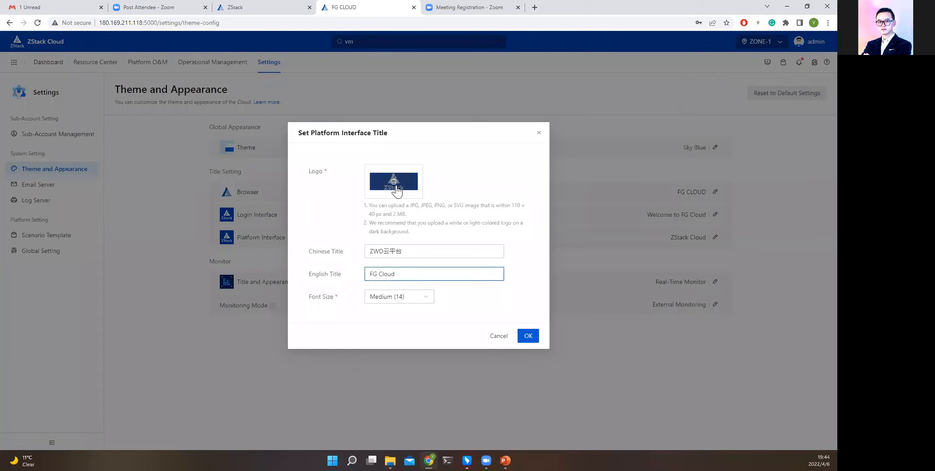
click(397, 191)
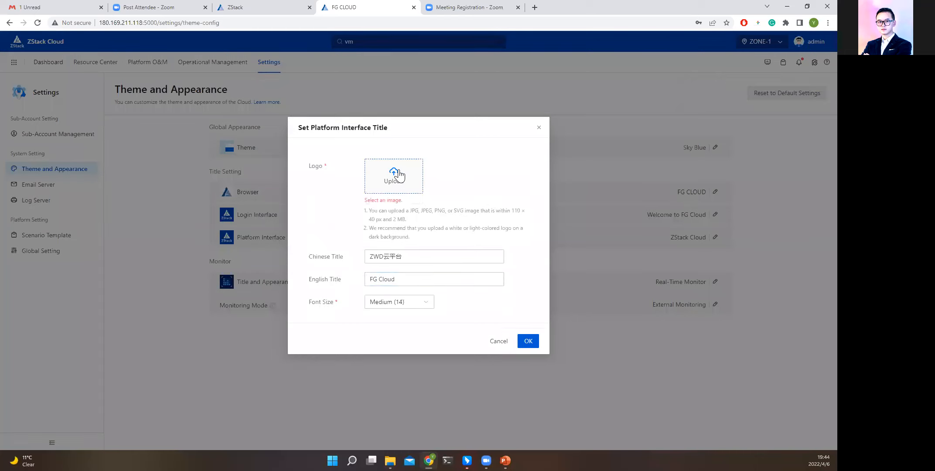
click(397, 189)
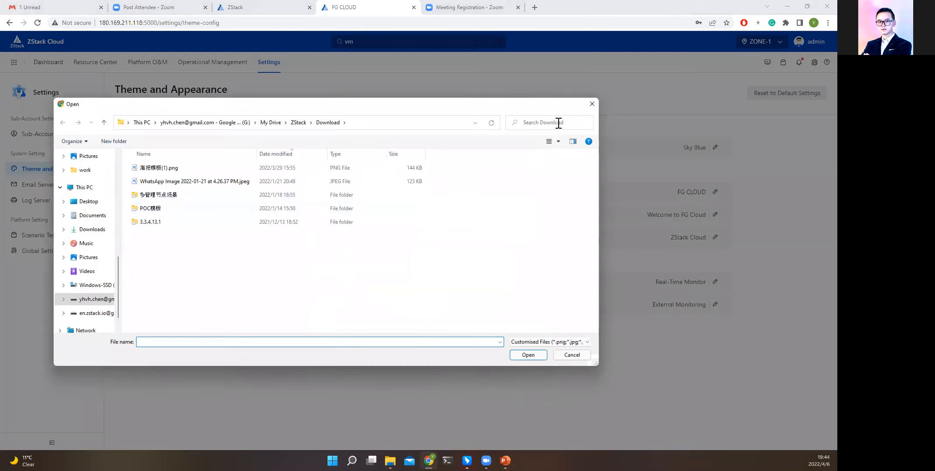
key(Escape)
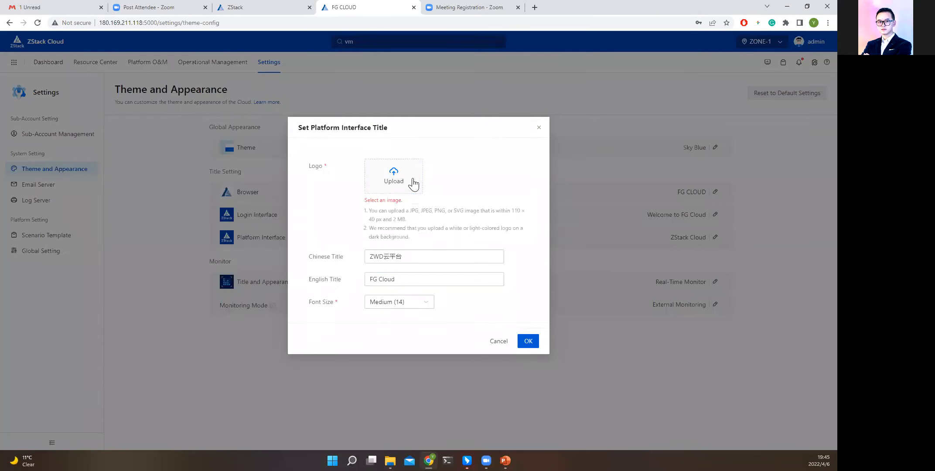
click(401, 300)
click(461, 325)
click(498, 340)
Set the platform interface's English title to FG Cloud, keeping its existing logo and font size.
click(715, 237)
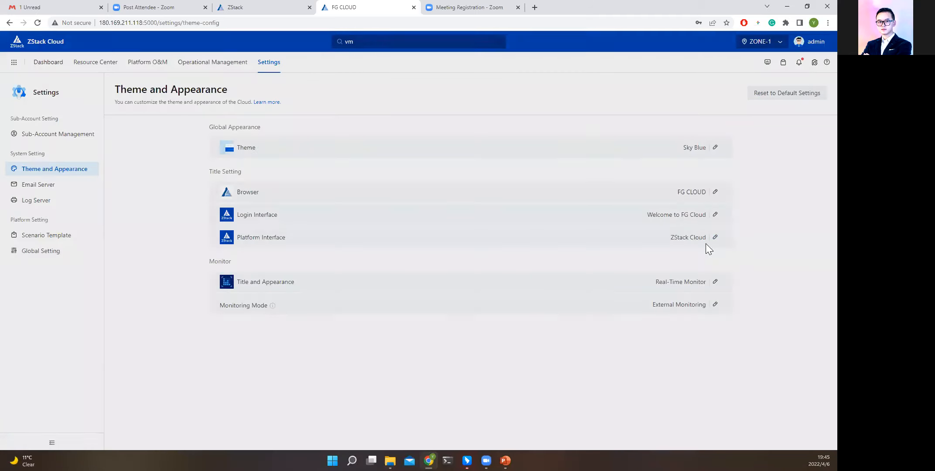
drag(387, 275, 348, 277)
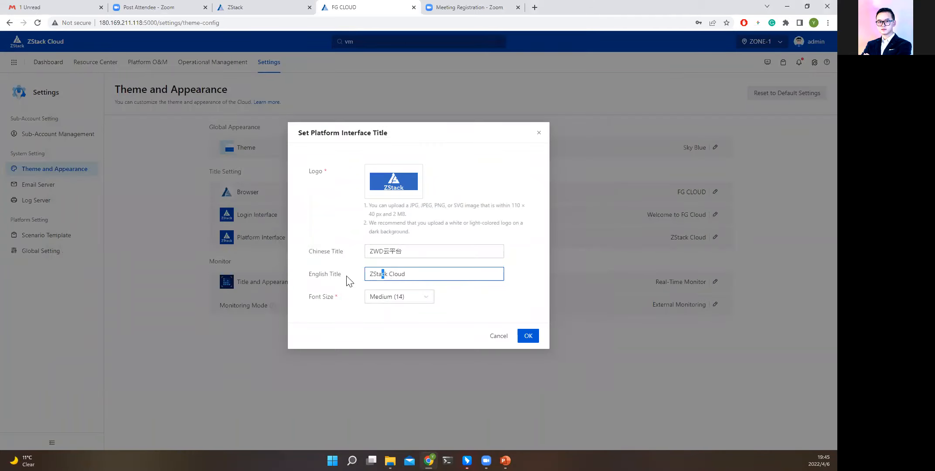
key(BackSpace)
text(ZStac)
click(528, 336)
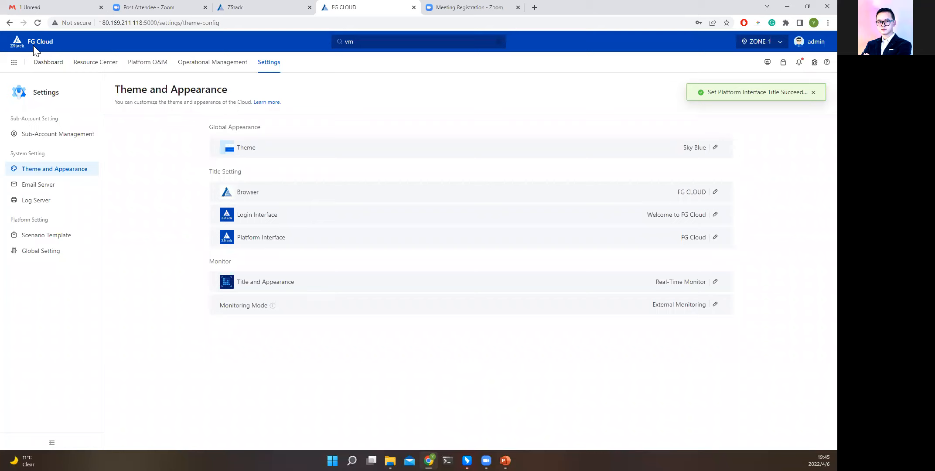
Log out of the admin account and examine the customized welcome title on the login page.
click(811, 42)
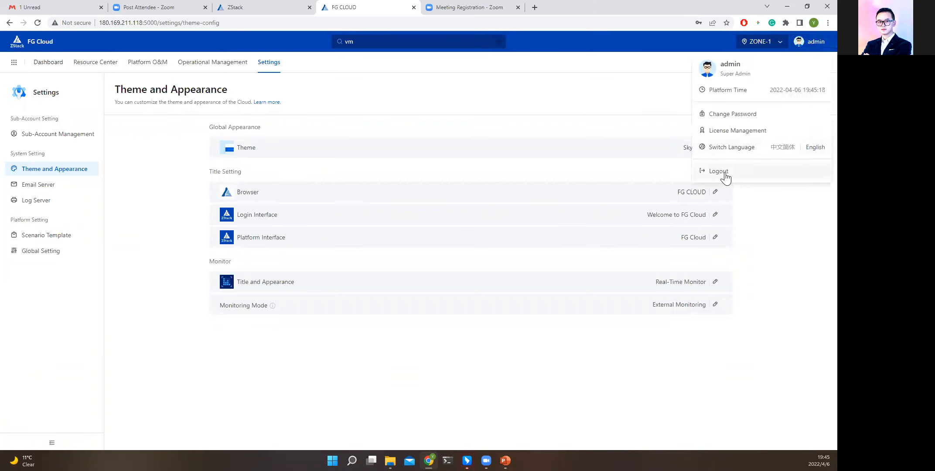
click(725, 171)
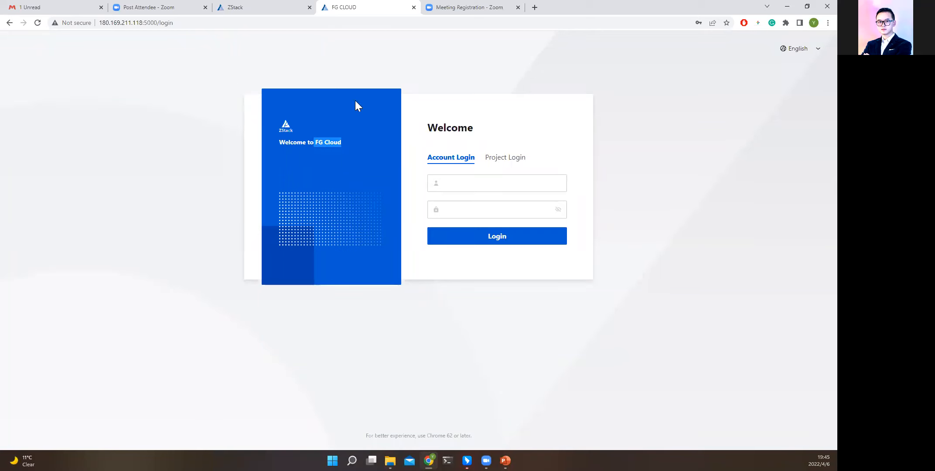
drag(279, 142, 345, 141)
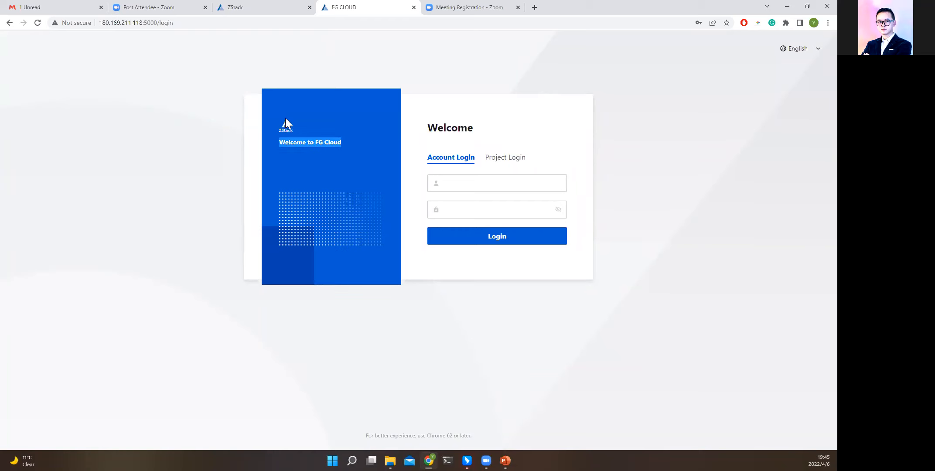
Log back in with the account name and password, and reopen the Theme and Appearance settings.
click(461, 184)
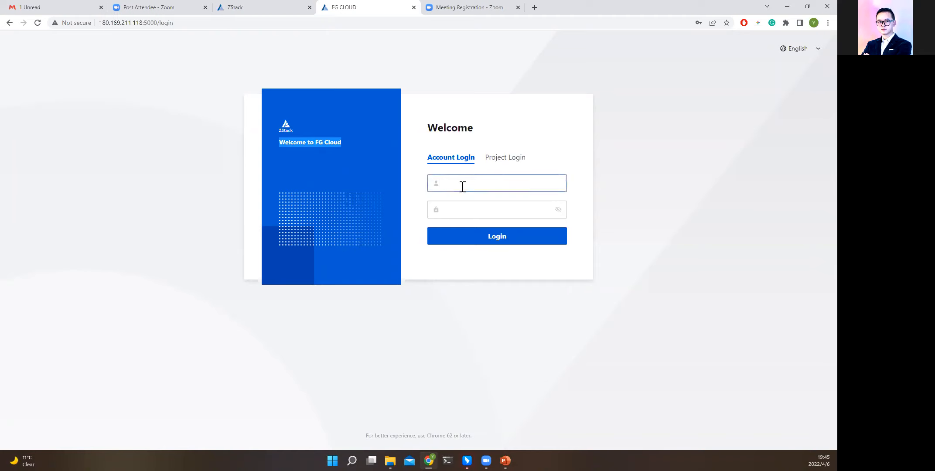
click(471, 207)
click(493, 237)
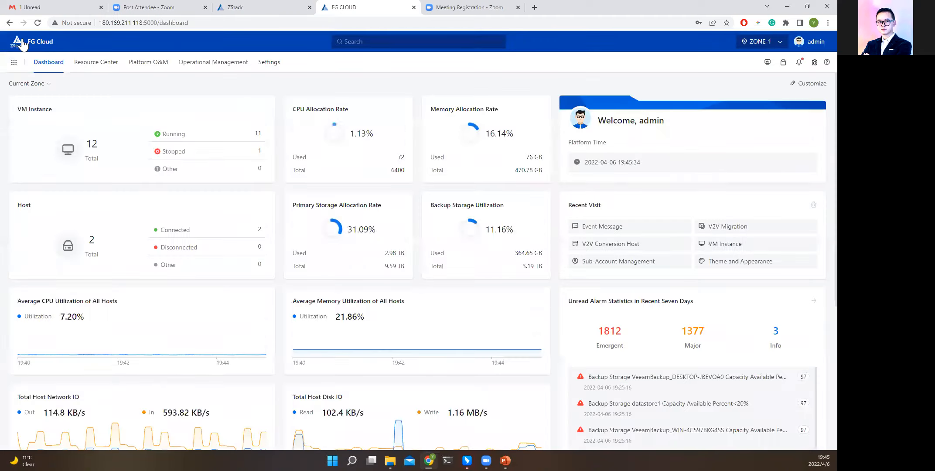
click(282, 64)
click(85, 172)
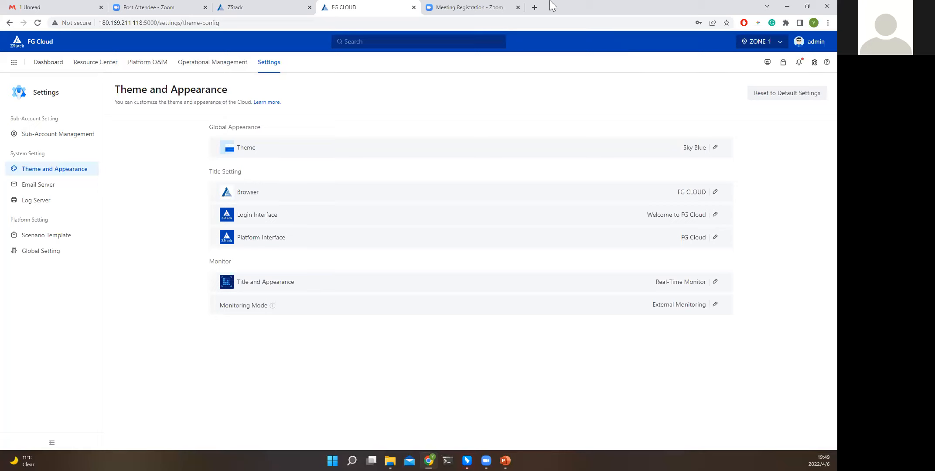
Open the website zstack-cloud.com in a new browser tab.
click(534, 7)
text(ZS)
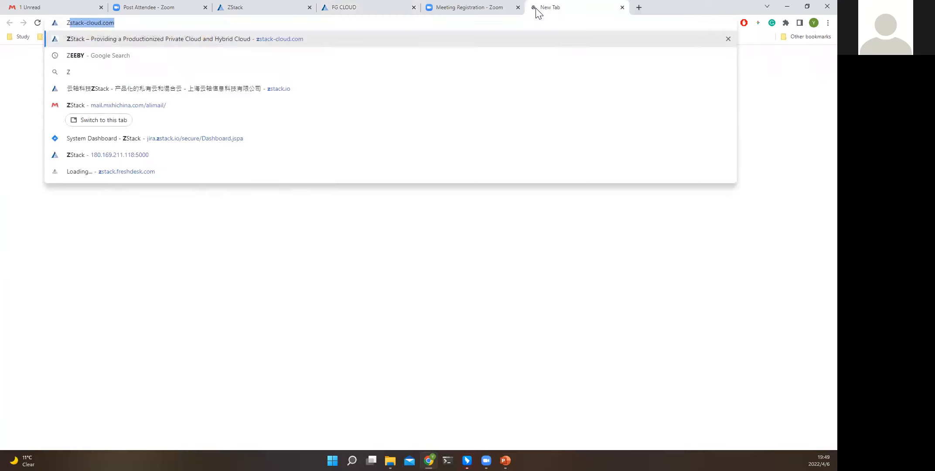
key(Escape)
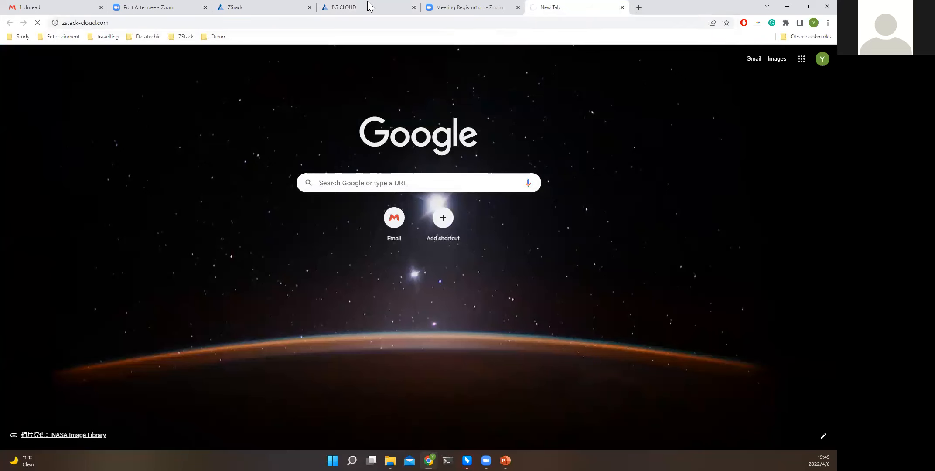
click(334, 10)
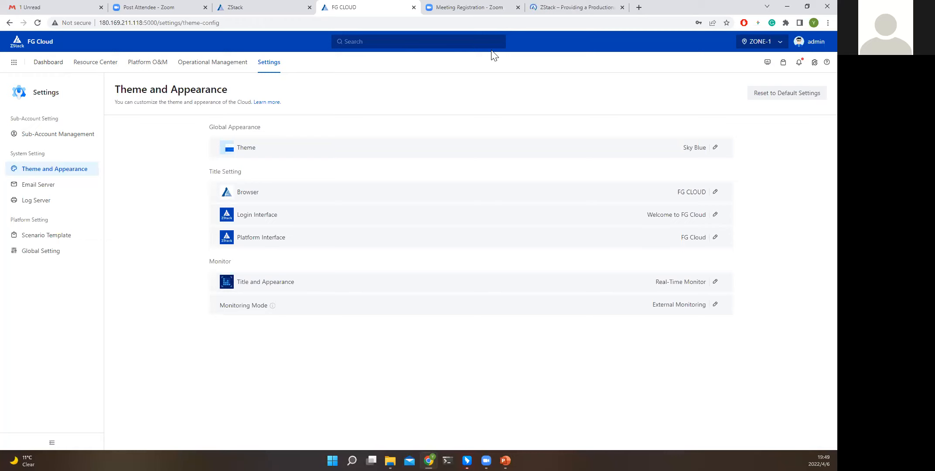
click(579, 6)
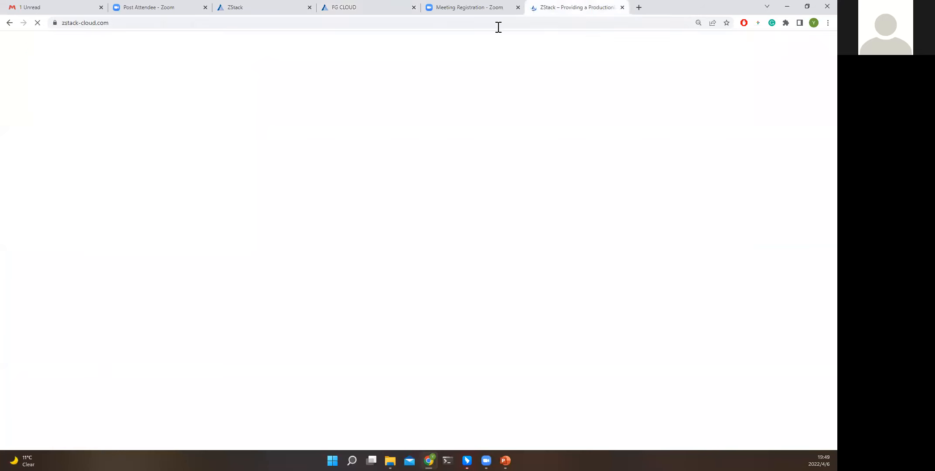
Open the VM instance list in the ZStack Cloud console and launch the ZSTACK-DEMO instance's console to examine its terminal output.
click(260, 11)
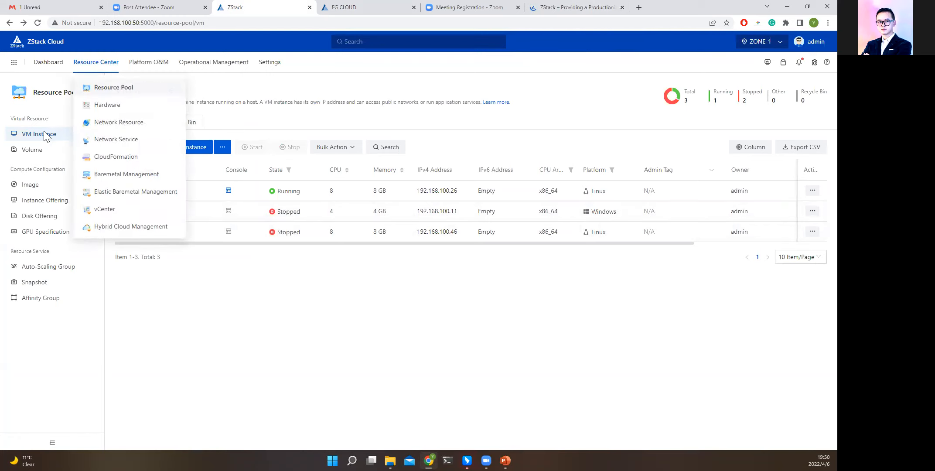
click(229, 192)
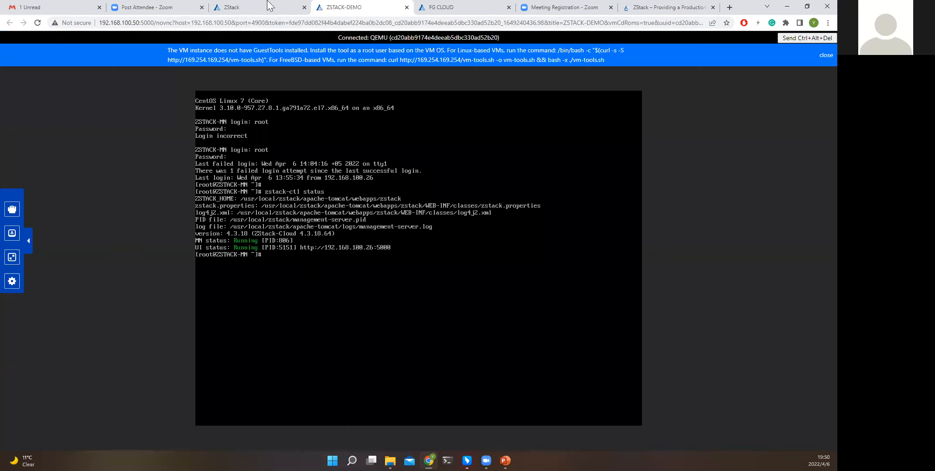
click(268, 6)
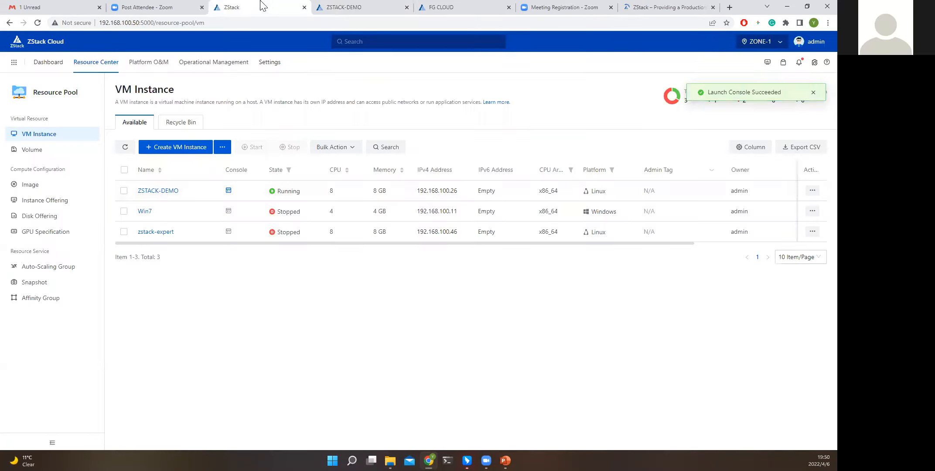
click(338, 10)
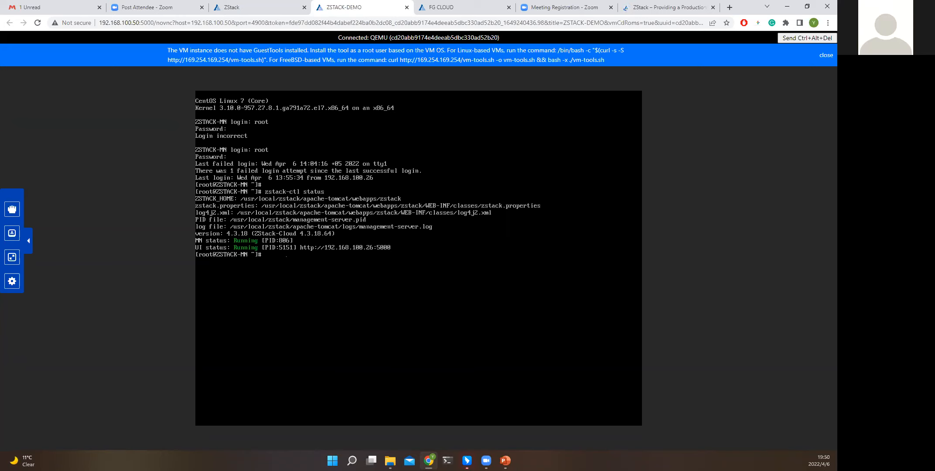
click(262, 9)
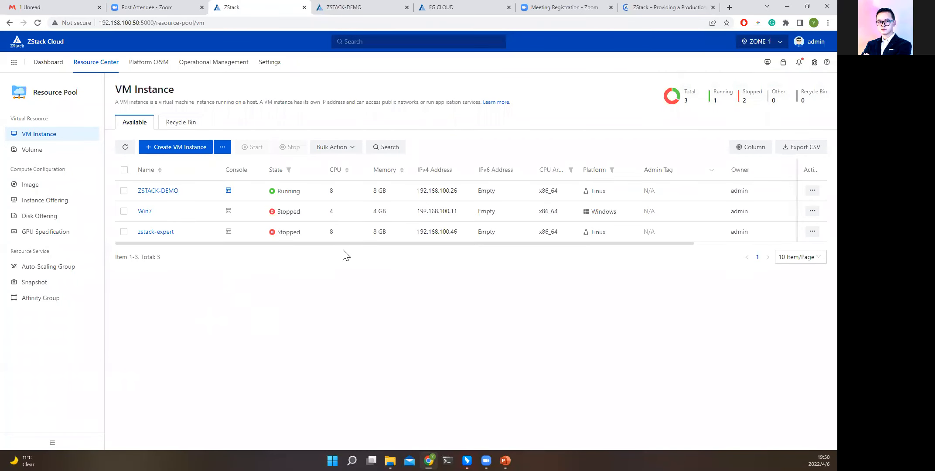
Open the Product Manuals page on the ZStack website and view the Image list in the ZStack Cloud console.
click(643, 9)
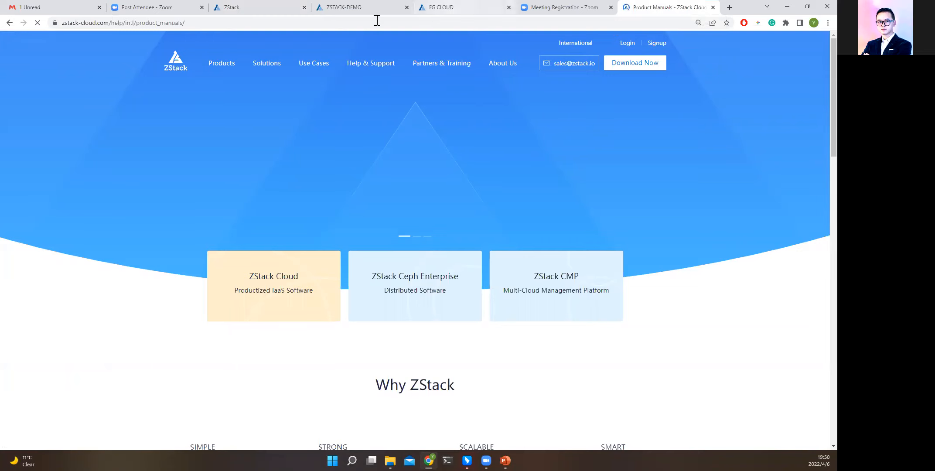
click(364, 10)
click(267, 11)
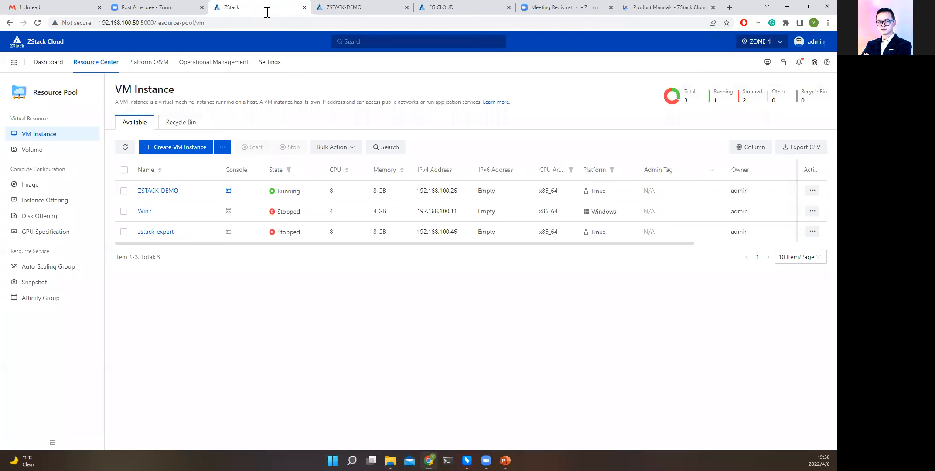
click(55, 188)
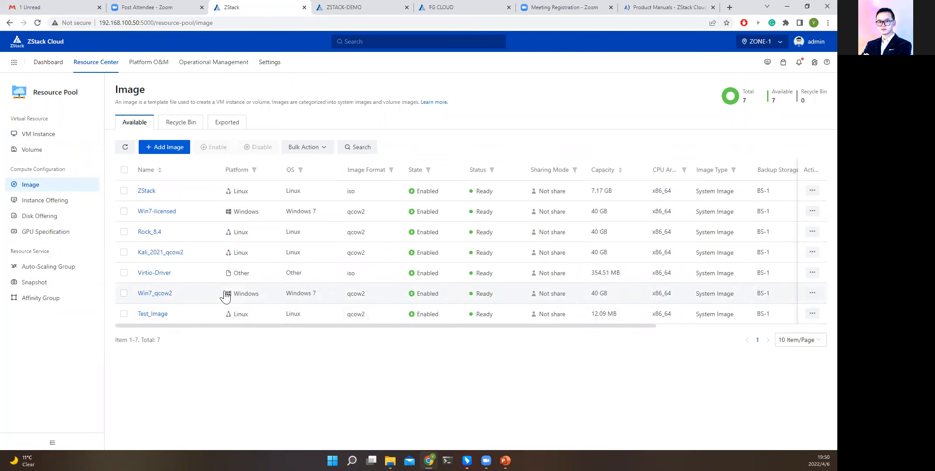
Return to the ZStack website's Product Manuals page and open its web address for editing.
click(641, 11)
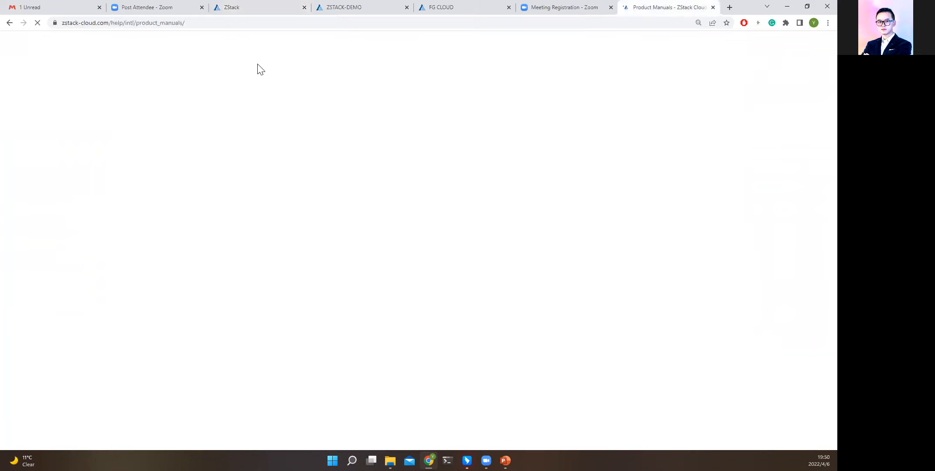
click(197, 23)
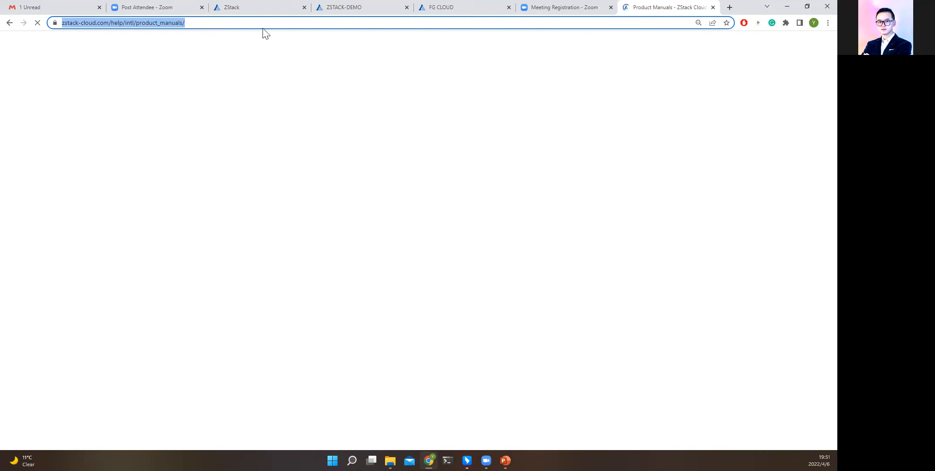
click(189, 23)
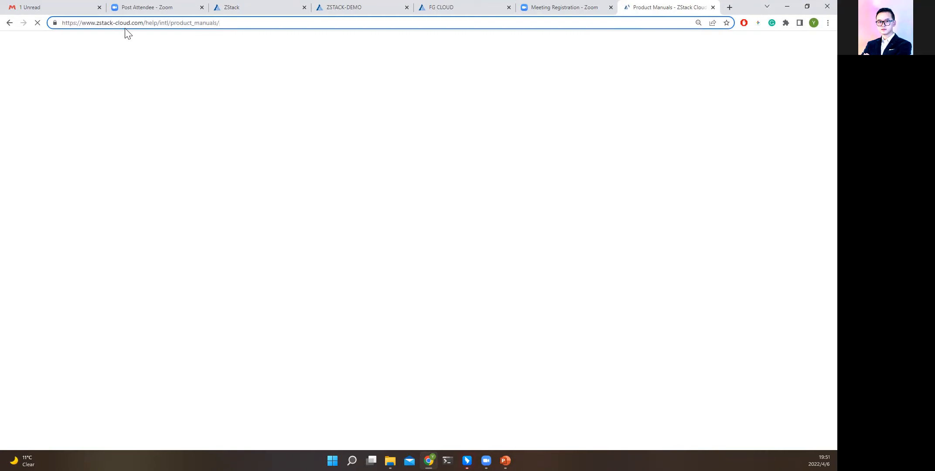
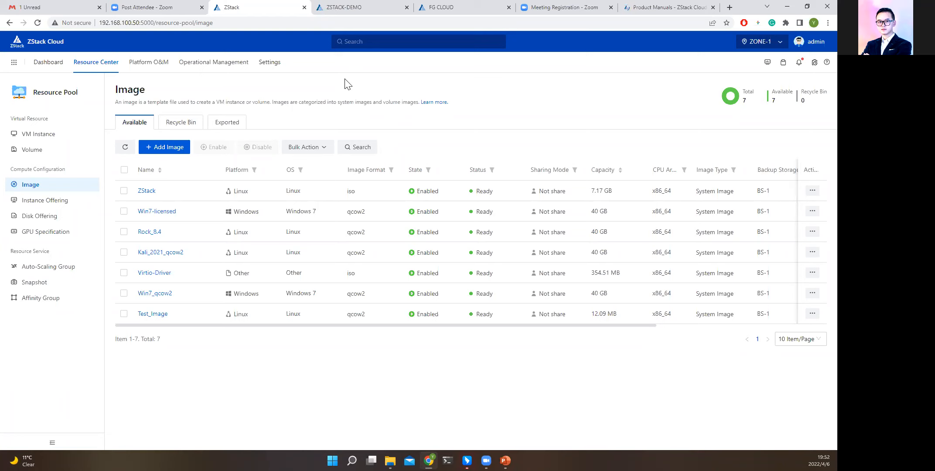
Review the manuals on the ZStack website's Product Manuals page and open the documentation's Tutorials section.
click(658, 12)
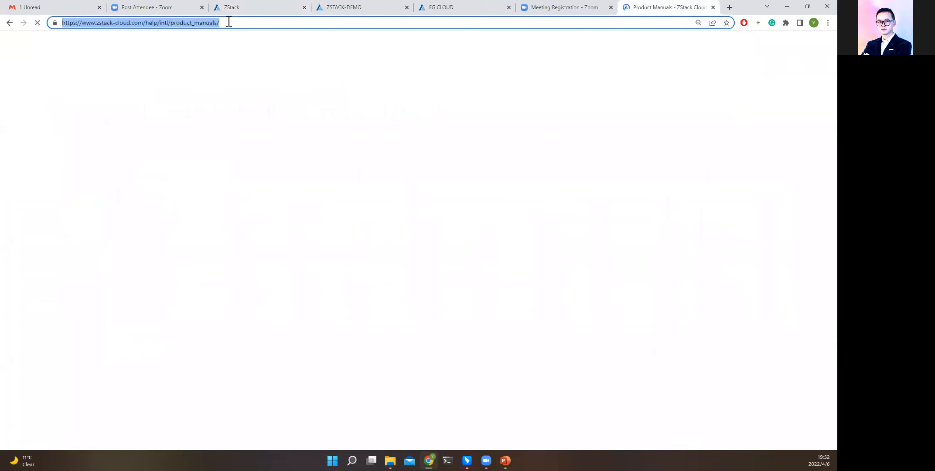
click(250, 8)
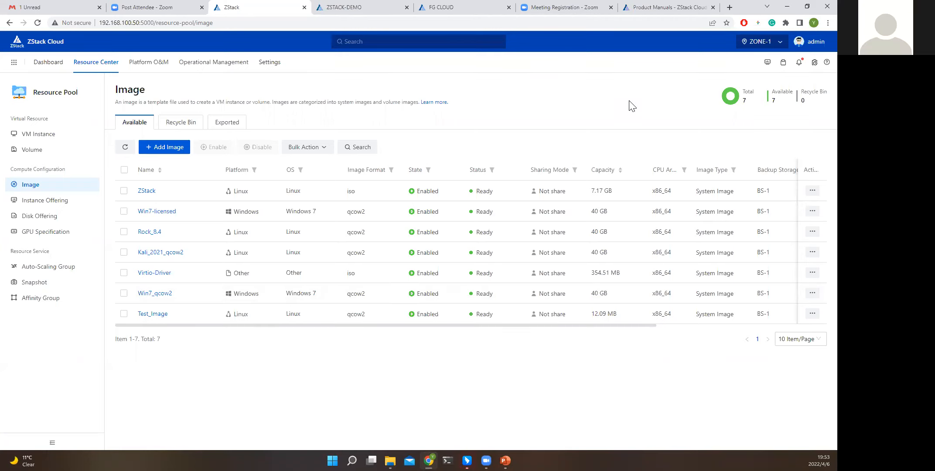
click(656, 7)
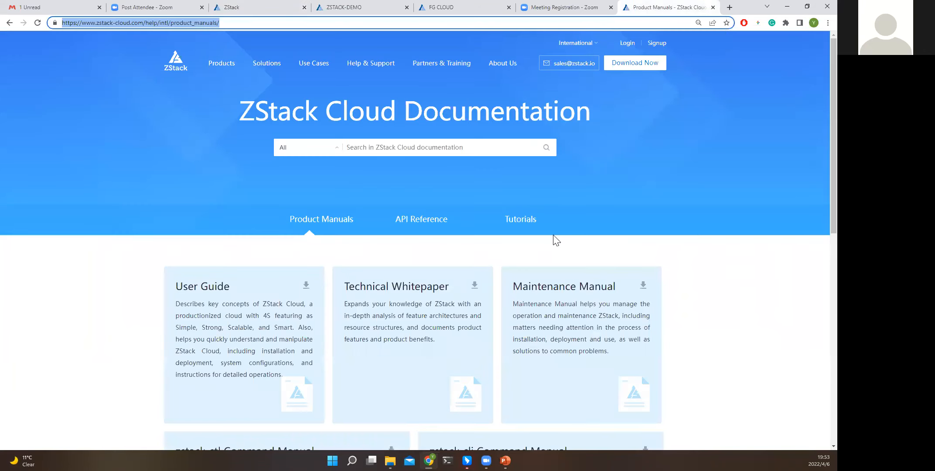
scroll(366, 231, down, 1)
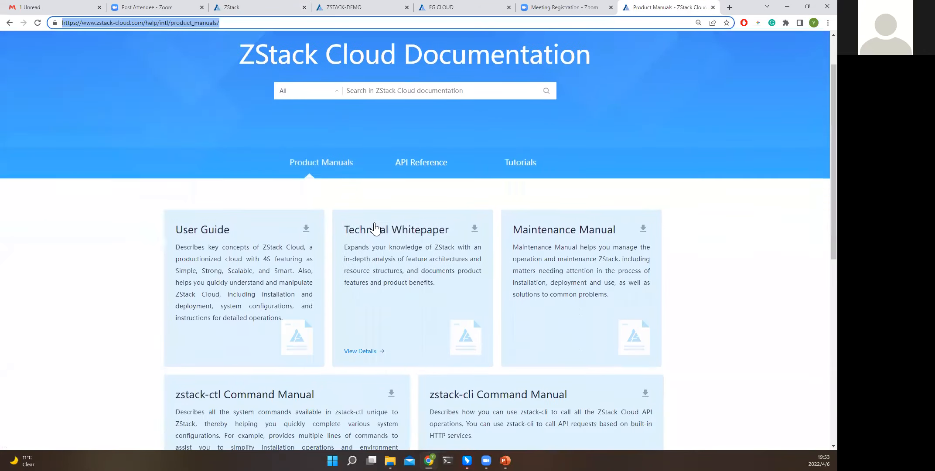
scroll(375, 229, down, 6)
scroll(468, 116, up, 4)
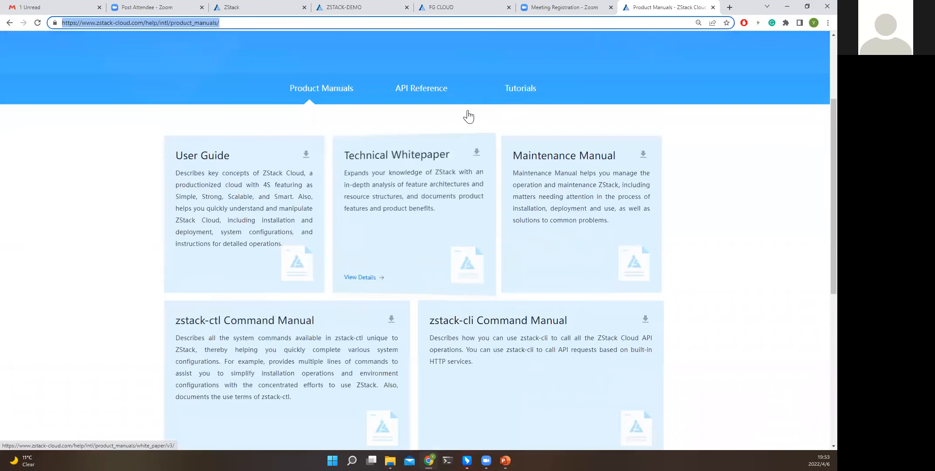
click(516, 98)
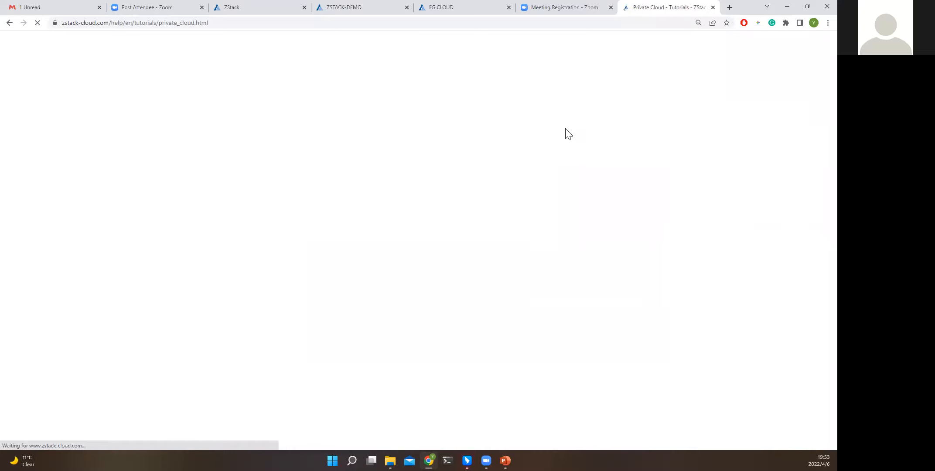
Return to the ZStack Cloud console's Image list and view the overview details of the Kali_2021_qcow2 image.
click(266, 12)
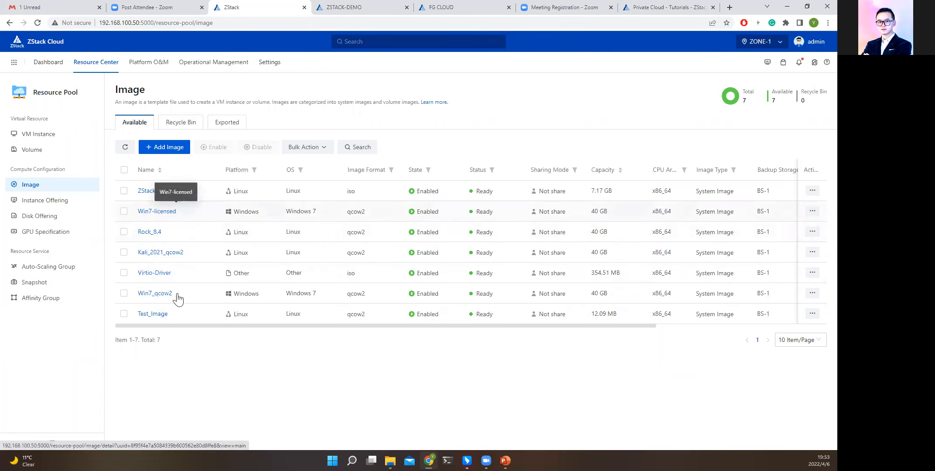
click(166, 252)
scroll(214, 297, down, 1)
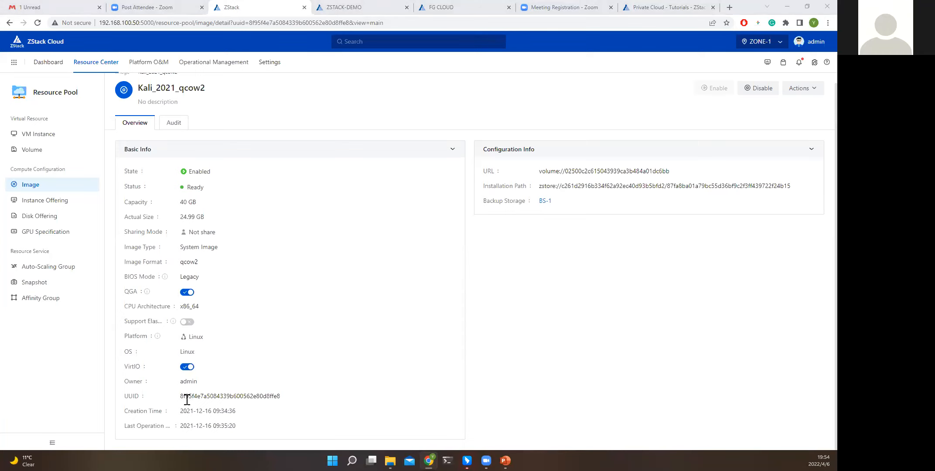
Open the zstack-expert VM instance's details and examine the GuestTools entry in its configuration info.
click(51, 132)
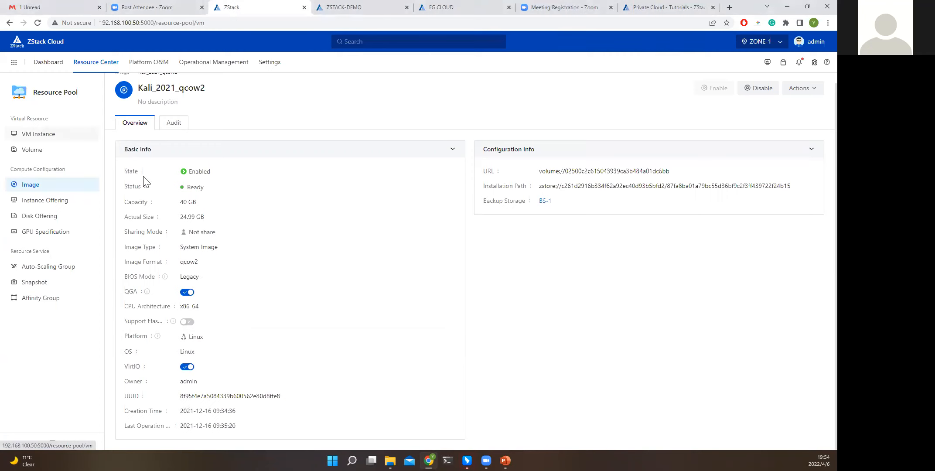
click(146, 212)
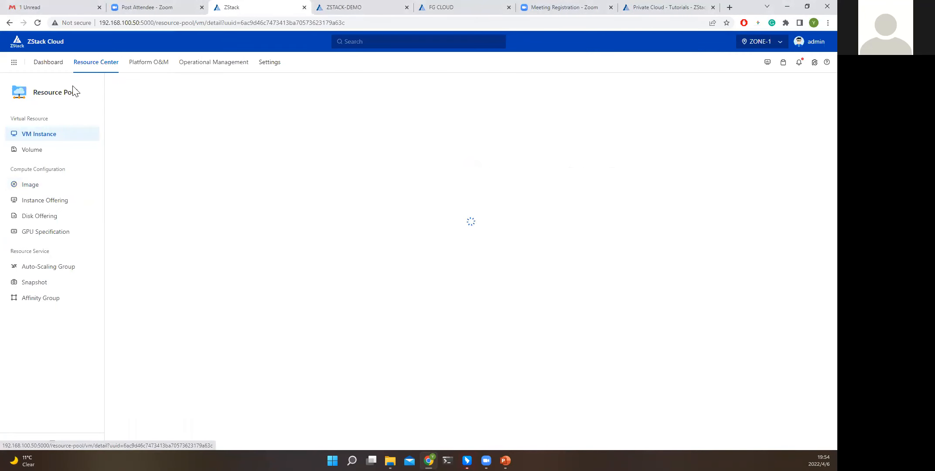
click(56, 138)
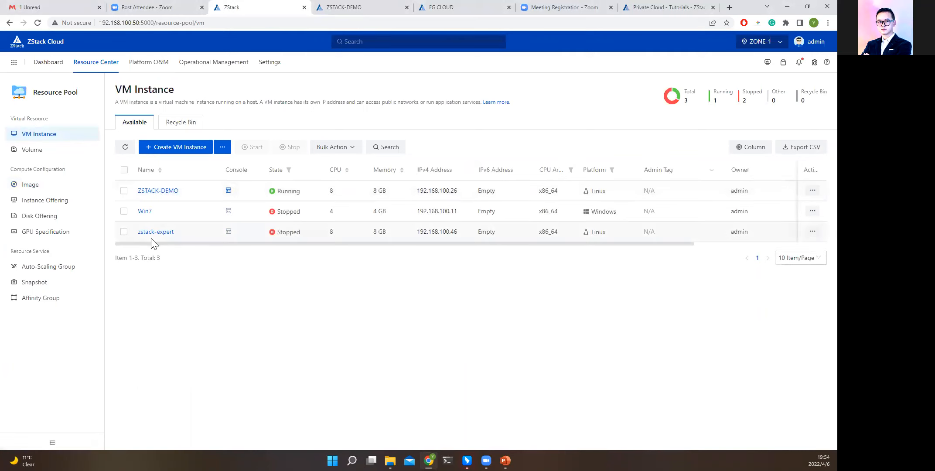
click(153, 233)
scroll(205, 321, down, 3)
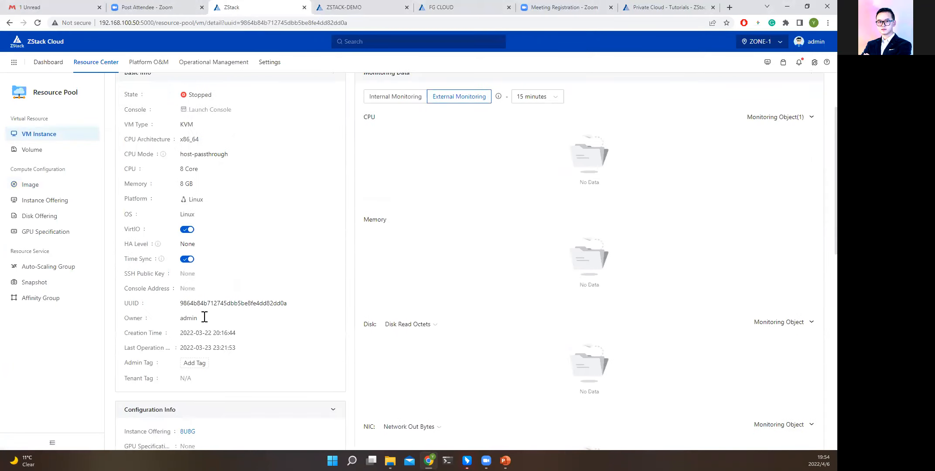
scroll(204, 320, down, 3)
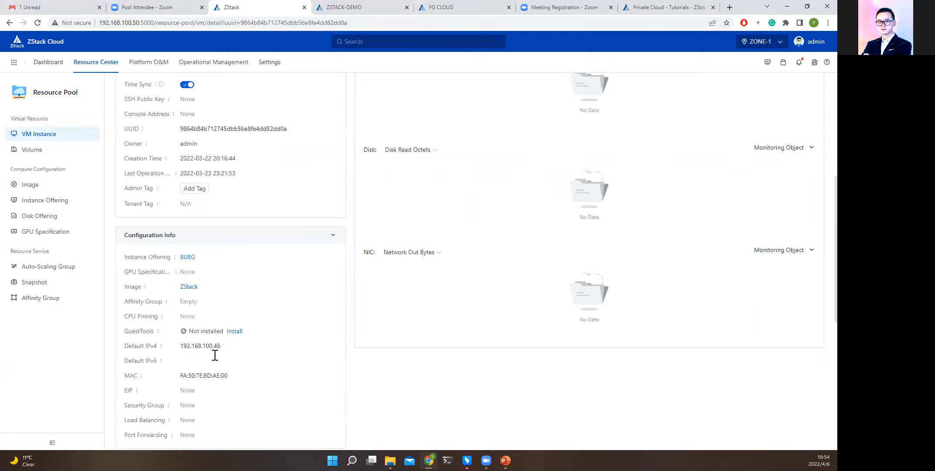
drag(125, 332, 154, 333)
drag(125, 331, 156, 338)
drag(187, 331, 223, 327)
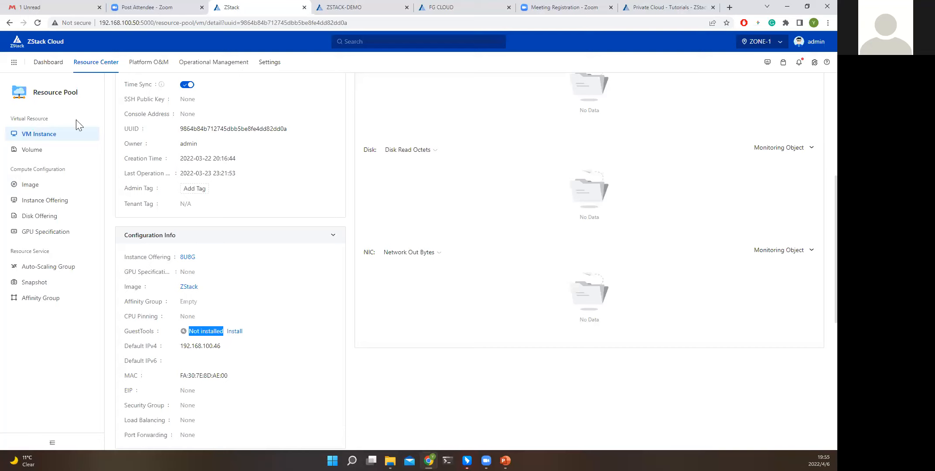
Open the L2 Network list and view the details of the WAN and LAN-3 networks.
click(107, 65)
click(118, 126)
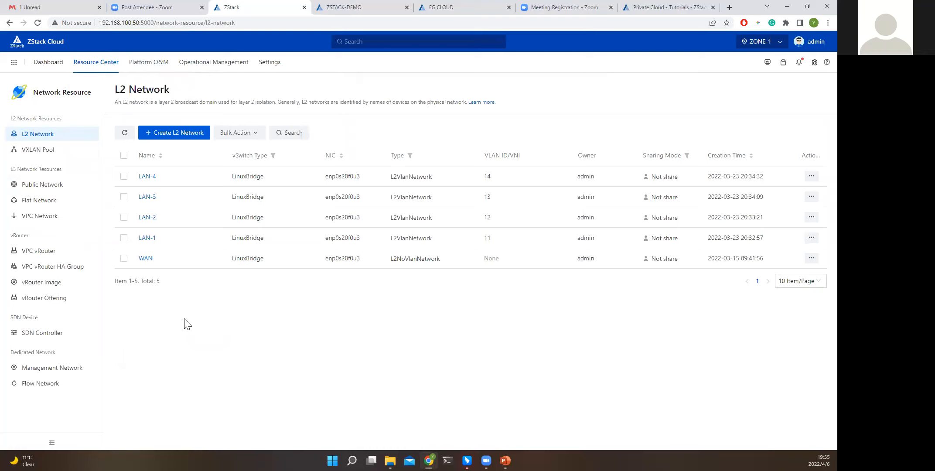
click(150, 258)
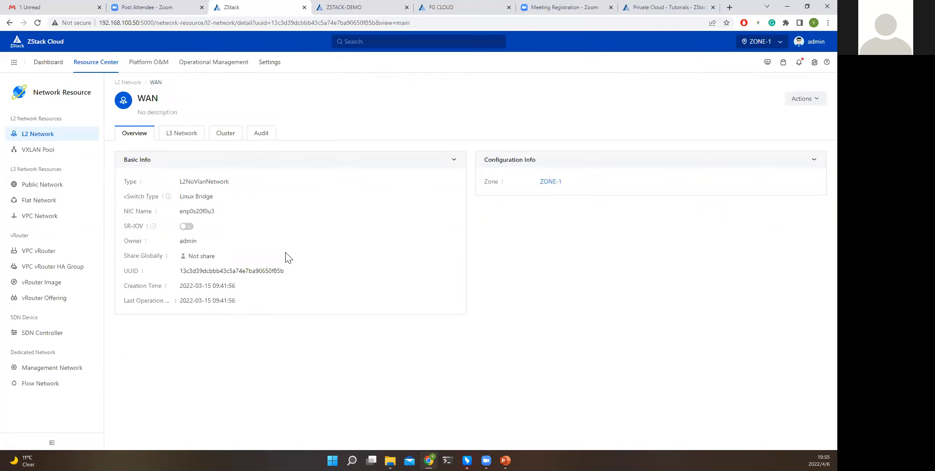
click(43, 138)
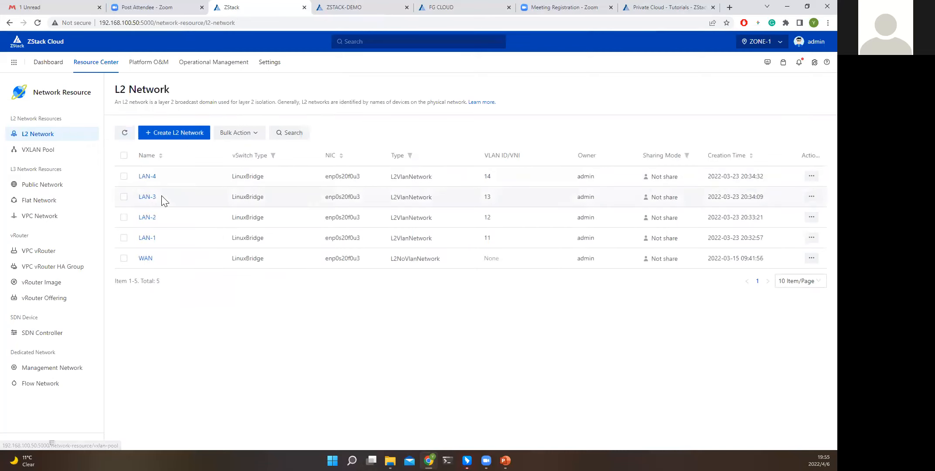
click(157, 199)
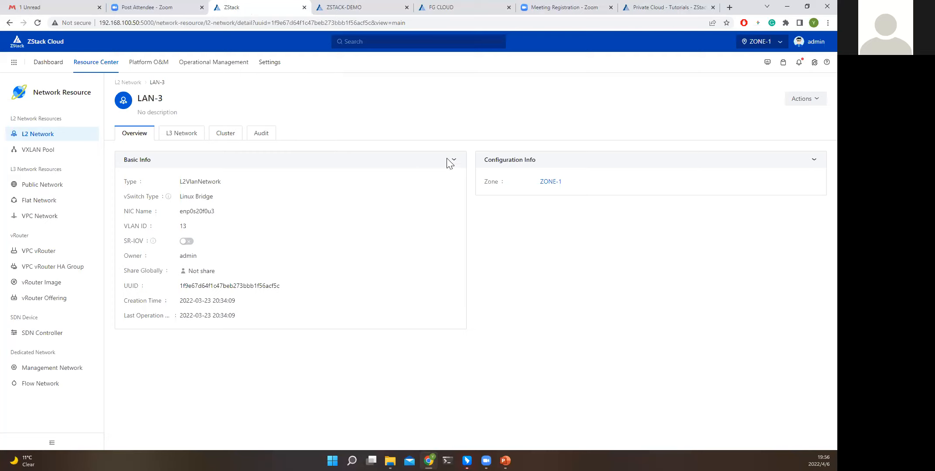
Open the ZStack website's Technical Support Center page in a new browser tab and switch to it.
click(637, 10)
mouse_move(371, 65)
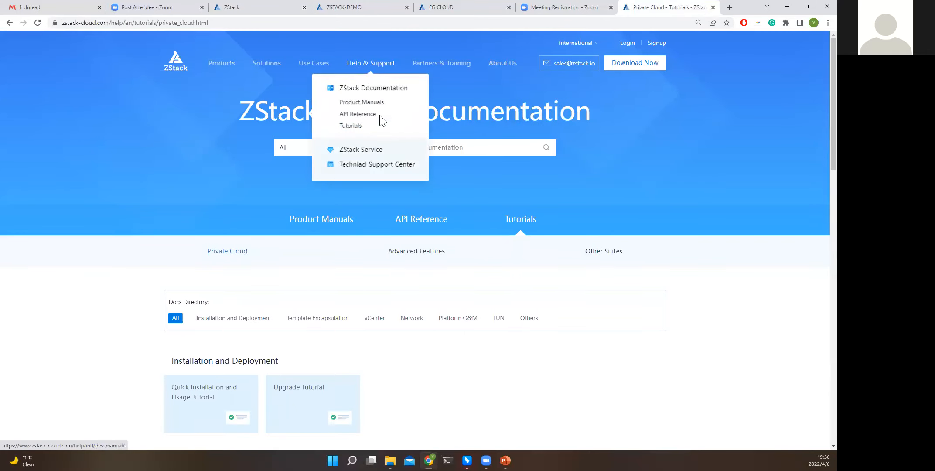
right_click(381, 167)
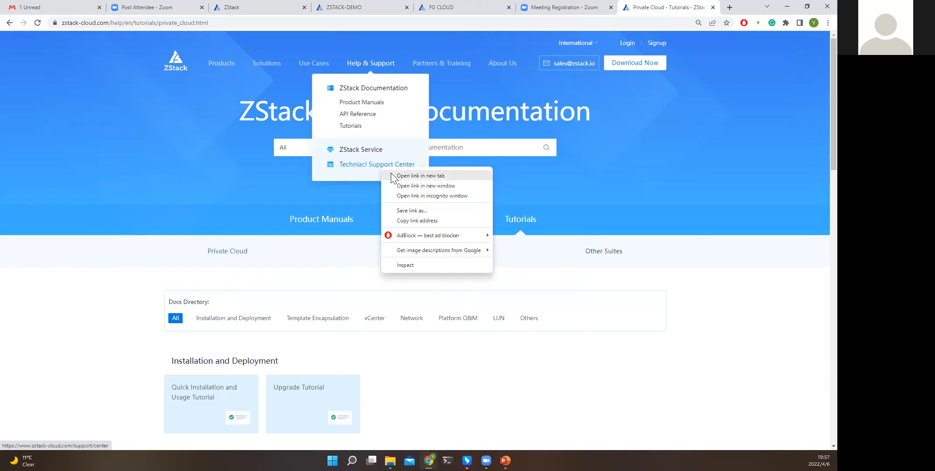
click(391, 175)
click(669, 8)
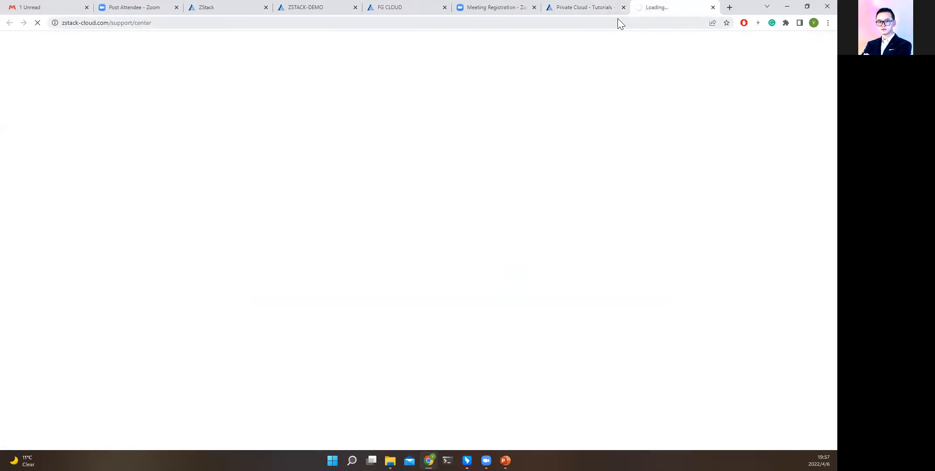
click(597, 11)
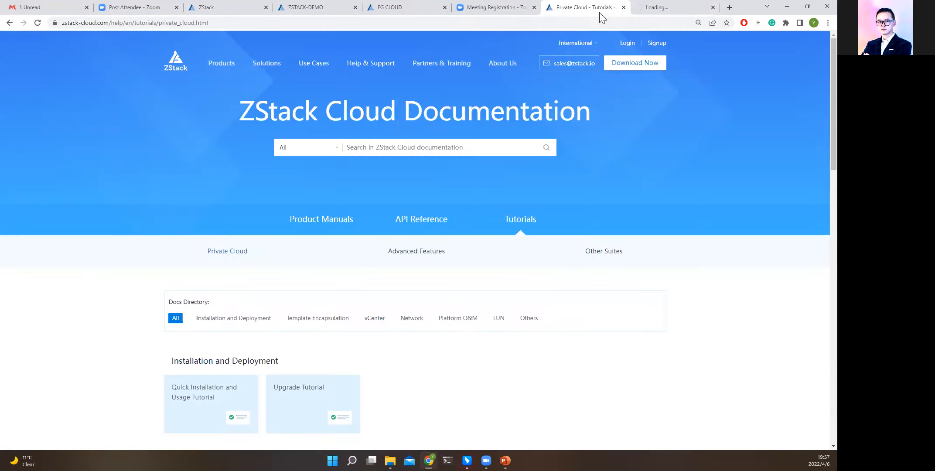
click(661, 8)
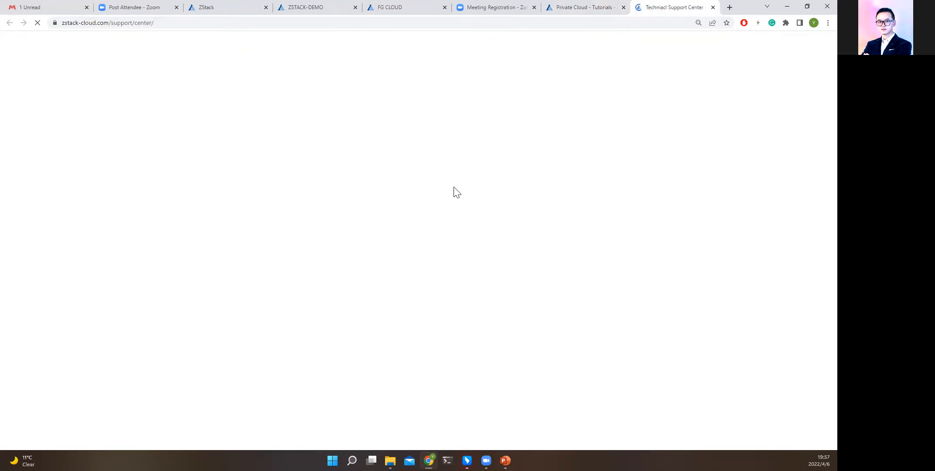
Return to the ZStack Cloud console and view the Backup Job overview and the database backup jobs in Backup Management.
click(234, 9)
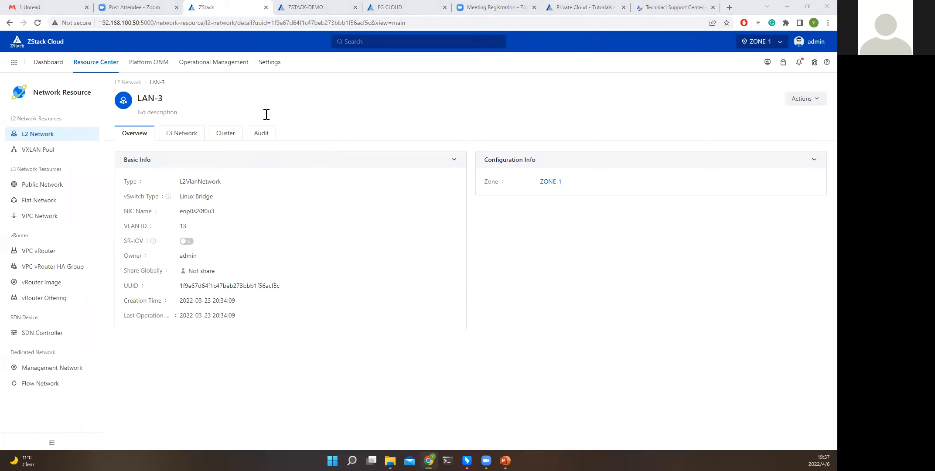
mouse_move(161, 63)
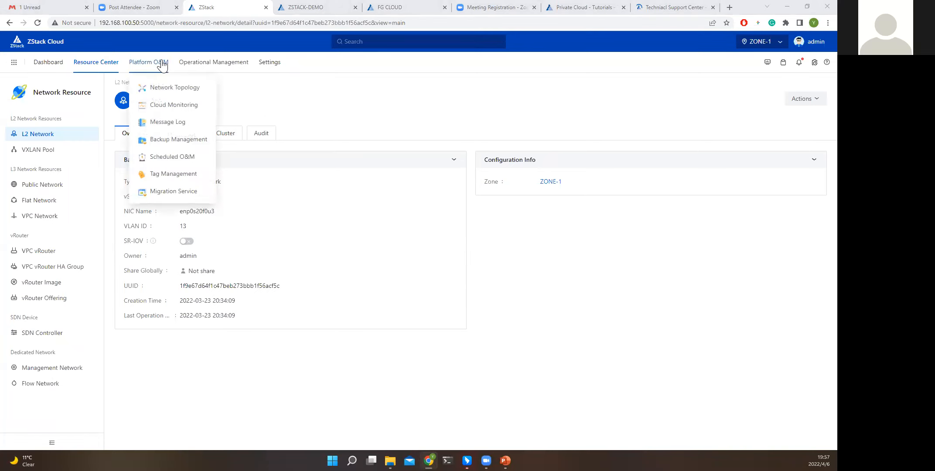
click(178, 144)
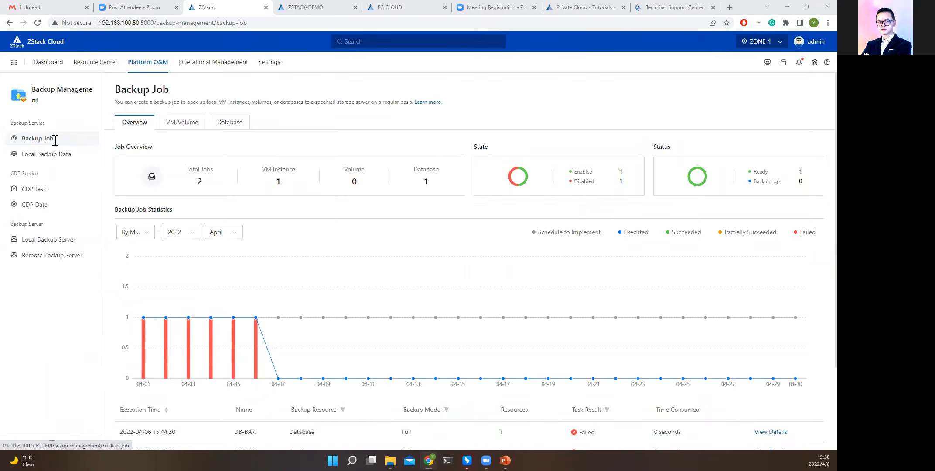
click(229, 126)
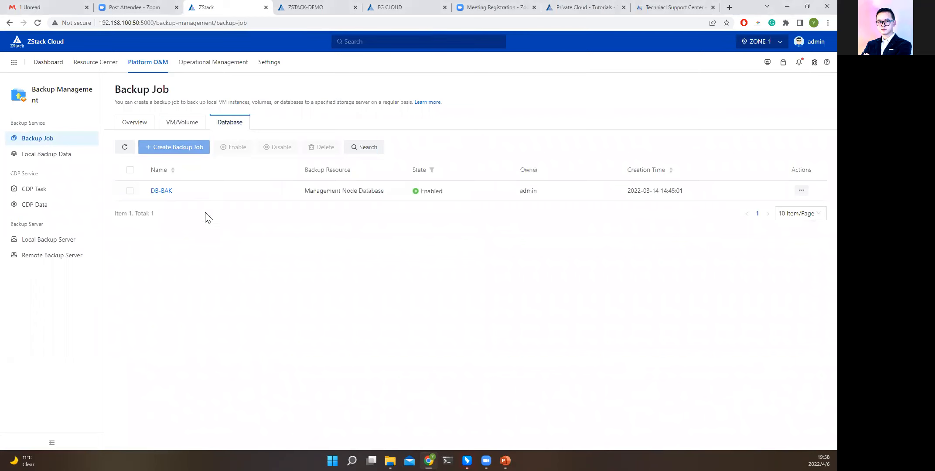
Look through the CDP Task, Backup Job, Local Backup Data, Local Backup Server and Remote Backup Server pages.
click(55, 194)
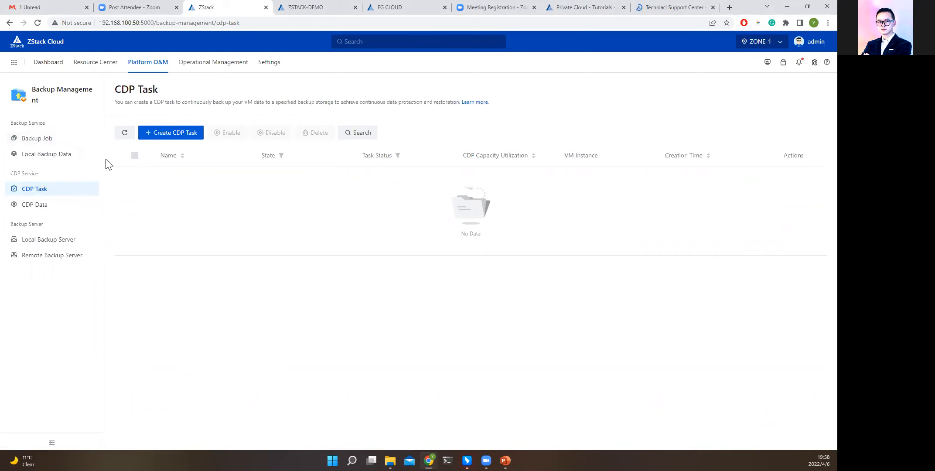
click(46, 141)
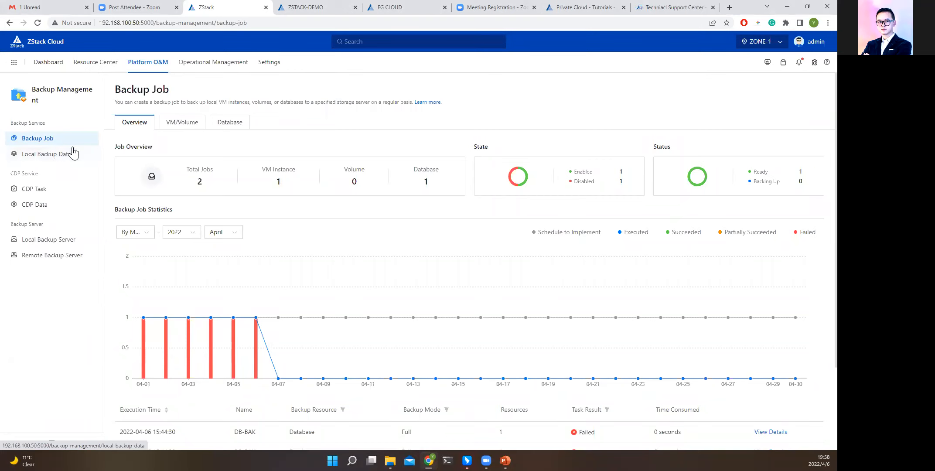
click(54, 155)
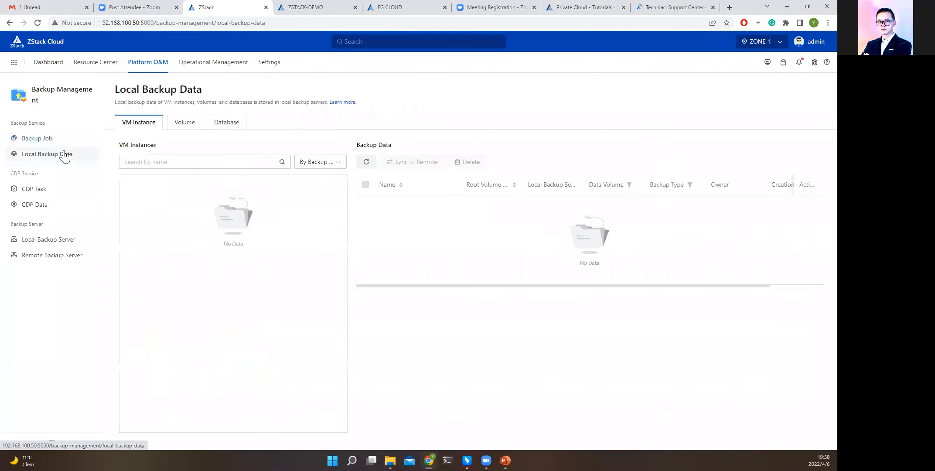
click(44, 242)
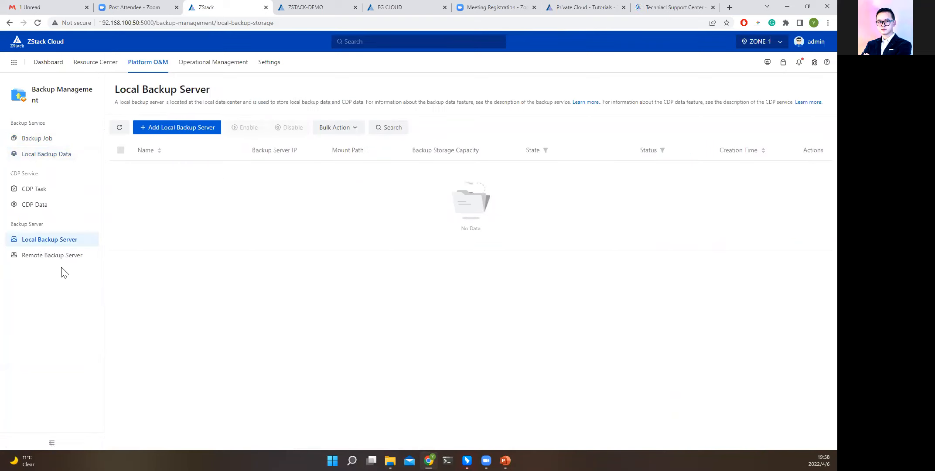
click(50, 256)
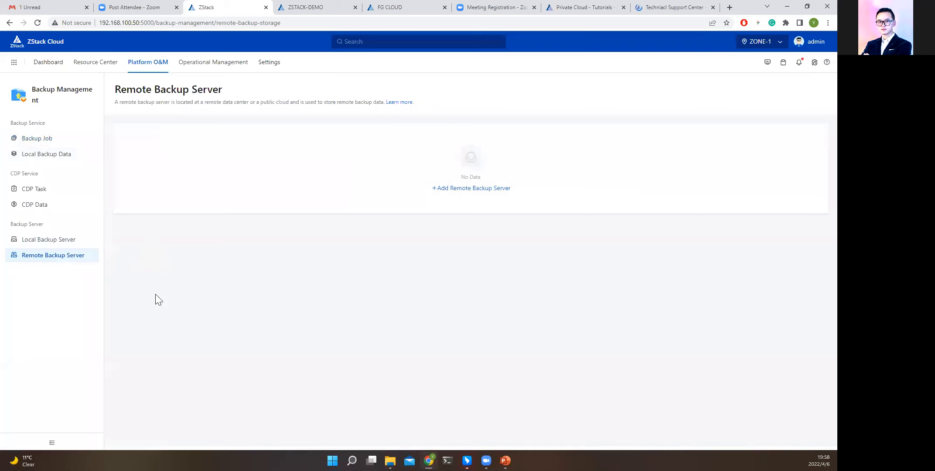
click(46, 256)
Start creating a new CDP task and set its recovery point interval to 1 second.
click(64, 195)
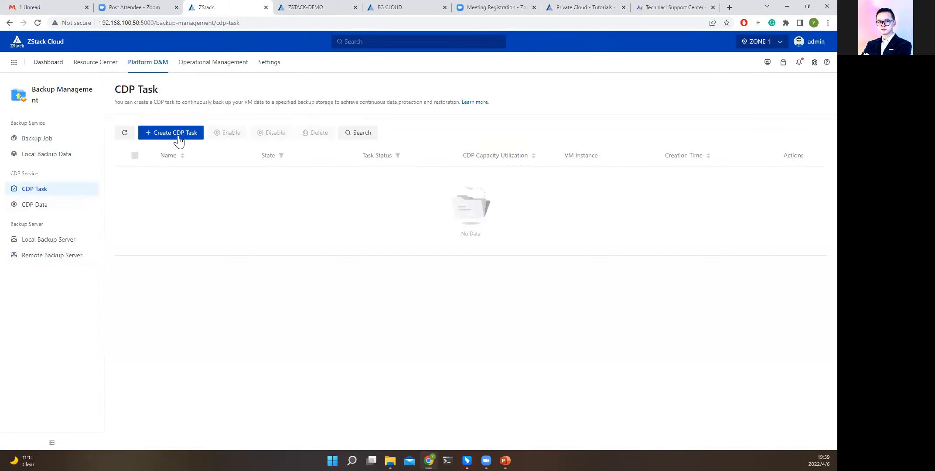
click(179, 139)
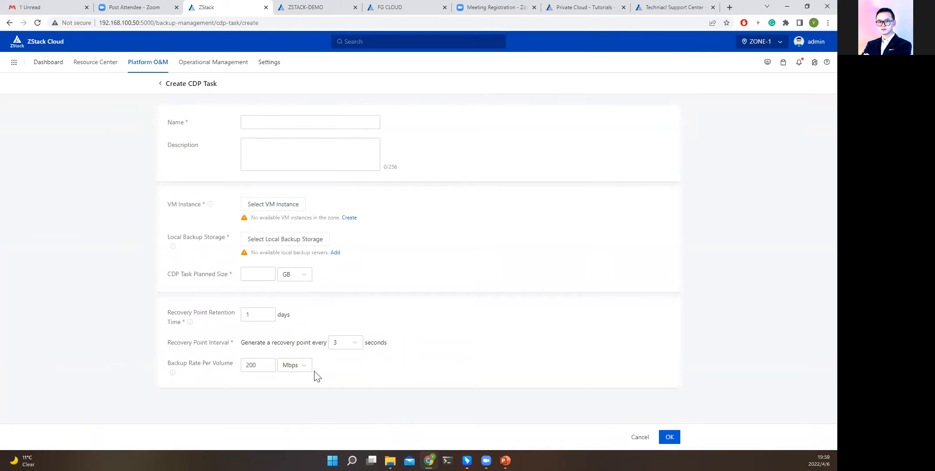
click(358, 344)
click(349, 359)
drag(240, 343, 312, 340)
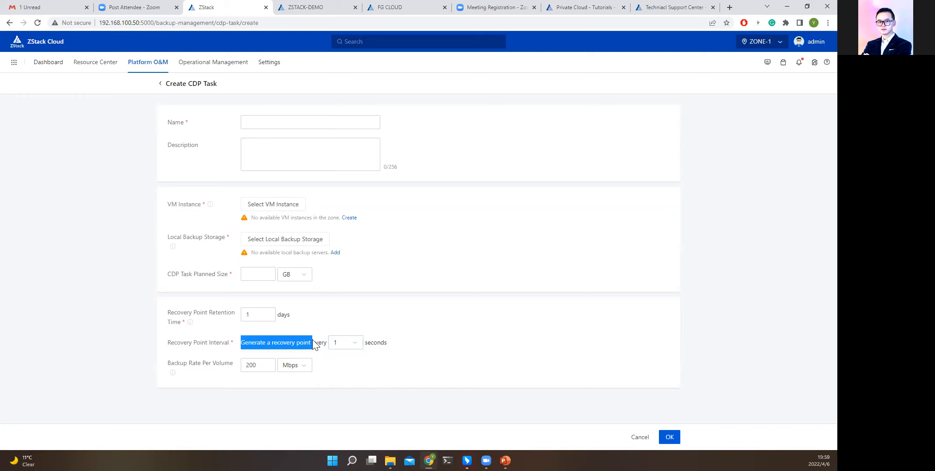
Highlight the Recovery Point Interval setting in the CDP task form and cancel creating the task.
drag(168, 343, 229, 344)
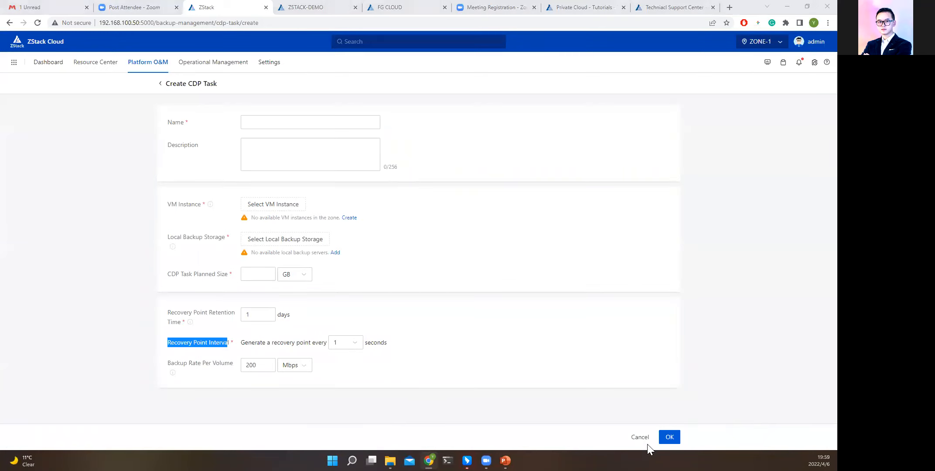
click(174, 347)
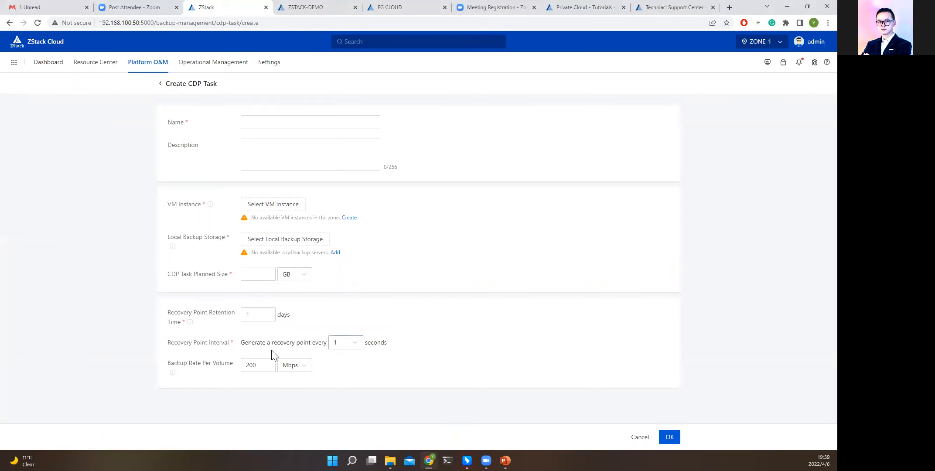
drag(168, 343, 220, 338)
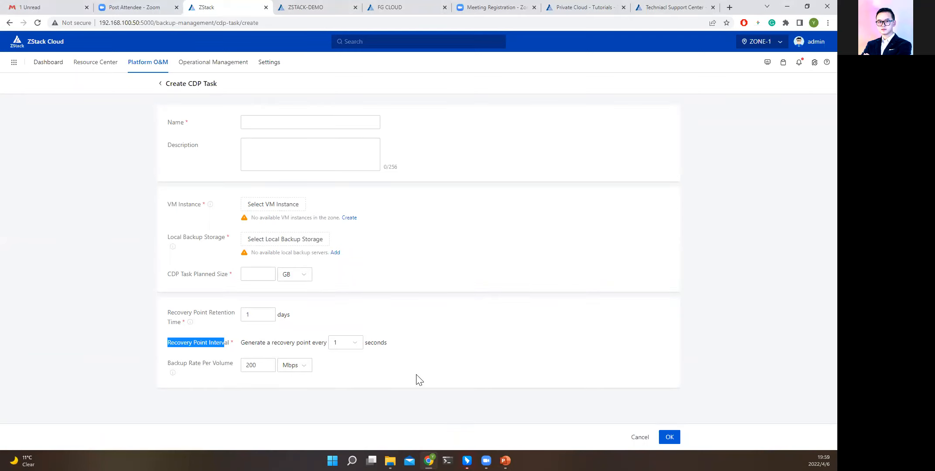
click(639, 437)
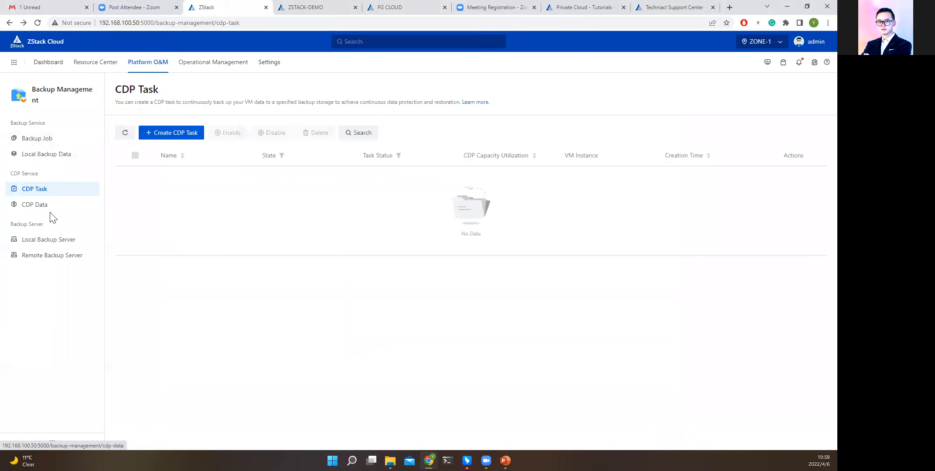
View the Local Backup Data page and the VM/Volume backup jobs, then open the backup job creation form and cancel it.
click(37, 139)
click(48, 154)
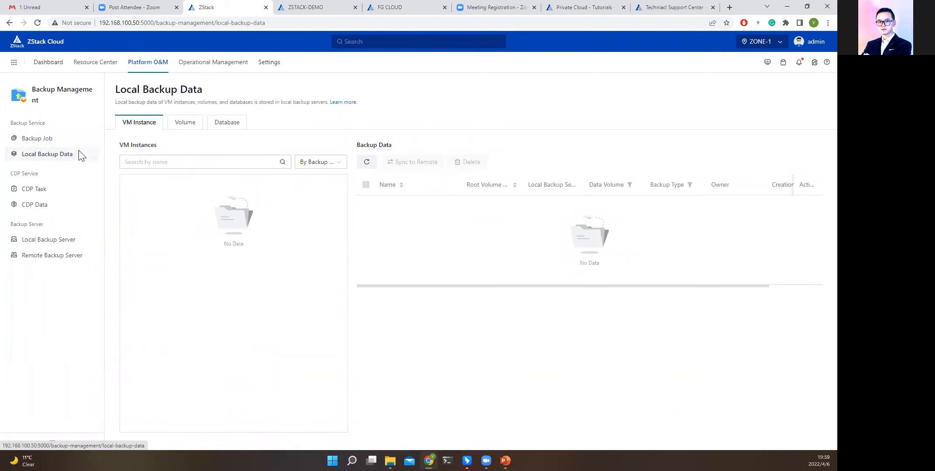
click(51, 139)
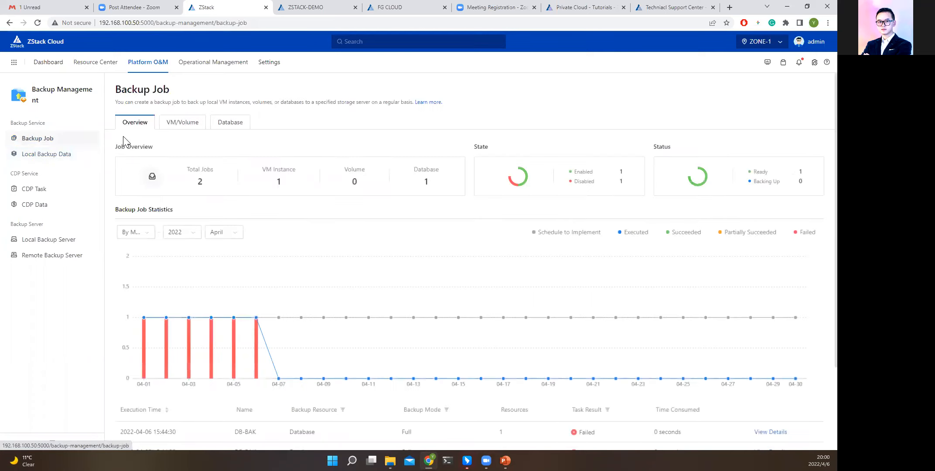
click(173, 127)
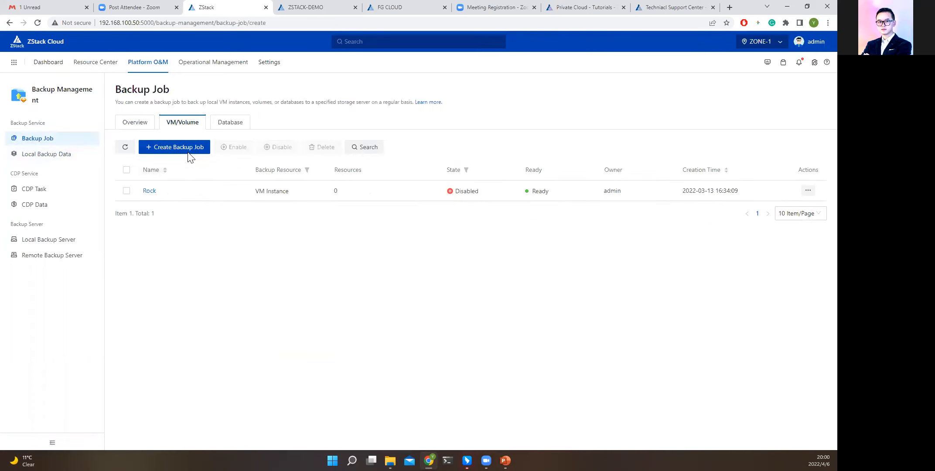
click(187, 150)
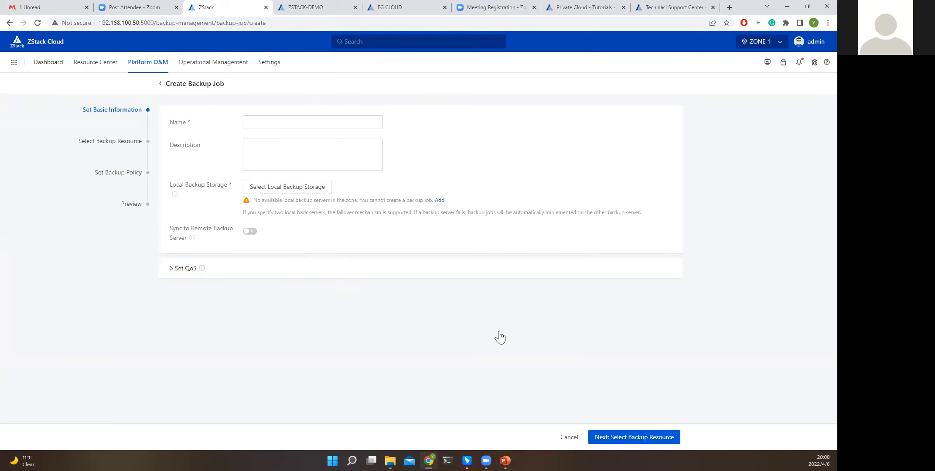
click(563, 442)
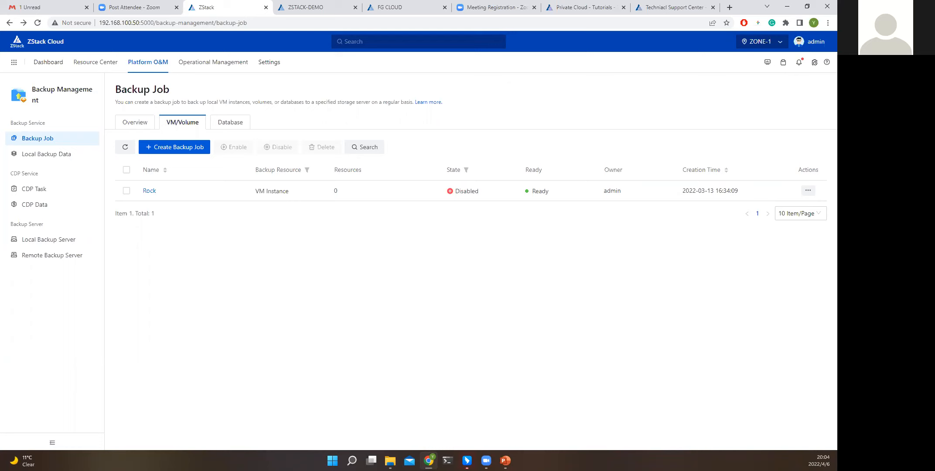
key(alt+Tab)
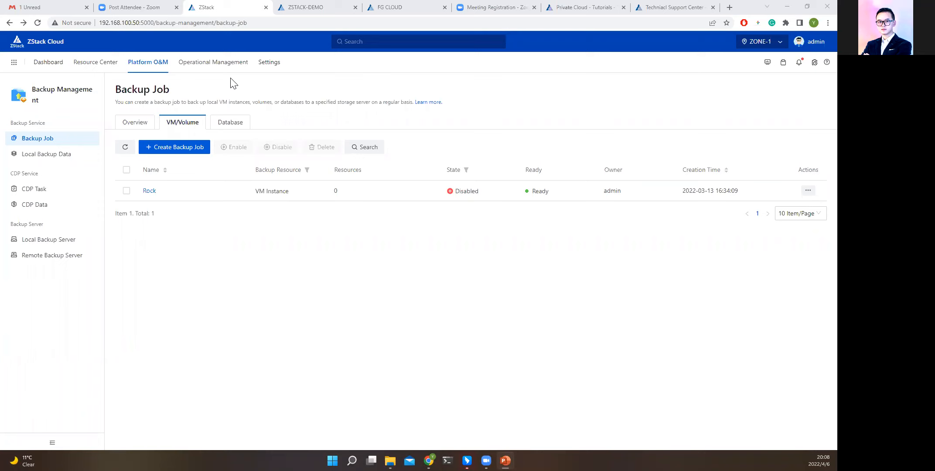
Look through Enterprise Management's Organization, User, User Group, 3rd-Party Authentication, My Service Tickets and Process Management pages.
mouse_move(235, 75)
click(236, 89)
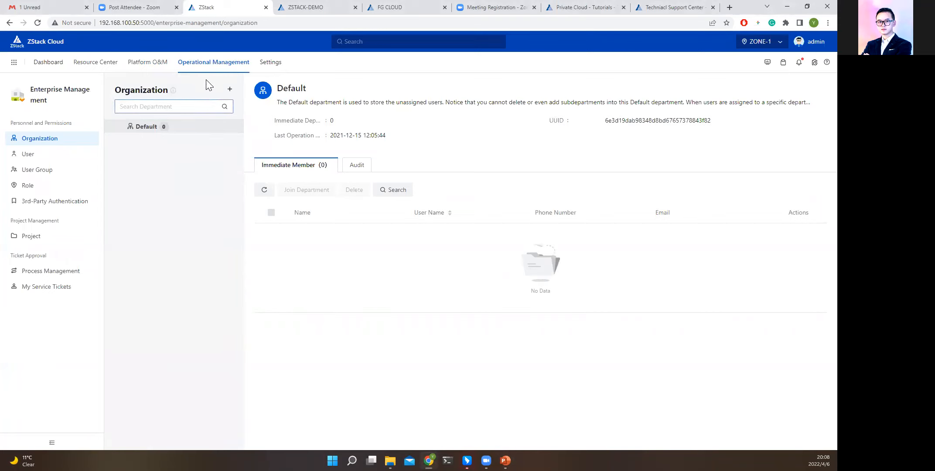
mouse_move(205, 70)
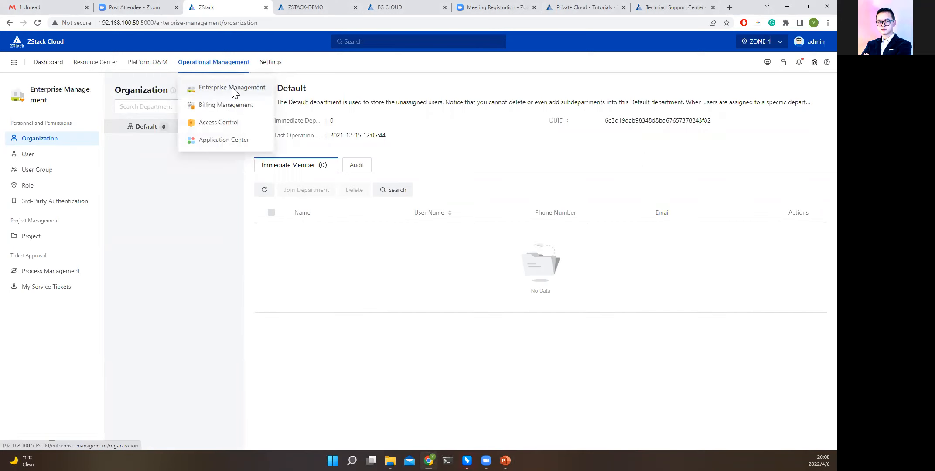
click(40, 156)
click(37, 170)
click(52, 201)
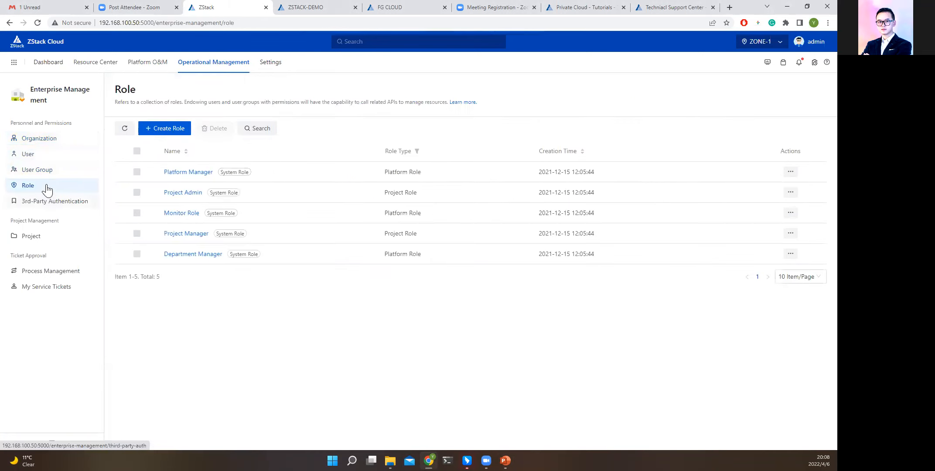
click(38, 162)
click(39, 140)
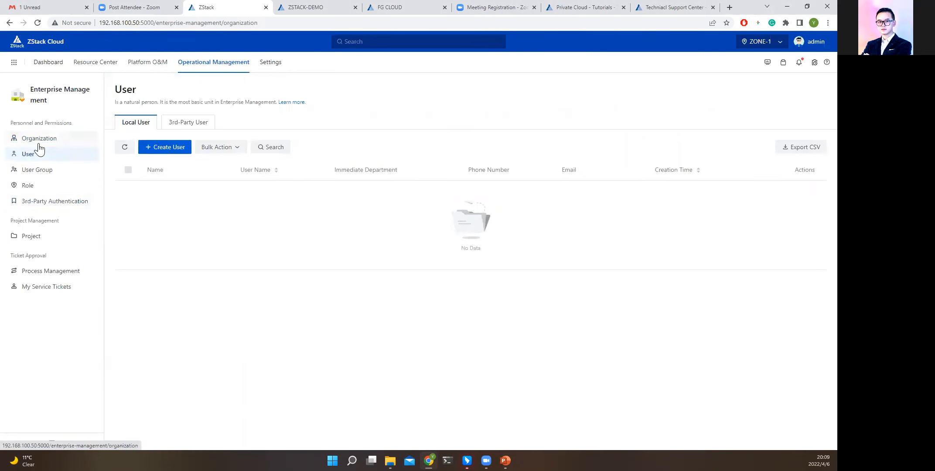
click(43, 294)
click(50, 276)
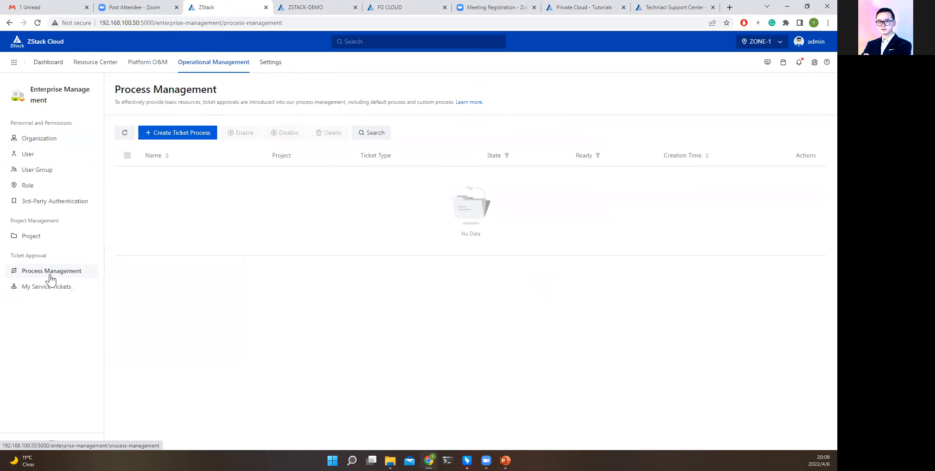
View the Bills and Pricing List pages in Billing Management.
mouse_move(214, 66)
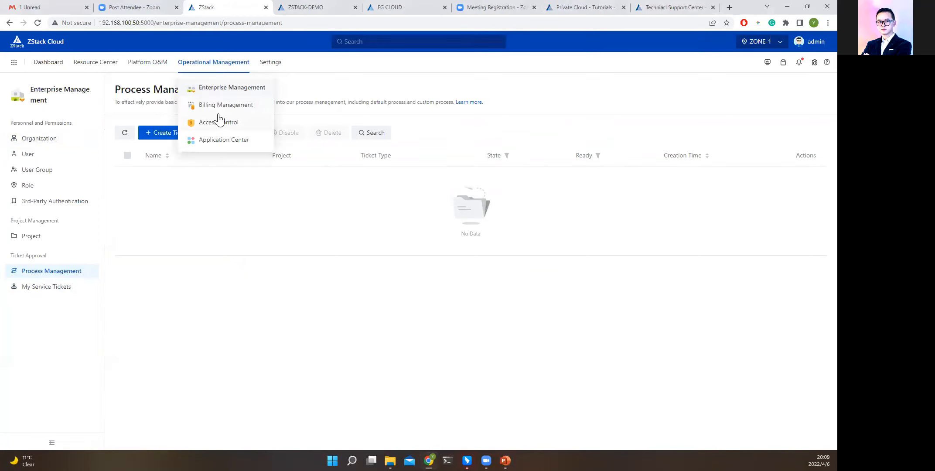
click(217, 106)
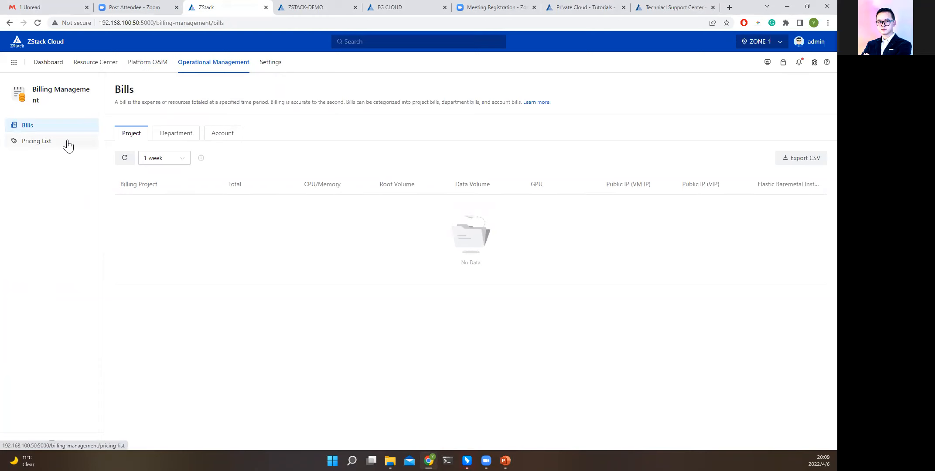
mouse_move(214, 78)
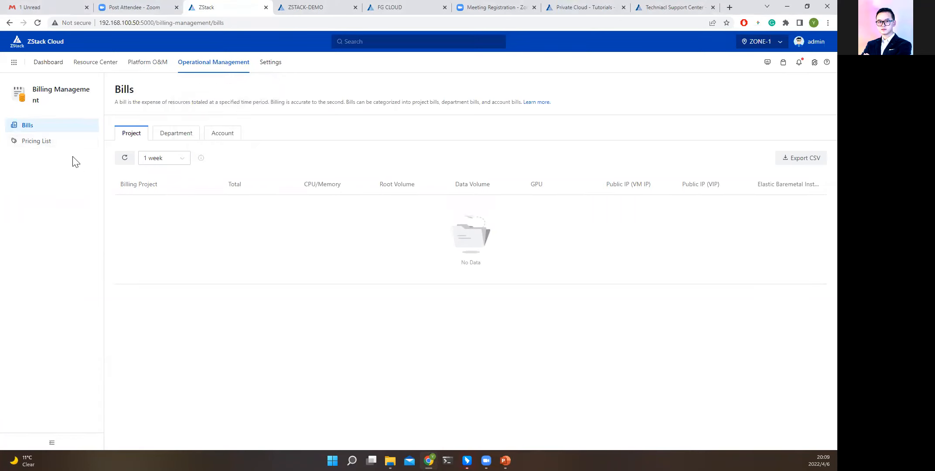
click(48, 142)
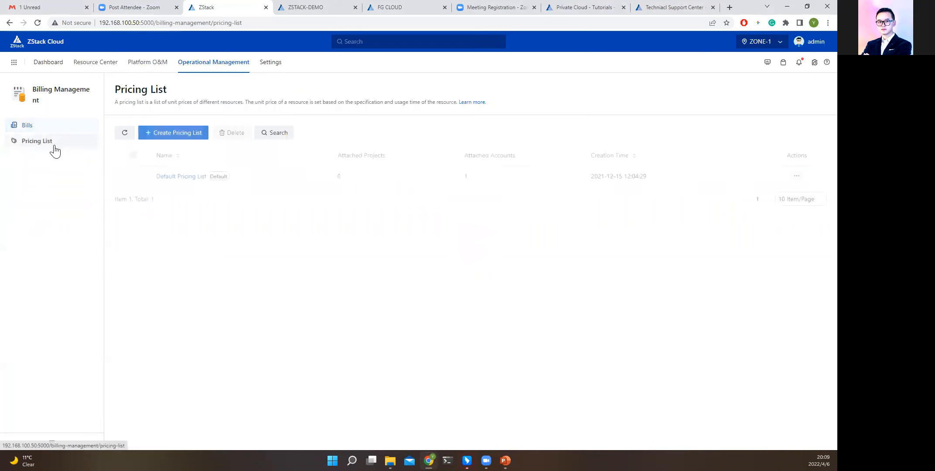
Start a new pricing list and add unit price entries for CPU, root volume, desktop GPU and public IP upstream bandwidth.
click(173, 133)
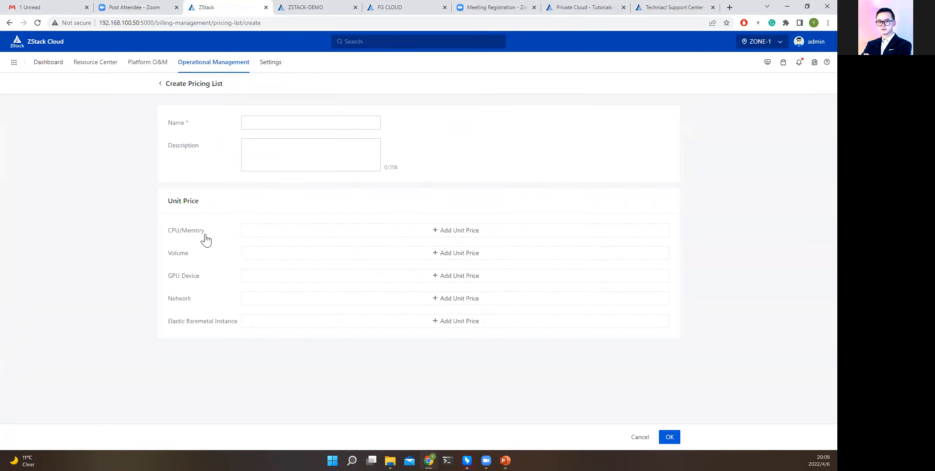
click(376, 233)
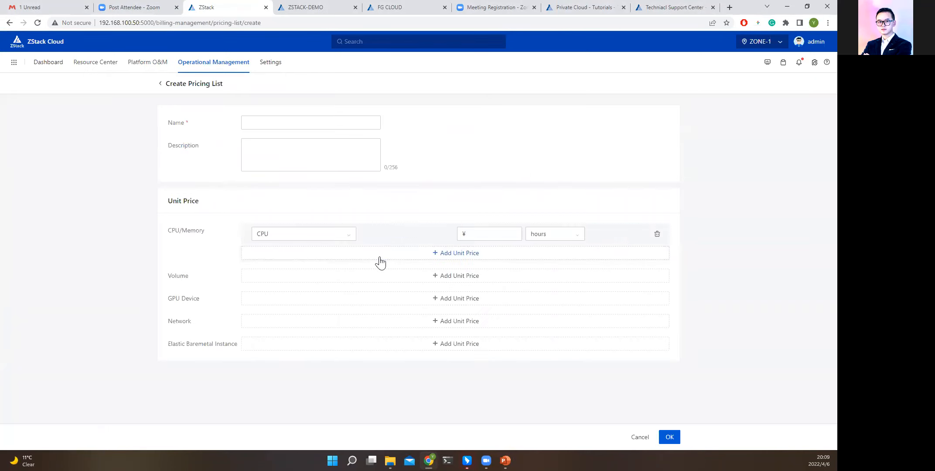
click(435, 279)
click(384, 341)
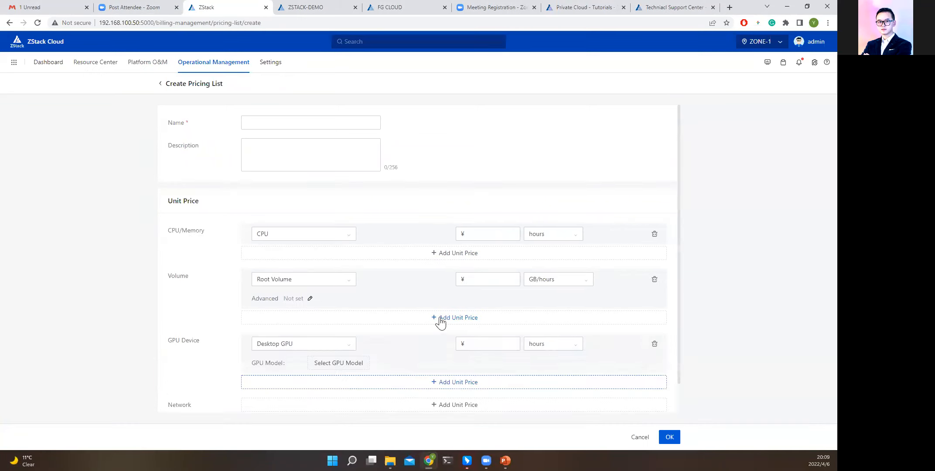
scroll(332, 336, down, 1)
click(341, 375)
scroll(305, 362, down, 1)
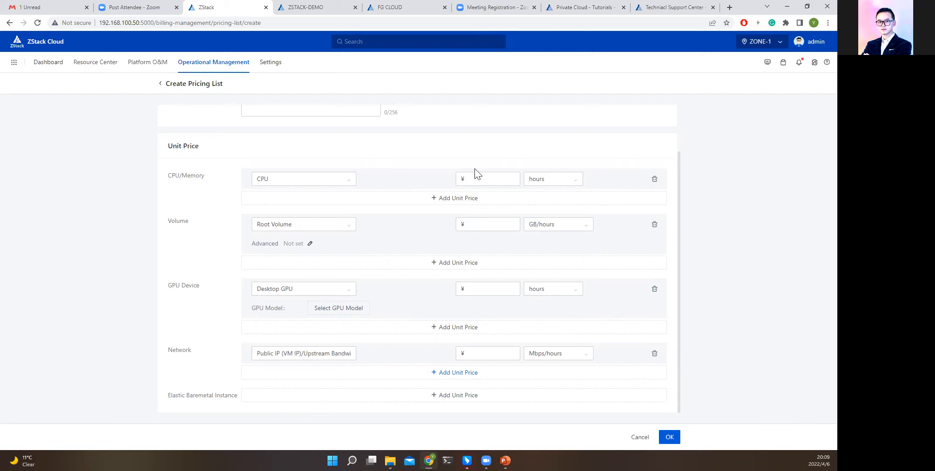
Point out the CPU unit price field and cancel creating the pricing list.
drag(460, 181, 470, 182)
click(470, 181)
click(522, 213)
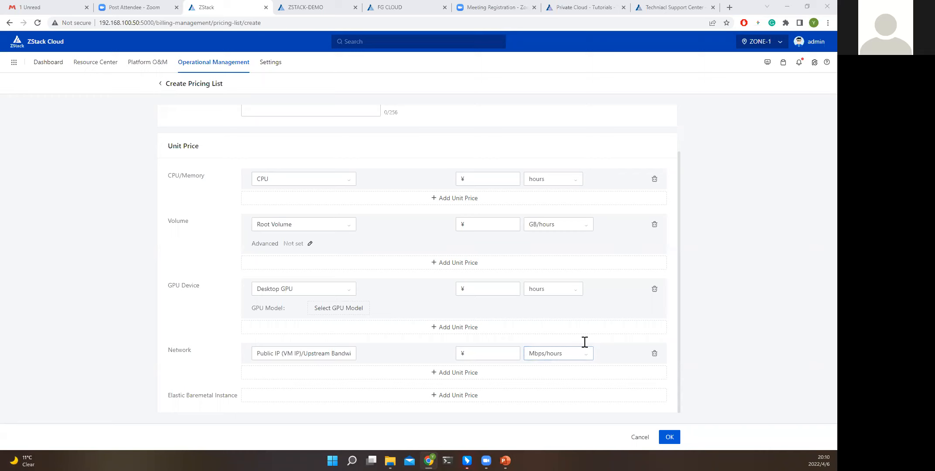
key(super)
key(super+s)
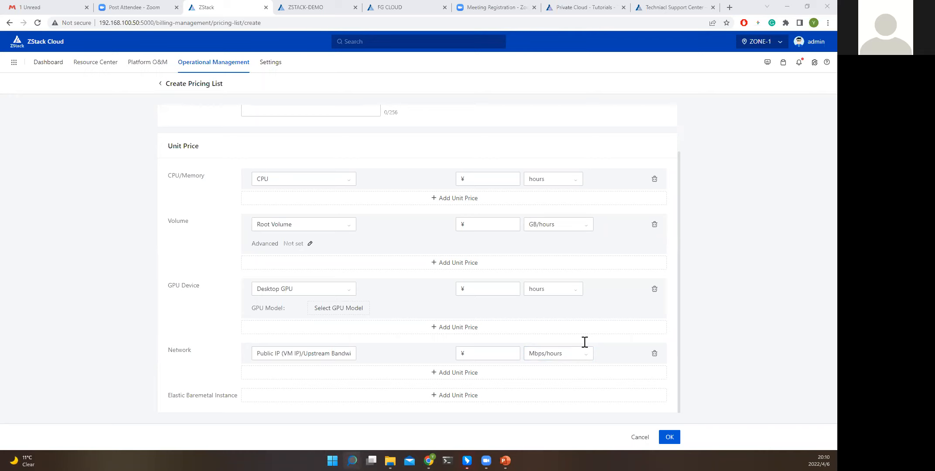
key(Return)
click(639, 437)
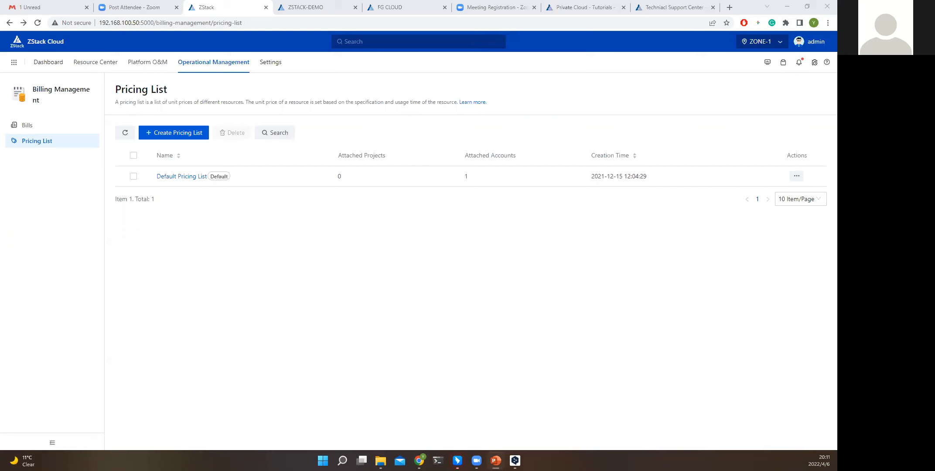
Switch to PowerPoint and start the slide show from the "Alive-Alive Datacenter Solution" slide.
key(shift+F5)
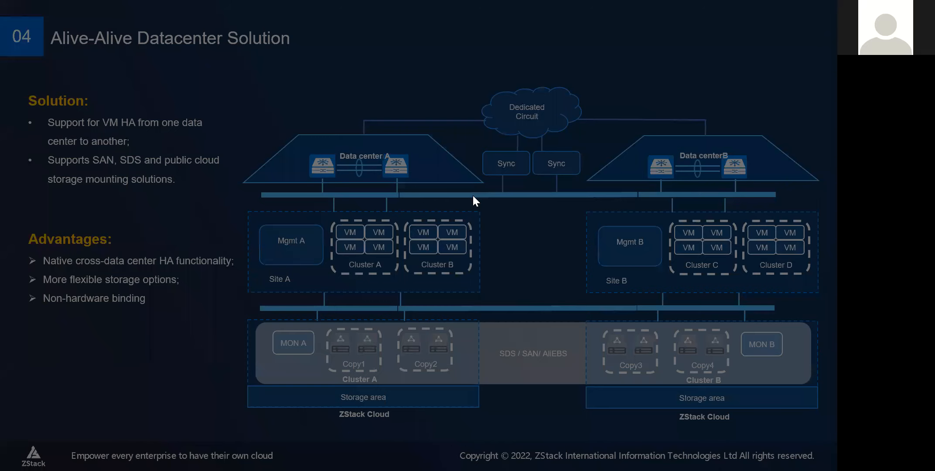